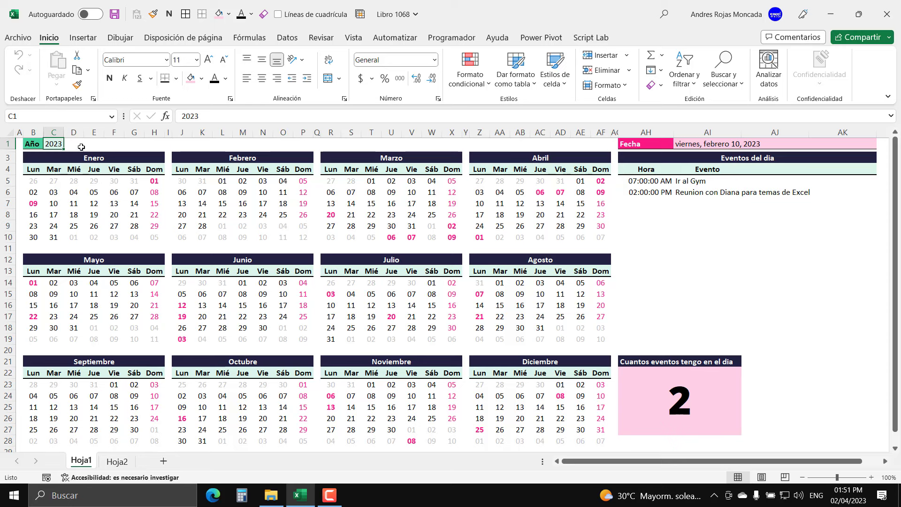
- Set the calendar year to 2022, check several dates' events, and review the Hoja2 holiday list
type("2022")
key("Return")
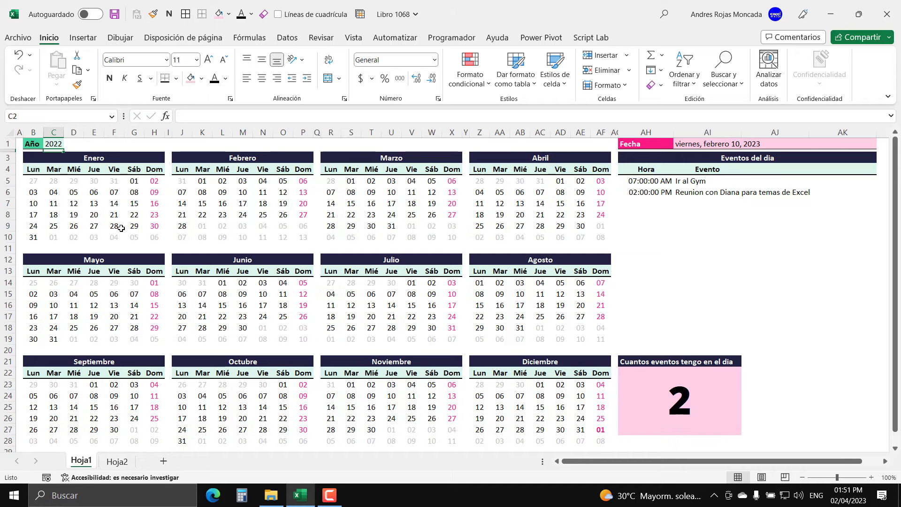
left_click(242, 193)
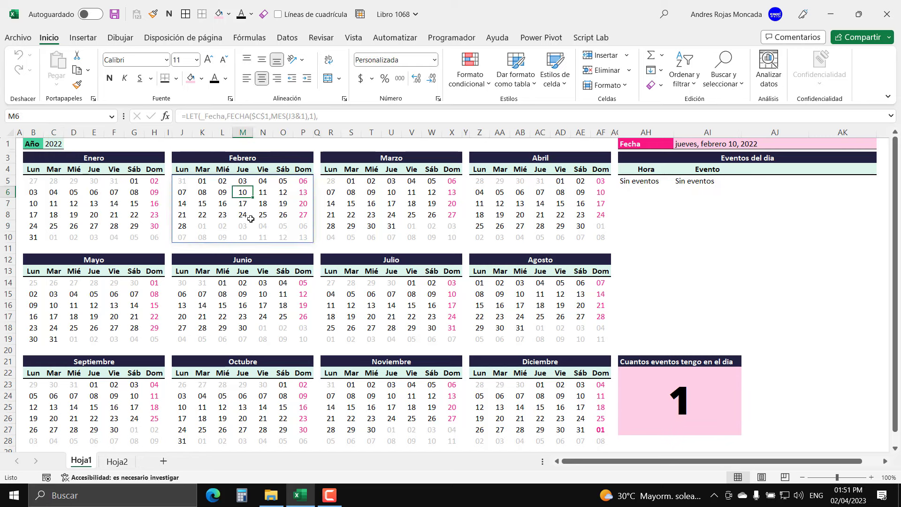
left_click(370, 193)
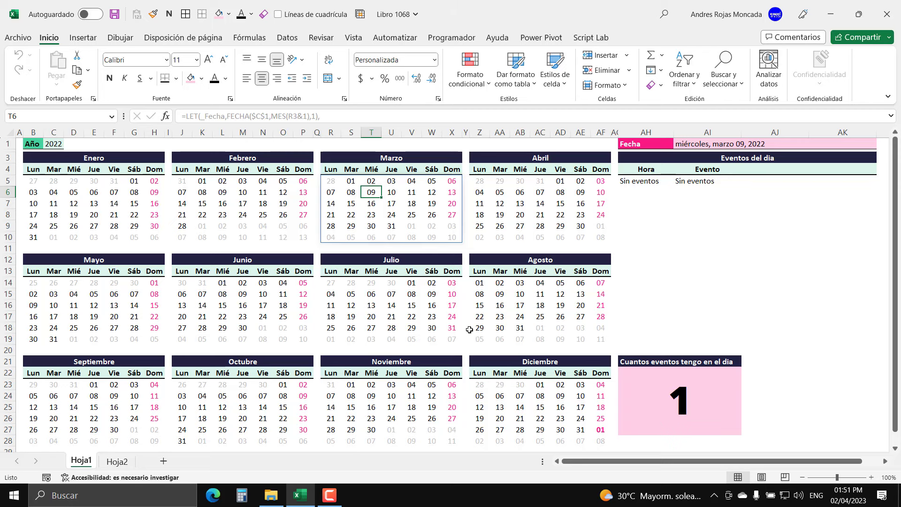
left_click(479, 329)
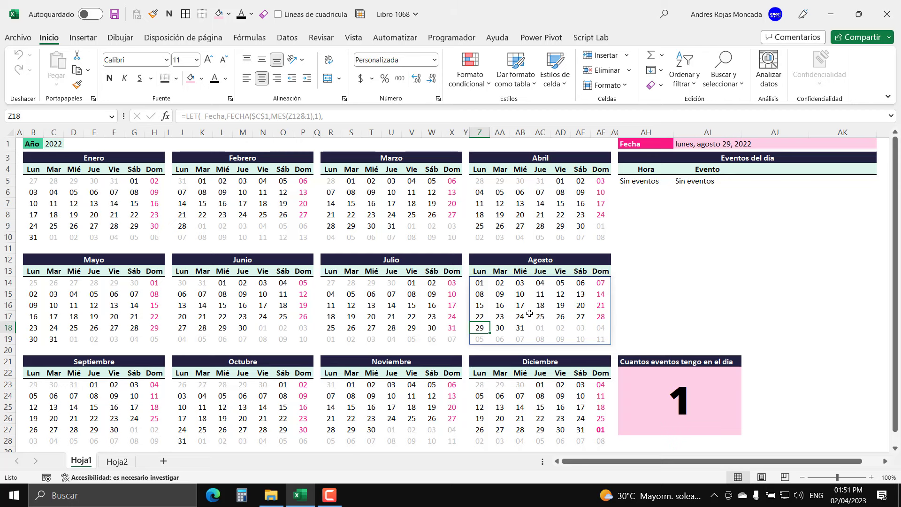
left_click(75, 215)
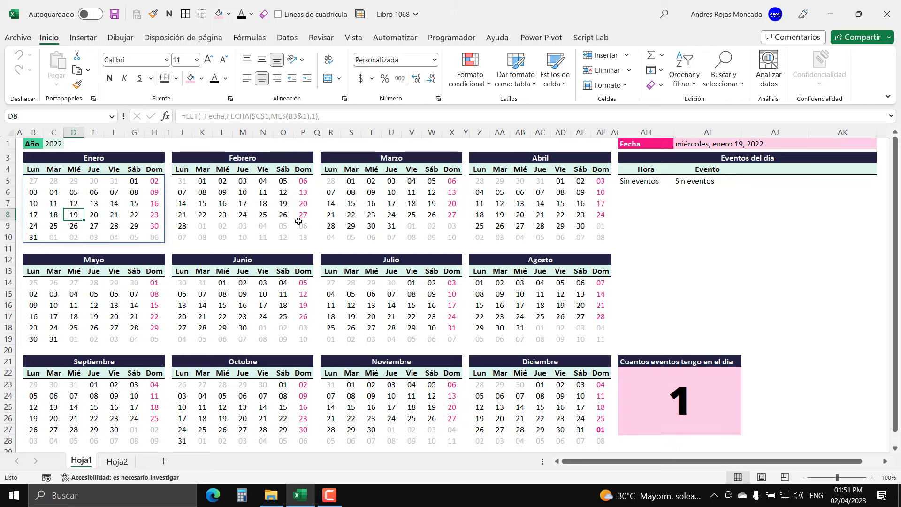
left_click(117, 462)
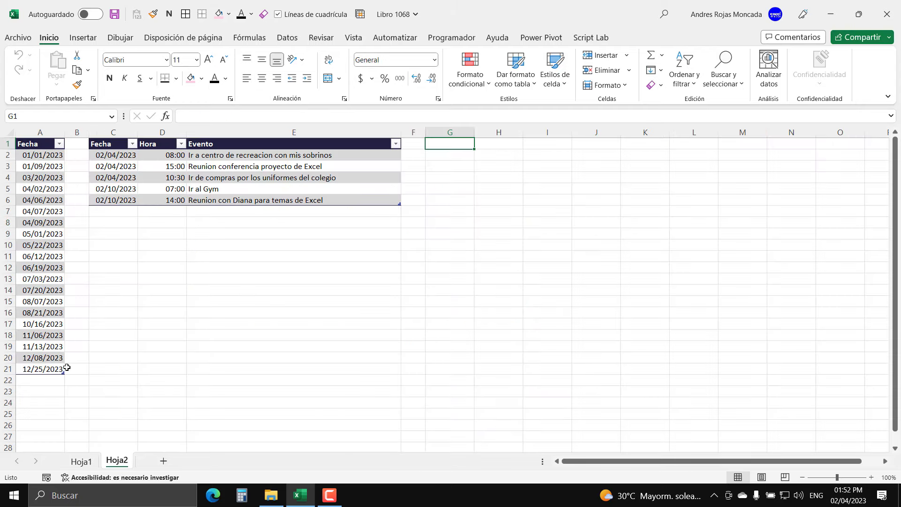
left_click(81, 461)
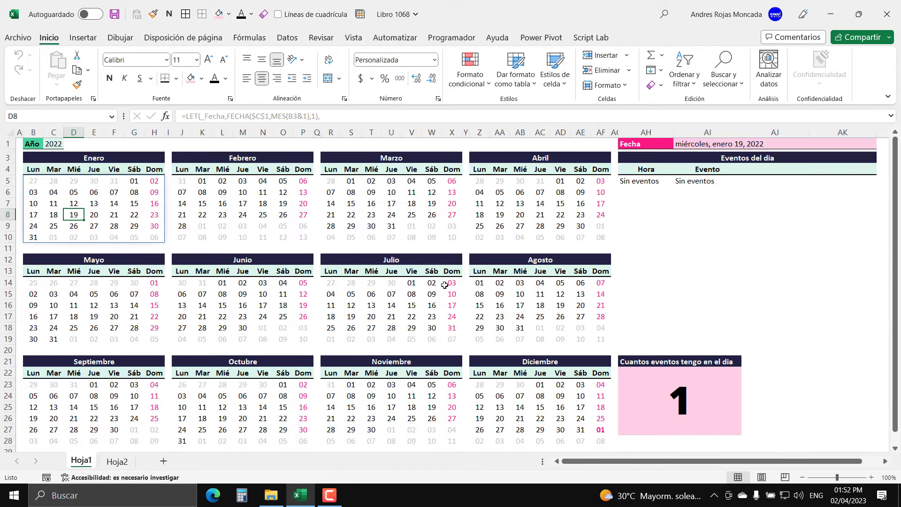
- Change the year in C1 to 2023 and finish on February 4 to list its three events
left_click(58, 143)
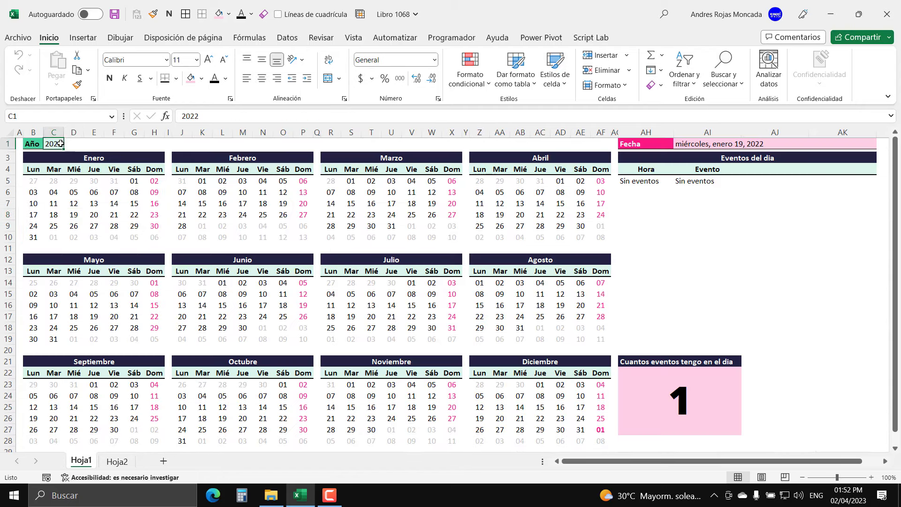
type("2023")
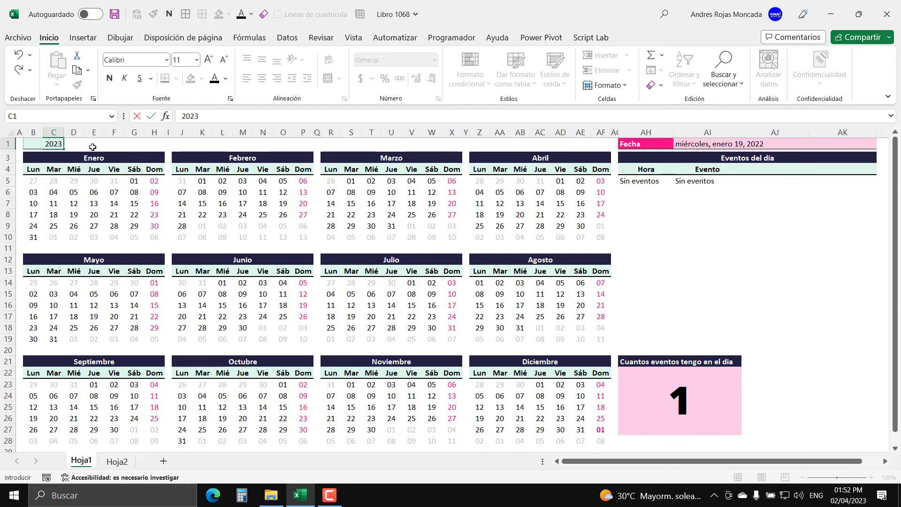
key("Return")
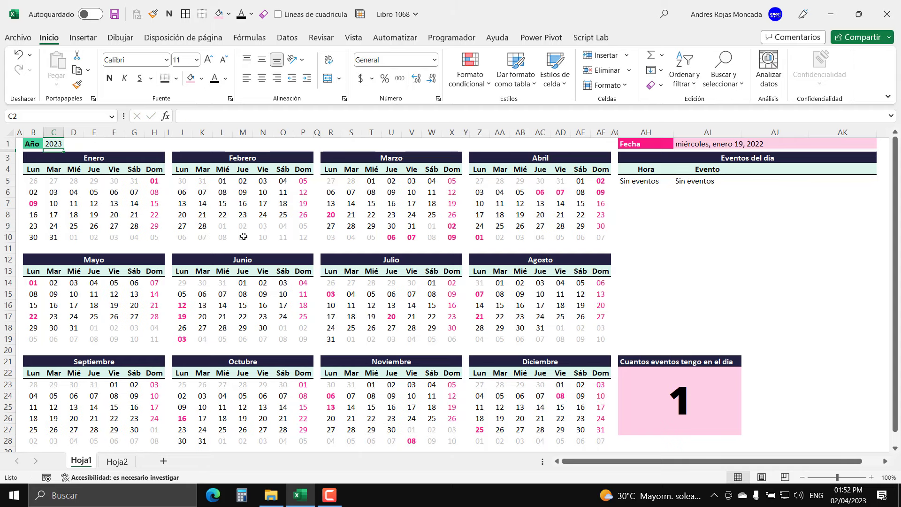
left_click(54, 145)
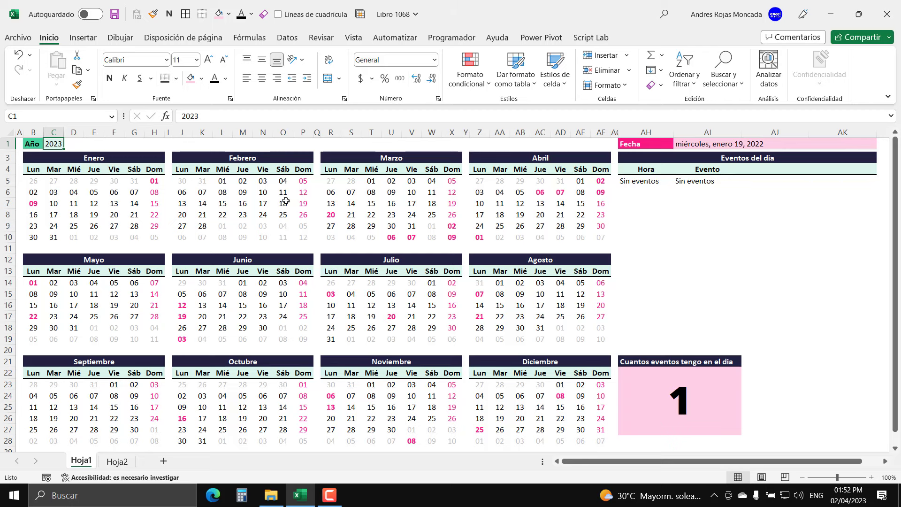
left_click(284, 181)
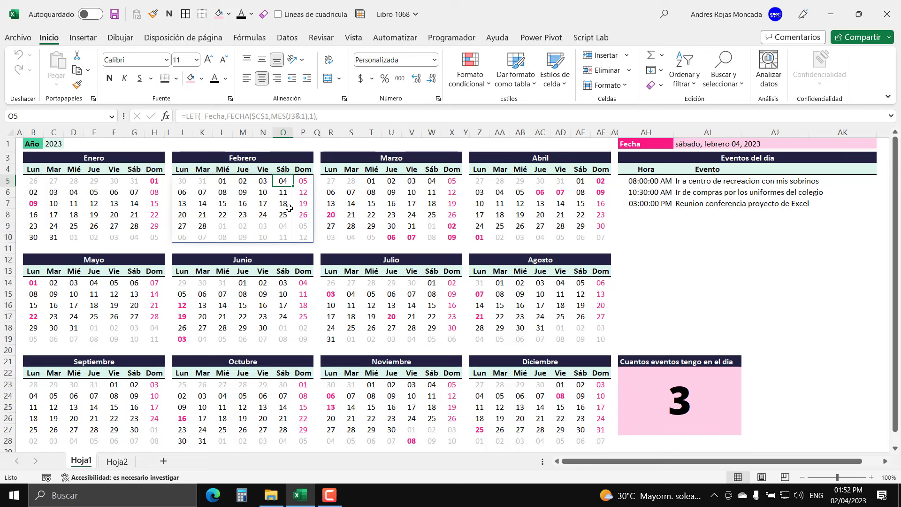
left_click(263, 192)
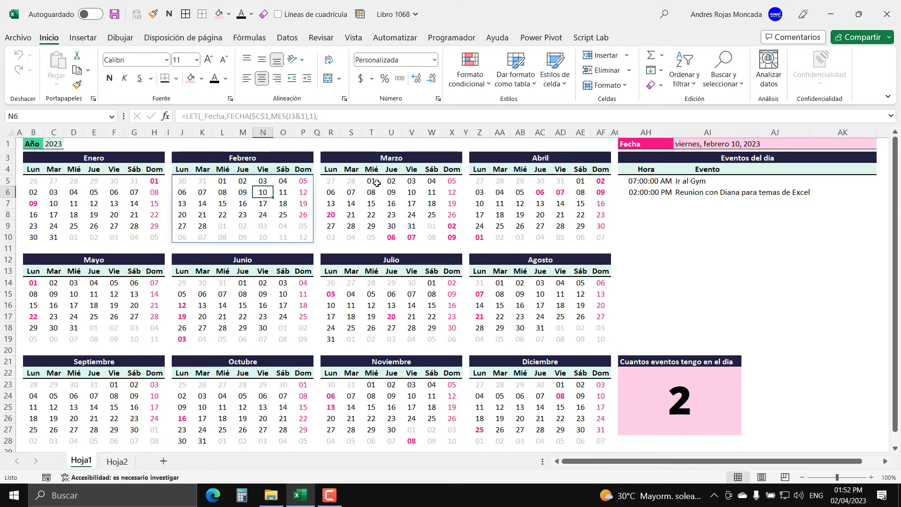
left_click(390, 181)
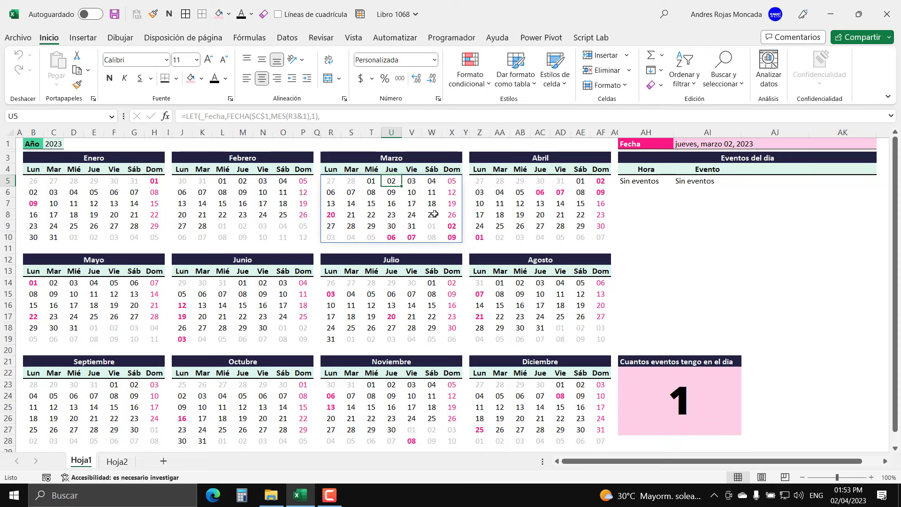
left_click(263, 181)
left_click(283, 181)
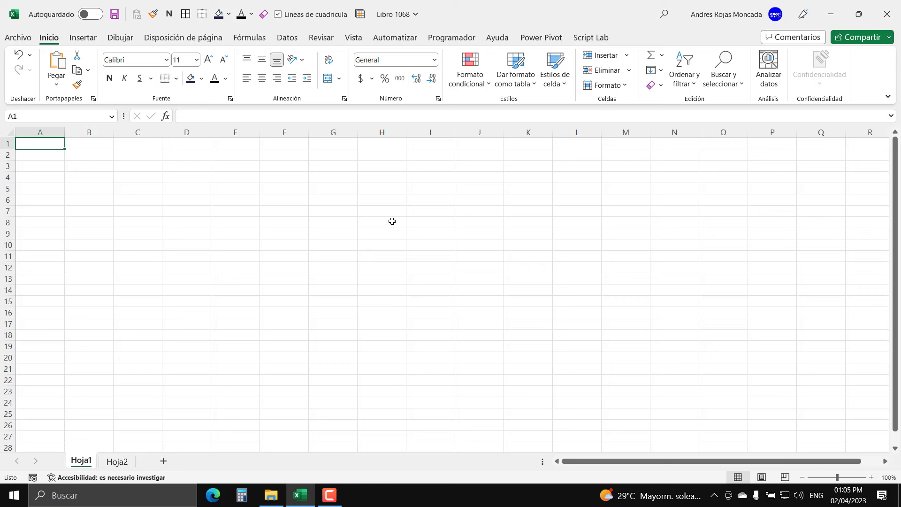
- Save Libro 1068 with file type 'Libro de Excel habilitado para macros'
left_click(31, 40)
left_click(48, 193)
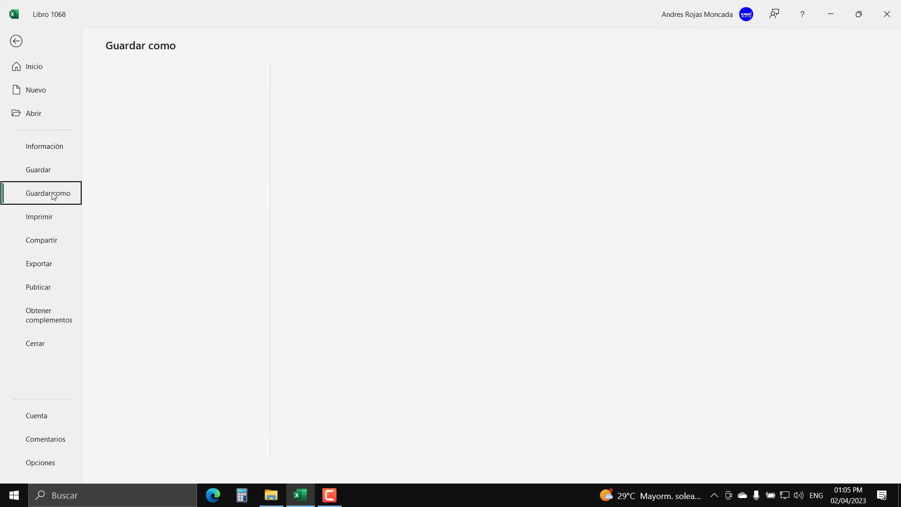
left_click(146, 276)
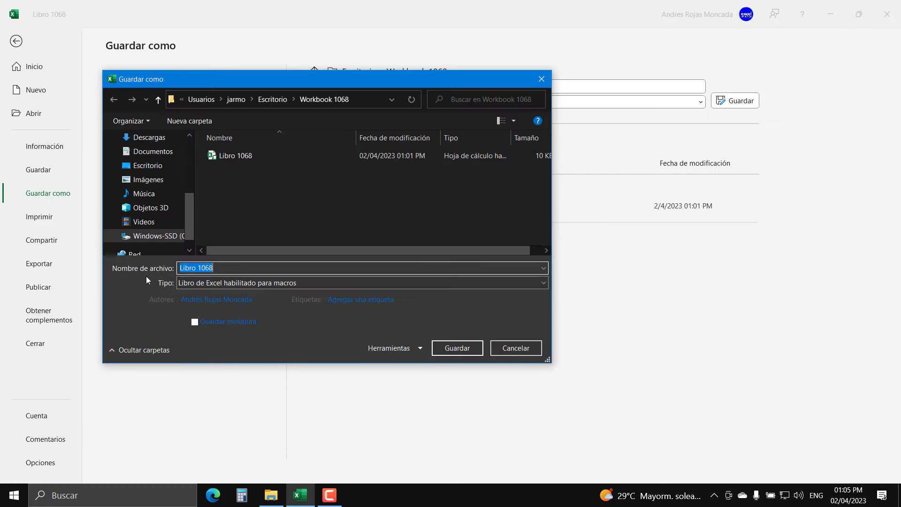
left_click(277, 283)
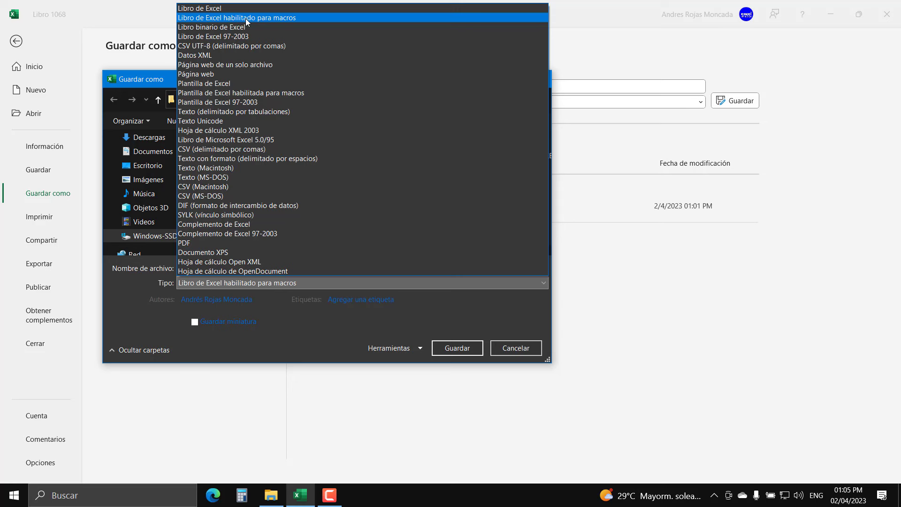
left_click(246, 19)
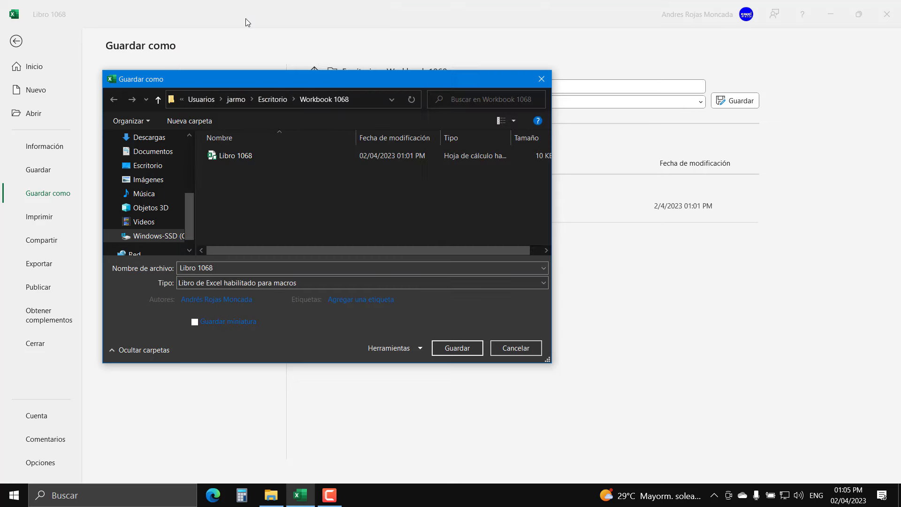
left_click(478, 349)
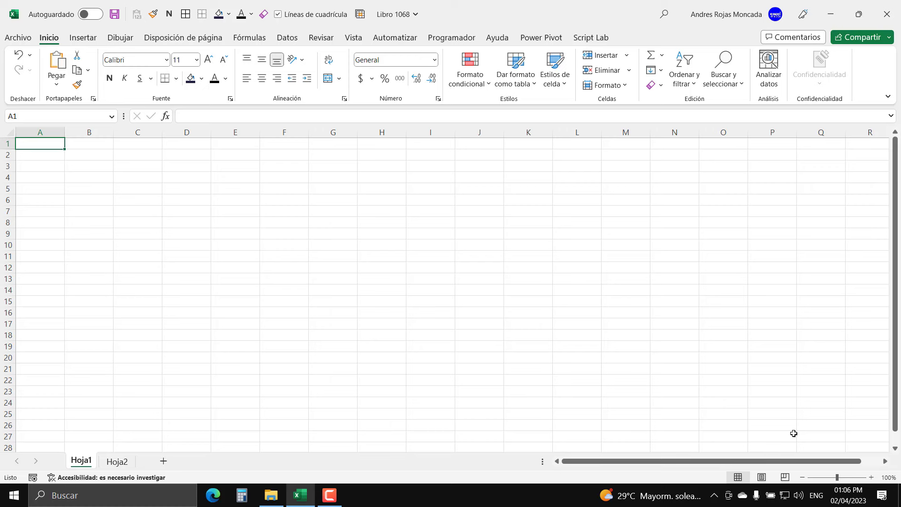
- Zoom the sheet to 120% and set column A's width to 1
left_click(871, 477)
left_click(871, 478)
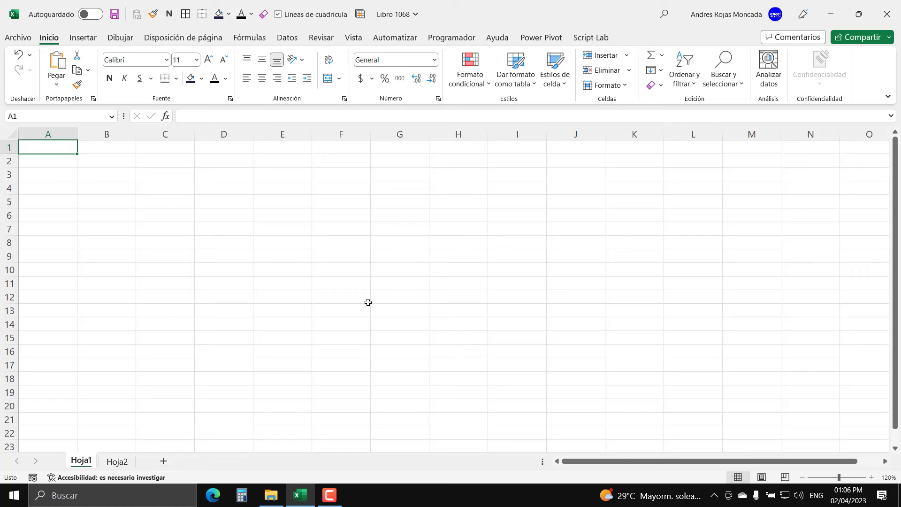
left_click(57, 135)
right_click(57, 135)
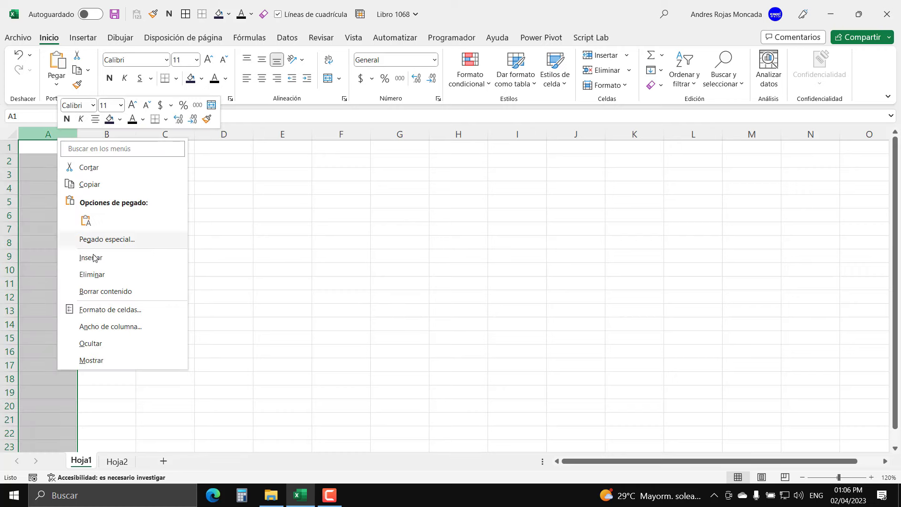
left_click(104, 327)
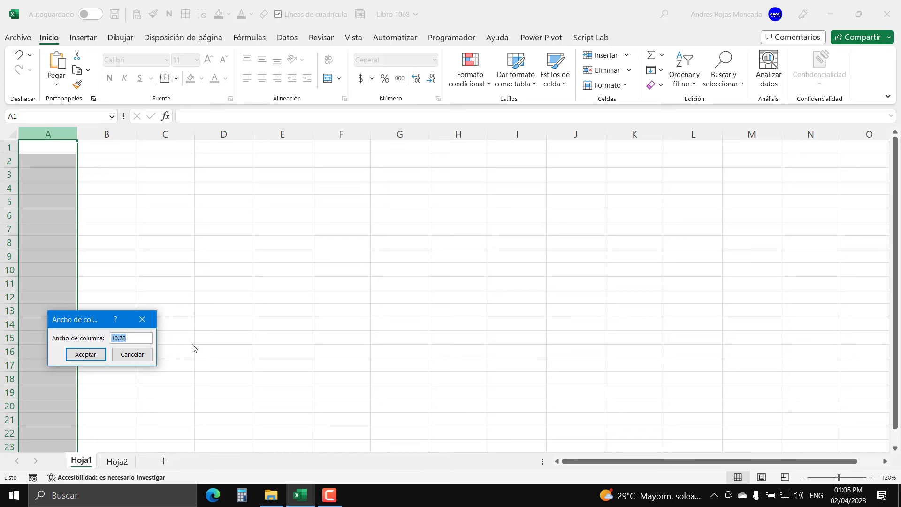
type("1")
key("Return")
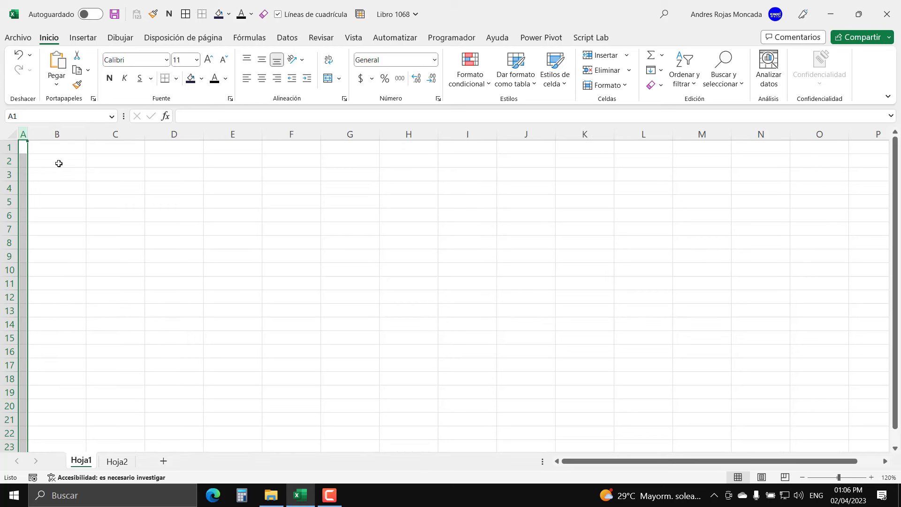
- Enter the label Año in B1 and the year 2023 in C1
left_click(56, 150)
type("A")
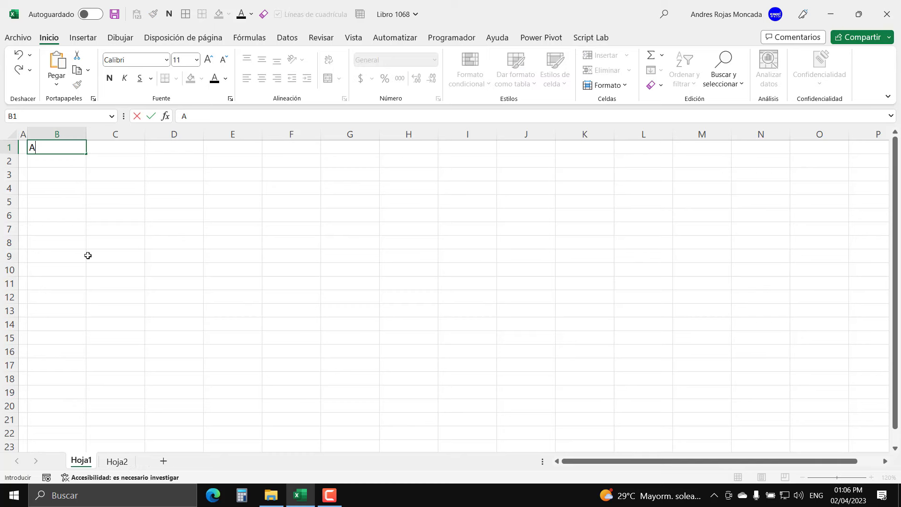
type("ño")
key("Return")
key("Up")
key("Right")
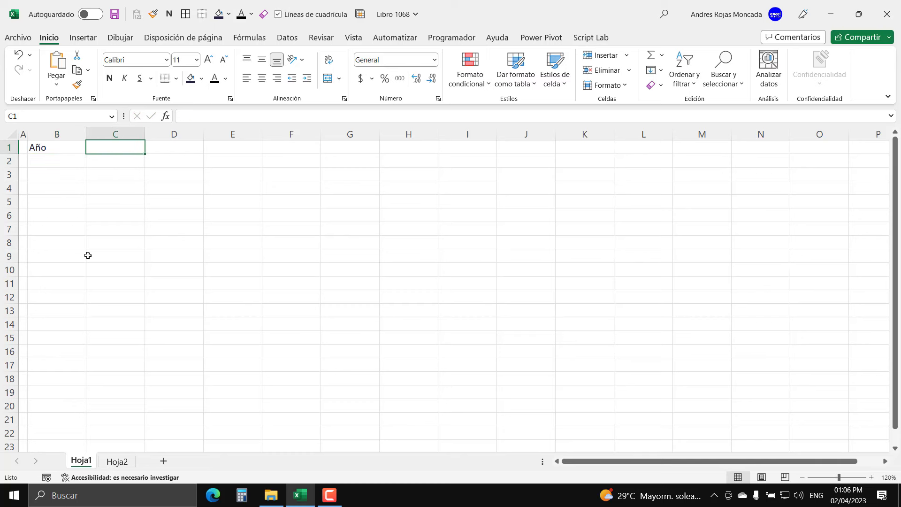
type("2023")
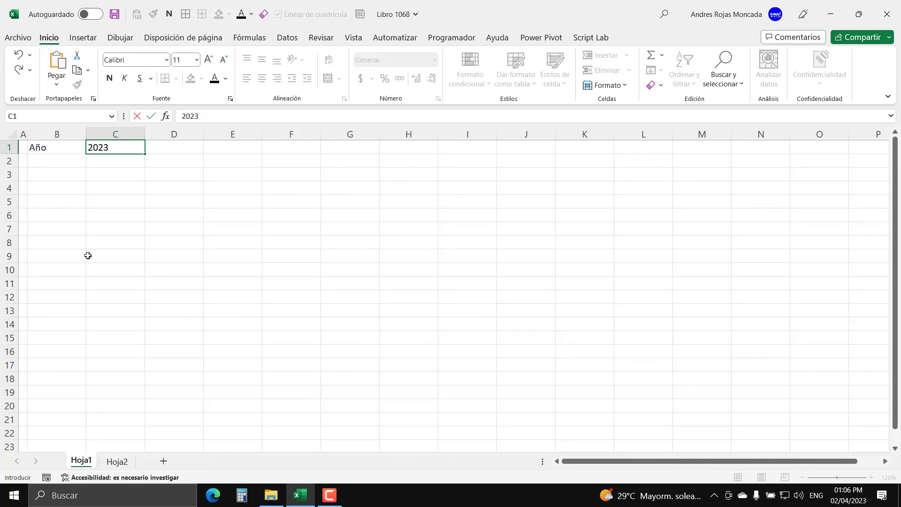
key("Return")
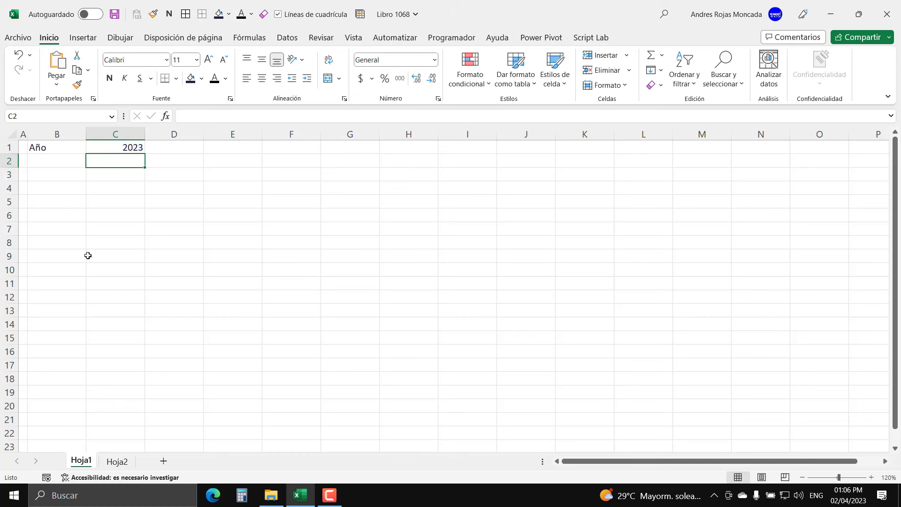
- Give the Año cell B1 a green fill and bold text
left_click(61, 152)
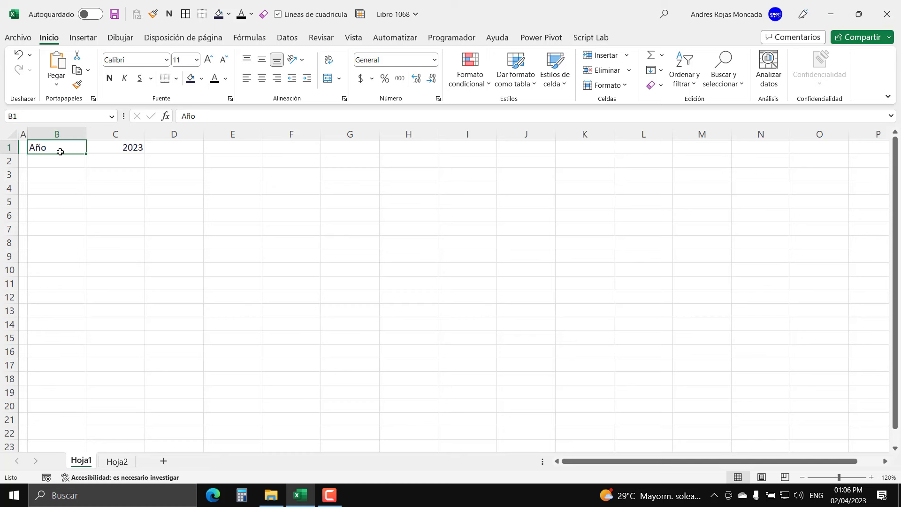
left_click(201, 79)
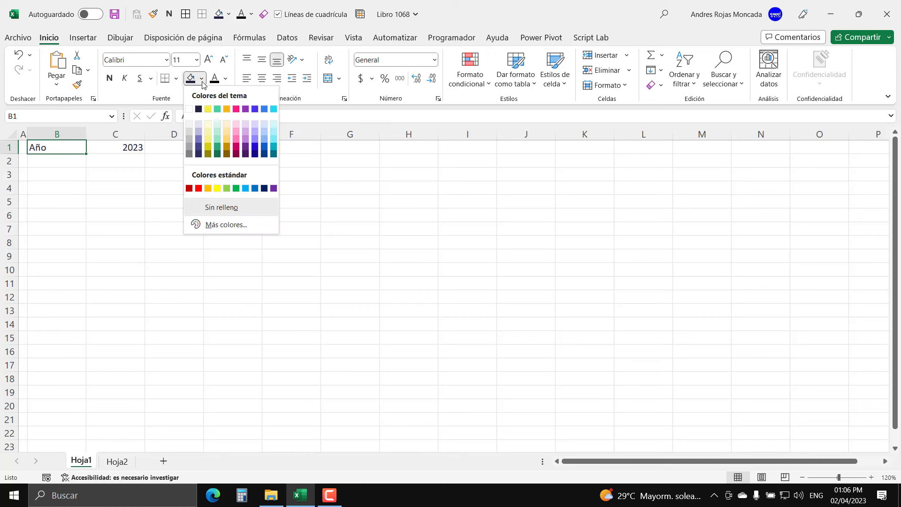
left_click(216, 109)
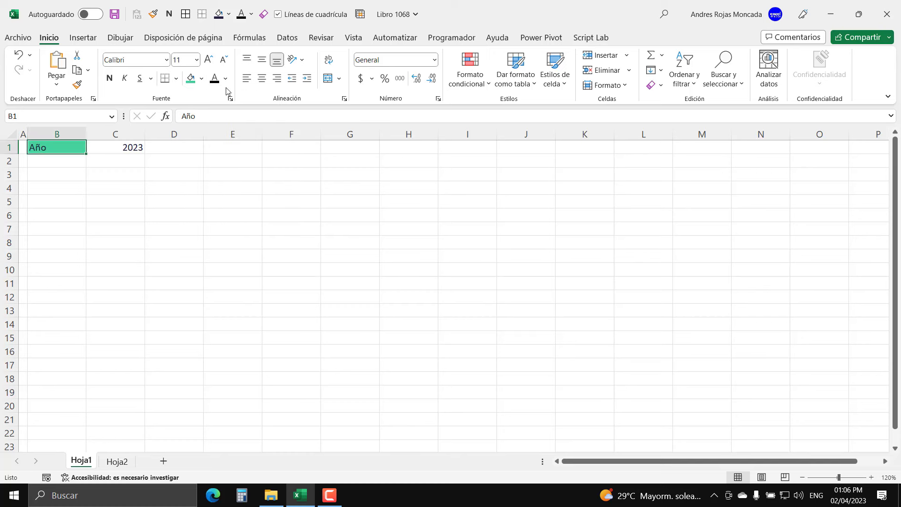
left_click(227, 80)
left_click(229, 97)
left_click(109, 78)
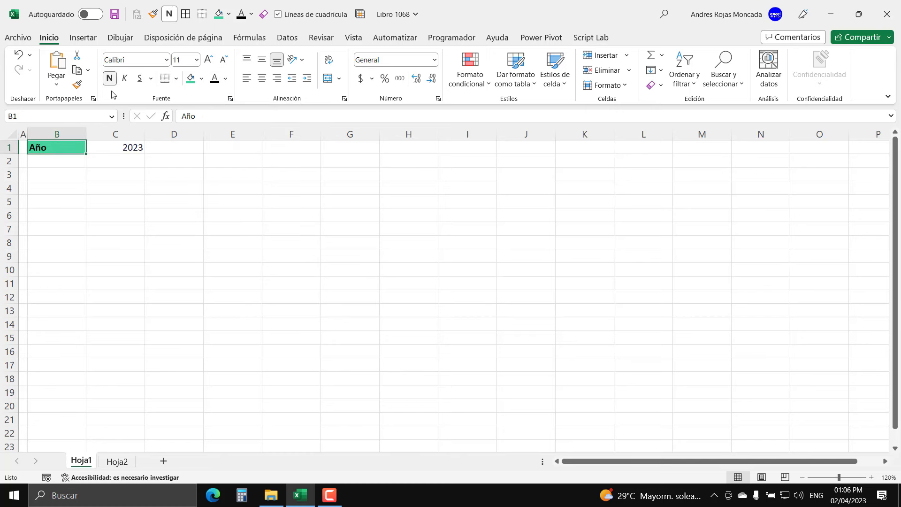
- Give the 2023 cell C1 a light green fill, leaving it not bold
left_click(115, 148)
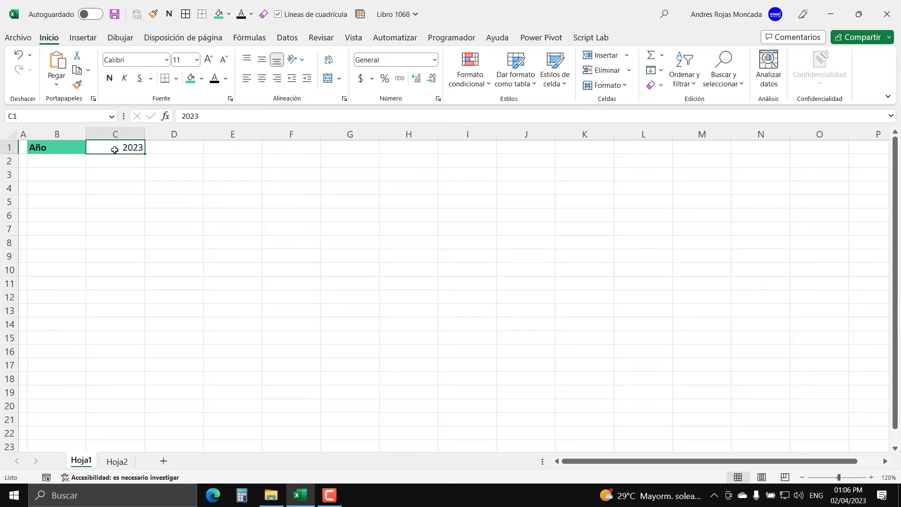
left_click(202, 78)
left_click(216, 123)
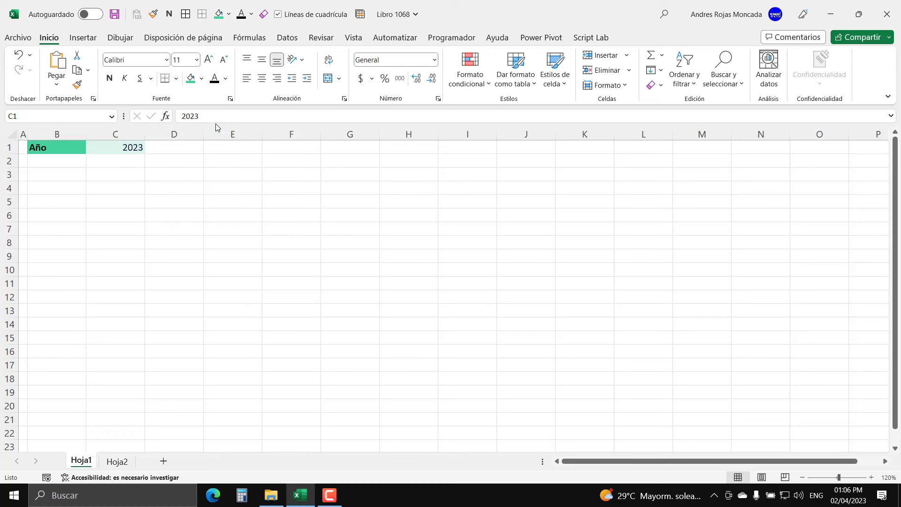
left_click(110, 79)
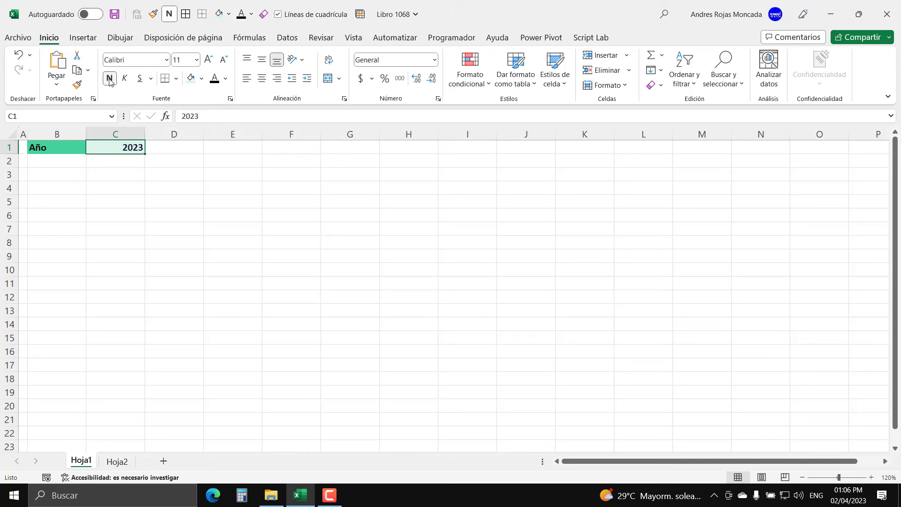
left_click(110, 80)
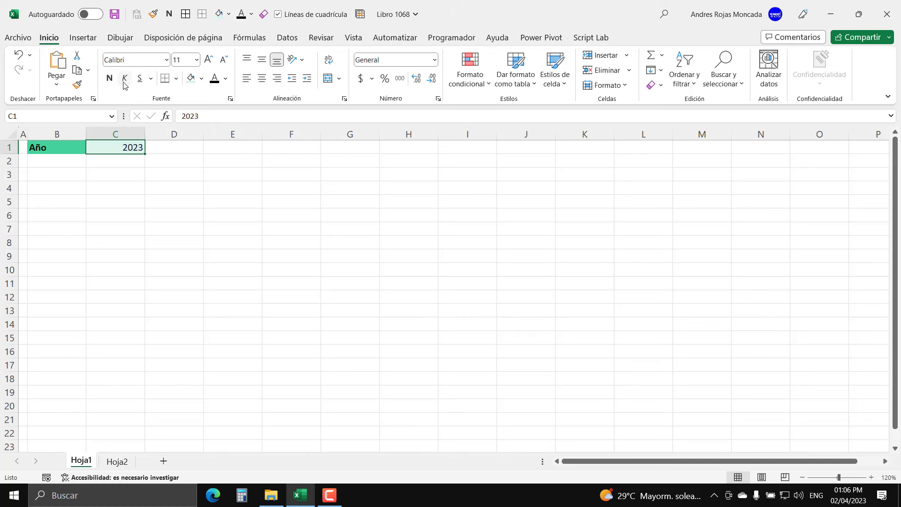
left_click_drag(67, 147, 124, 148)
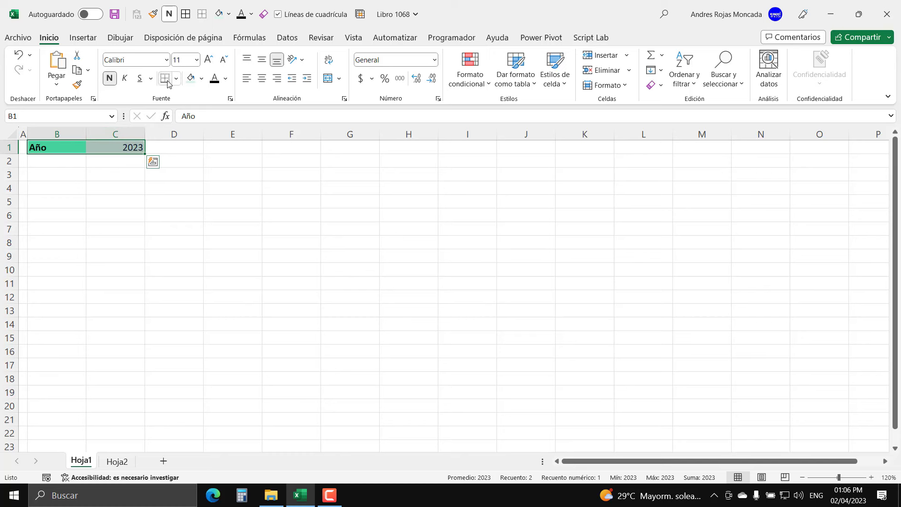
left_click(68, 174)
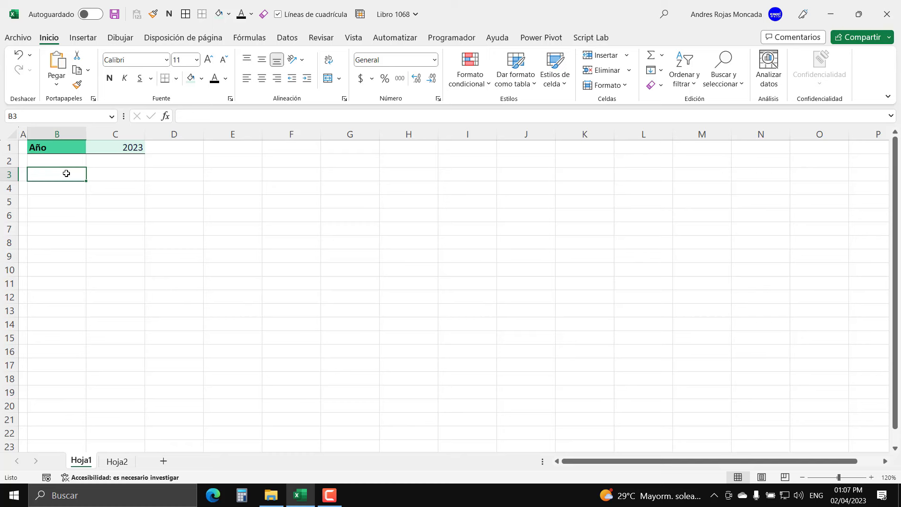
- Apply the dark navy theme fill to cells B3 through H3
left_click_drag(67, 173, 394, 176)
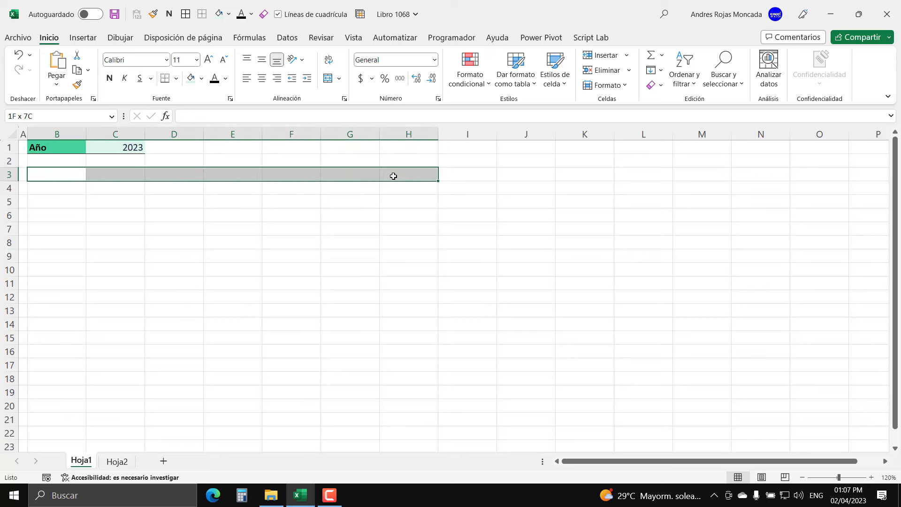
left_click(202, 80)
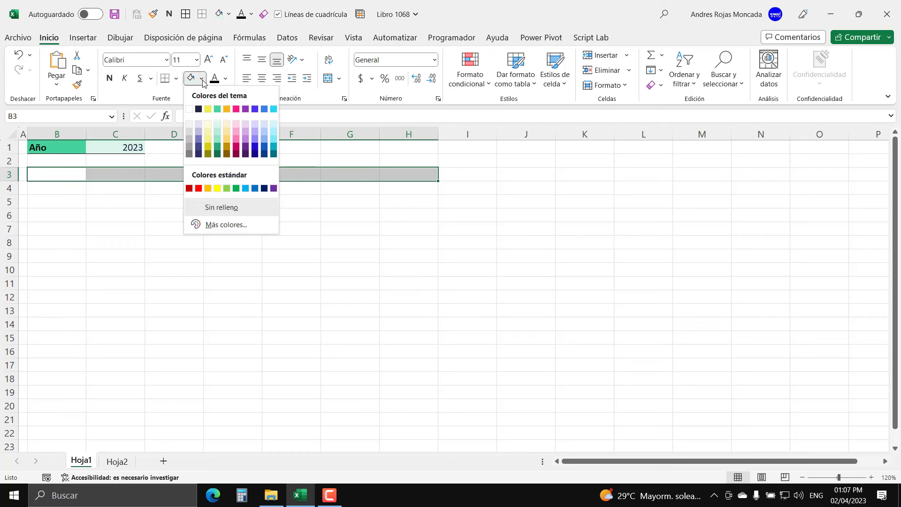
left_click(199, 108)
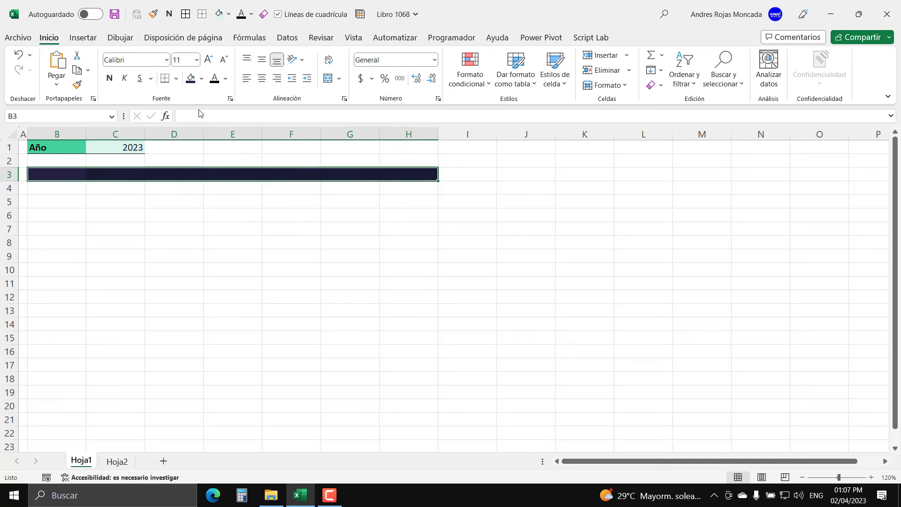
left_click(71, 178)
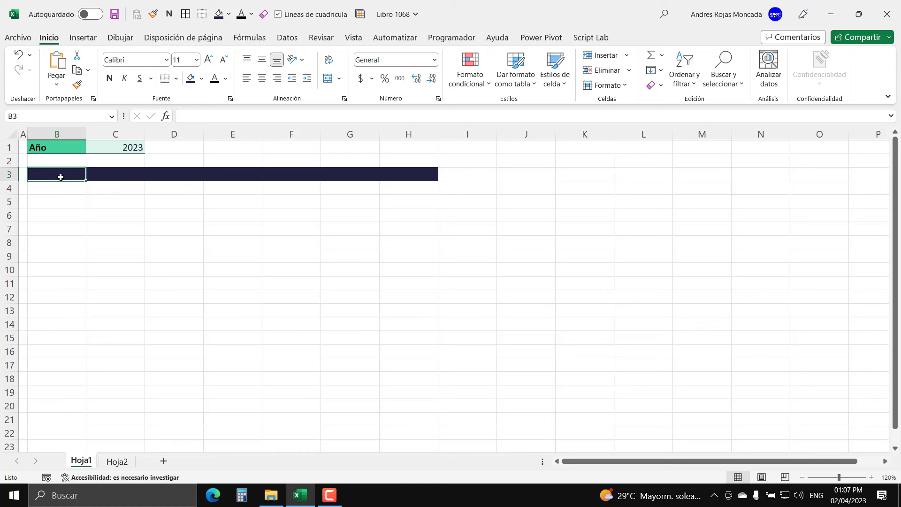
- Type Enero in B3 and make it white and bold
type("Ene")
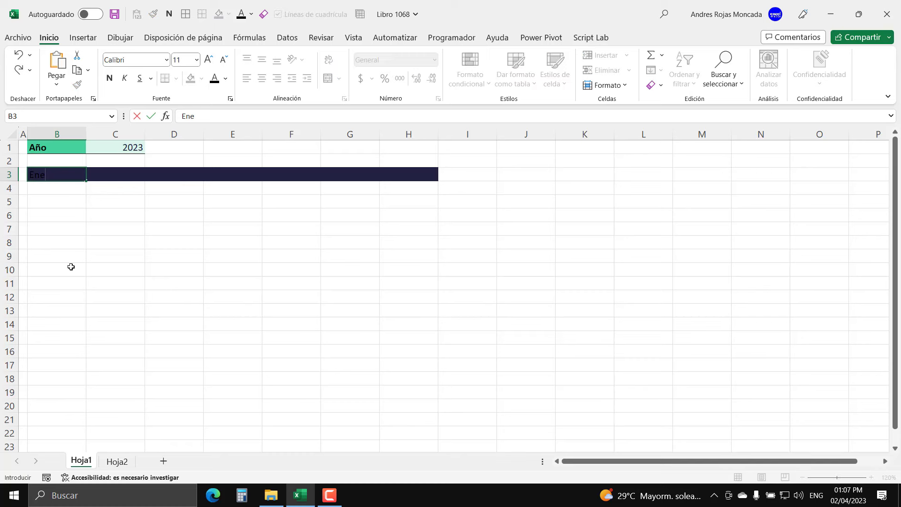
type("ro")
key("Return")
left_click(65, 171)
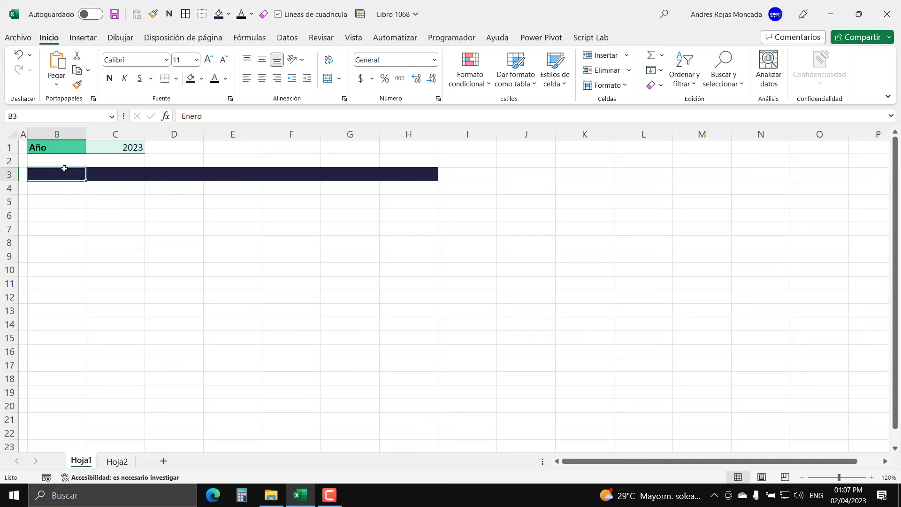
left_click(226, 78)
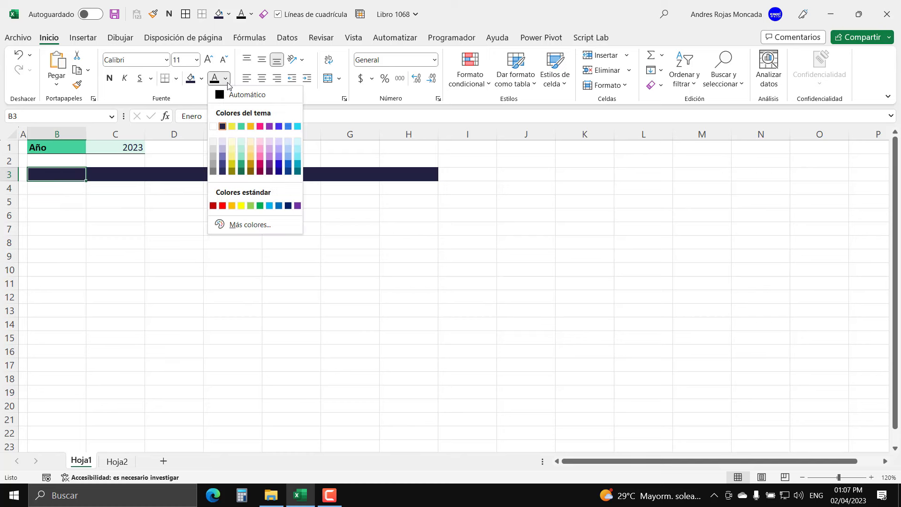
left_click(213, 127)
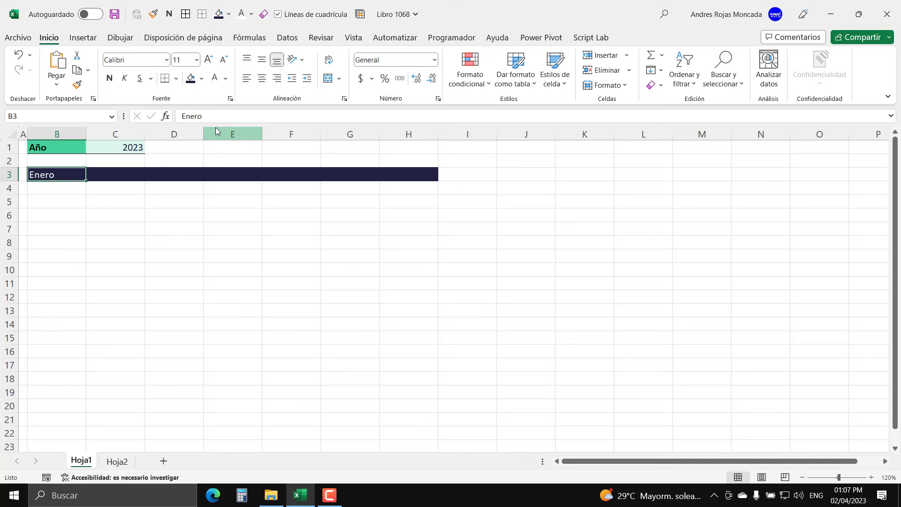
left_click(109, 78)
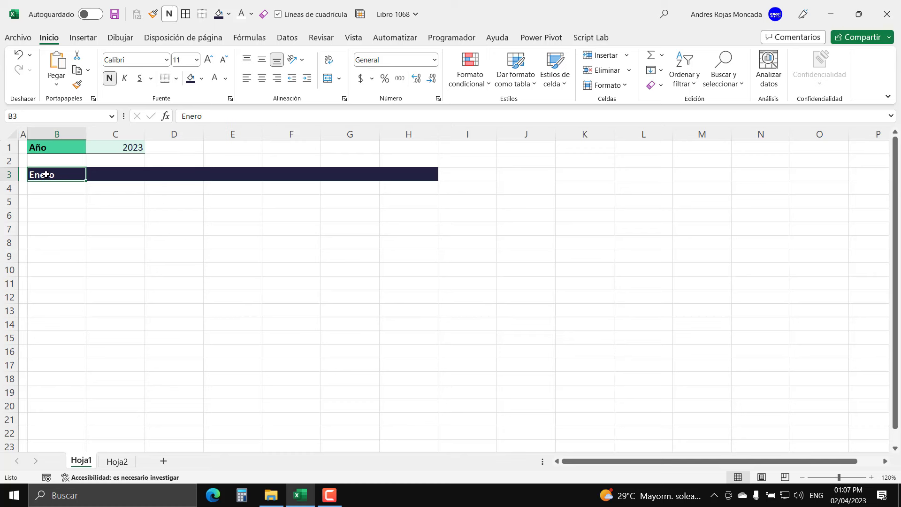
- Centre Enero across B3:H3 using the 'Centrar en la selección' horizontal alignment
left_click_drag(47, 174, 411, 179)
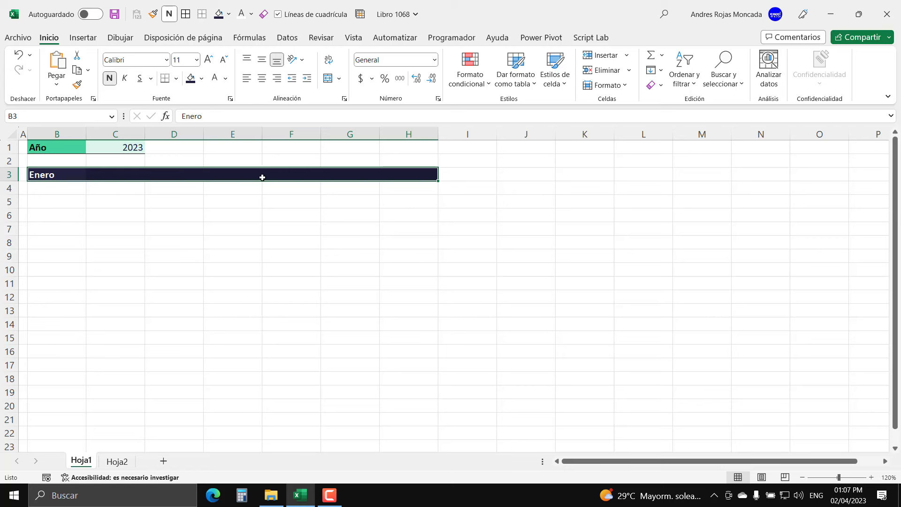
key("ctrl+1")
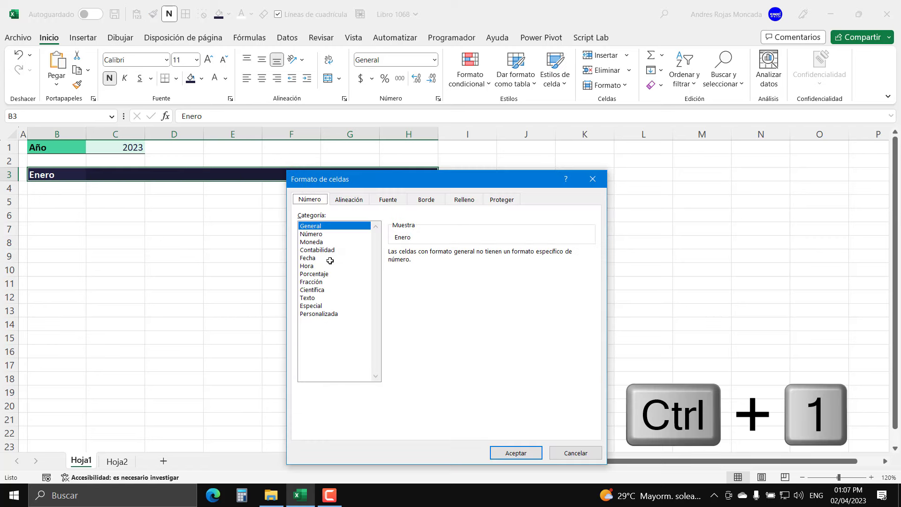
left_click(357, 201)
left_click(379, 239)
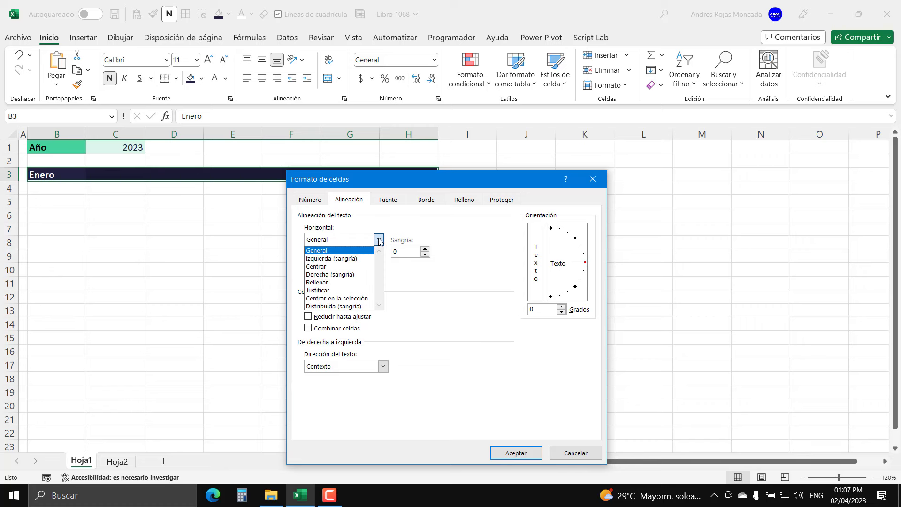
left_click(355, 299)
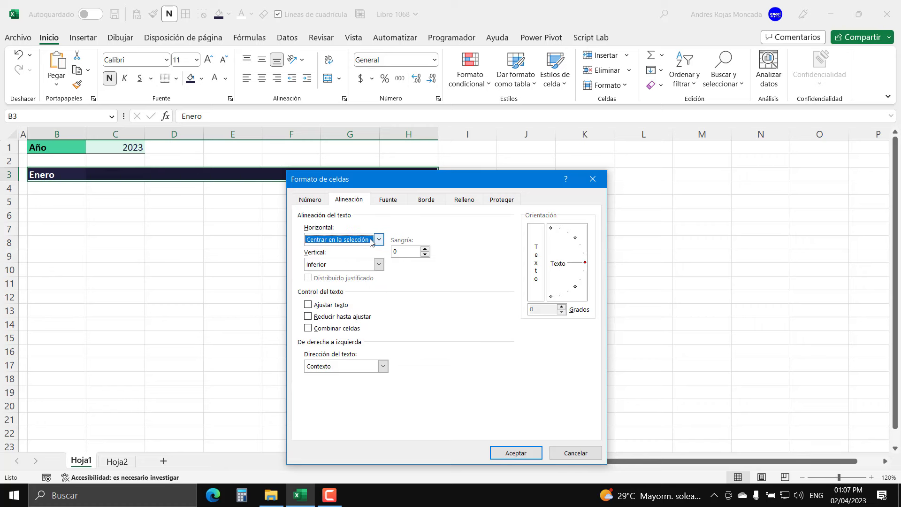
left_click(515, 452)
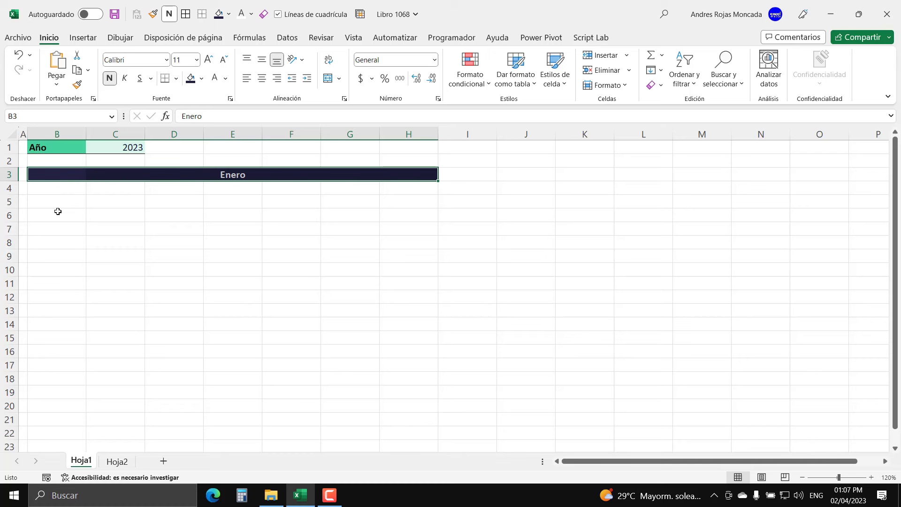
left_click(60, 188)
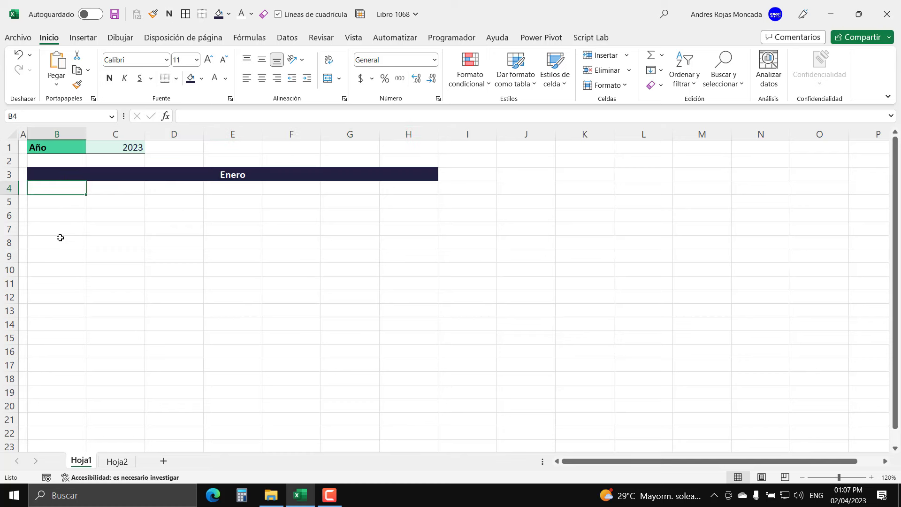
- Enter Lun and Mar in B4:C4 and autofill the weekday names through Dom in H4
type("L")
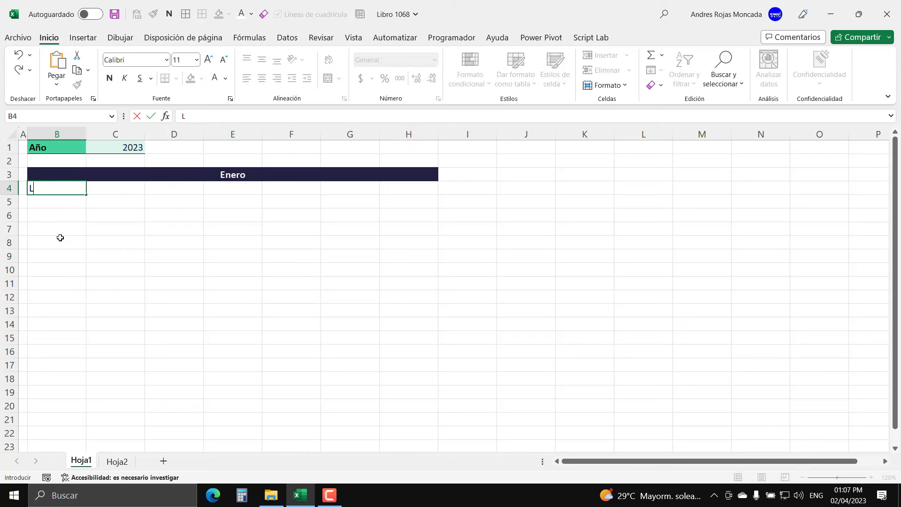
type("un")
key("Tab")
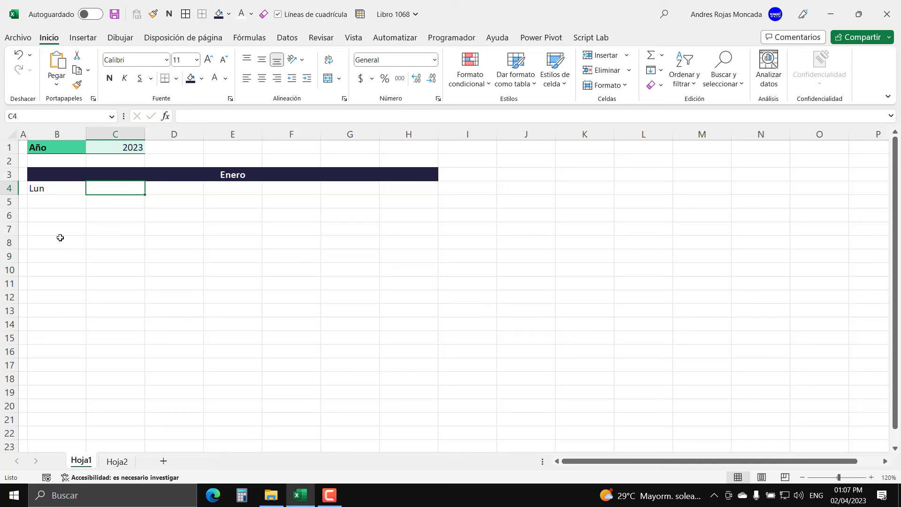
type("Mar")
key("Tab")
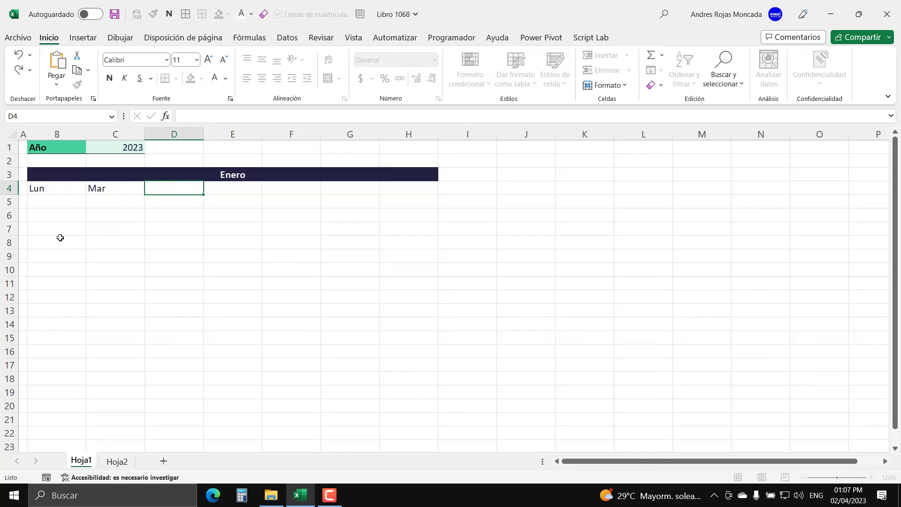
left_click_drag(56, 189, 413, 197)
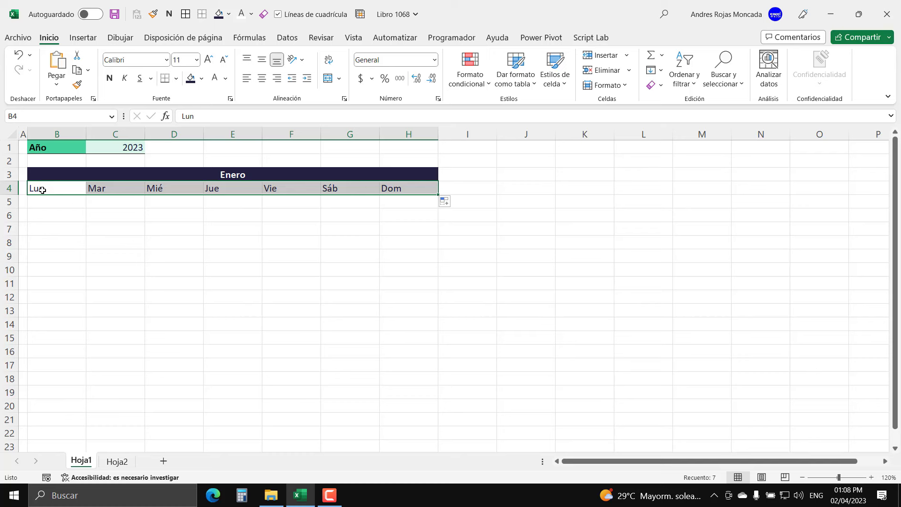
- Add a thick bottom border under the weekday headers B4:H4
left_click(164, 78)
left_click(113, 230)
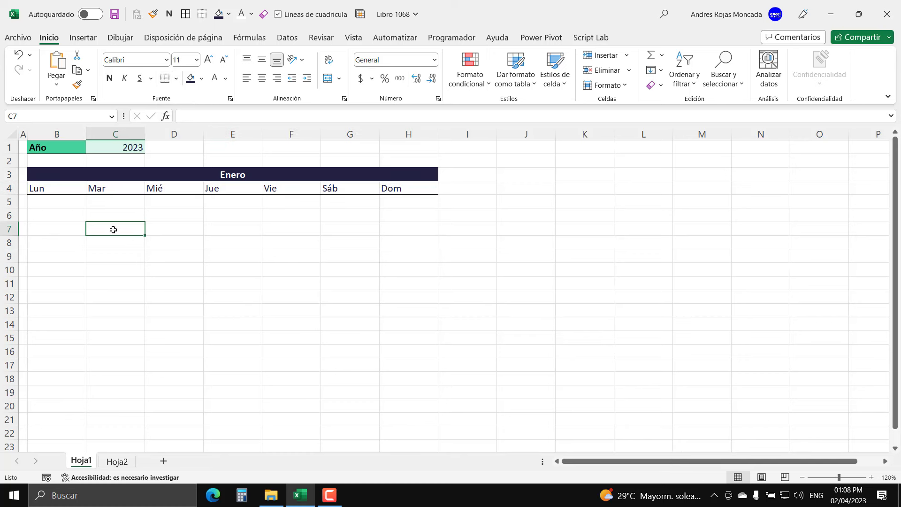
left_click_drag(62, 186, 432, 189)
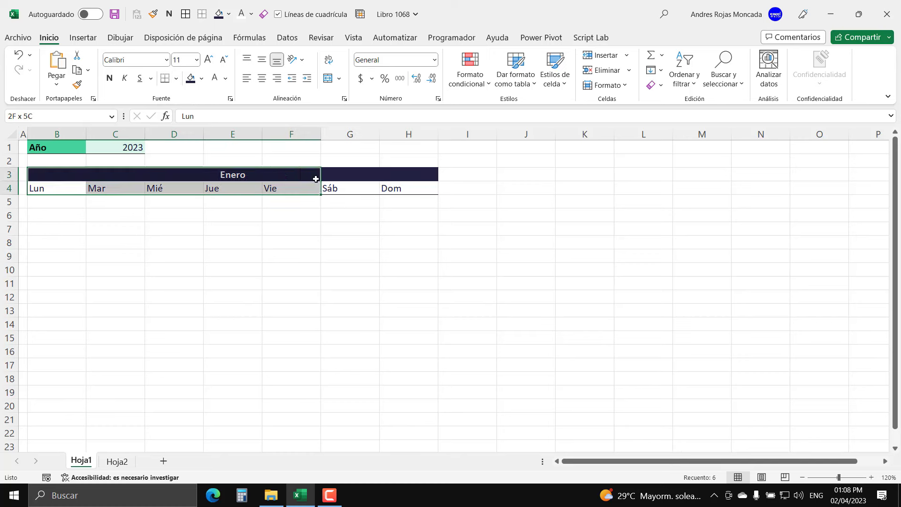
left_click(176, 79)
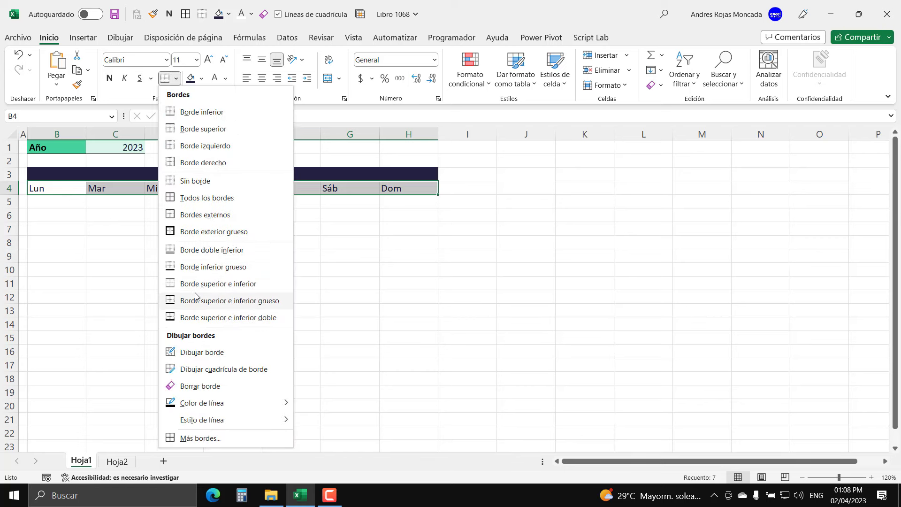
left_click(207, 266)
left_click(79, 247)
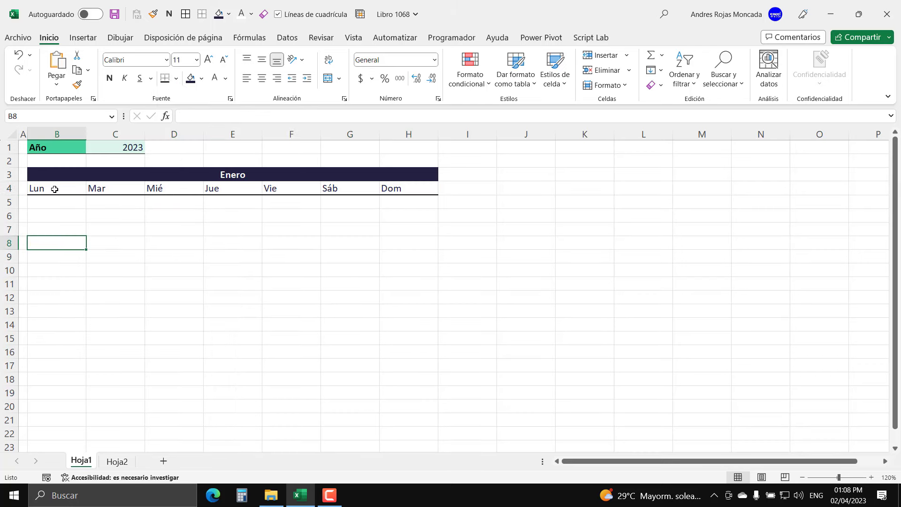
- Fill the Lun–Dom header row light green and make the labels bold
left_click_drag(54, 189, 407, 189)
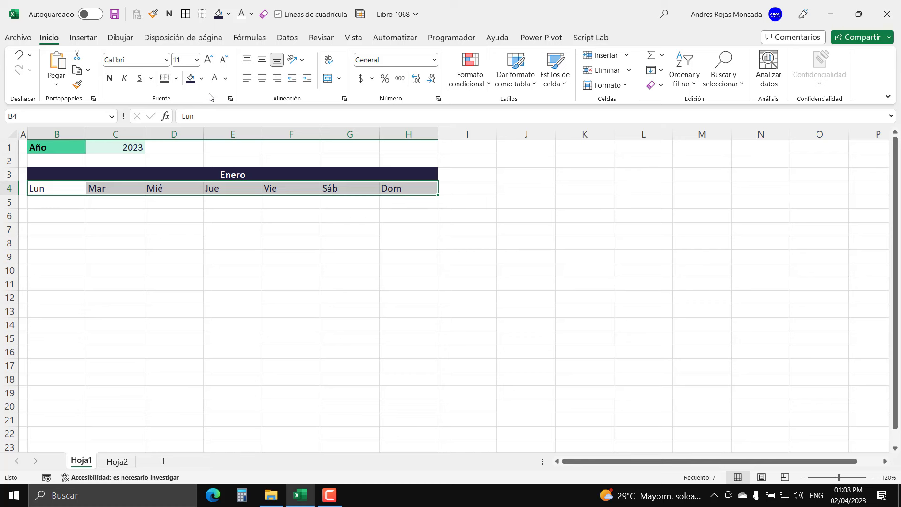
left_click(201, 78)
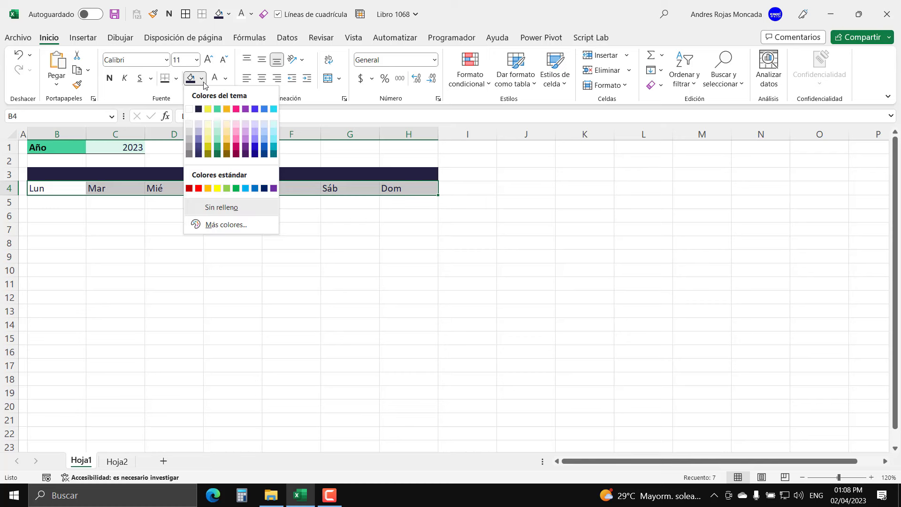
left_click(216, 125)
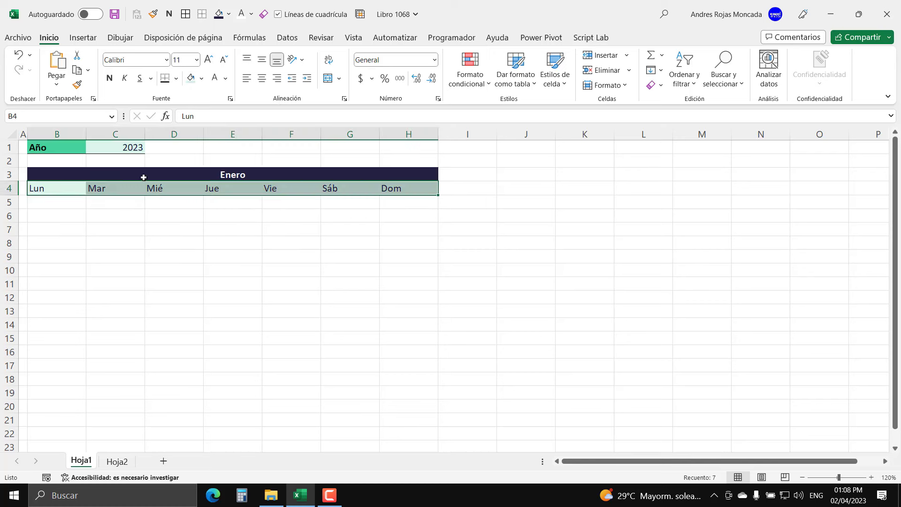
left_click(61, 210)
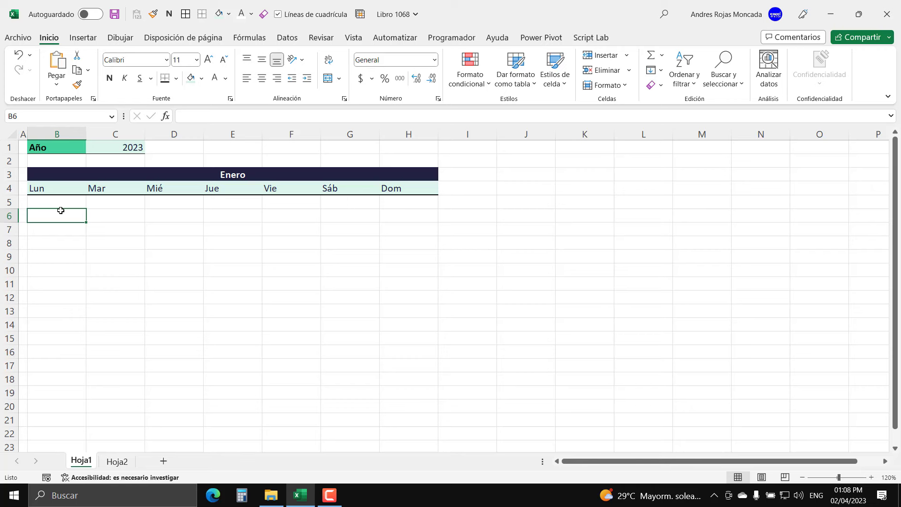
left_click_drag(58, 188, 420, 187)
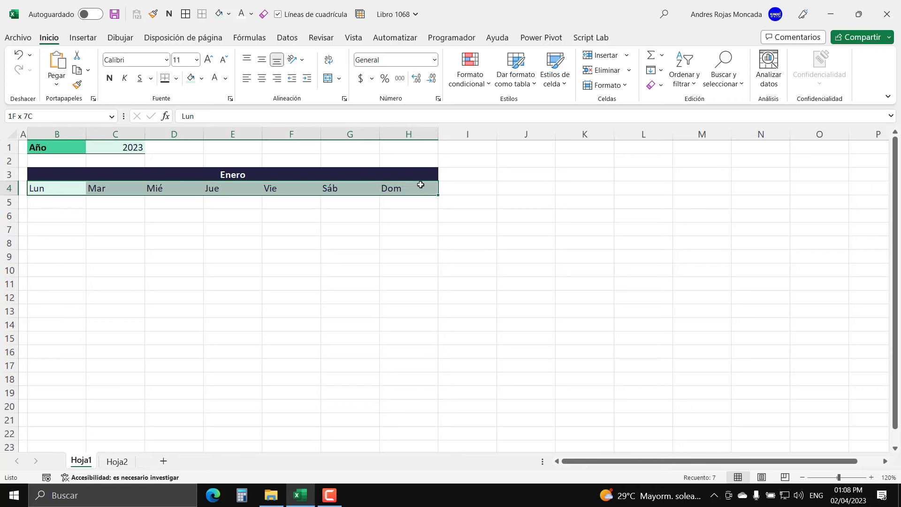
left_click(226, 78)
left_click(230, 94)
left_click(109, 79)
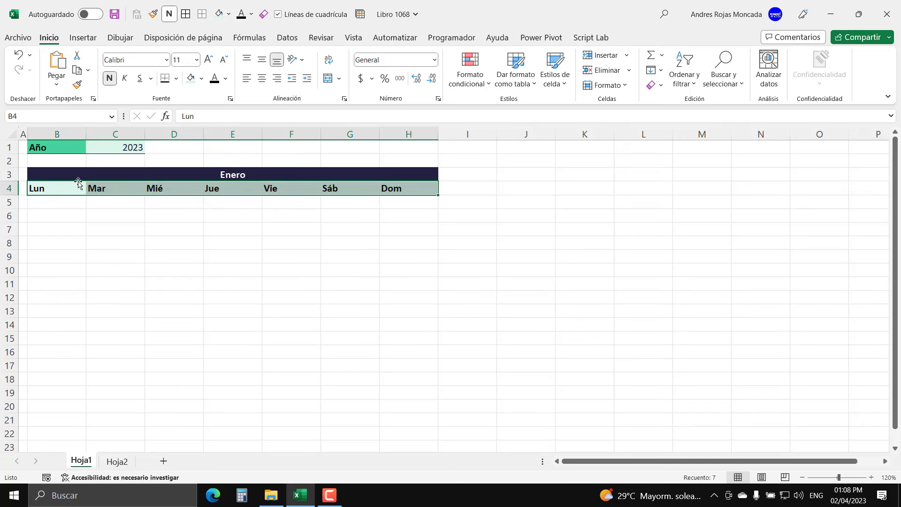
left_click(64, 204)
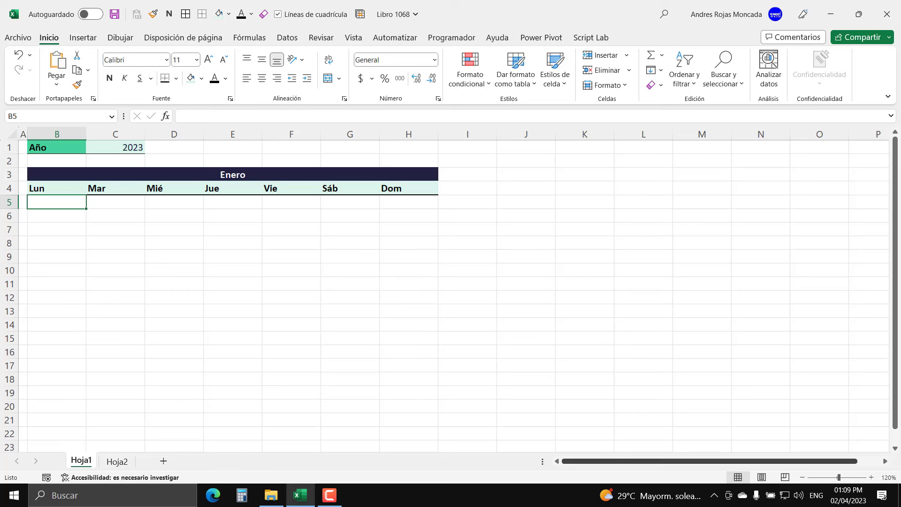
left_click(850, 495)
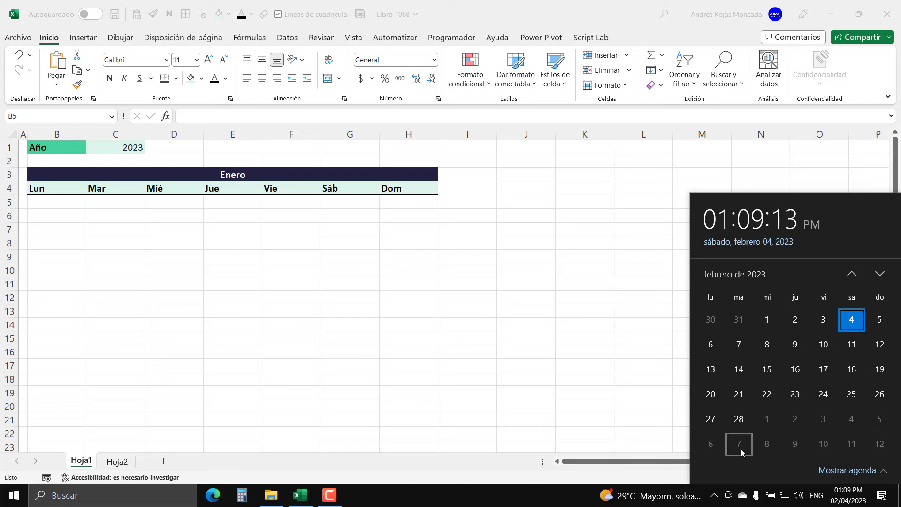
left_click(52, 206)
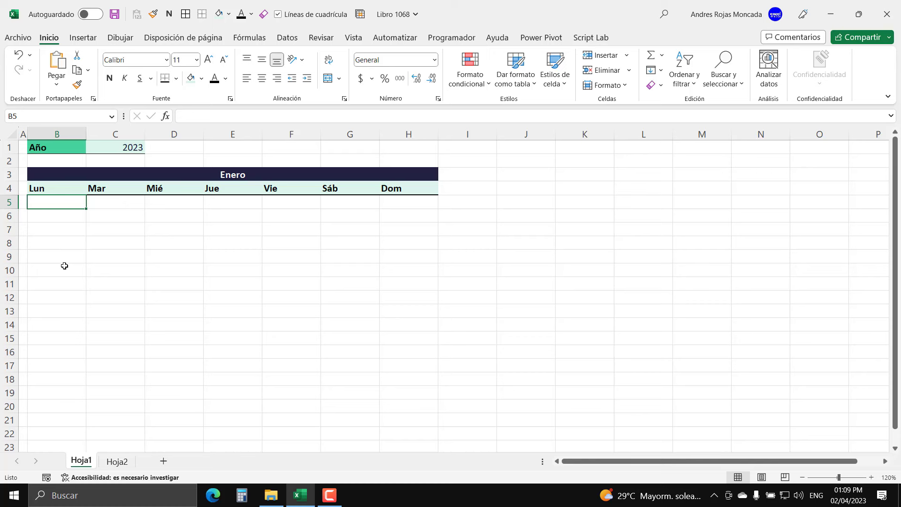
- Begin =LET(_Fecha,FECHA( in B5 using the absolute year reference $C$1
type("=")
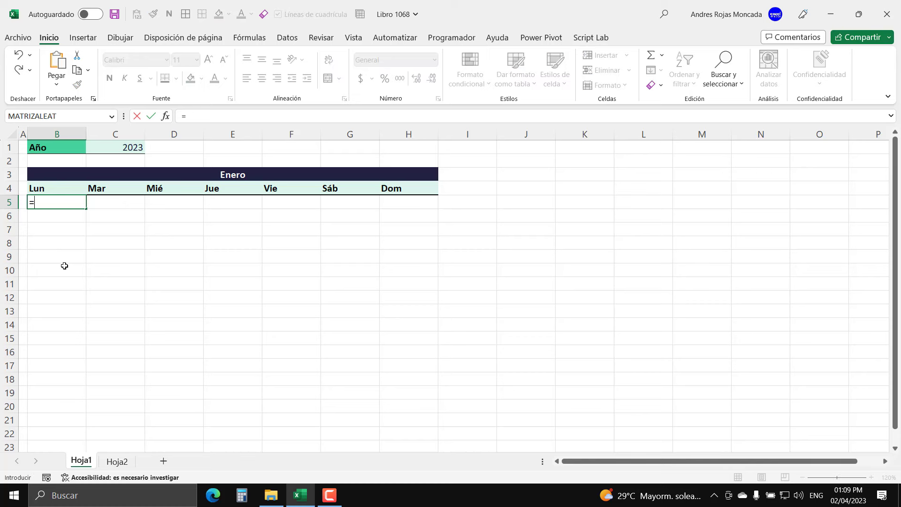
type("let")
key("Tab")
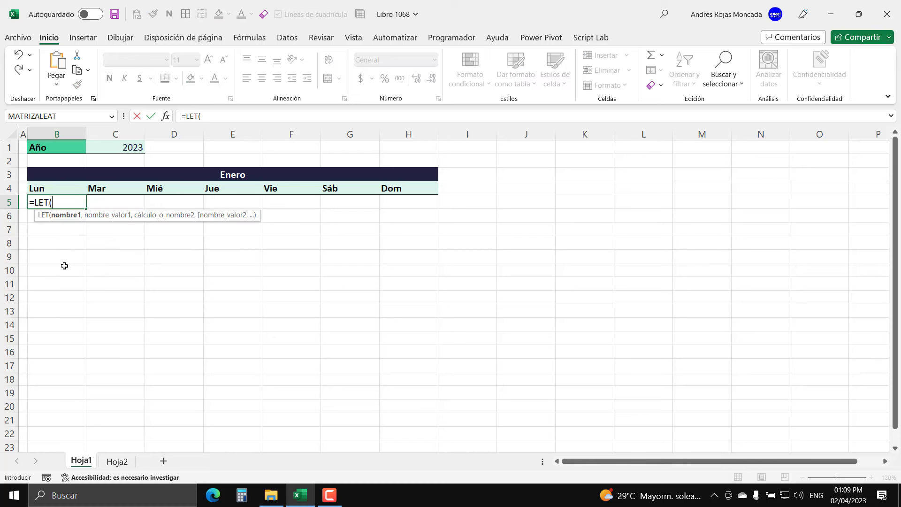
type("_")
type("Fecha")
type(",")
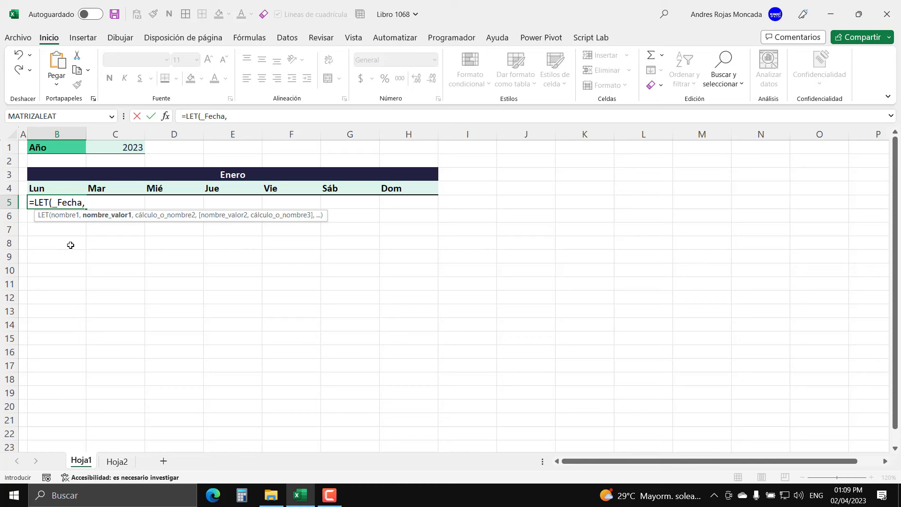
type("fe")
key("Tab")
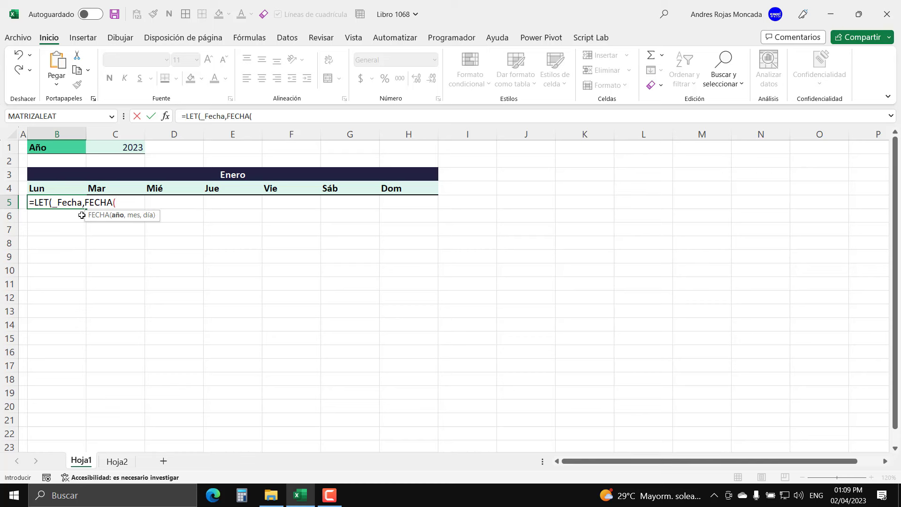
left_click(96, 149)
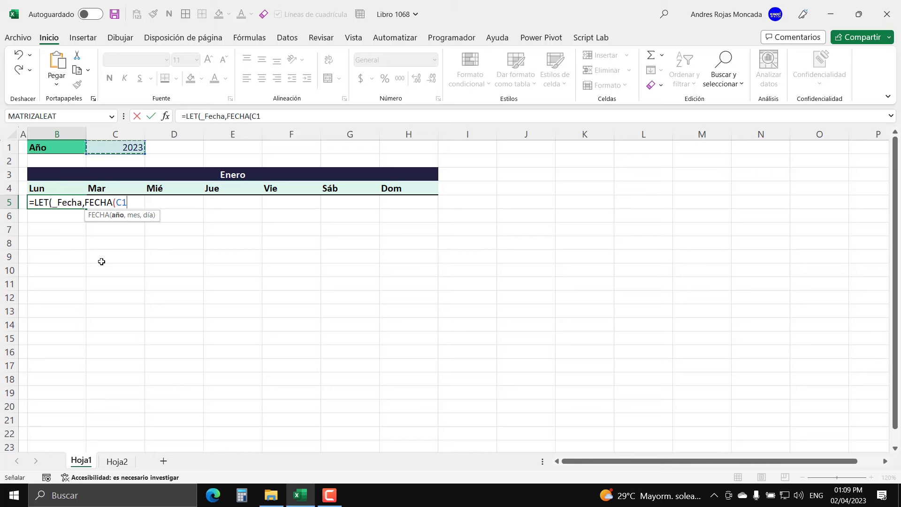
key("F4")
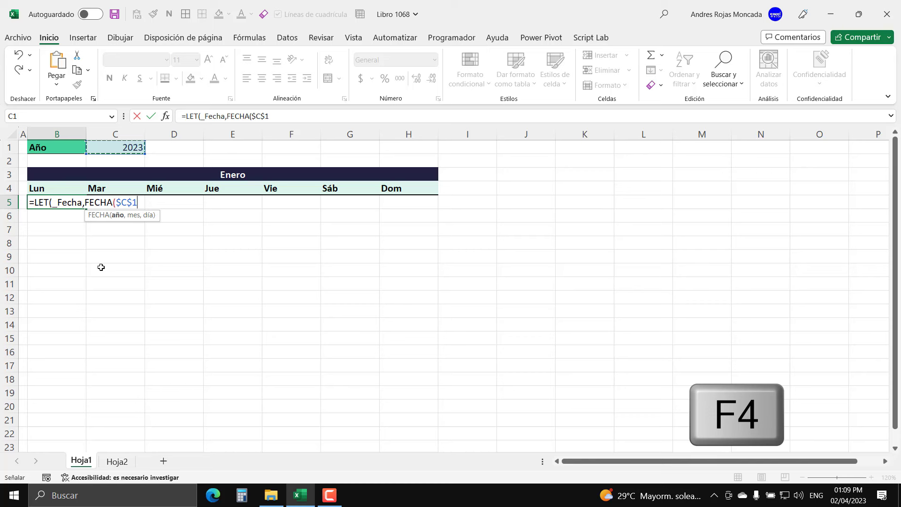
left_click_drag(151, 217, 154, 251)
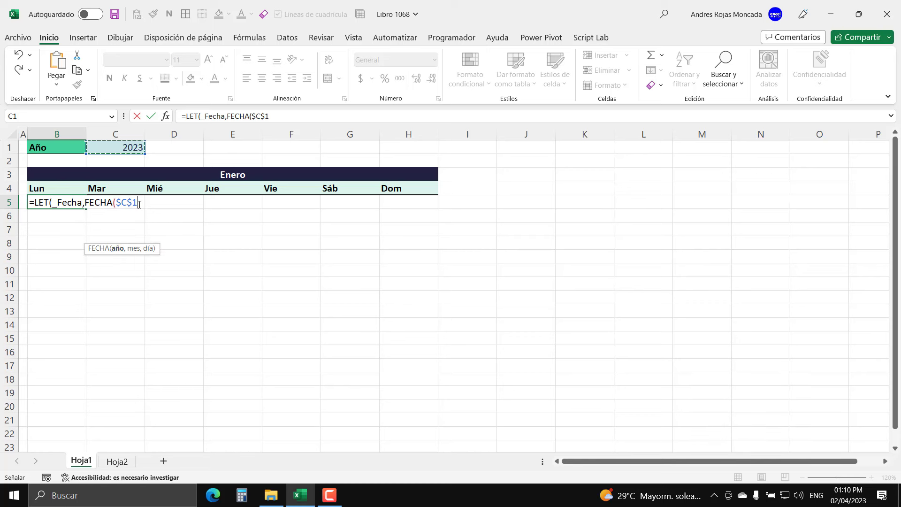
type(",")
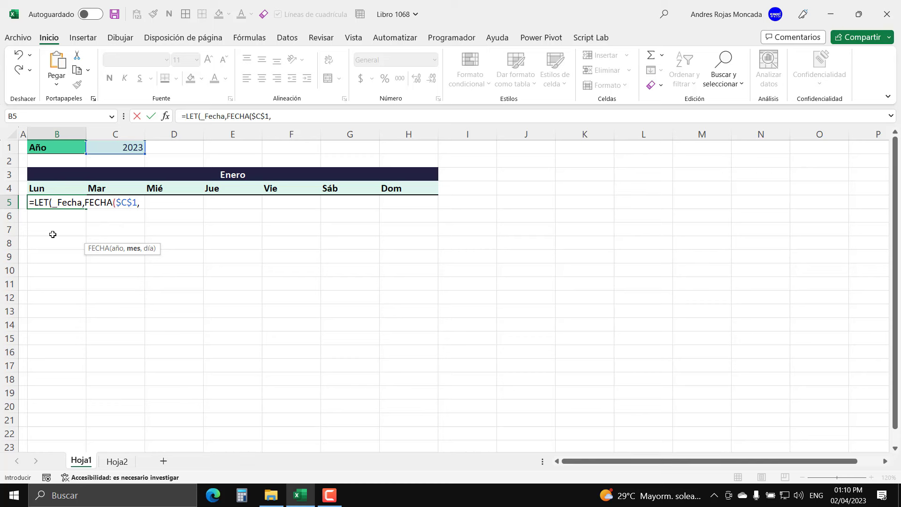
- Add MES(B3&1) as the month argument, checking B3&1 with F9 first
type("mes")
key("Tab")
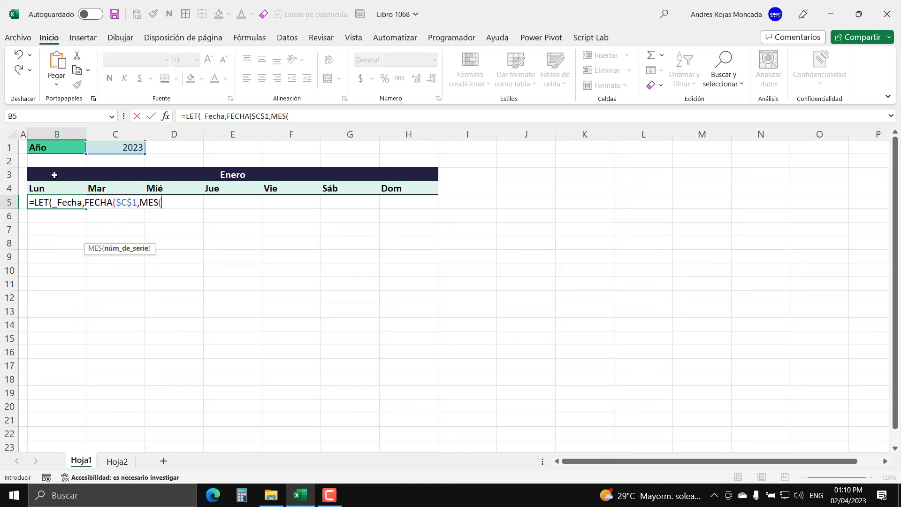
left_click(55, 175)
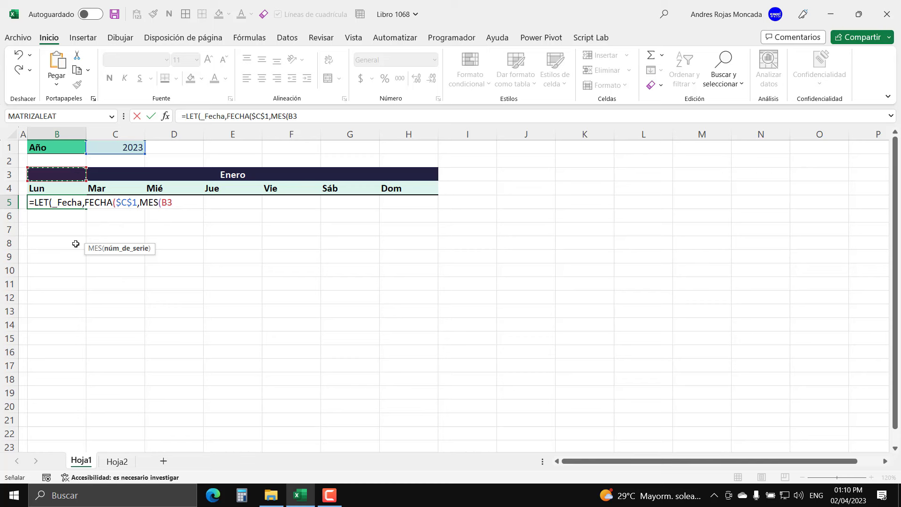
type("&")
type("1")
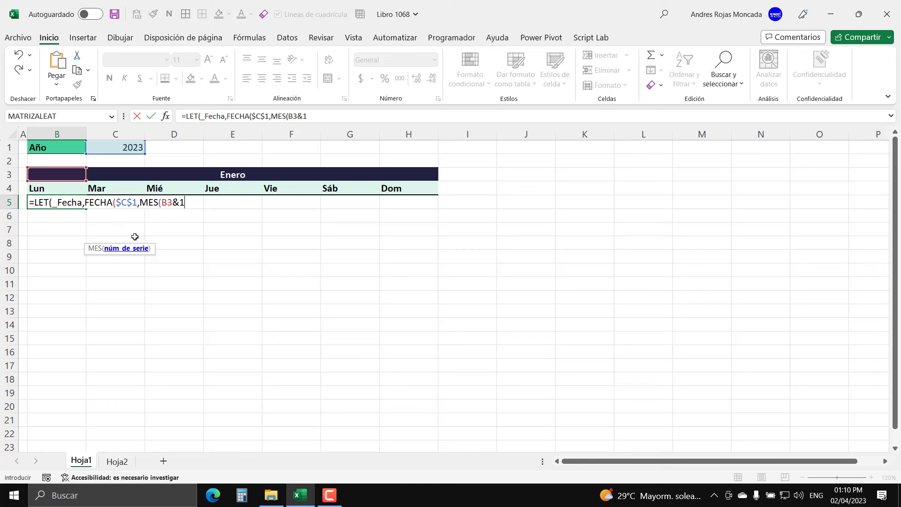
left_click_drag(161, 202, 186, 202)
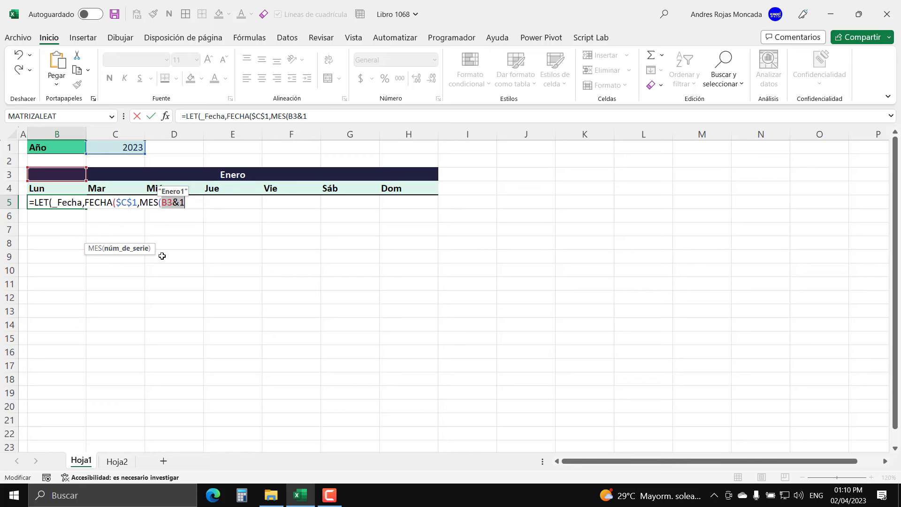
key("F9")
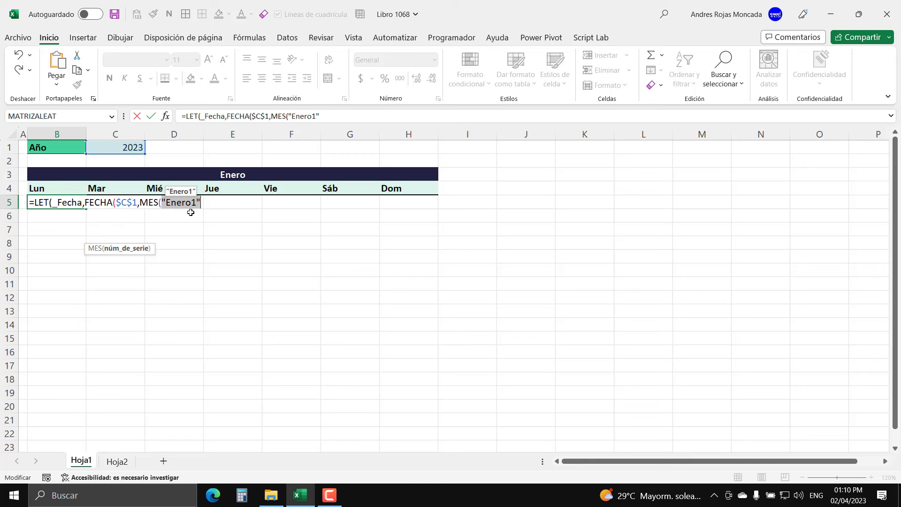
key("ctrl+z")
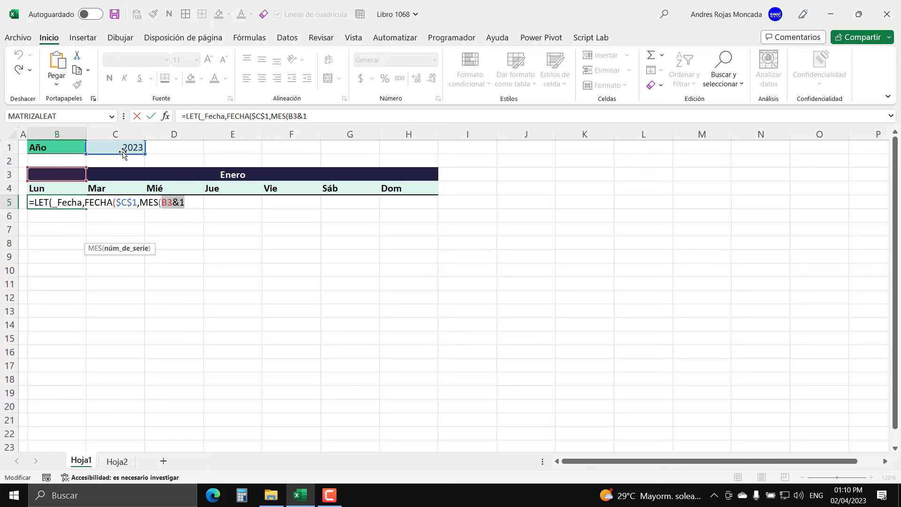
key("Right")
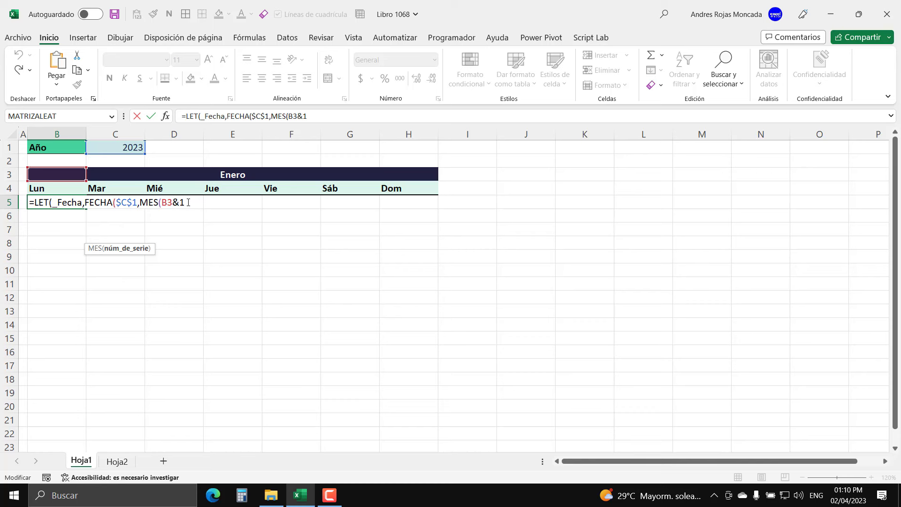
type(")")
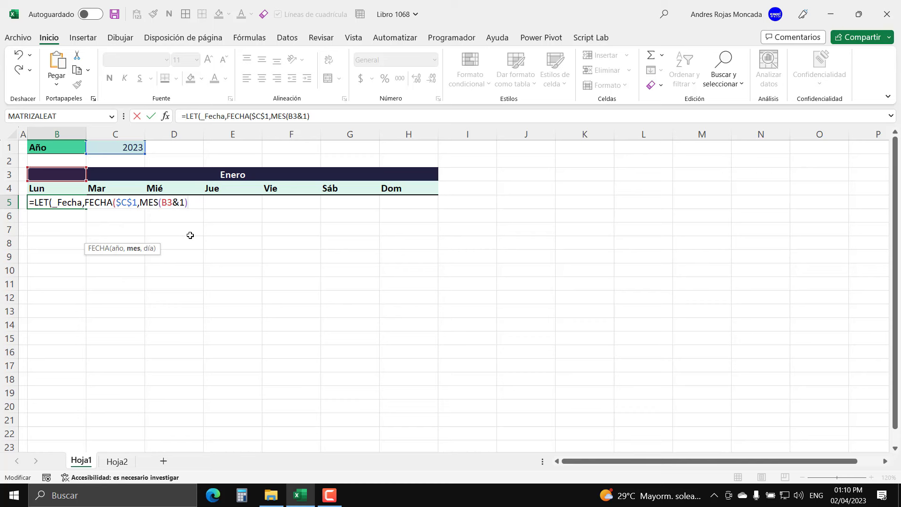
- Confirm MES(B3&1) returns 1, close the FECHA date, and continue on a new line
left_click(134, 248)
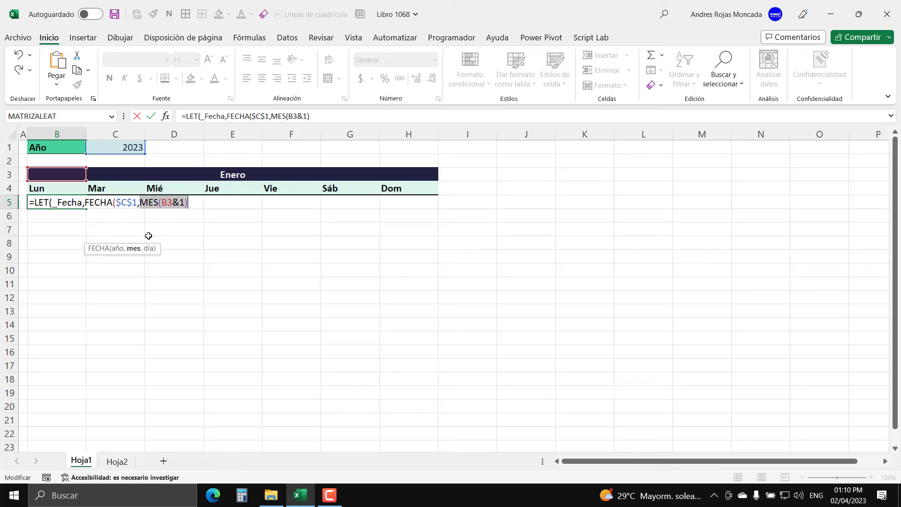
key("F9")
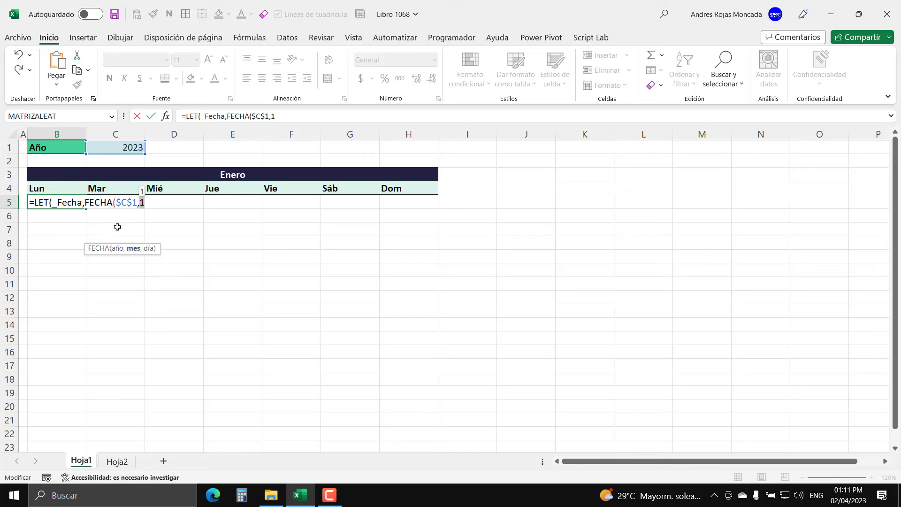
type("MES(B3&1)")
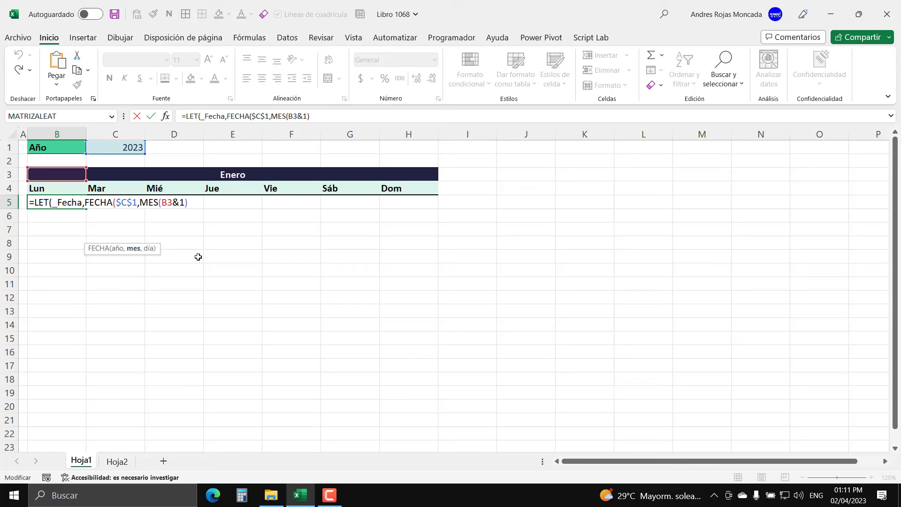
type(",1")
type(")")
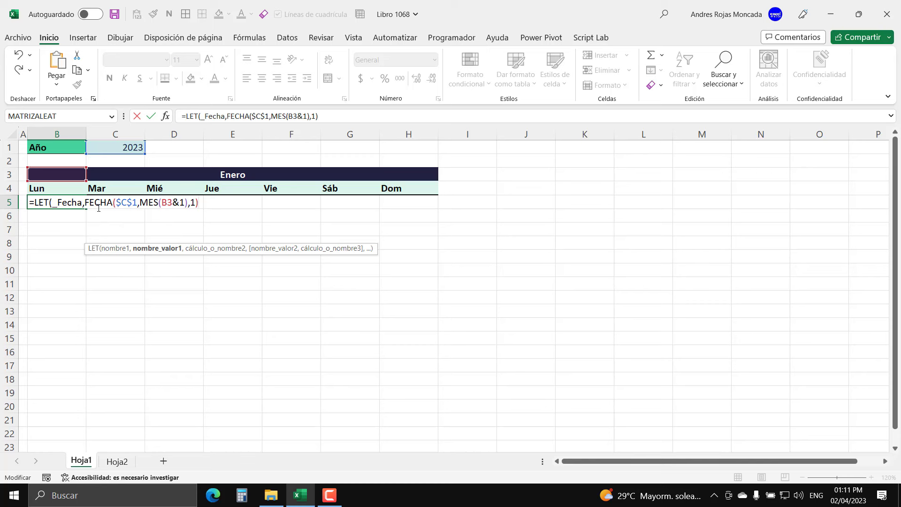
left_click_drag(85, 202, 217, 206)
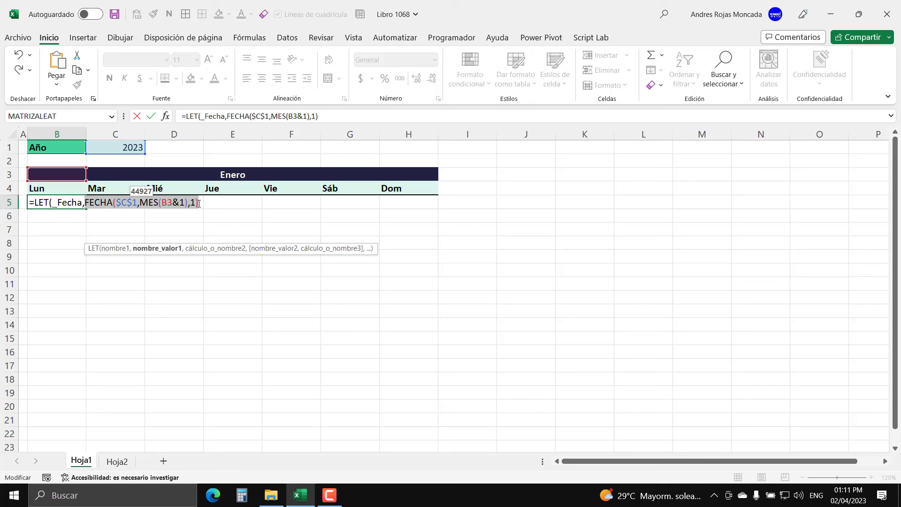
key("Right")
type(",")
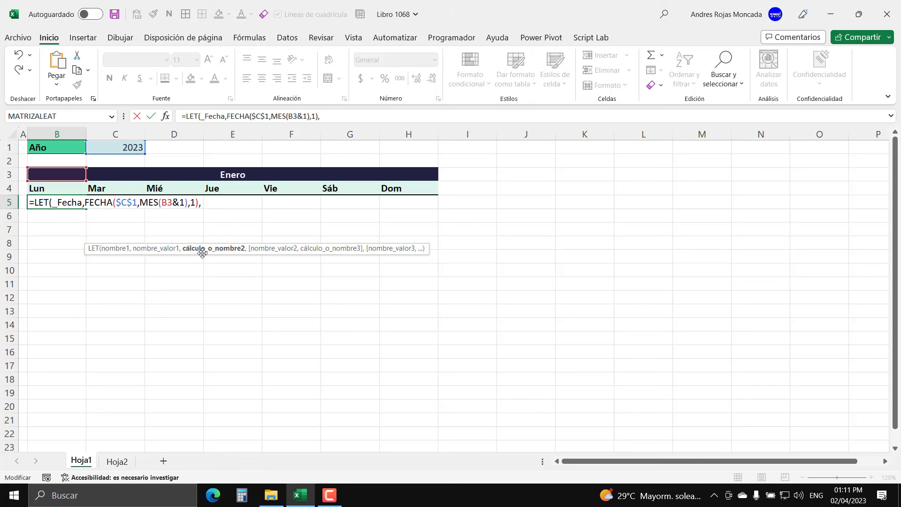
key("alt+Return")
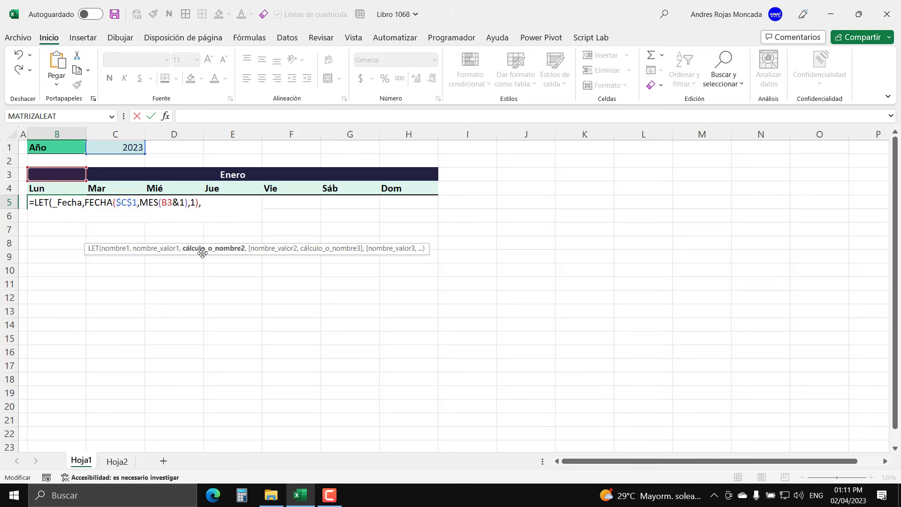
- Complete the LET with SECUENCIA(6,7)+_Fecha, spilling serials 44928–44969 across B5:H10
type("SECU")
key("Tab")
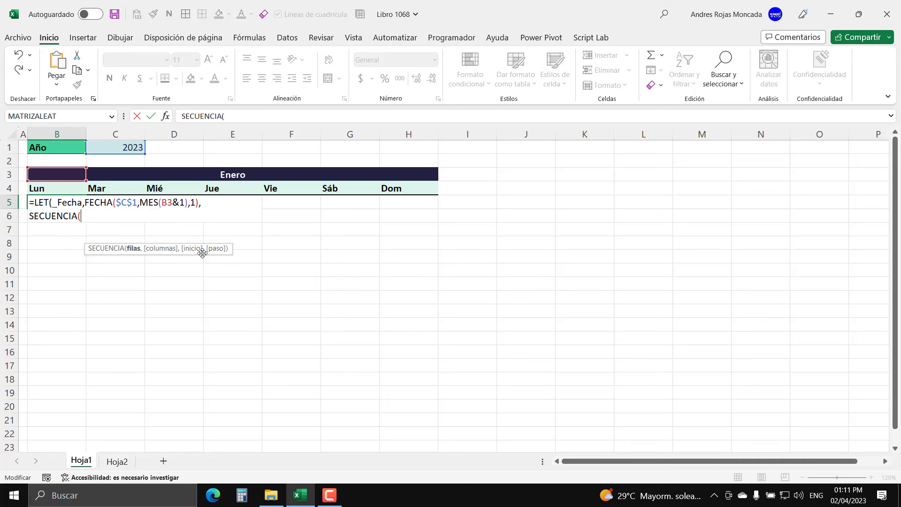
type("6")
type(",")
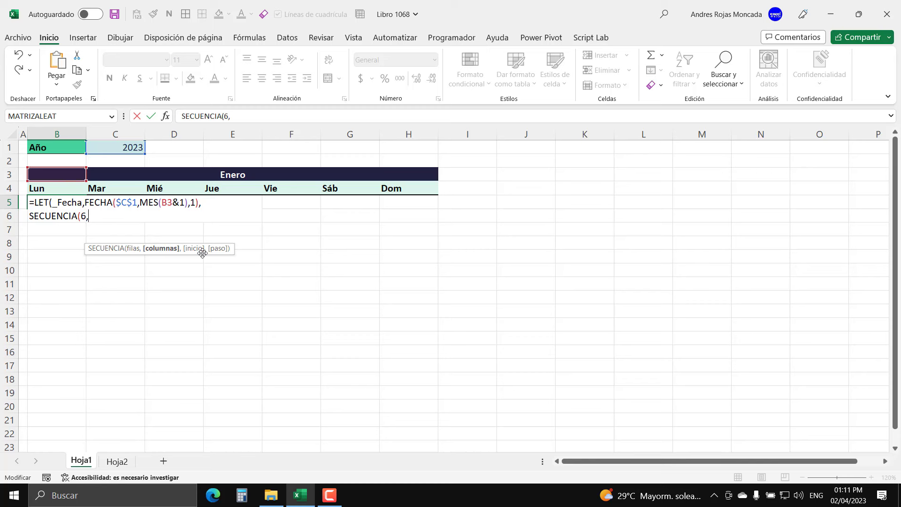
type("7")
type(")")
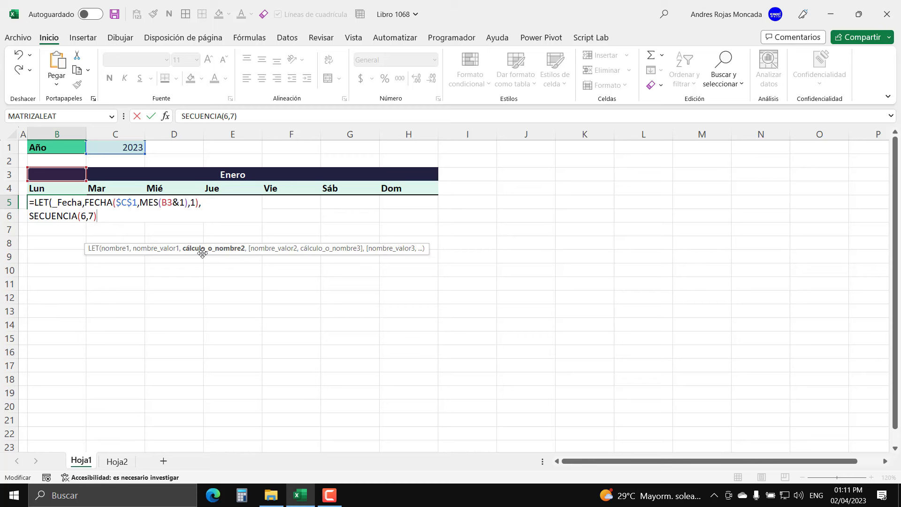
type("+_")
key("Tab")
type(")")
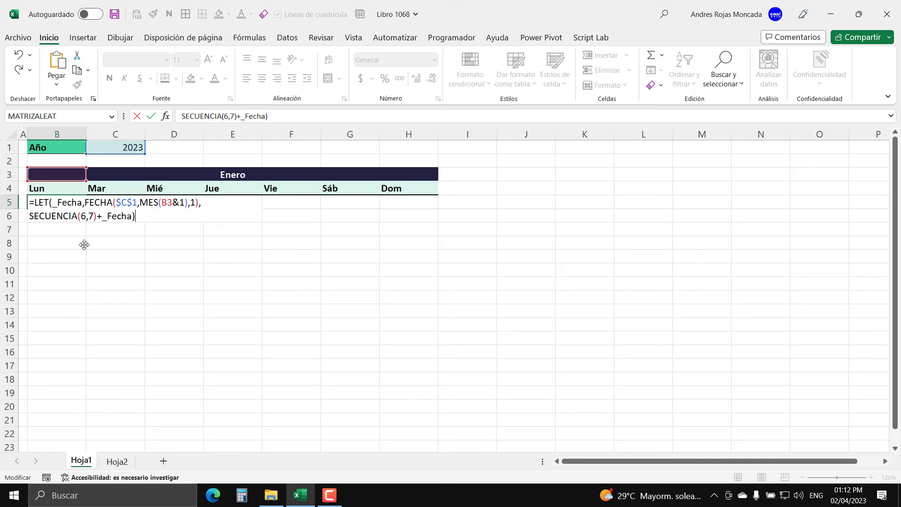
key("Return")
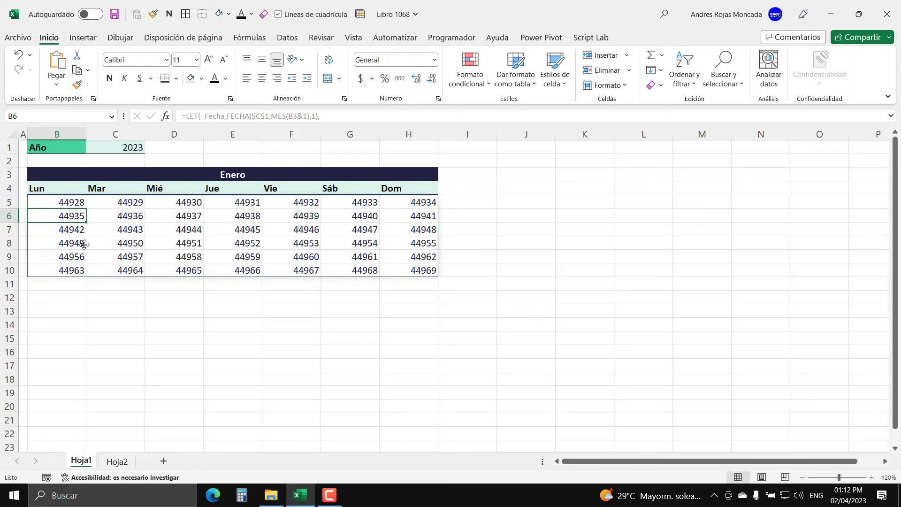
- Apply the Fecha number format to B5:H10 so the grid shows dates like 01/02/2023
mouse_move(66, 202)
left_mouse_down()
mouse_move(399, 262)
mouse_move(399, 270)
left_mouse_up()
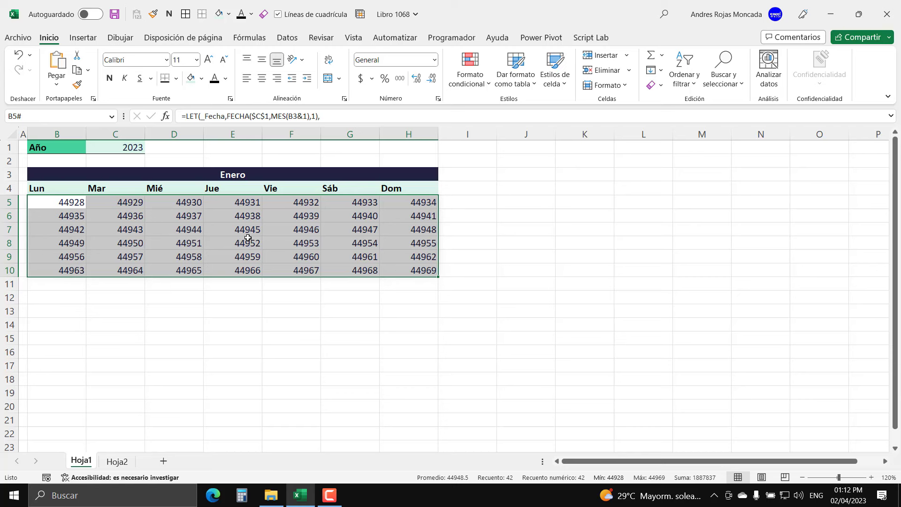
key("ctrl+1")
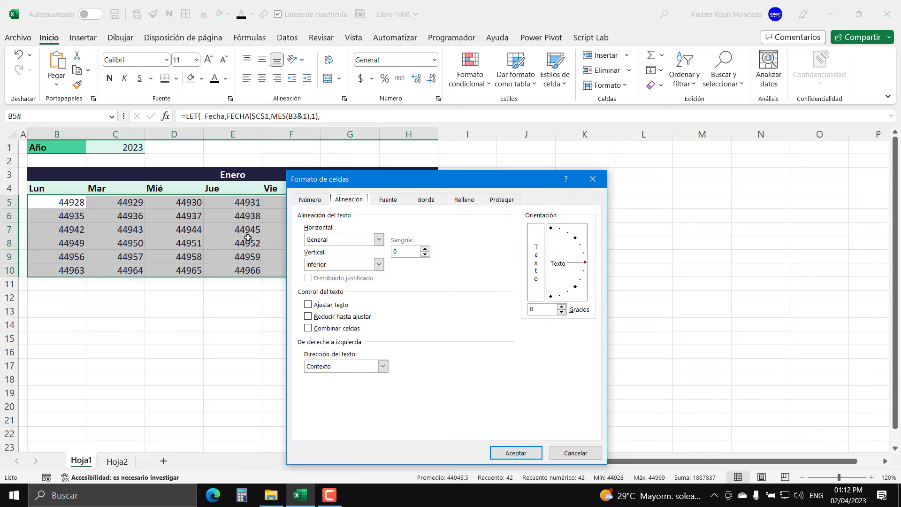
left_click(314, 201)
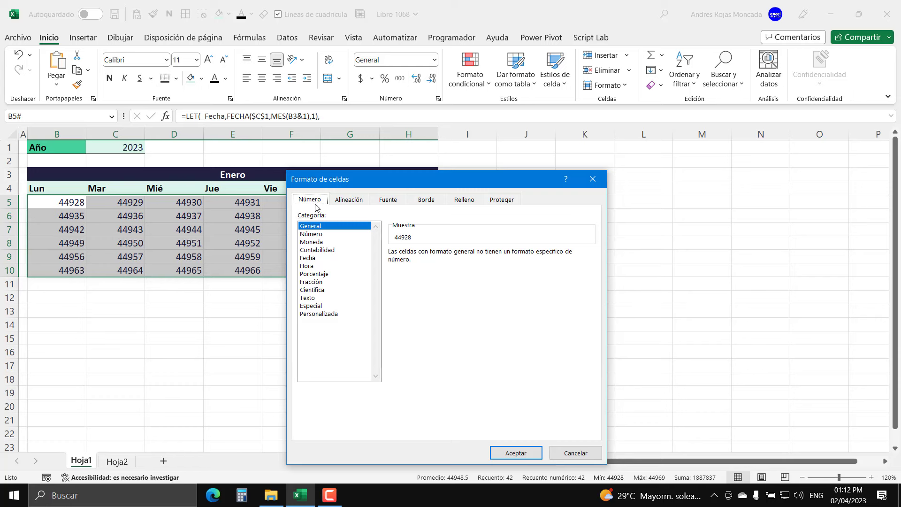
left_click(314, 260)
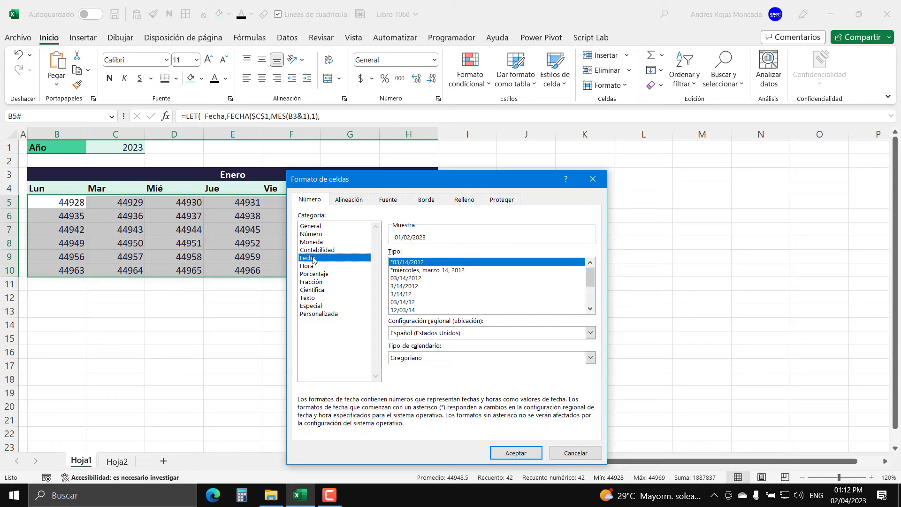
left_click(503, 454)
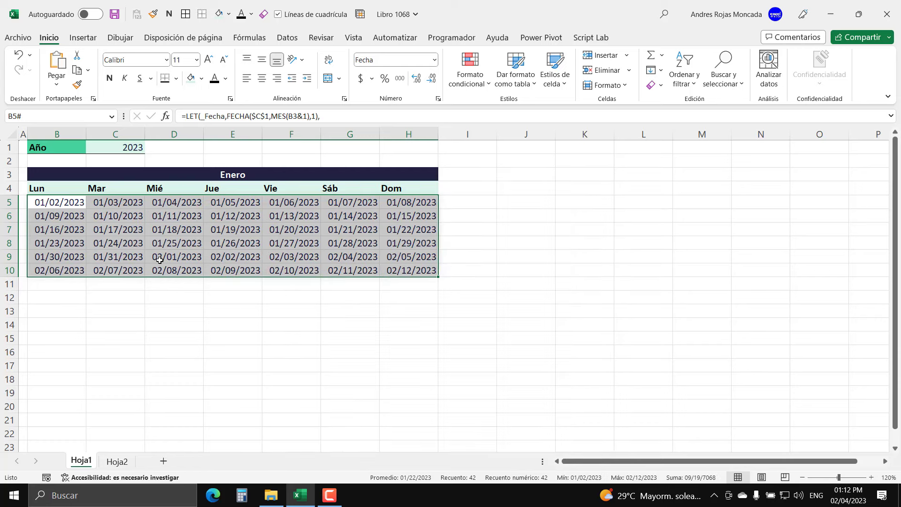
left_click(64, 202)
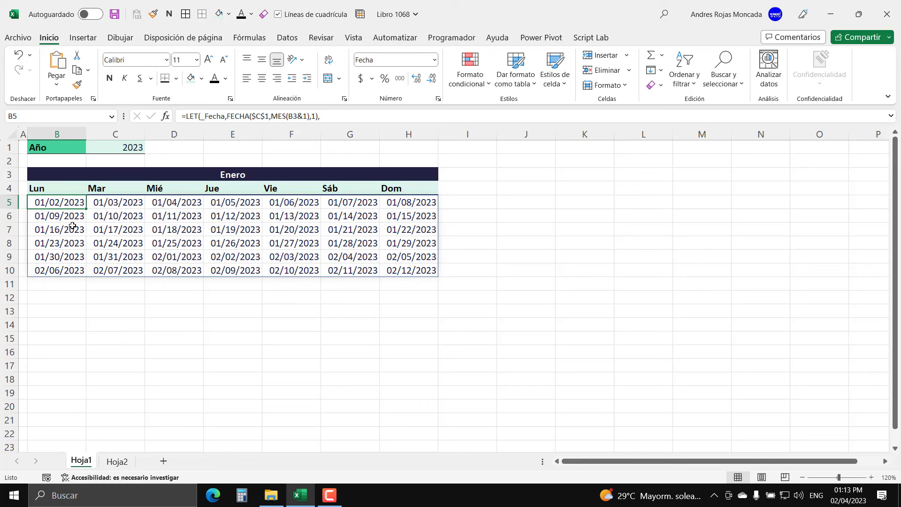
- Edit the B5 formula to end with -DIASEM(_Fecha,2) so January starts on Monday 12/26/2022
key("F2")
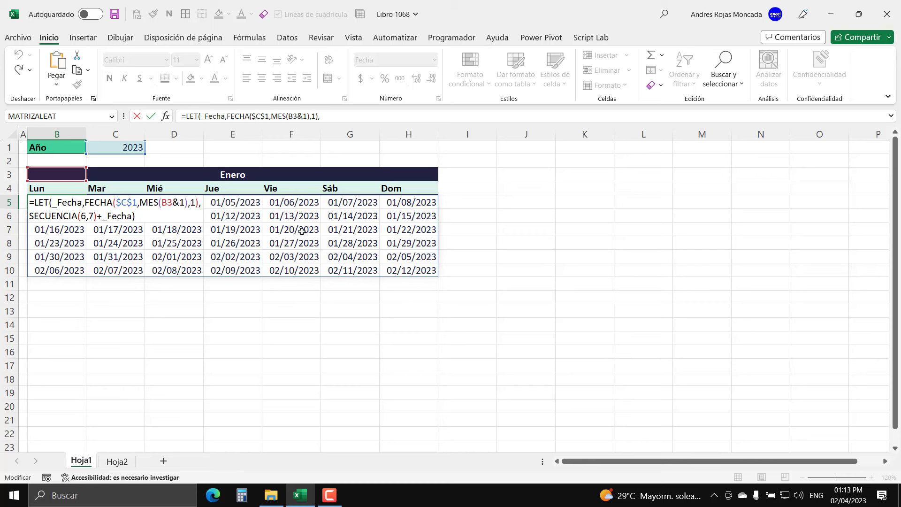
key("BackSpace")
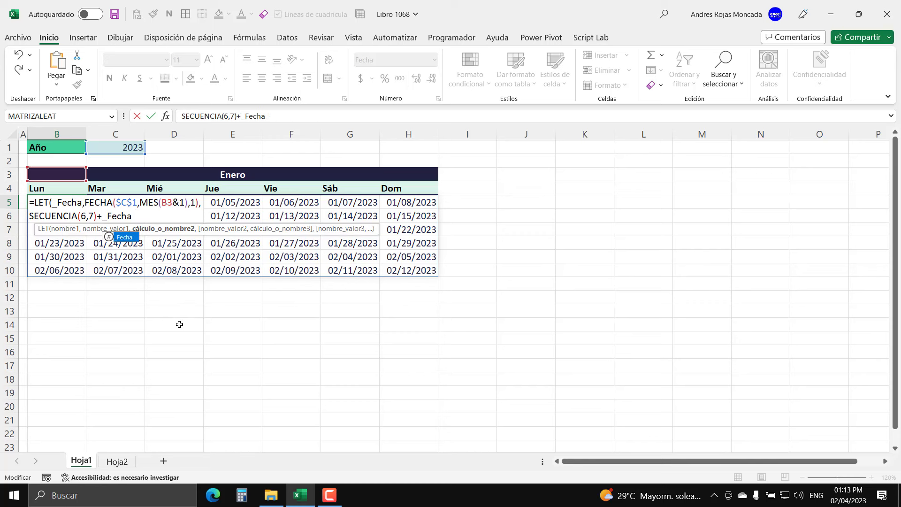
type("-")
type("di")
key("Down")
key("Down")
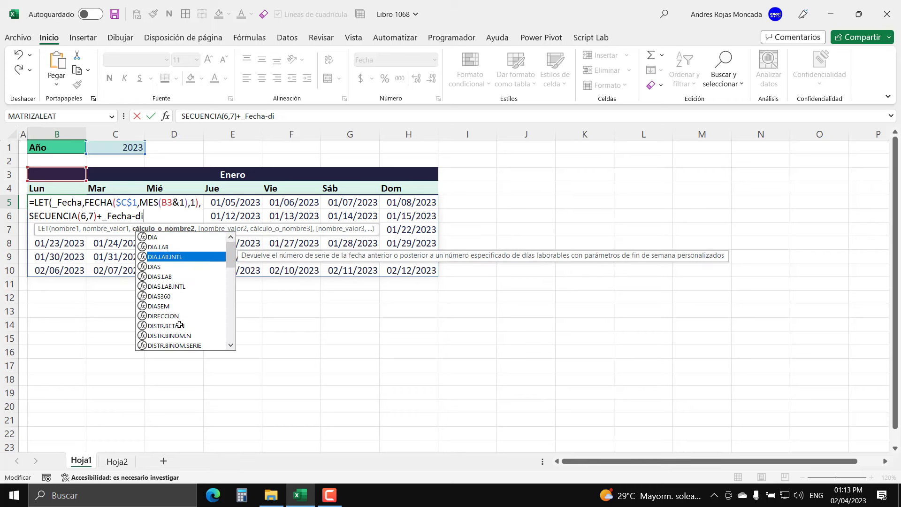
key("Down")
key("Down")
key("Down")
key("Down")
key("Down")
key("Tab")
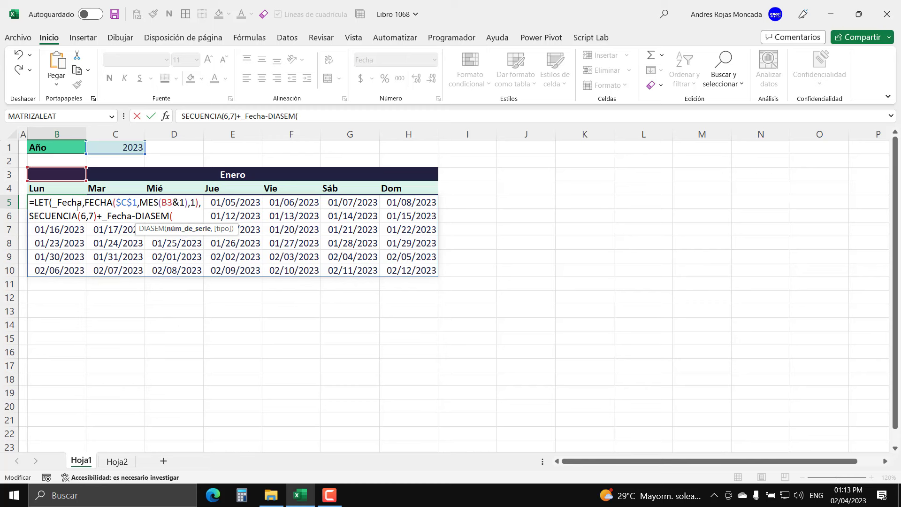
type("_")
key("Tab")
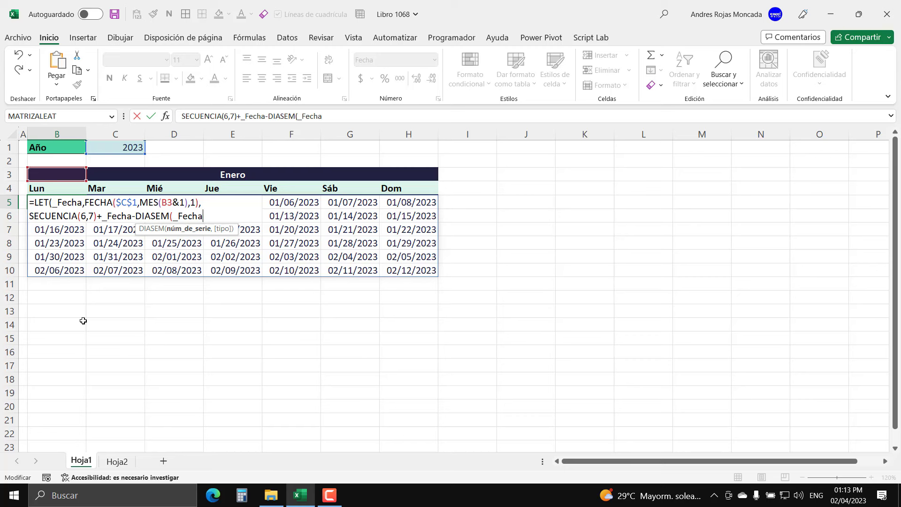
type(",")
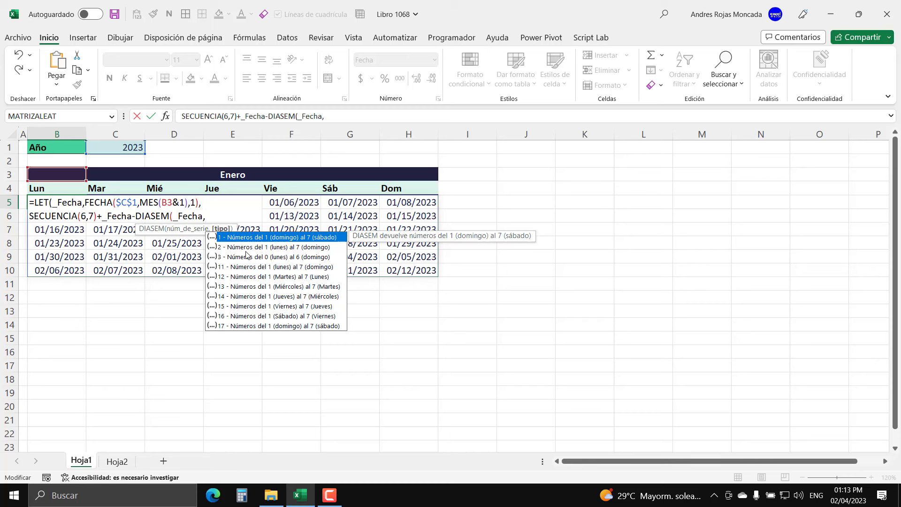
left_click(247, 249)
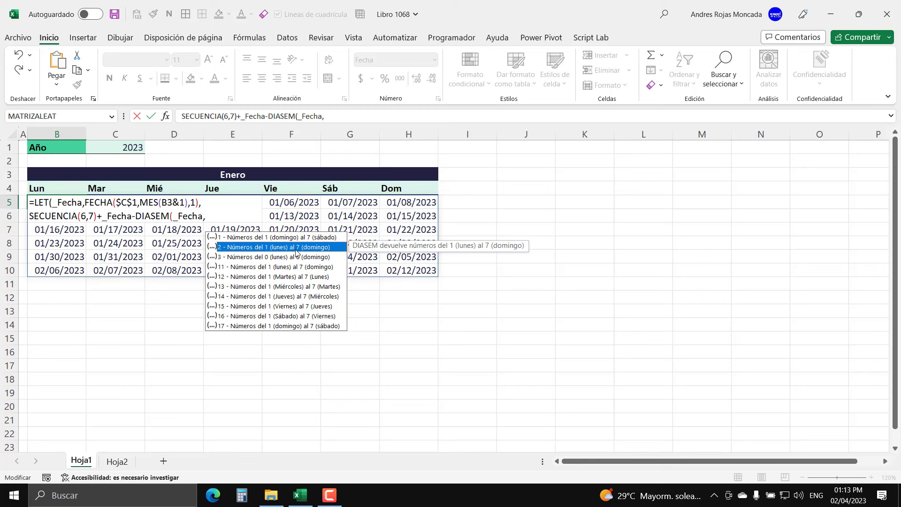
double_click(314, 247)
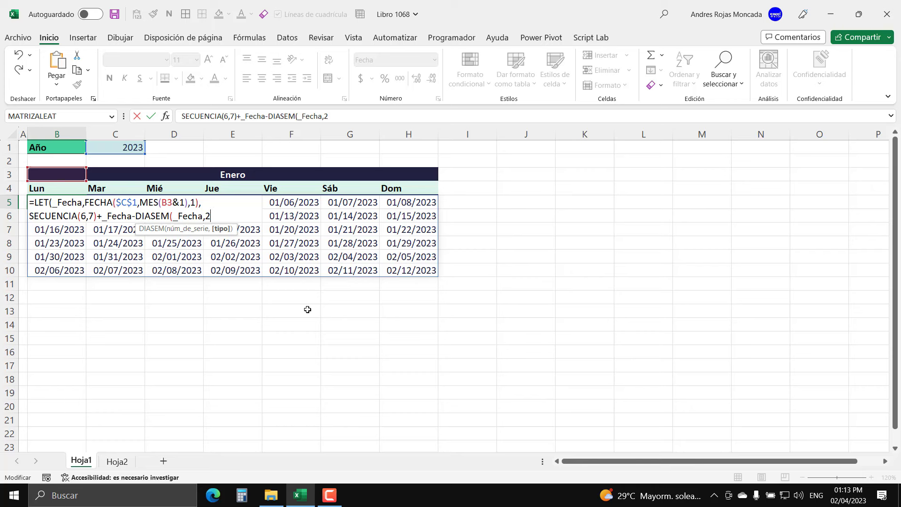
type("))")
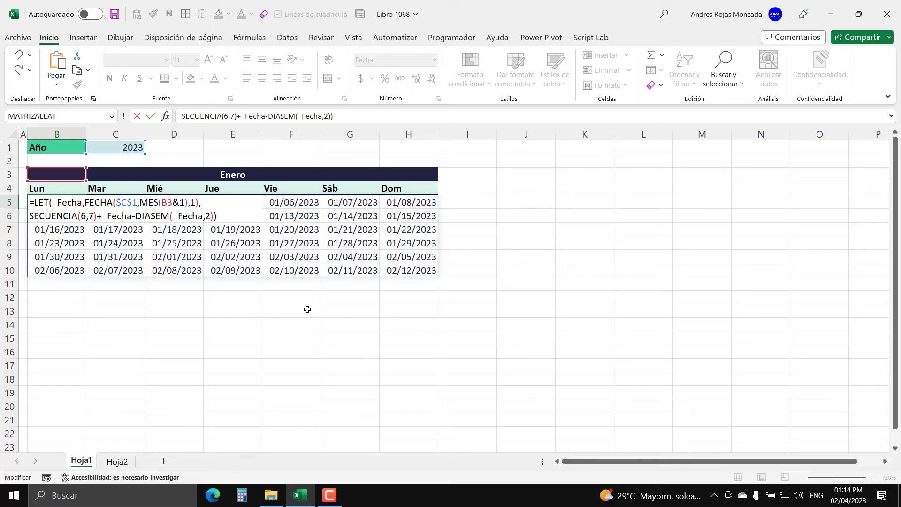
key("Return")
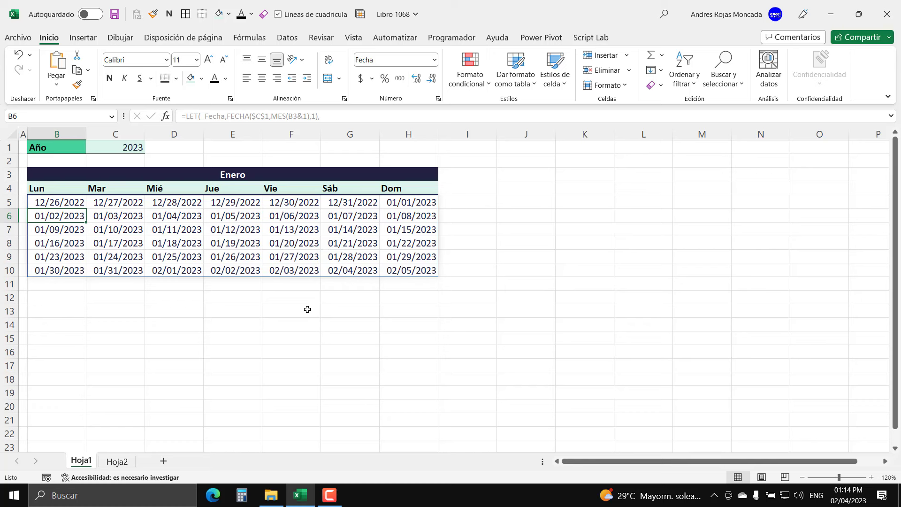
left_click(396, 206)
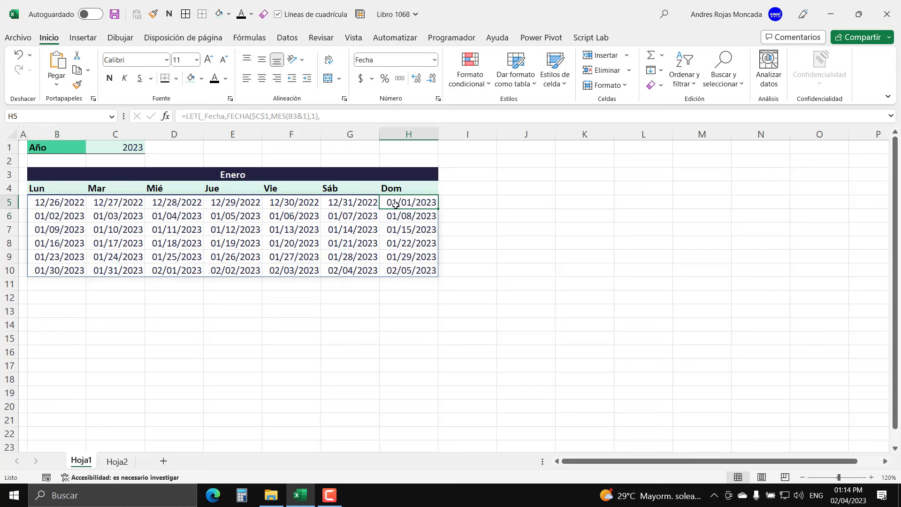
left_click(859, 499)
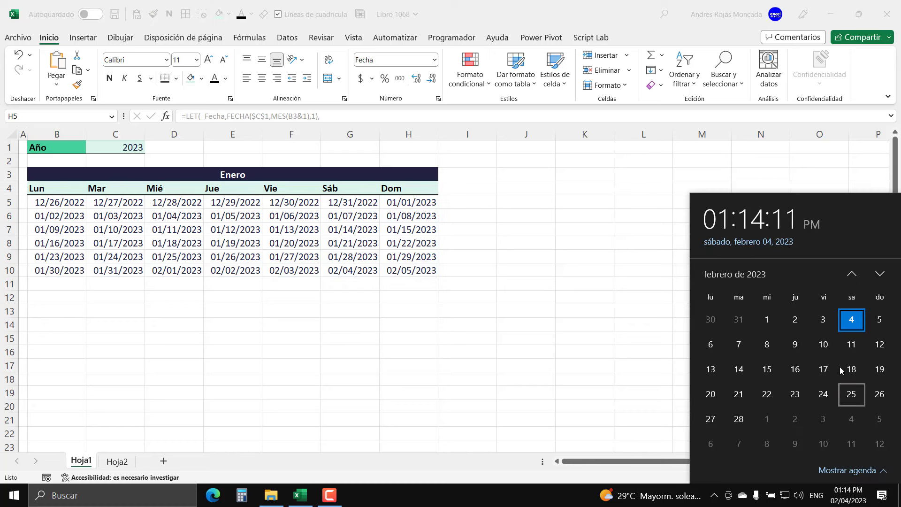
left_click(849, 279)
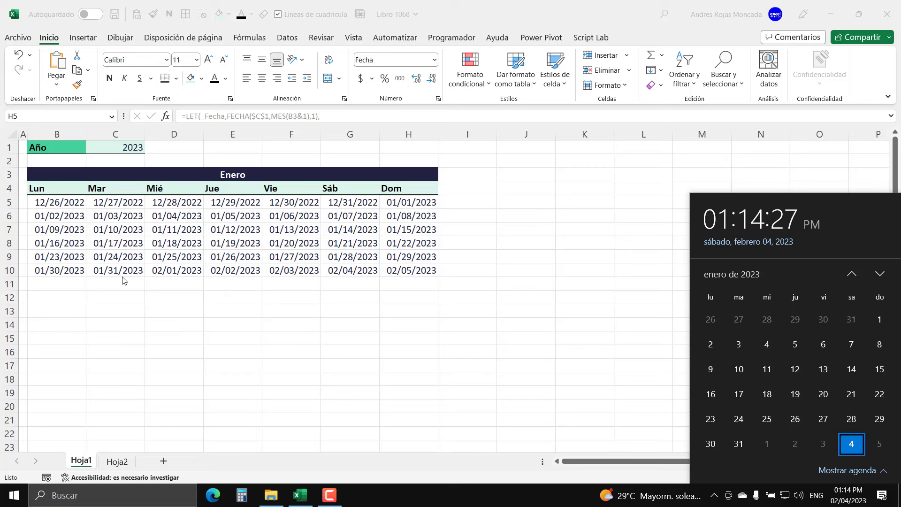
key("Escape")
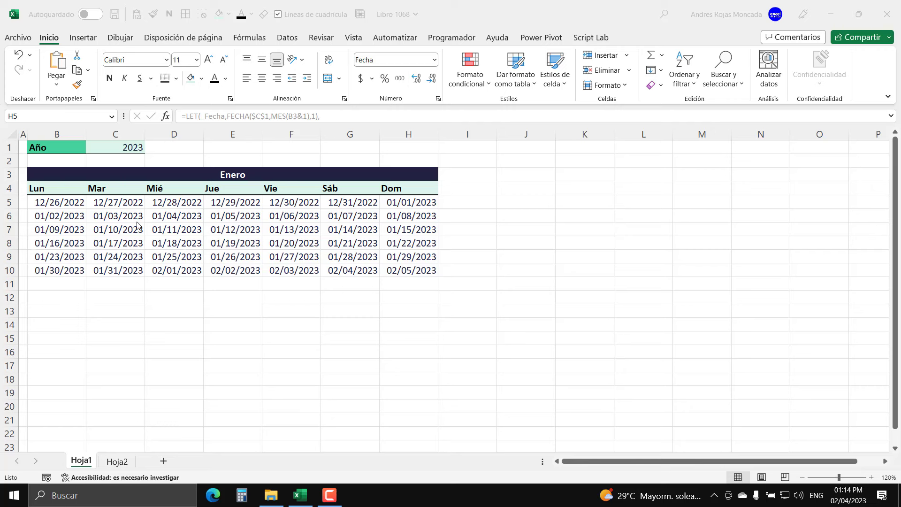
left_click(253, 147)
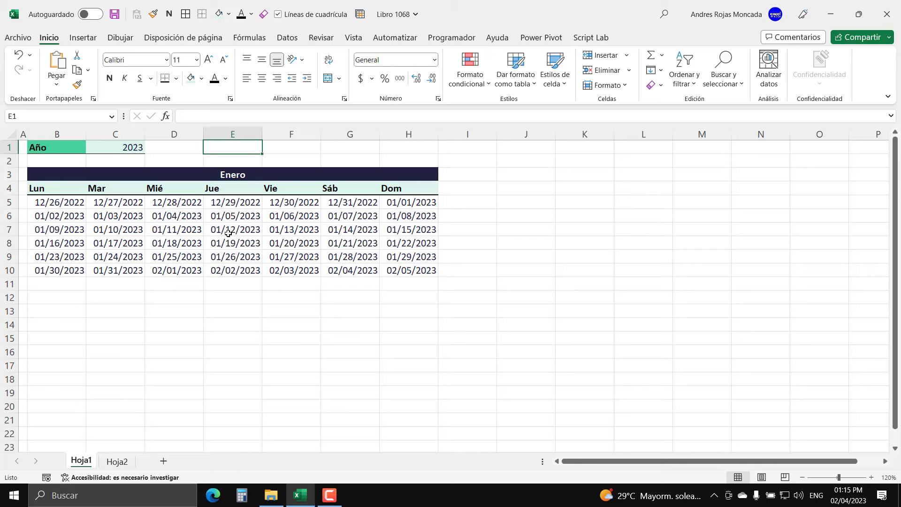
type("=")
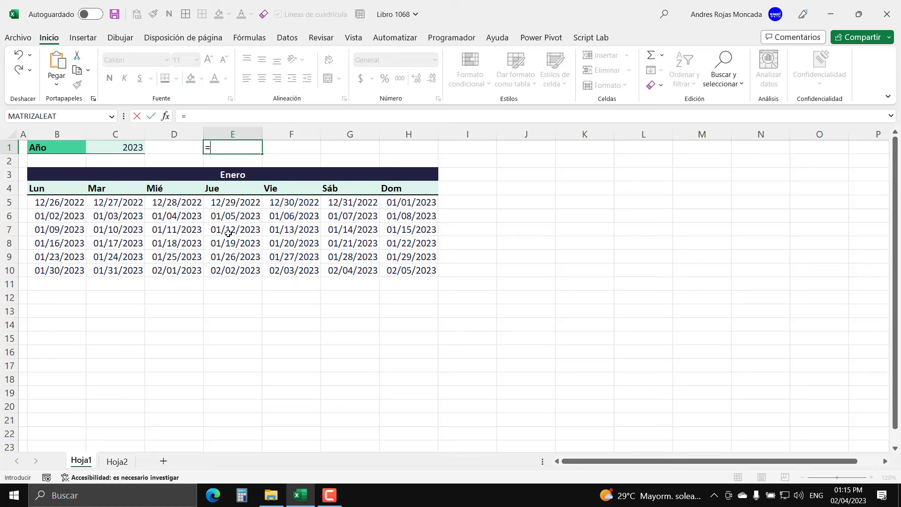
type("mes")
key("Tab")
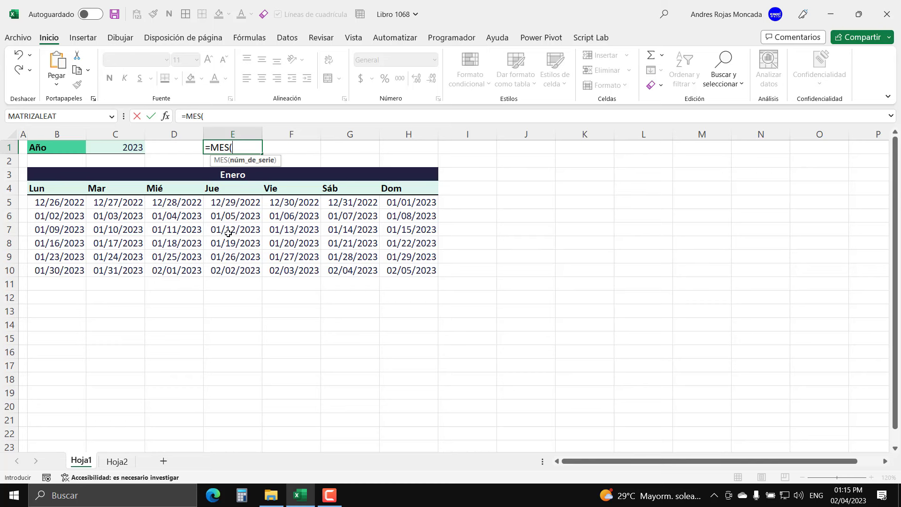
left_click(55, 204)
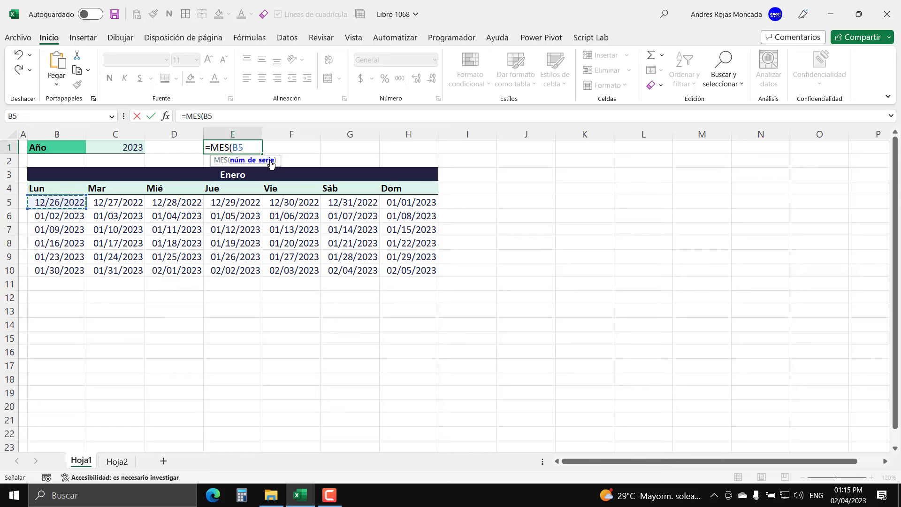
left_click_drag(277, 161, 271, 200)
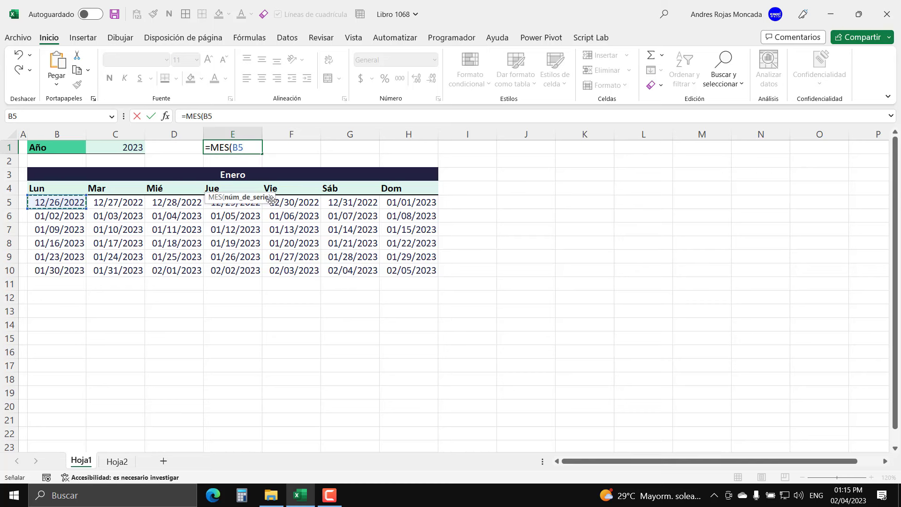
double_click(244, 148)
left_click(245, 149)
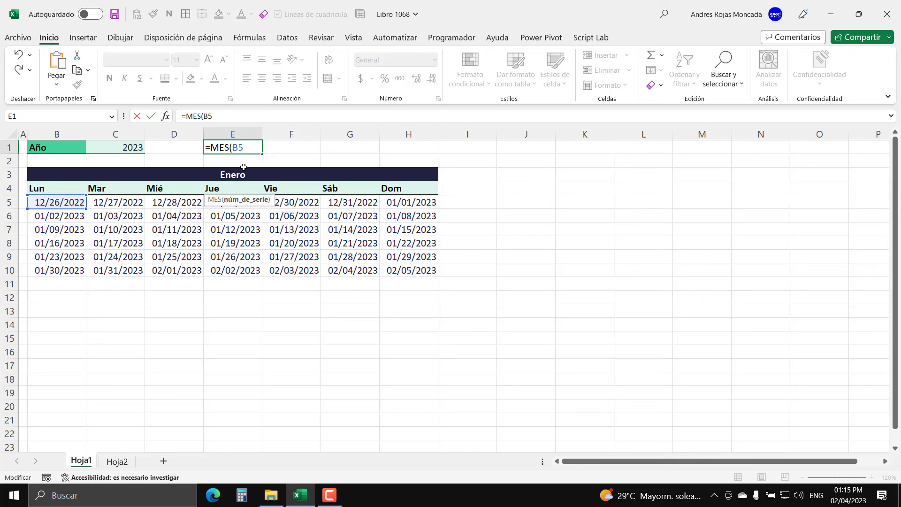
type(")")
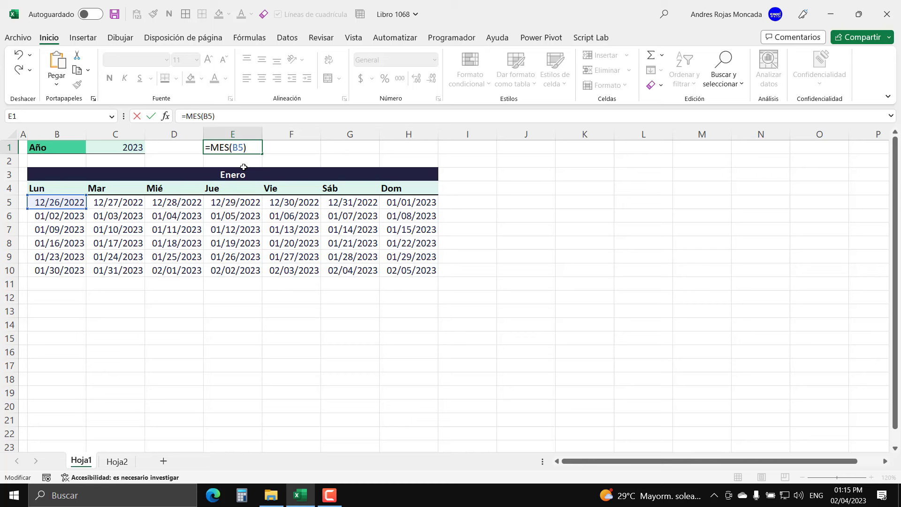
type("<>")
type("mes")
key("Tab")
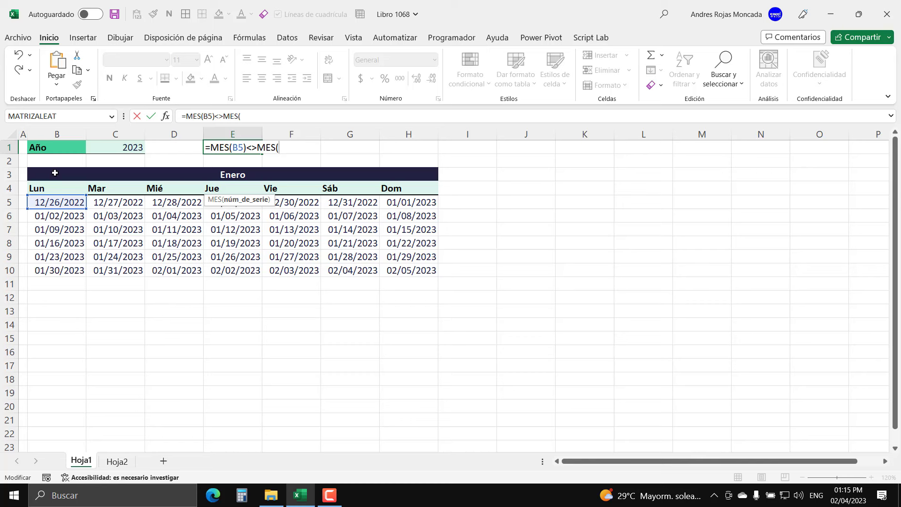
left_click(55, 173)
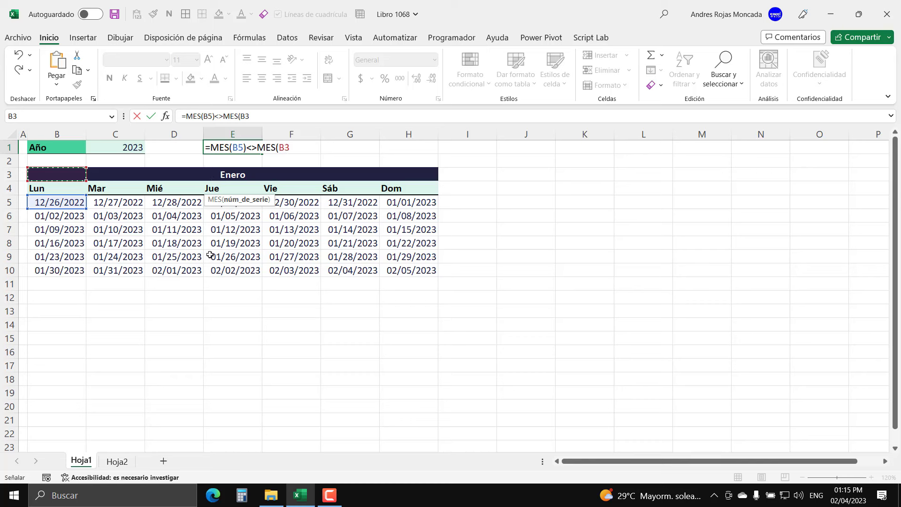
type("&1")
type(")")
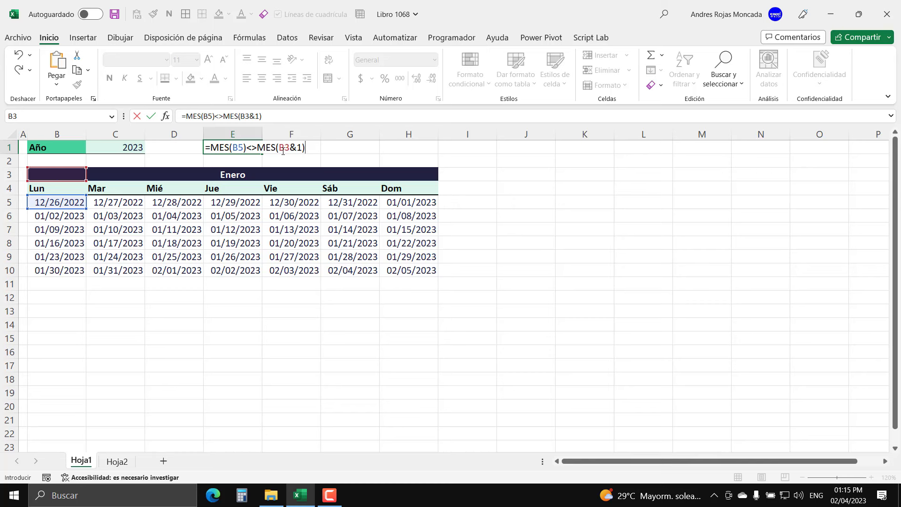
left_click_drag(256, 148, 320, 153)
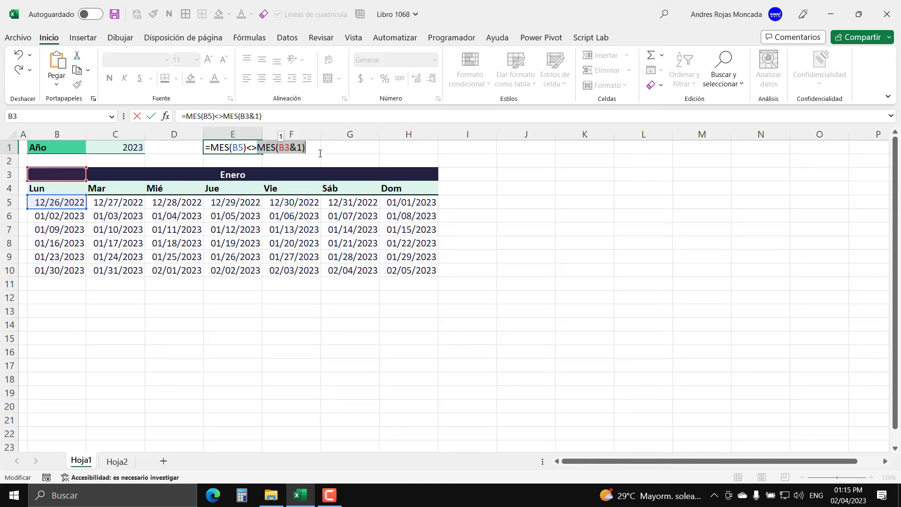
key("F9")
key("ctrl+z")
left_click(289, 150)
left_click_drag(289, 149, 280, 149)
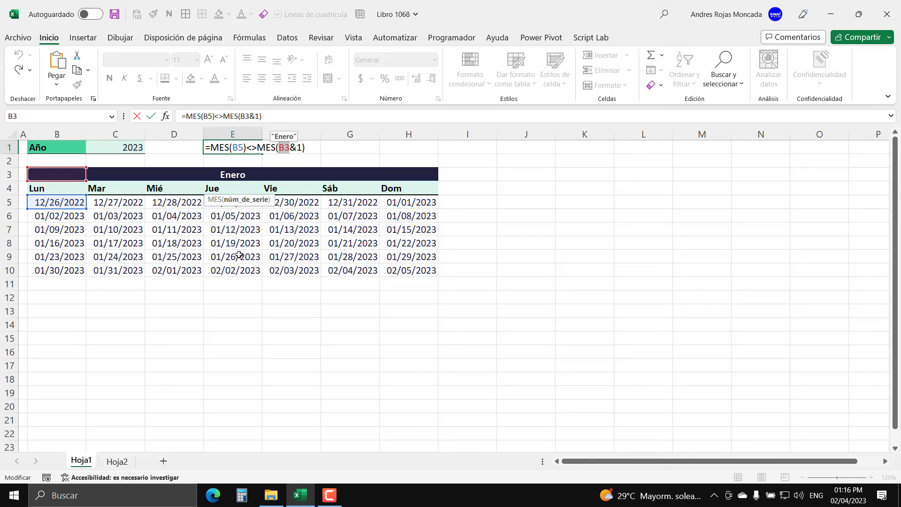
key("F4")
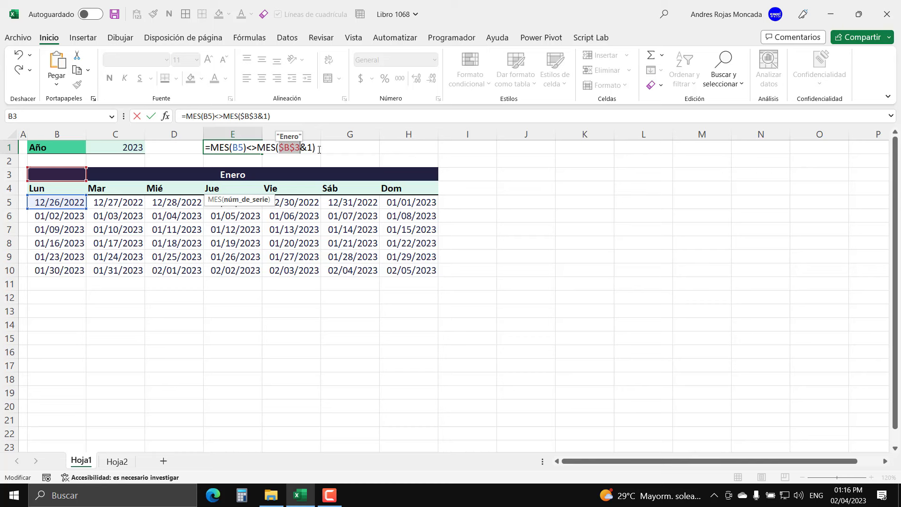
key("End")
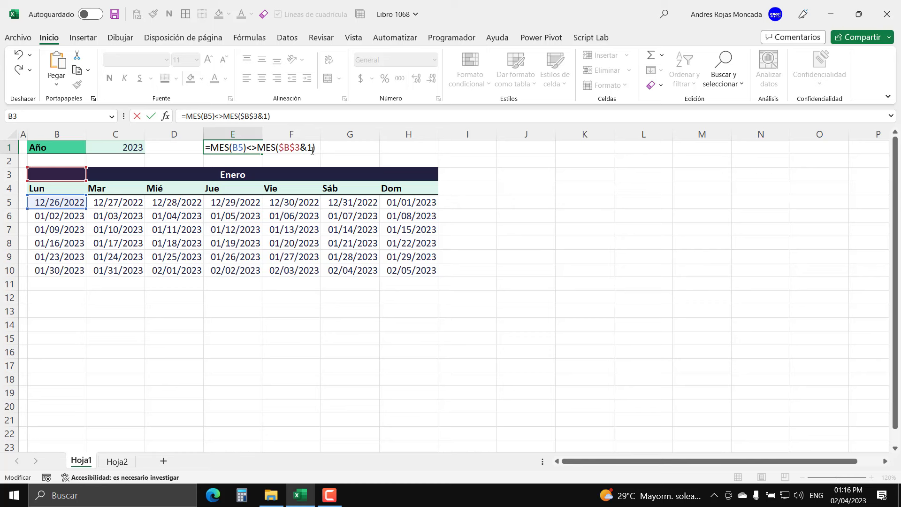
left_click_drag(316, 148, 190, 159)
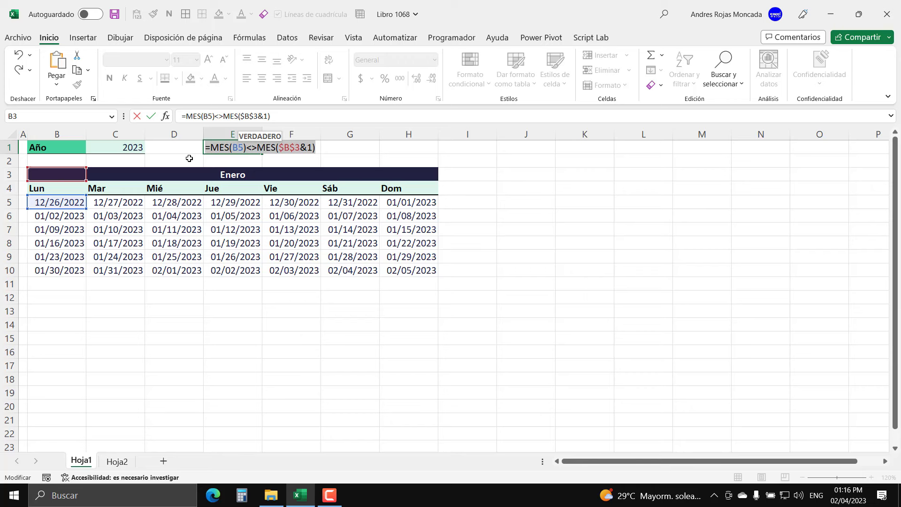
key("Escape")
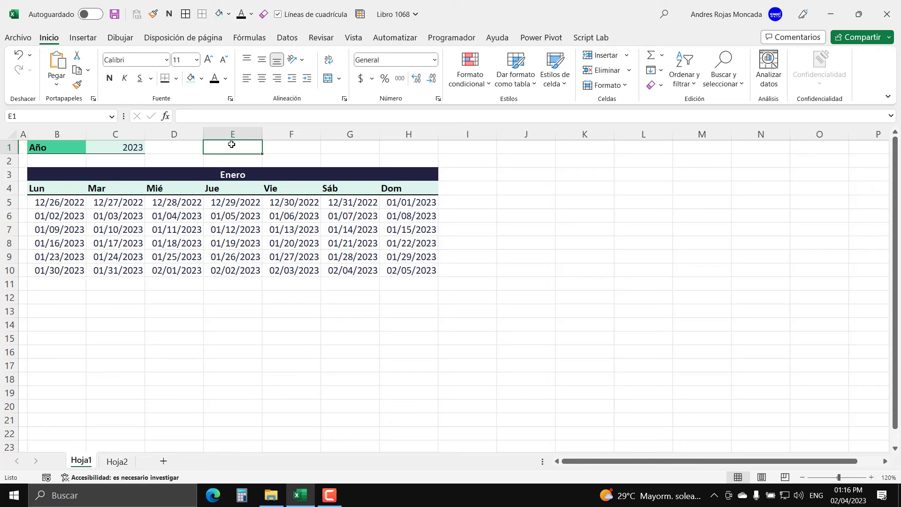
- Add a conditional formatting rule =MES(B5)<>MES($B$3&1) to B5:H10 with grey font
mouse_move(71, 201)
left_mouse_down()
mouse_move(387, 213)
mouse_move(409, 270)
left_mouse_up()
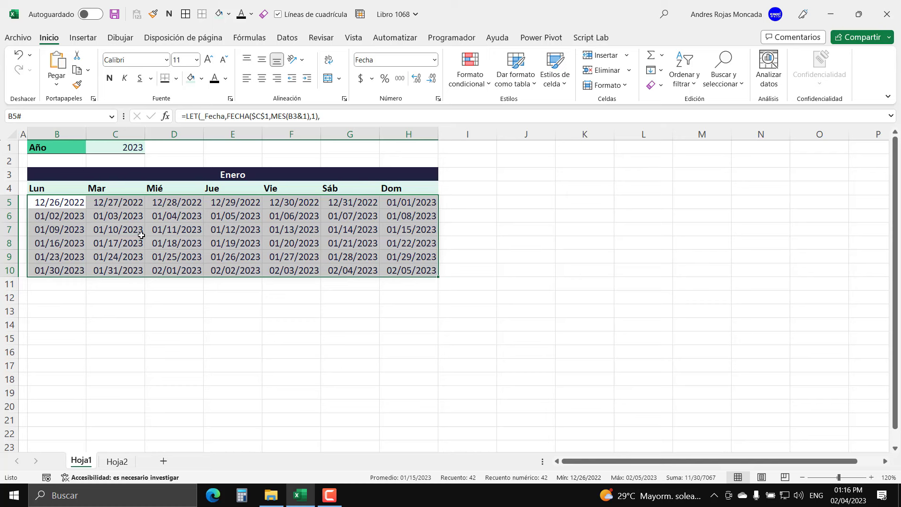
left_click(475, 90)
left_click(480, 243)
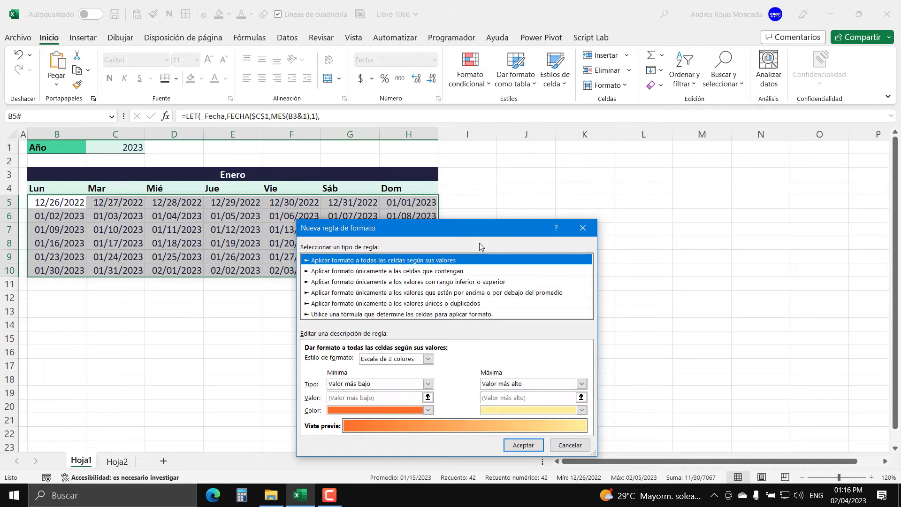
left_click(427, 315)
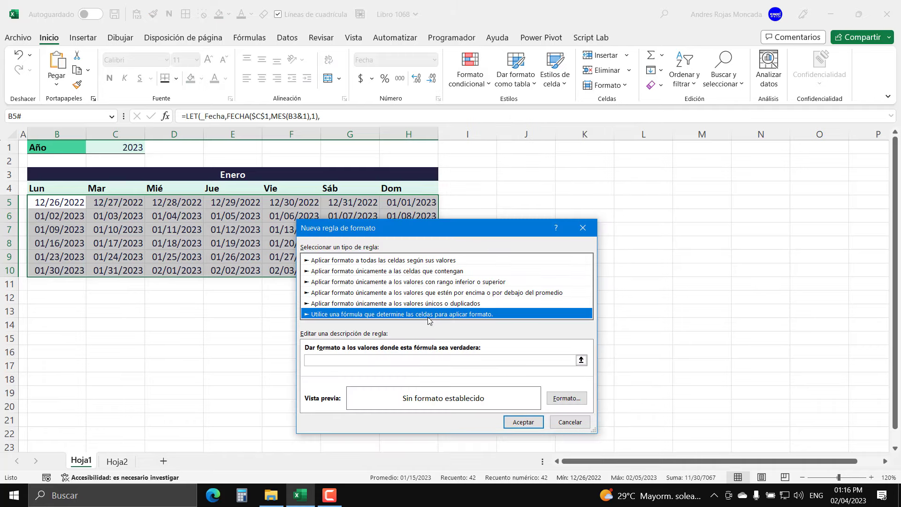
left_click(393, 359)
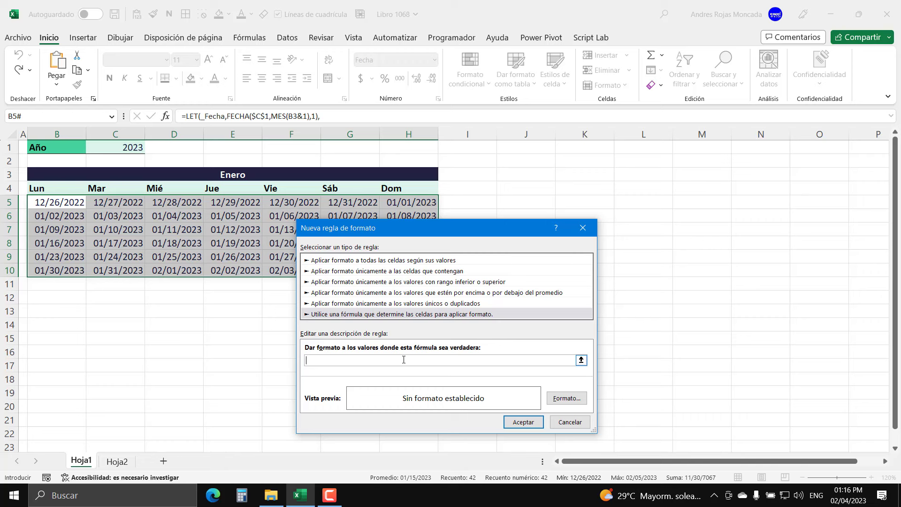
key("ctrl+v")
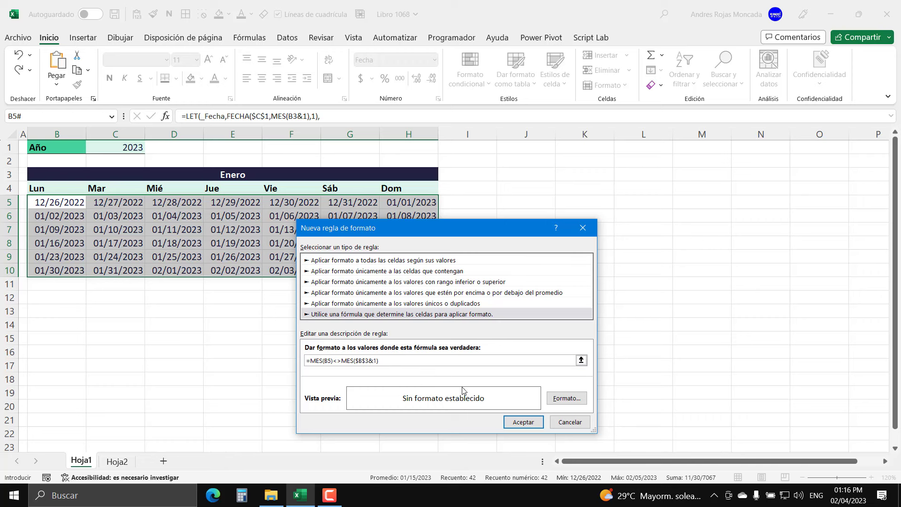
left_click(583, 402)
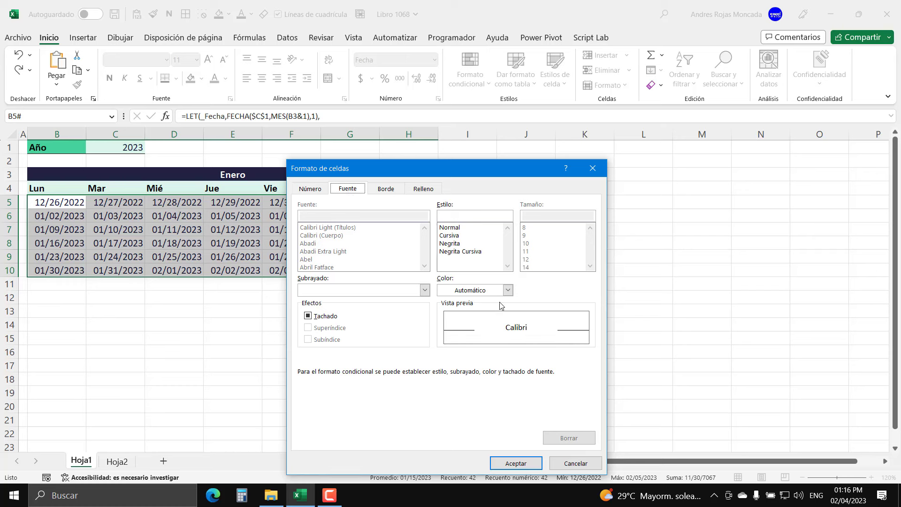
left_click(508, 290)
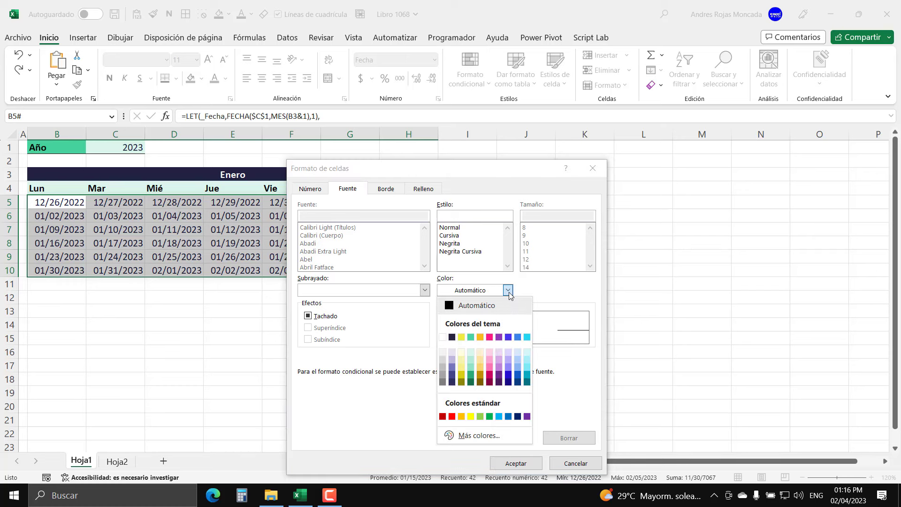
left_click(443, 367)
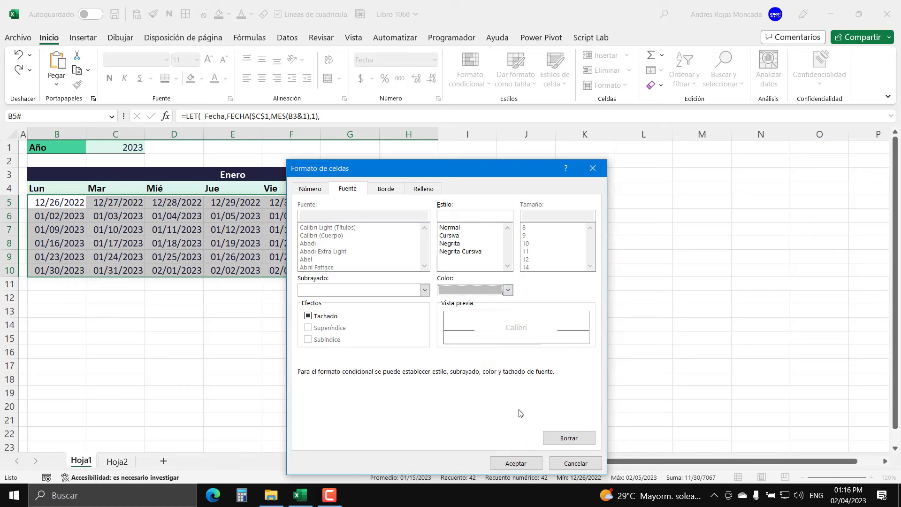
left_click(526, 463)
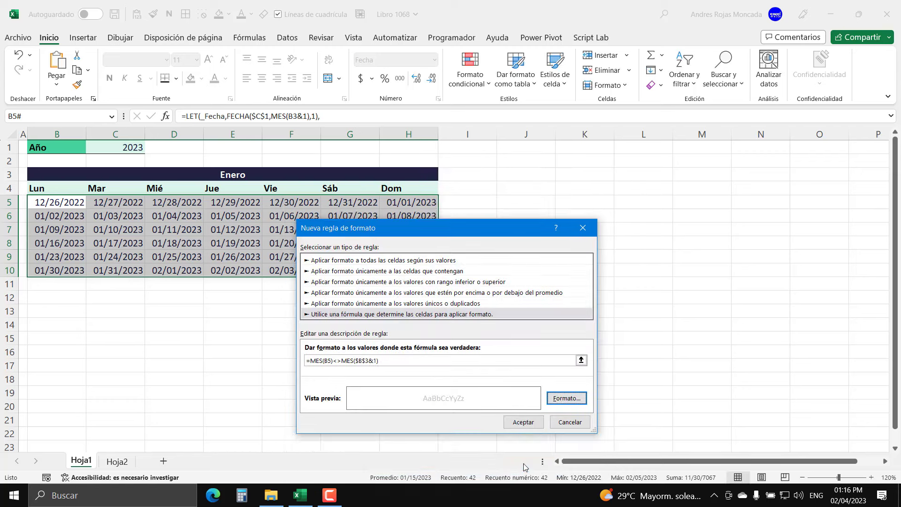
left_click(517, 422)
left_click(192, 205)
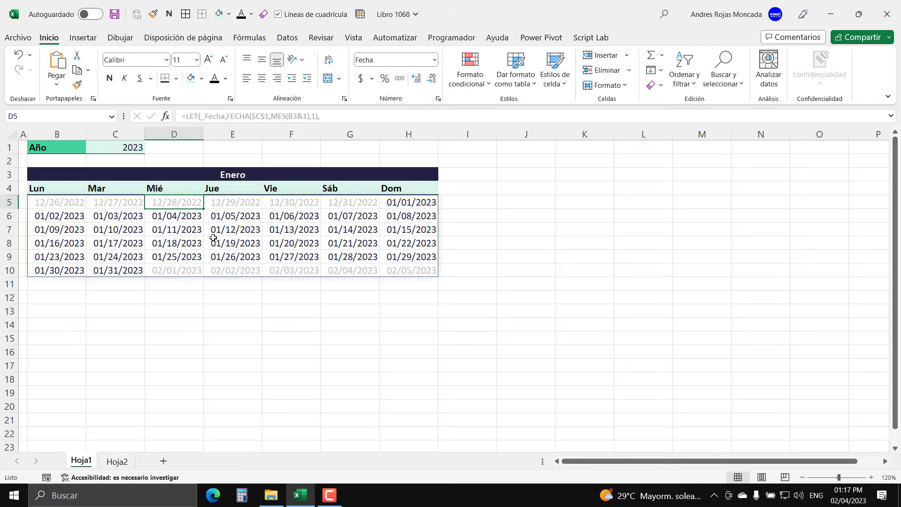
- Reselect the calendar dates and check the font colour menu, leaving it unchanged
mouse_move(53, 207)
left_mouse_down()
mouse_move(413, 248)
mouse_move(413, 269)
left_mouse_up()
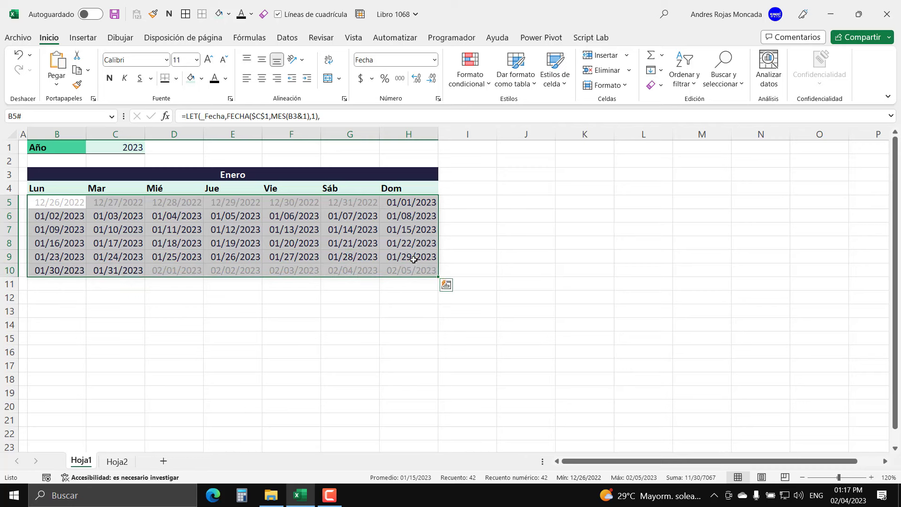
left_click(226, 78)
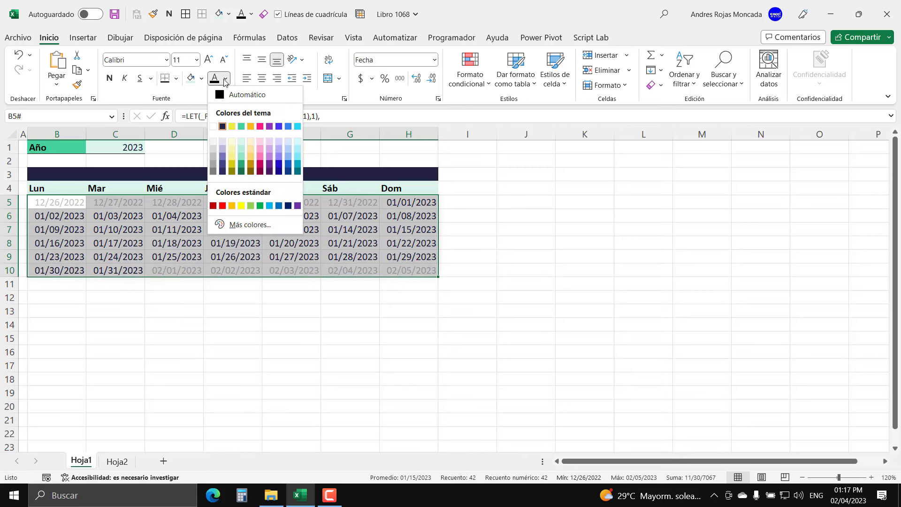
left_click(236, 94)
mouse_move(347, 235)
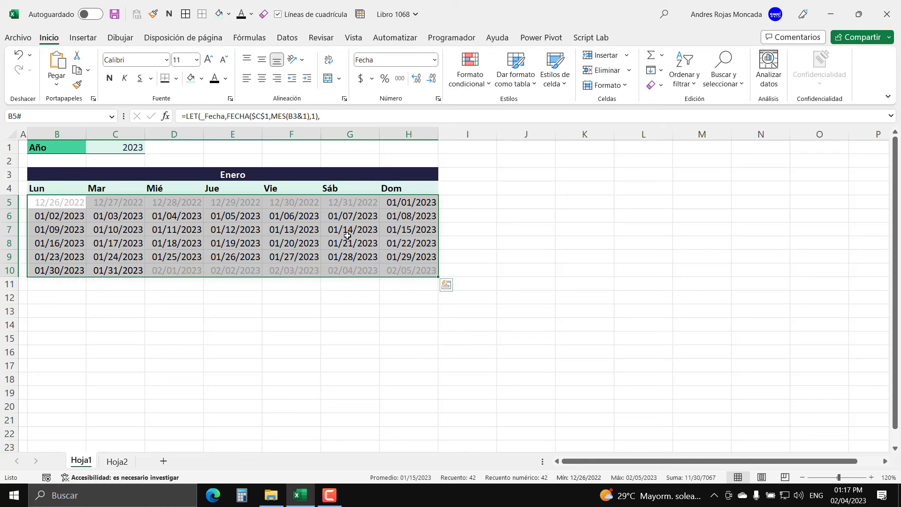
left_click(407, 148)
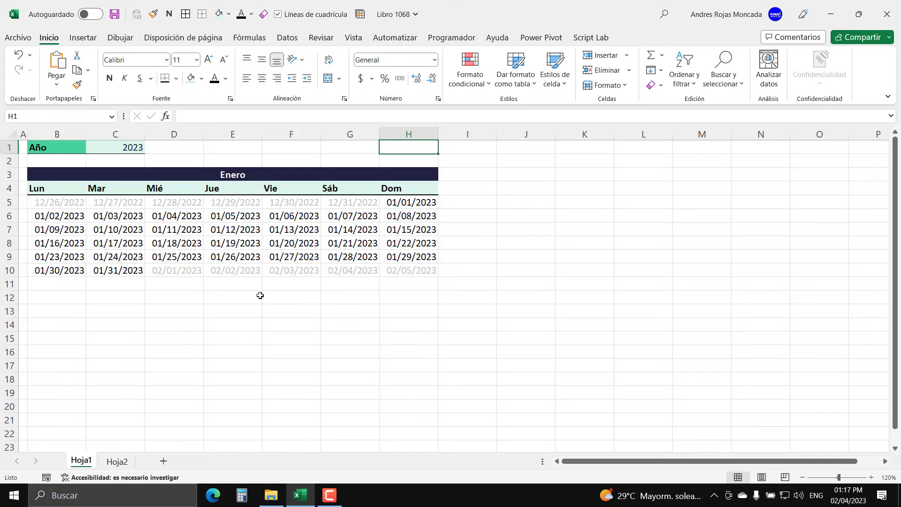
- On Hoja2, zoom in and select A1:A21, the Fecha header and all holiday dates
left_click(116, 462)
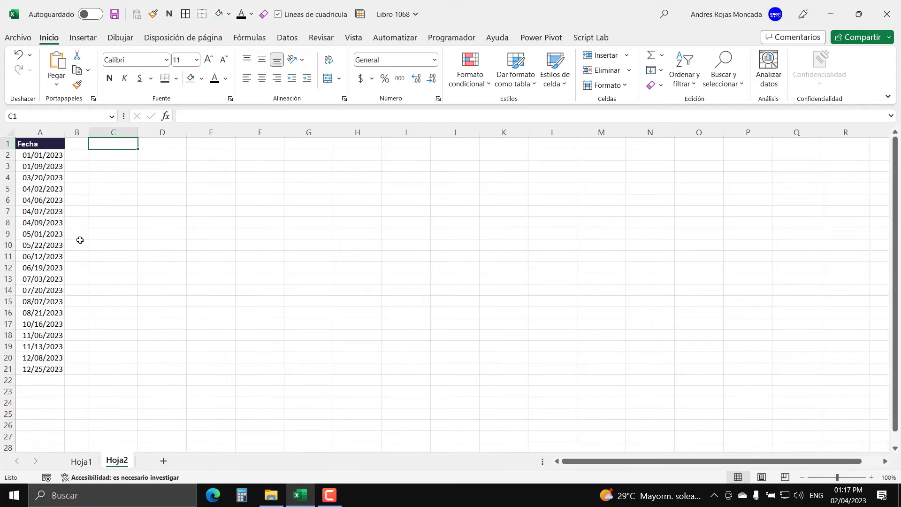
left_click(871, 477)
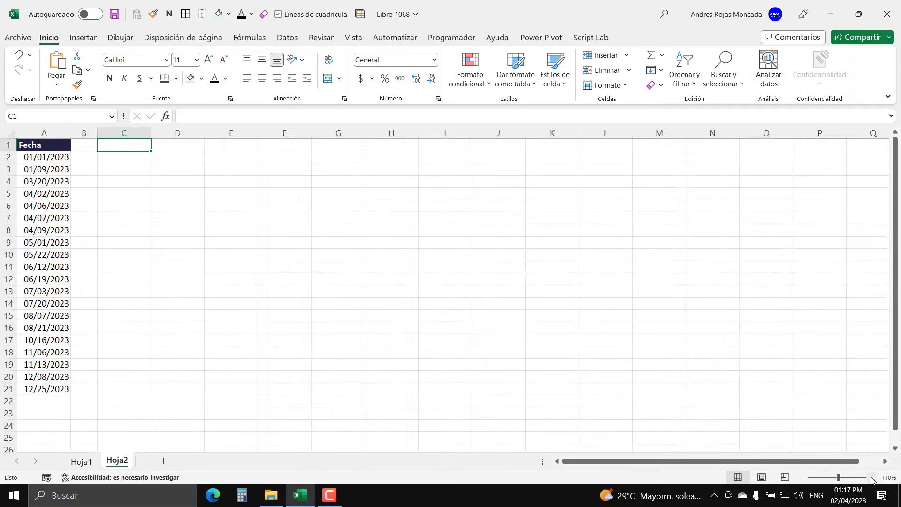
left_click(871, 477)
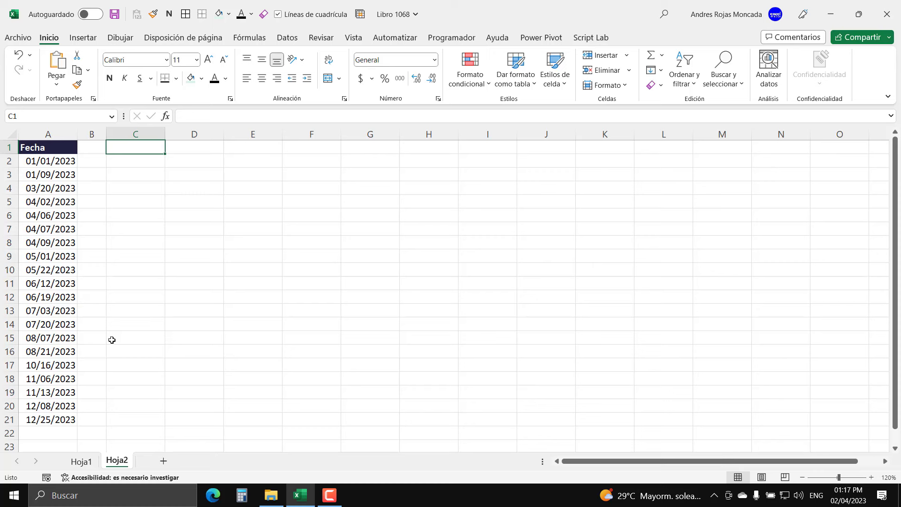
left_click_drag(66, 164, 65, 418)
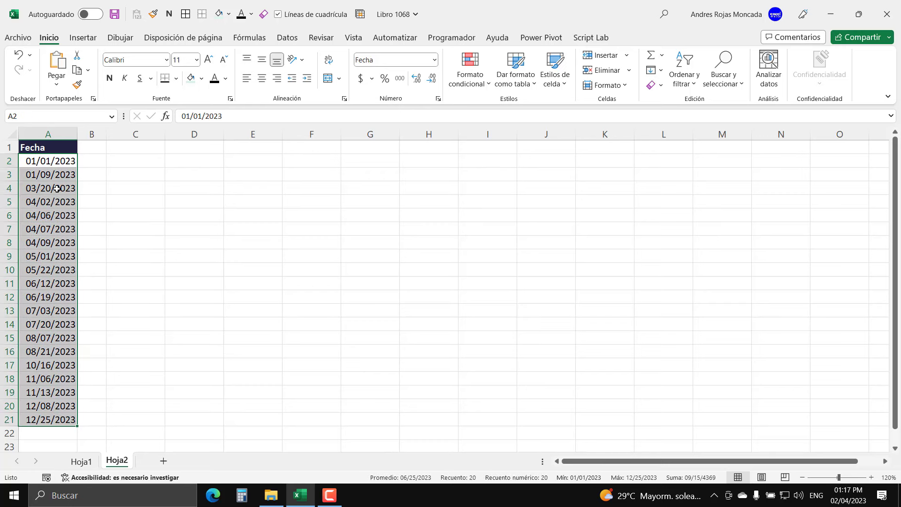
left_click_drag(51, 149, 56, 420)
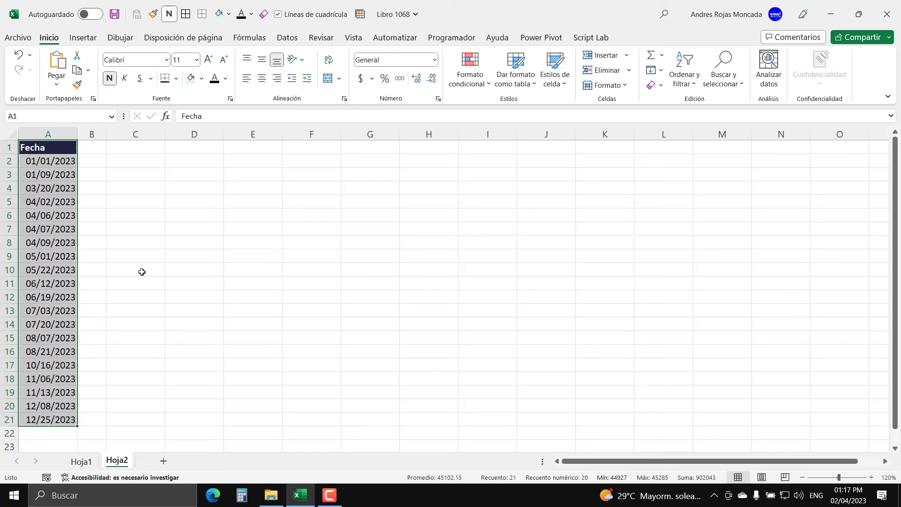
- Convert the Fecha holiday list into a table with headers and a light grey style
key("ctrl+t")
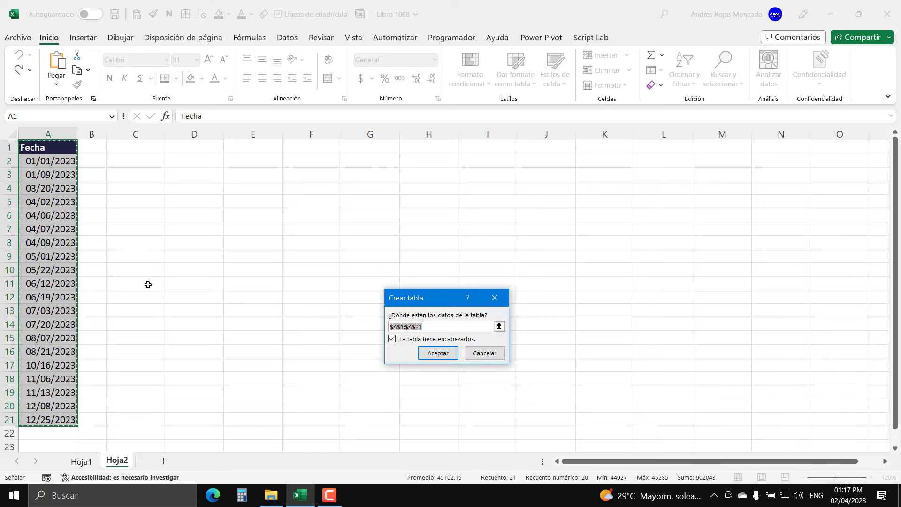
left_click(439, 354)
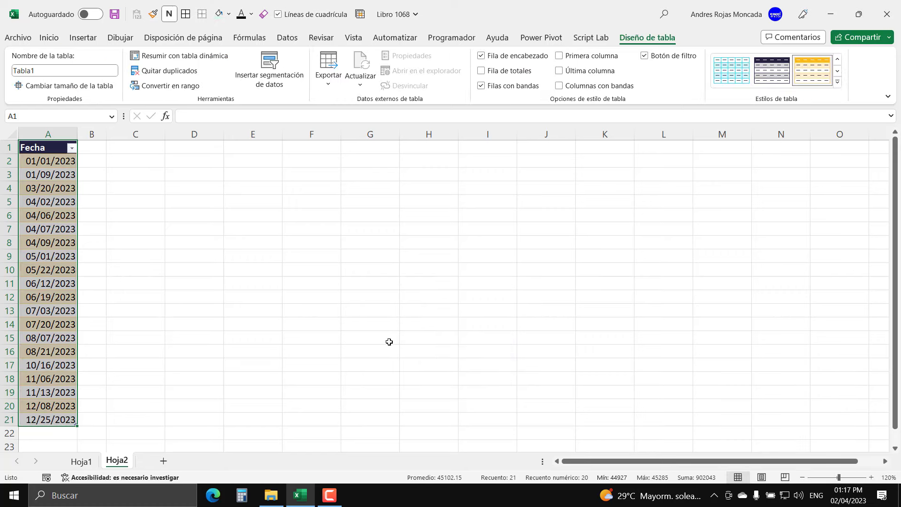
left_click(838, 82)
left_click(665, 102)
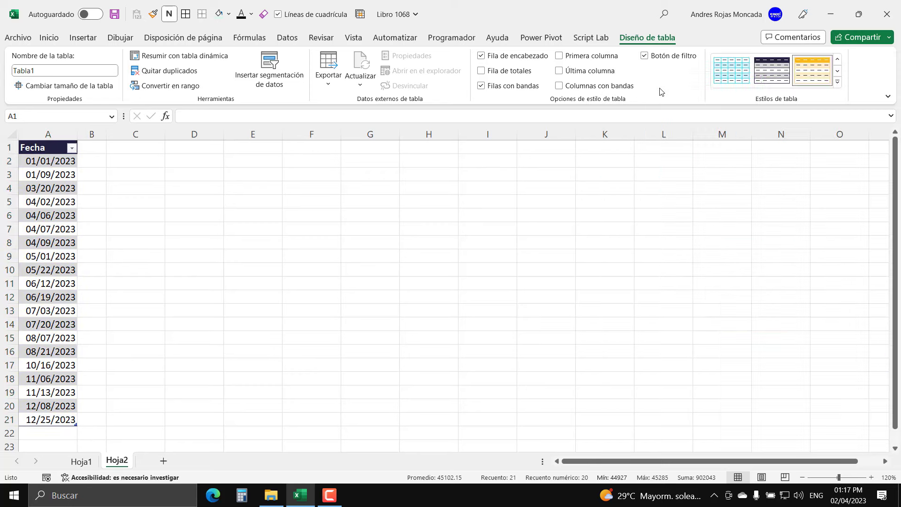
left_click(53, 148)
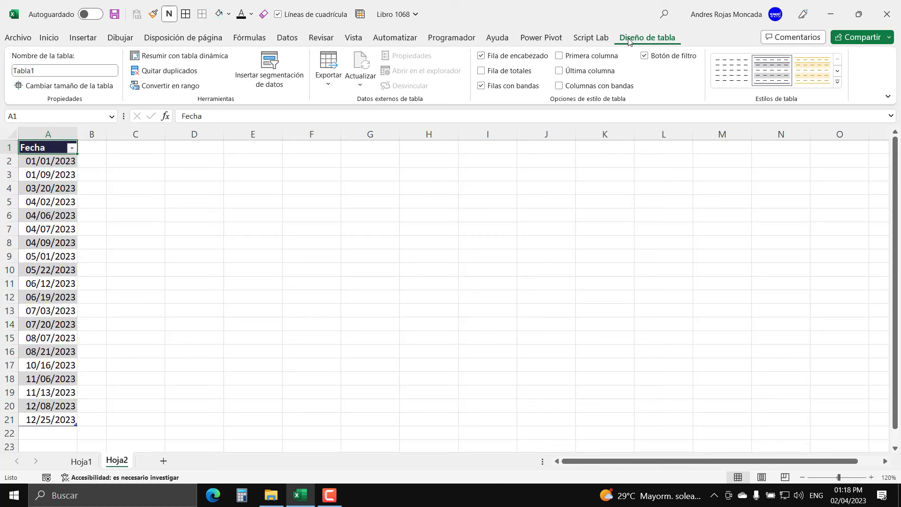
- Rename the table from Tabla1 to dFestivos
left_click(54, 71)
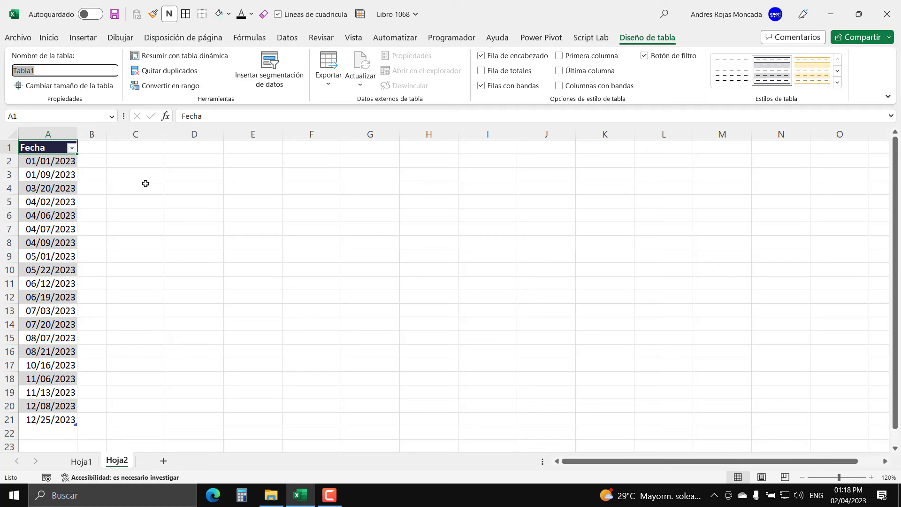
type("dFe")
type("stivos")
key("Return")
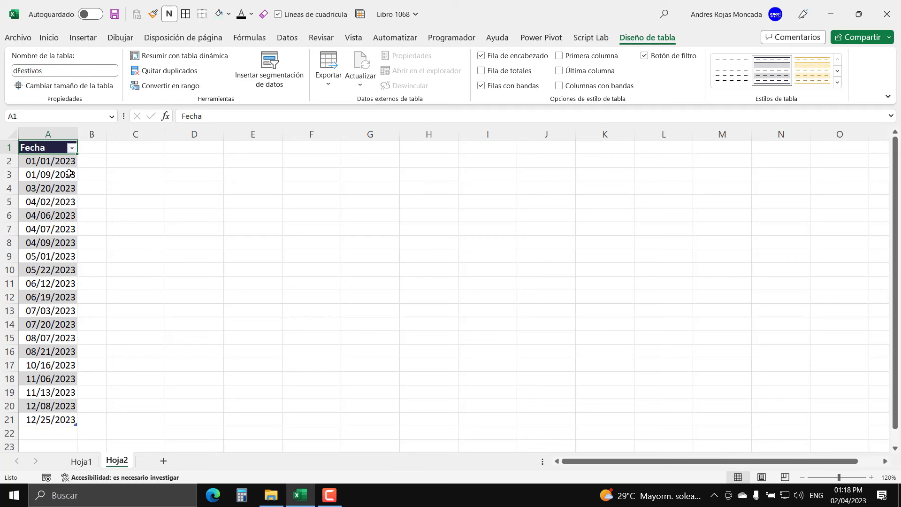
left_click(121, 149)
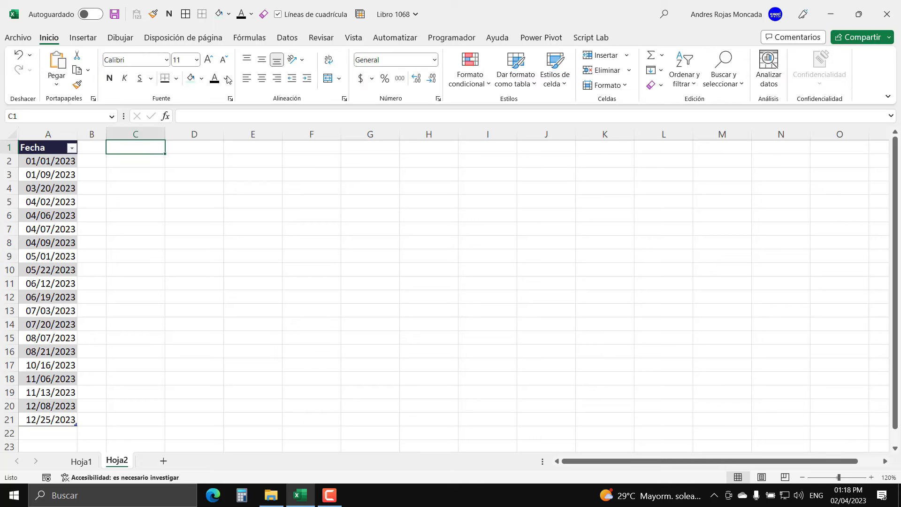
- In the Name Manager, define NombredFestivos referring to =dFestivos[Fecha]
left_click(256, 40)
left_click(353, 73)
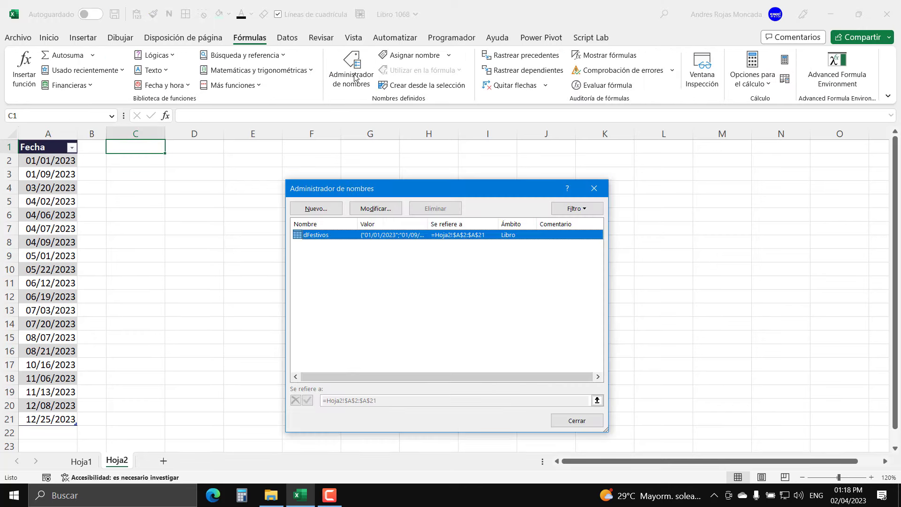
left_click(322, 211)
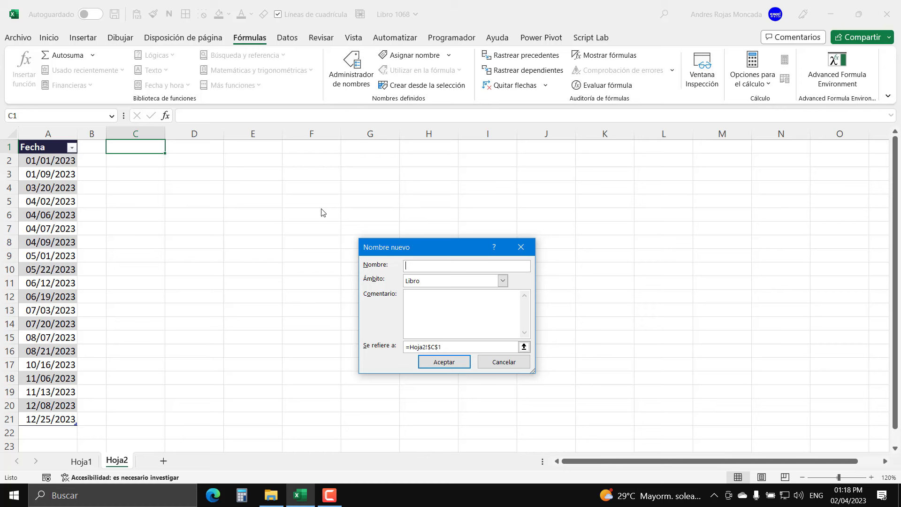
type("Nombre")
type("dFest")
type("ivos")
left_click(524, 347)
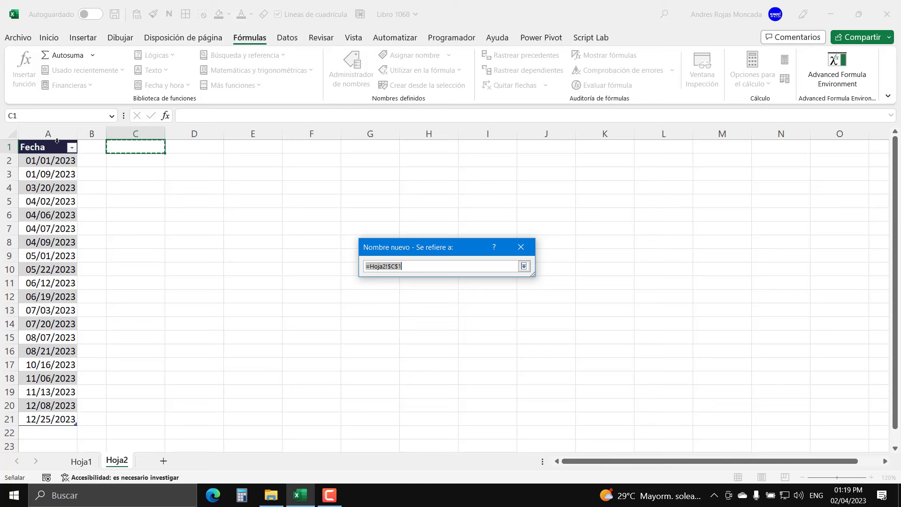
left_click(57, 140)
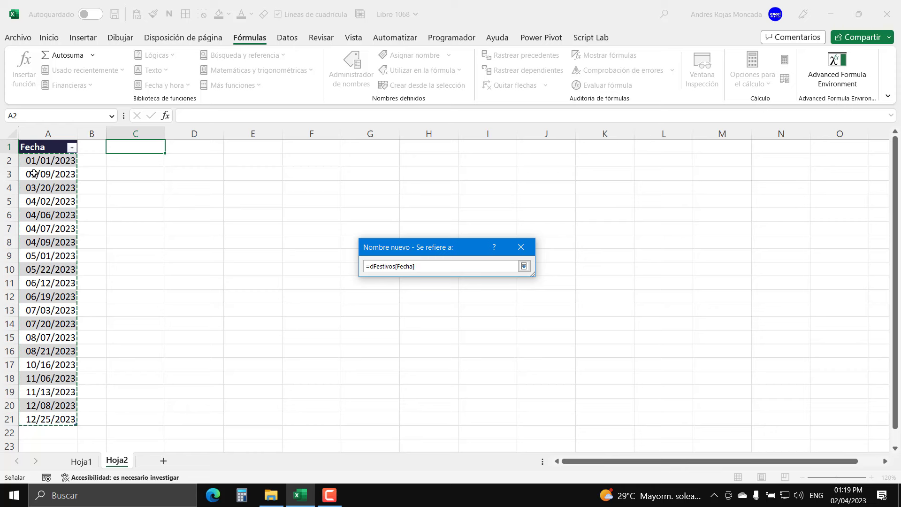
left_click(524, 267)
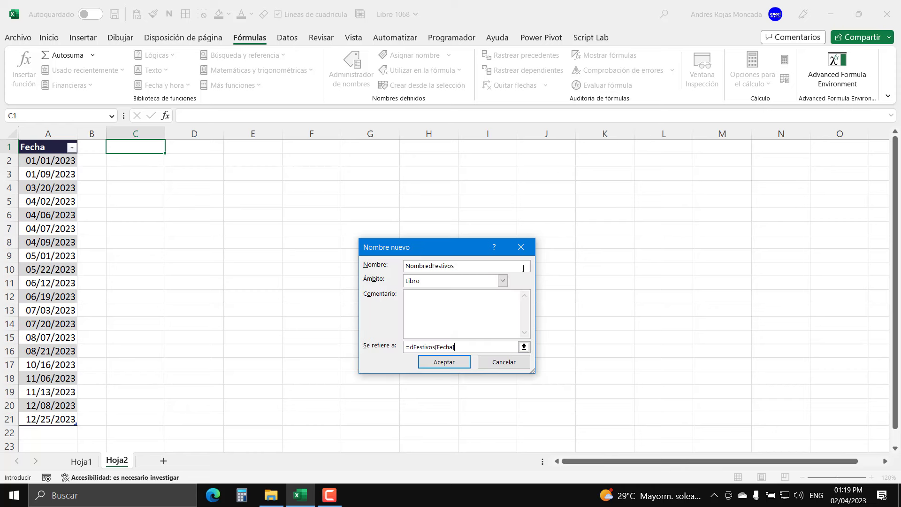
left_click(459, 367)
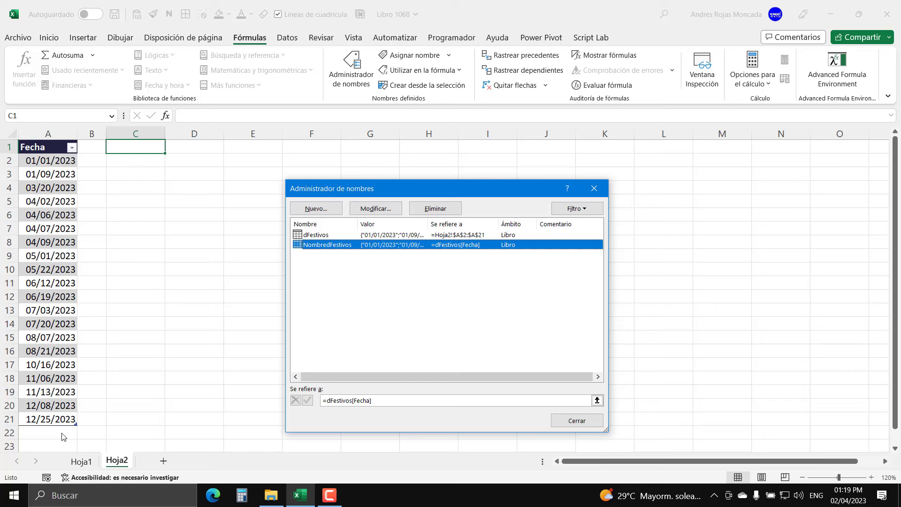
- Review the references of dFestivos and NombredFestivos, then close the Name Manager
left_click(333, 237)
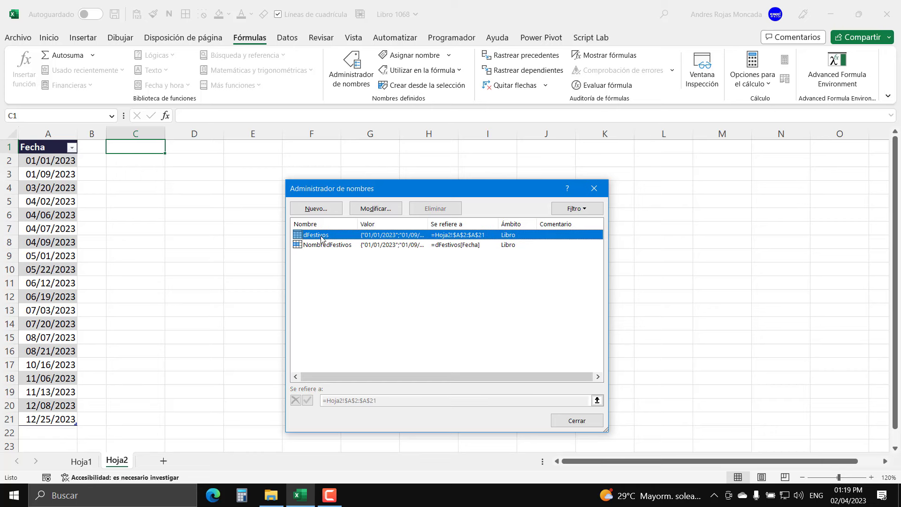
left_click(326, 245)
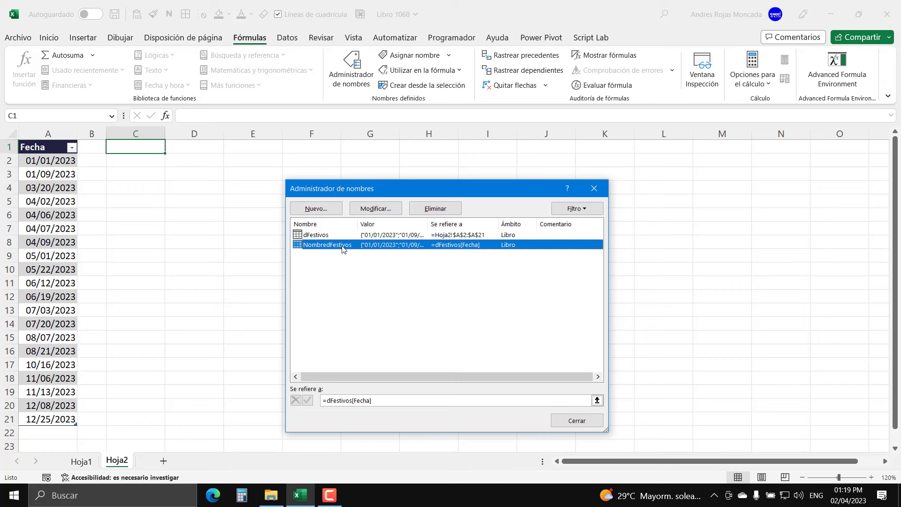
left_click(583, 420)
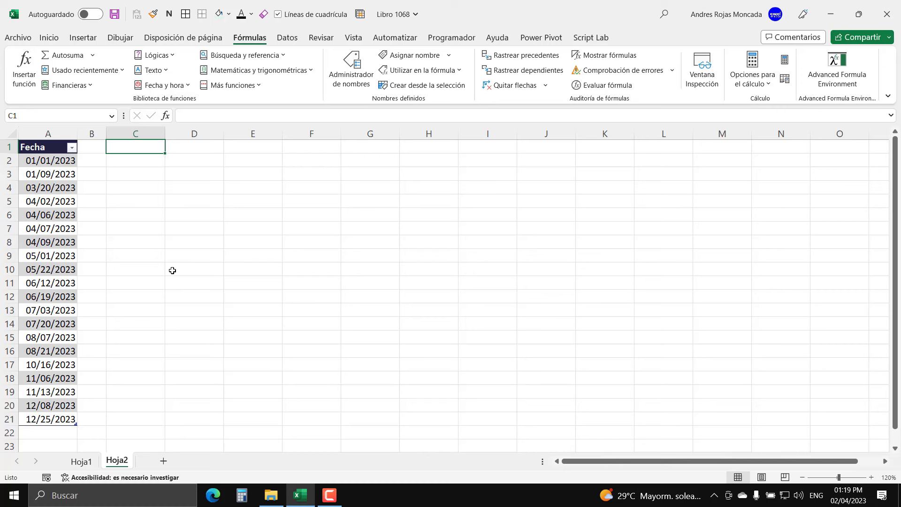
- Switch to the Hoja1 sheet with the January calendar
left_click(84, 462)
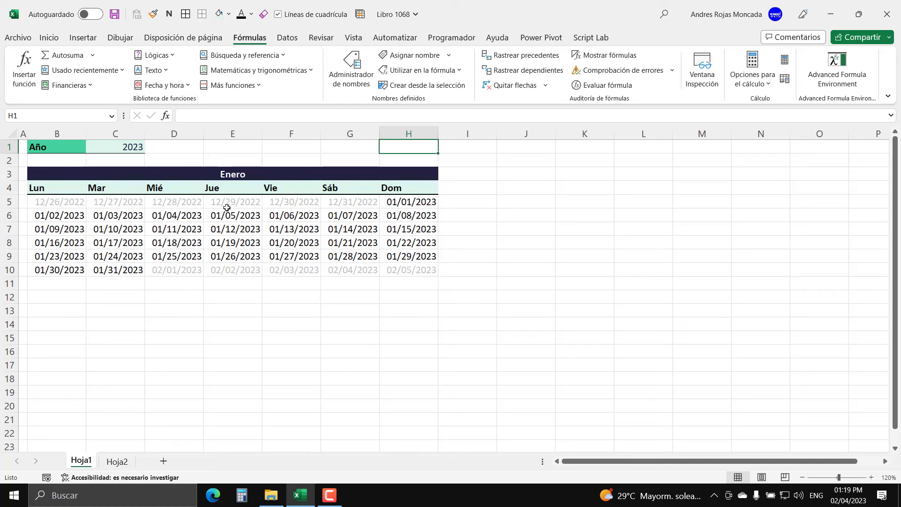
left_click(240, 147)
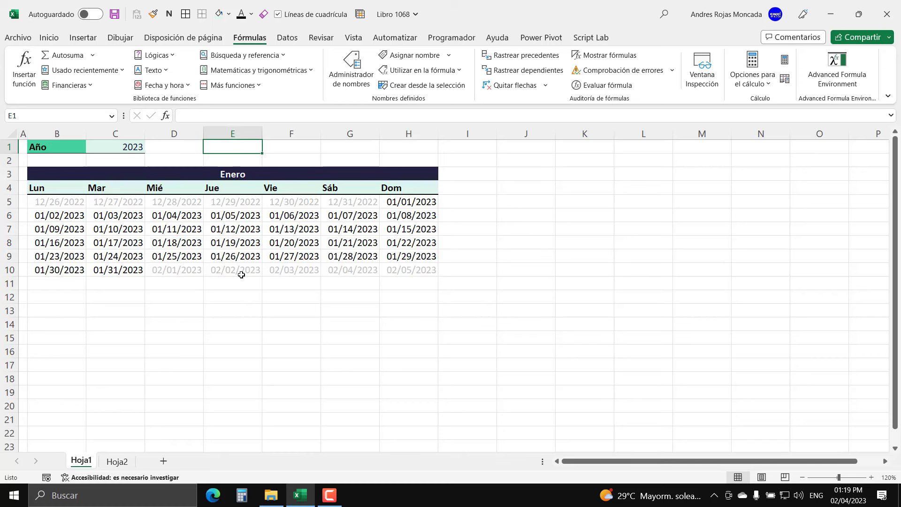
type("=")
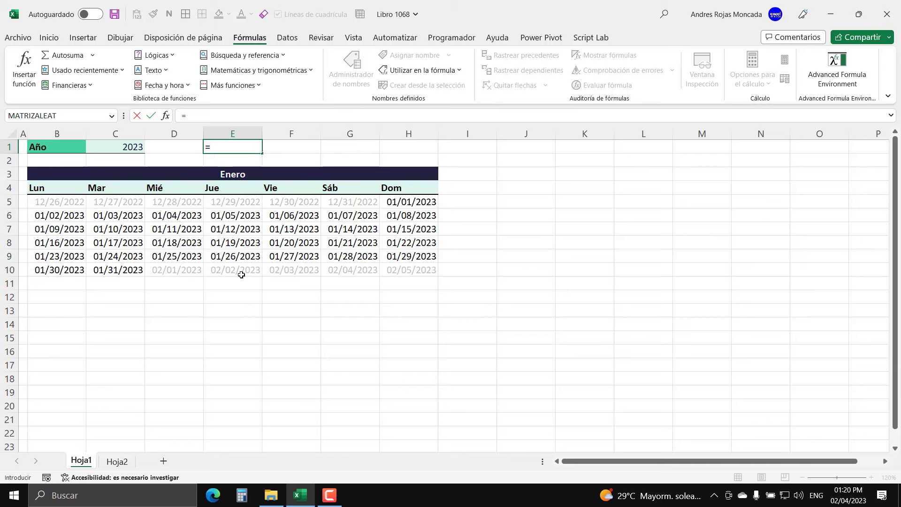
left_click(71, 202)
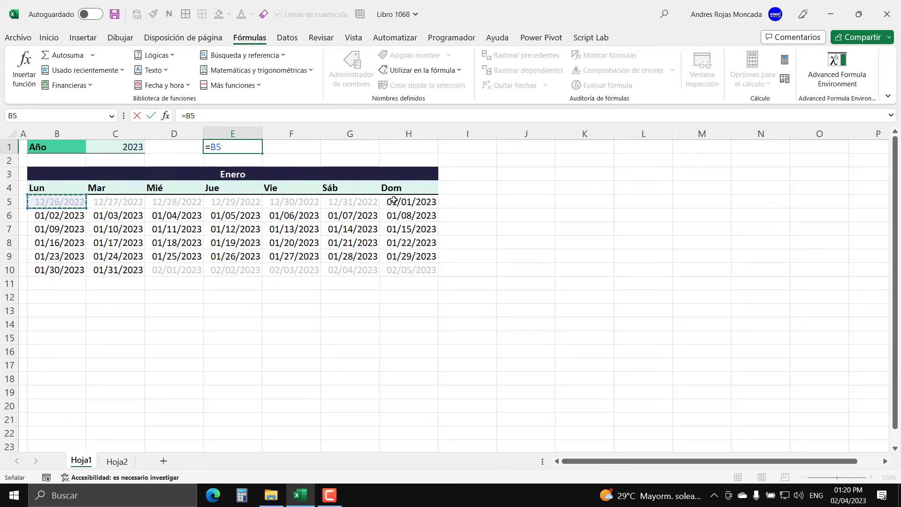
left_click(58, 208)
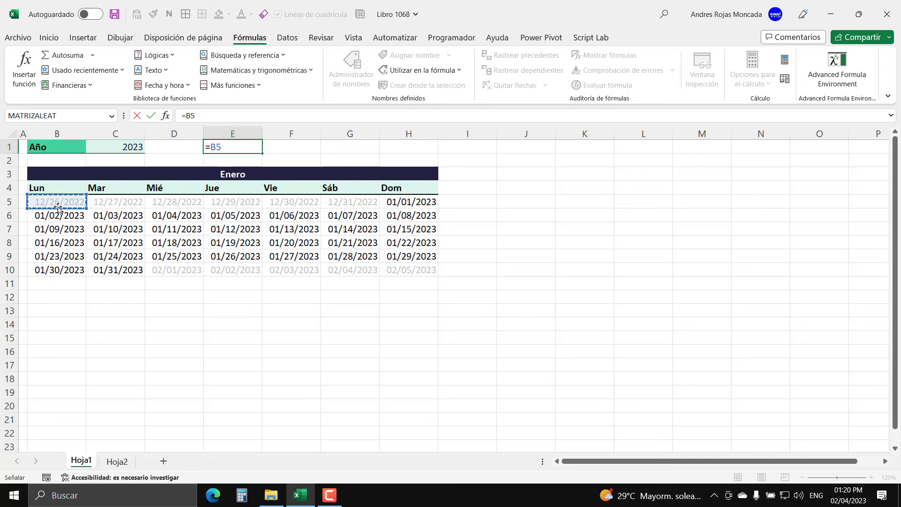
type("=")
key("F3")
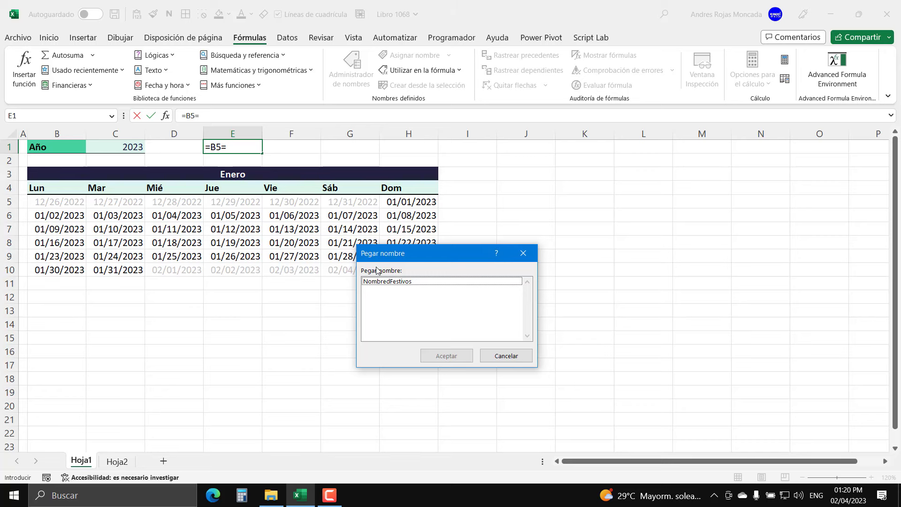
left_click(378, 282)
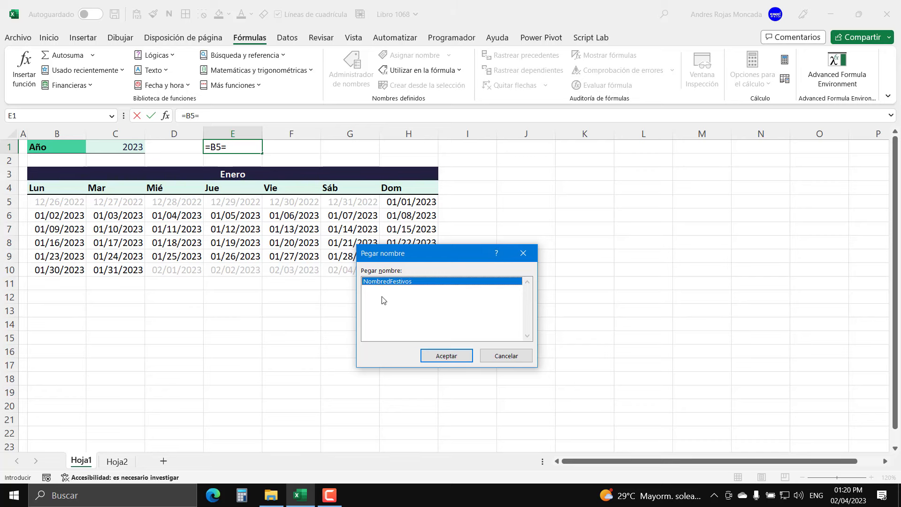
left_click(439, 353)
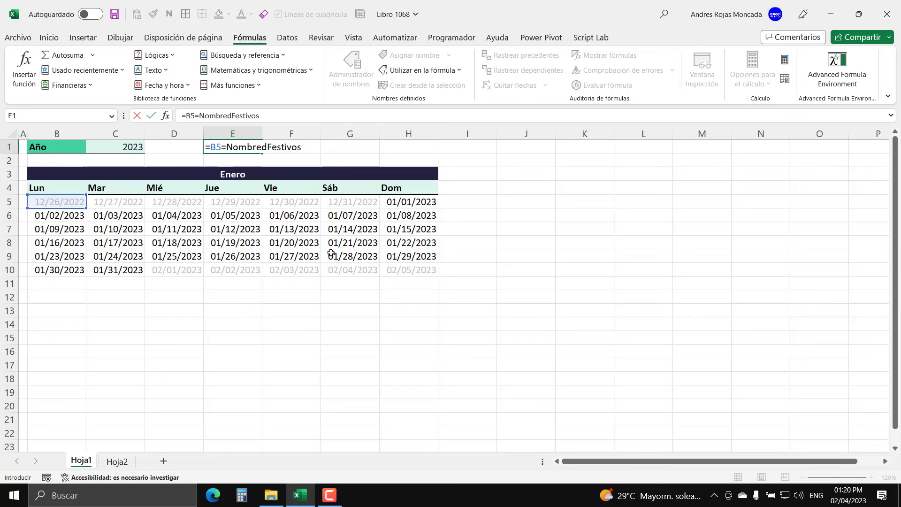
left_click(210, 146)
double_click(215, 147)
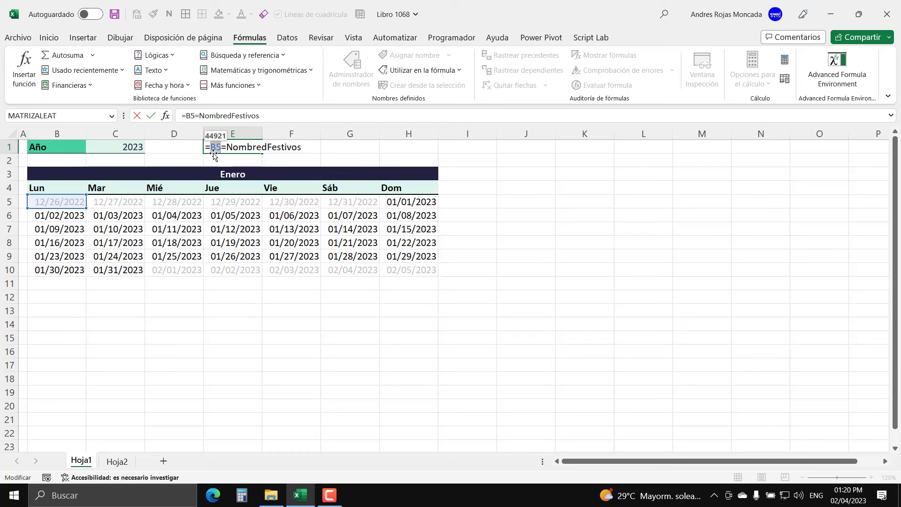
key("End")
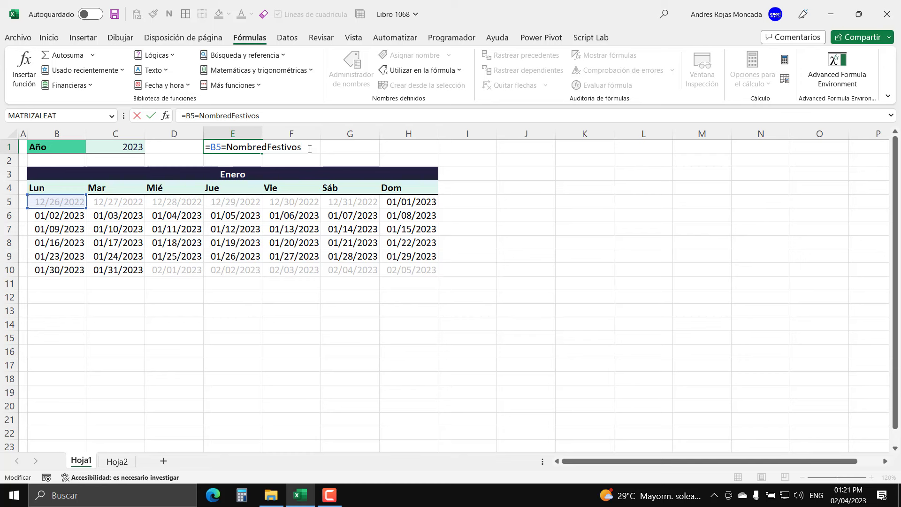
left_click_drag(303, 146, 207, 149)
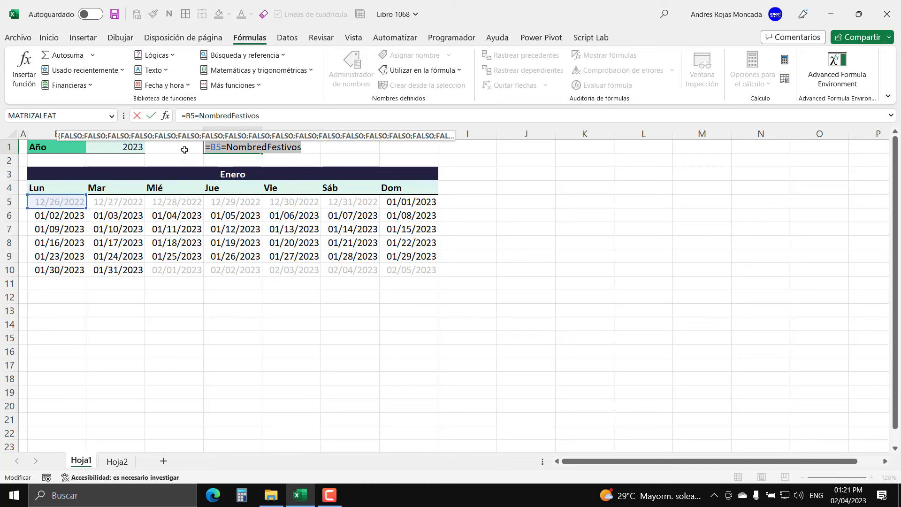
key("F9")
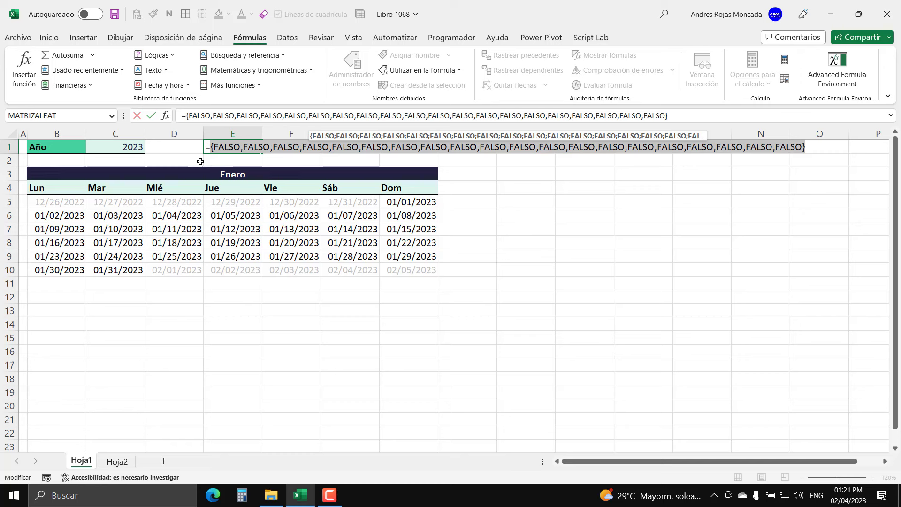
key("ctrl+z")
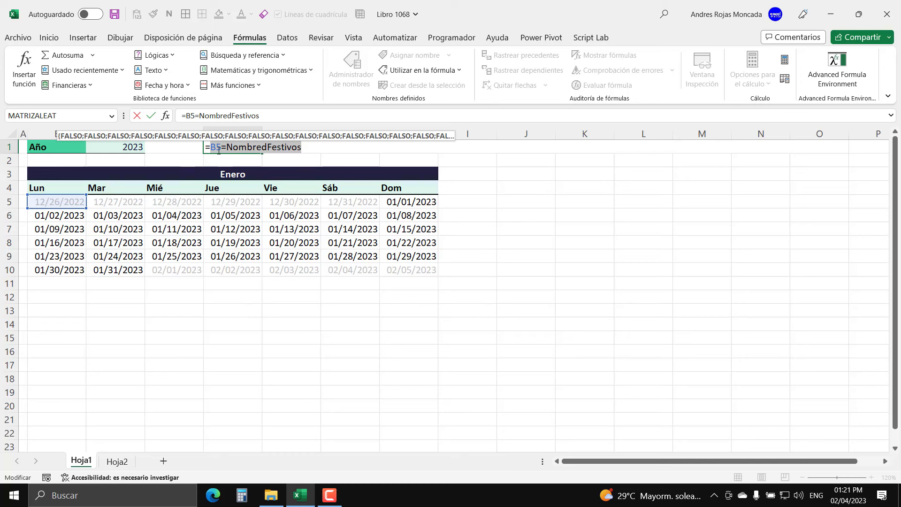
left_click(212, 149)
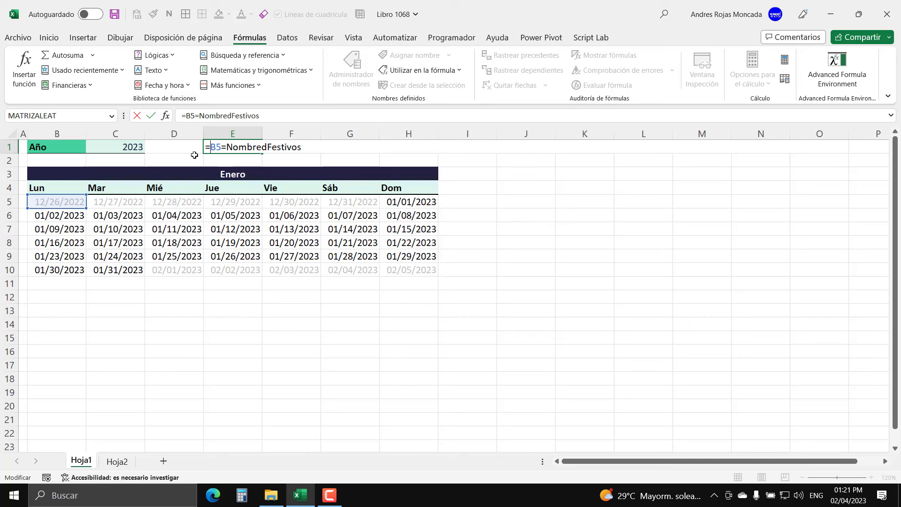
type("O(")
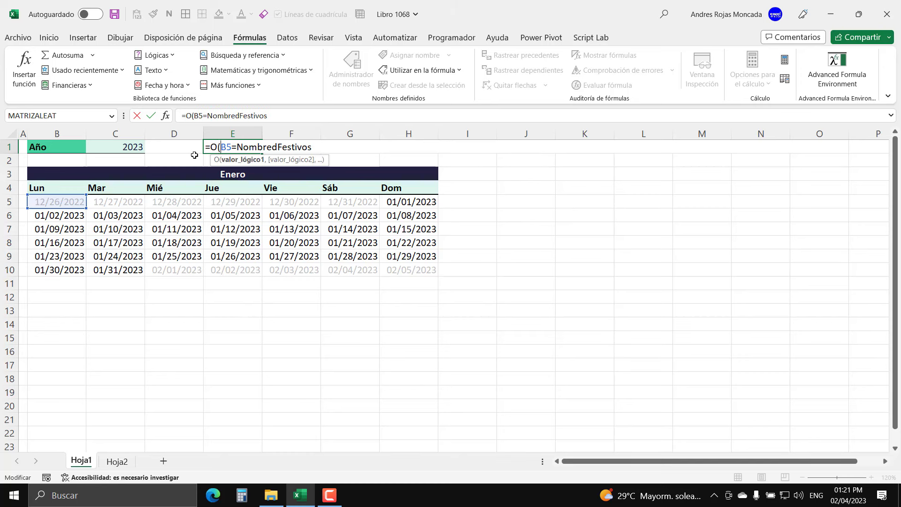
key("Left")
key("shift+Left")
key("Right")
type(")")
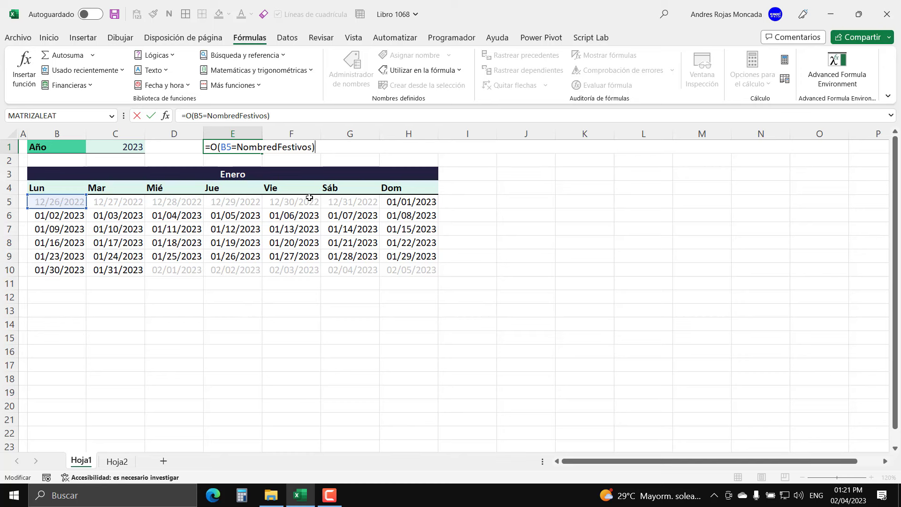
left_click_drag(315, 147, 195, 154)
key("ctrl+c")
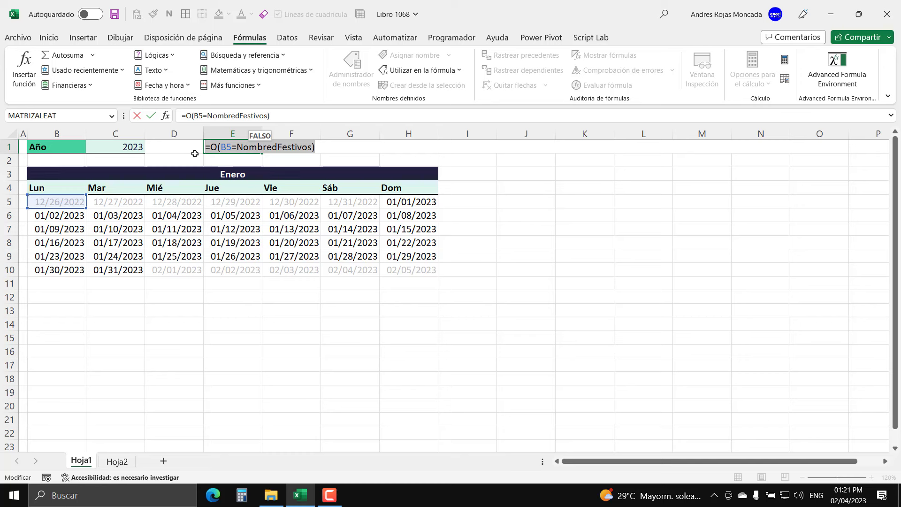
key("Escape")
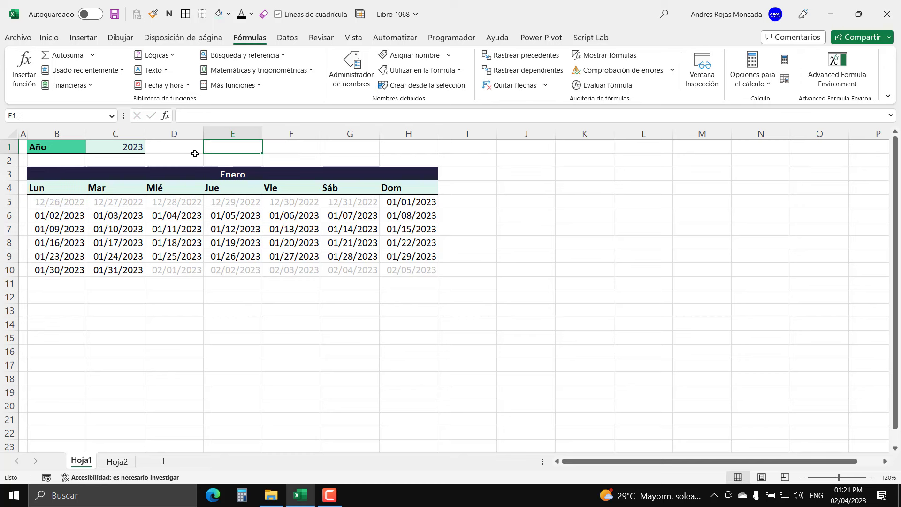
- Add a formula rule to B5:H10 matching NombredFestivos dates, formatted bold pink
mouse_move(66, 203)
left_mouse_down()
mouse_move(390, 210)
mouse_move(397, 269)
left_mouse_up()
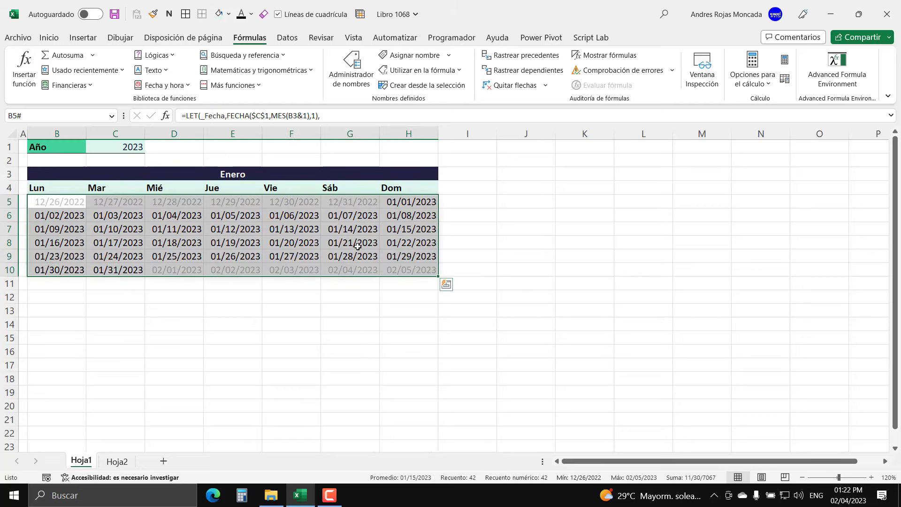
left_click(49, 38)
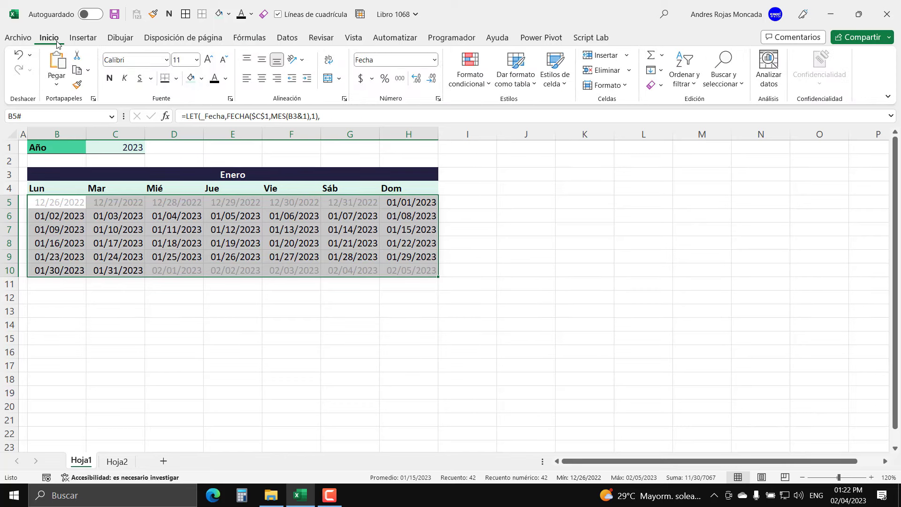
left_click(467, 77)
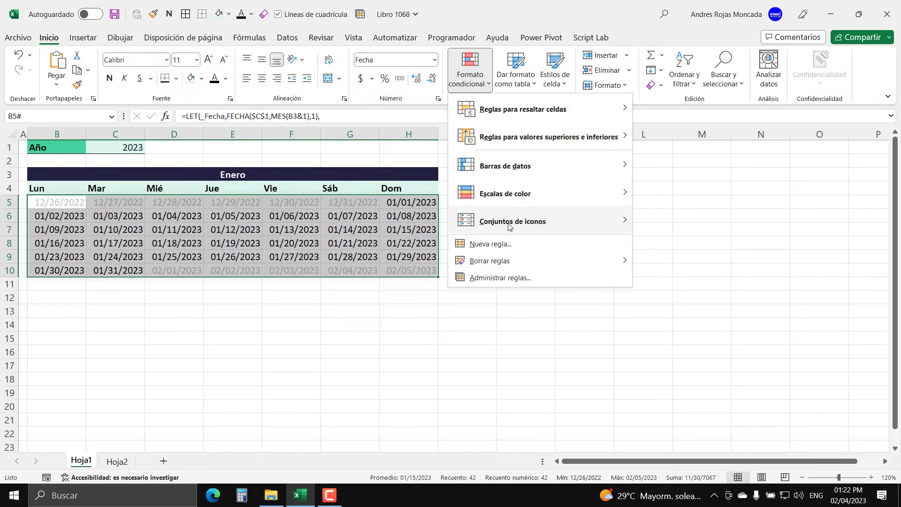
left_click(504, 245)
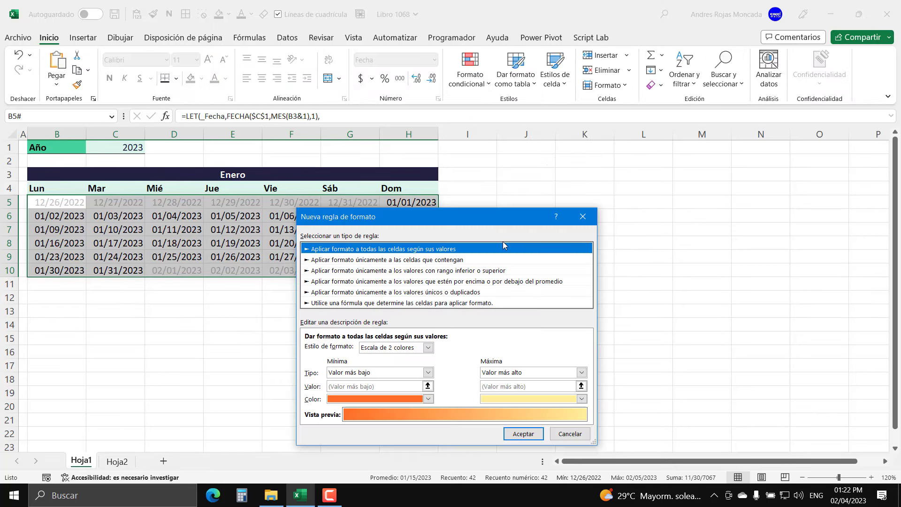
left_click(449, 303)
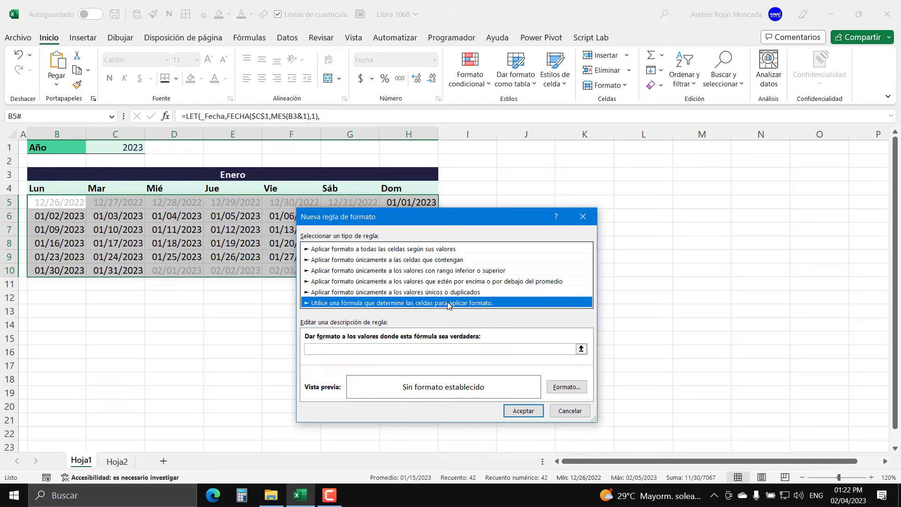
left_click(448, 350)
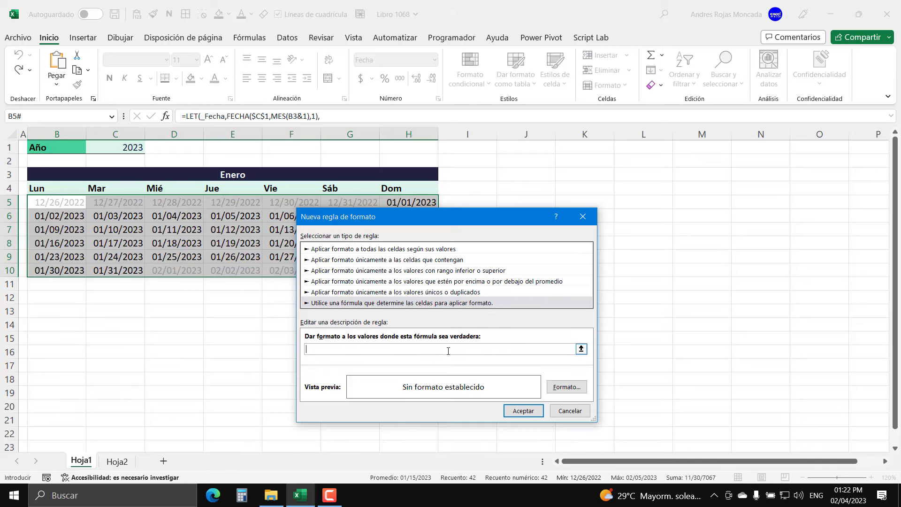
key("ctrl+v")
left_click(566, 387)
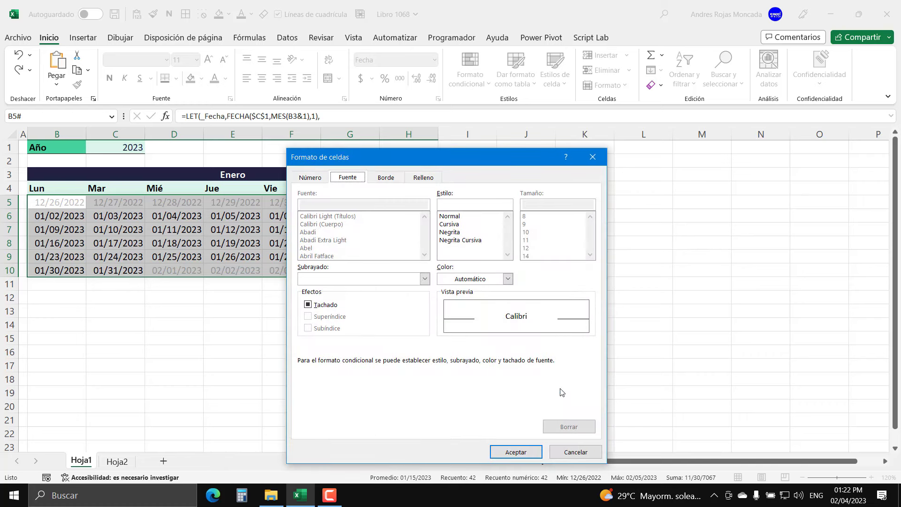
left_click(508, 279)
left_click(490, 326)
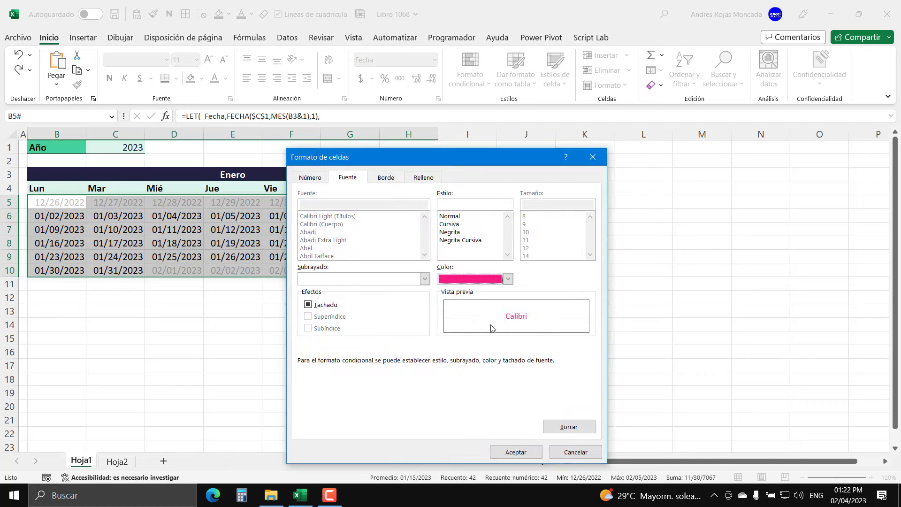
left_click(451, 233)
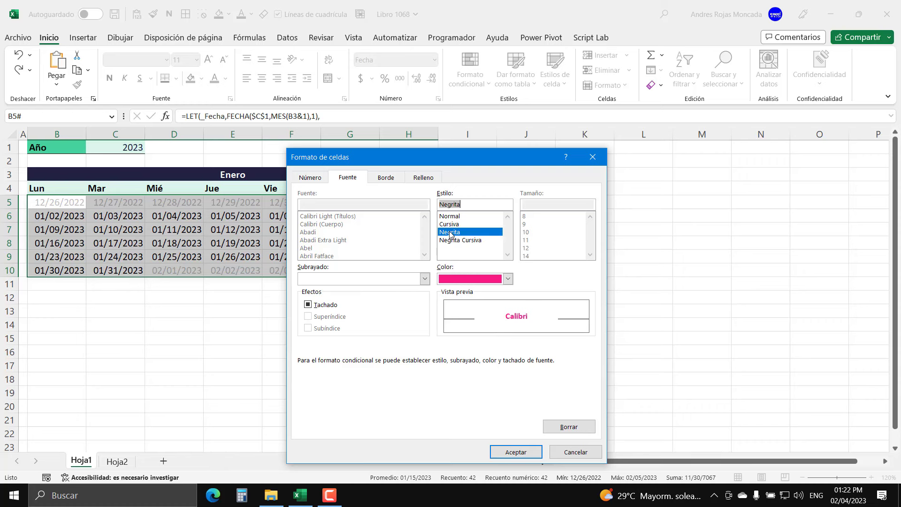
left_click(517, 453)
left_click(517, 413)
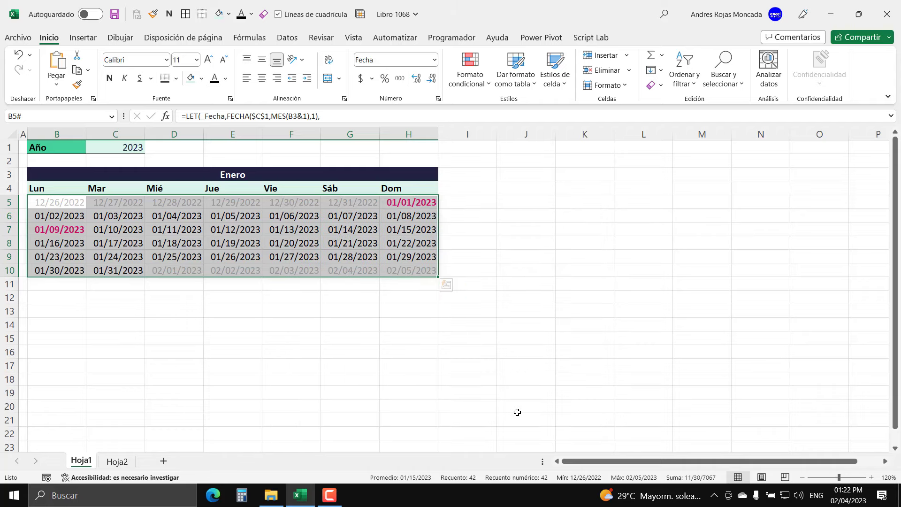
- Check that holidays 01/01/2023 and 01/09/2023 now appear in bold pink
left_click(200, 260)
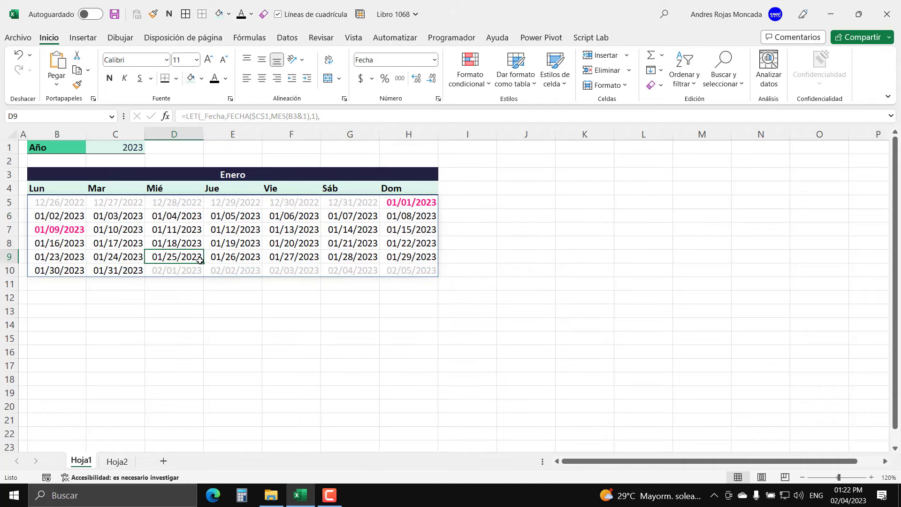
left_click(398, 206)
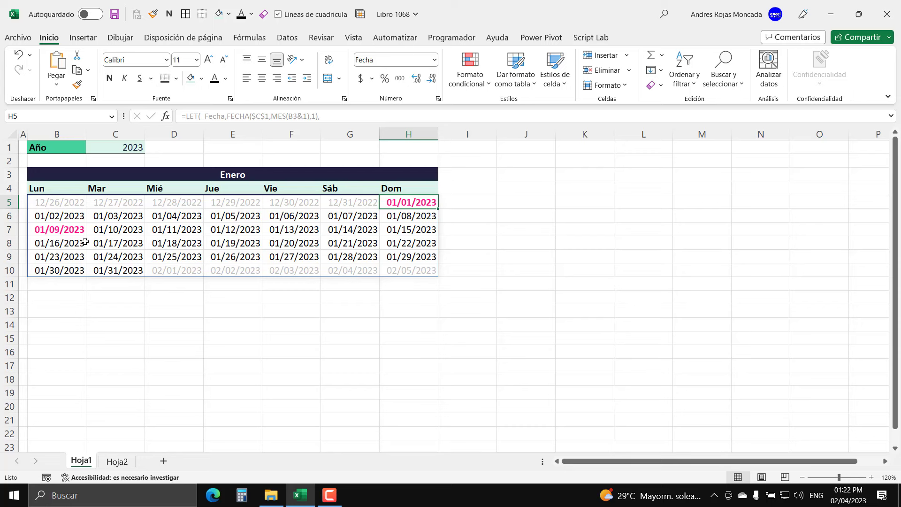
left_click(72, 231)
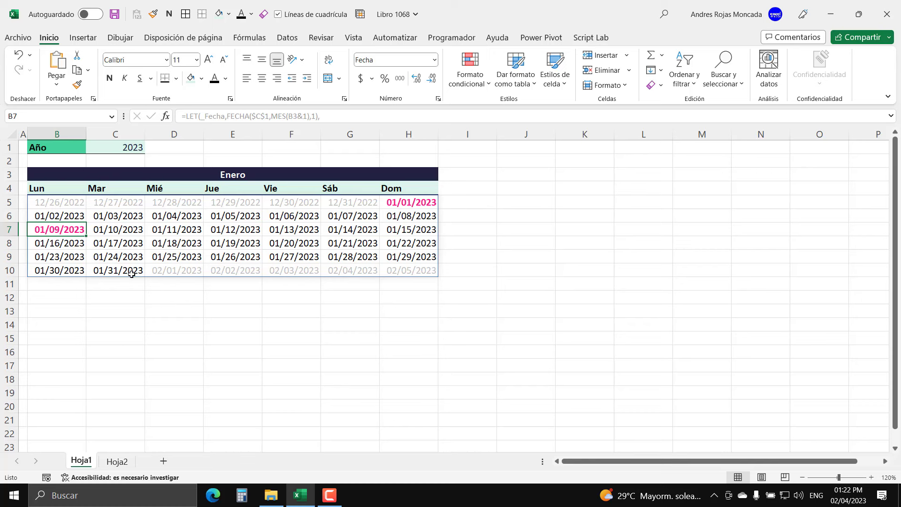
- Give the Sunday dates in H5:H10 the Rosa, Énfasis 2 font colour and verify them
left_click_drag(402, 202, 412, 270)
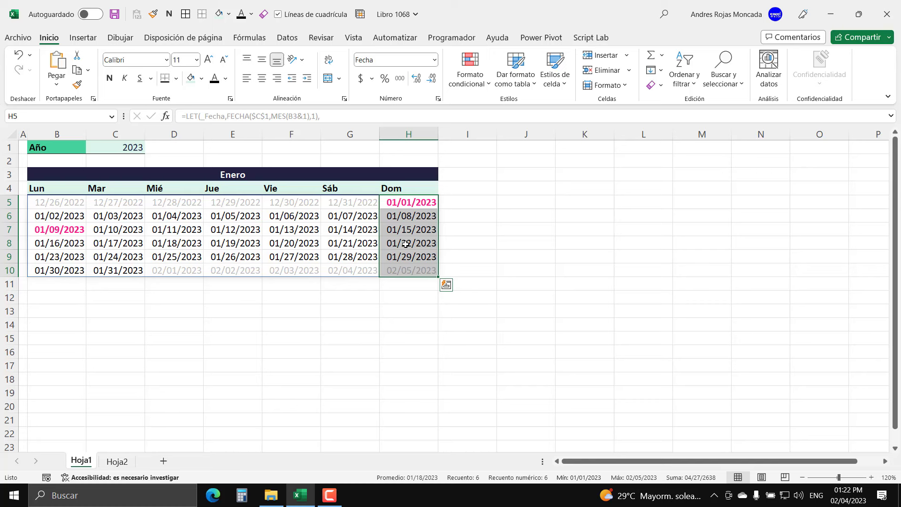
left_click(226, 79)
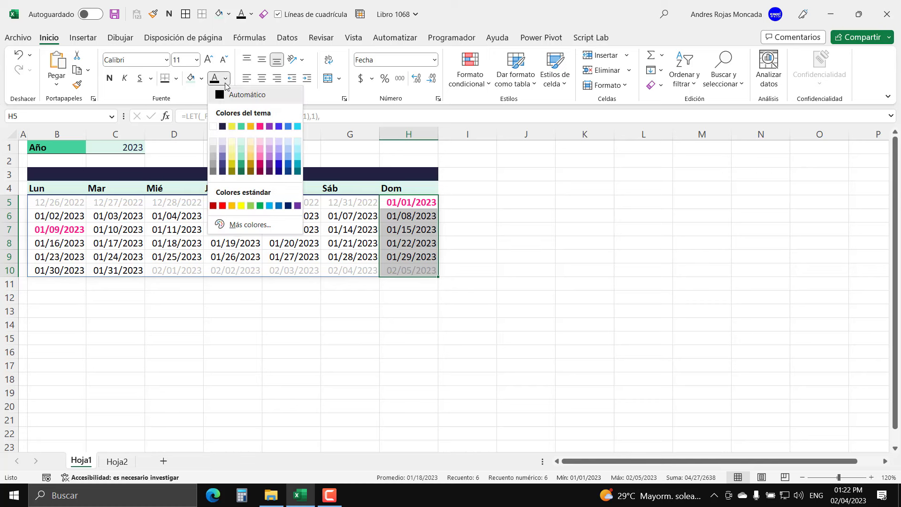
left_click(261, 127)
left_click(397, 221)
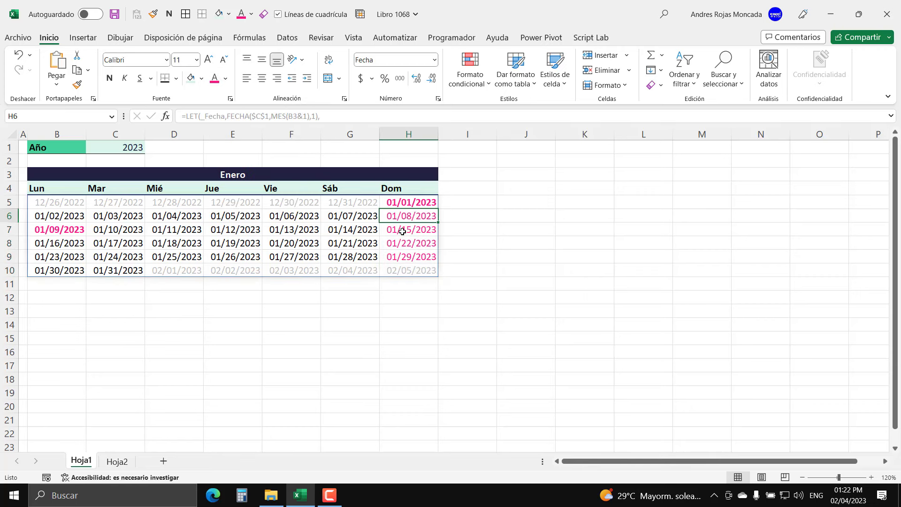
left_click(403, 231)
left_click(402, 241)
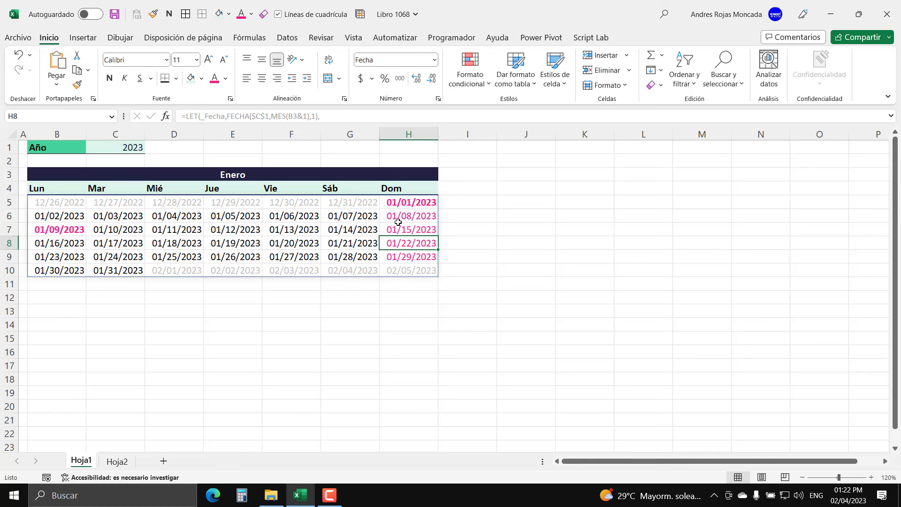
left_click(395, 202)
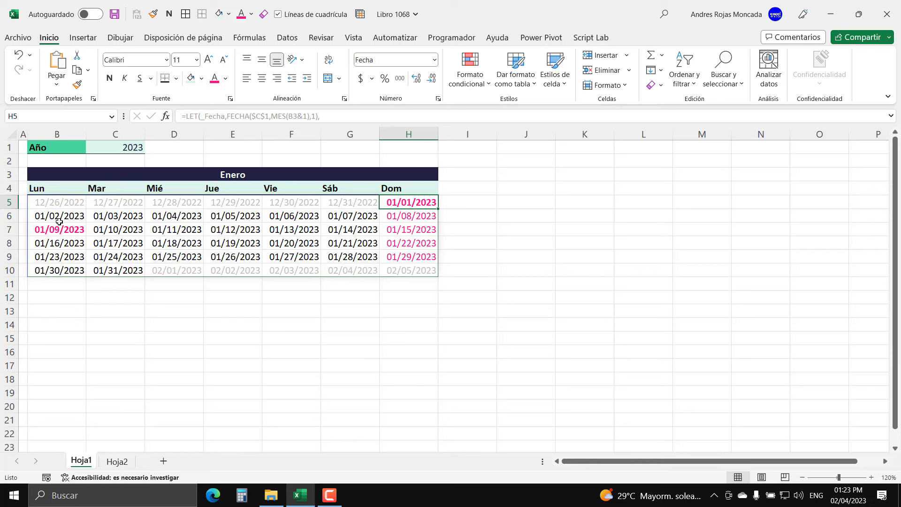
left_click(71, 233)
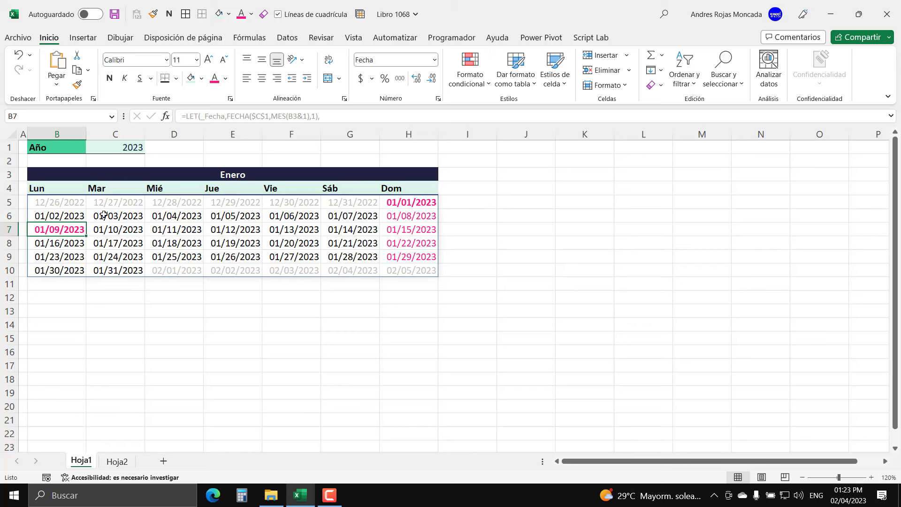
- Apply the custom number format 'dd' to the January date cells B5:H10
mouse_move(61, 202)
left_mouse_down()
mouse_move(397, 209)
mouse_move(397, 273)
left_mouse_up()
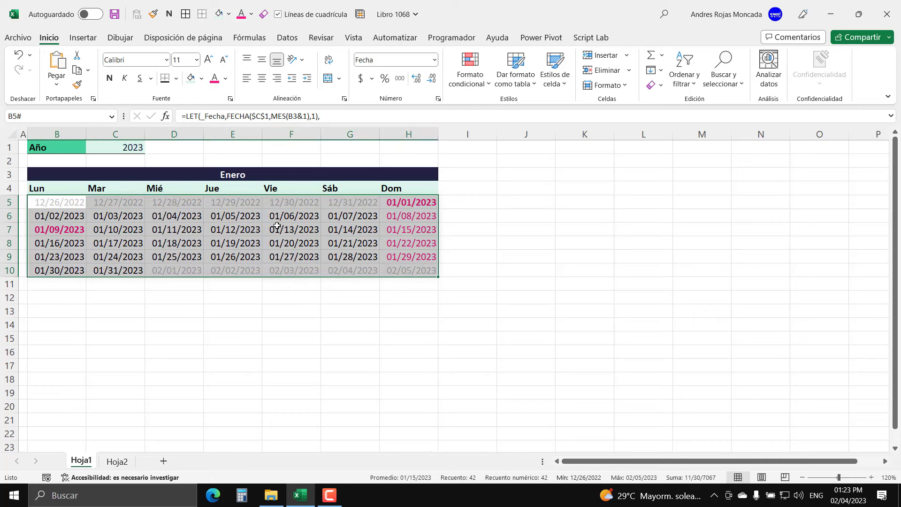
key("ctrl+1")
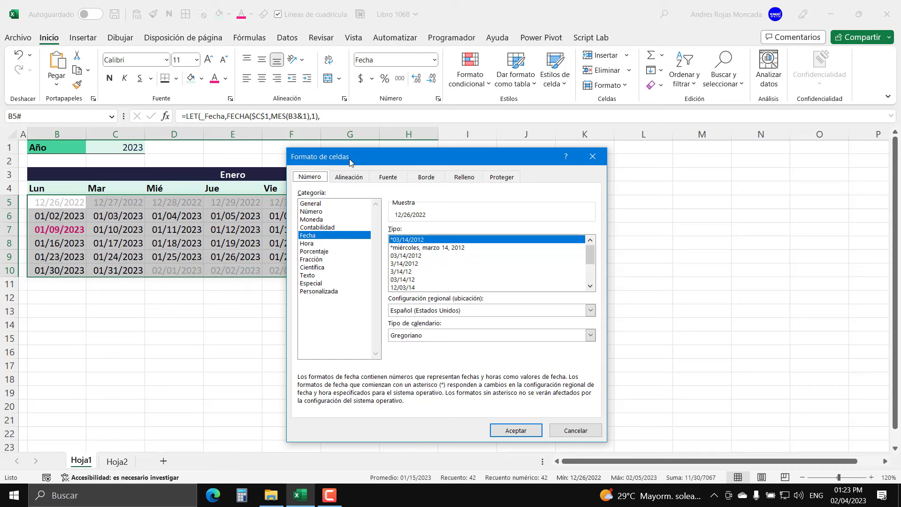
left_click(334, 291)
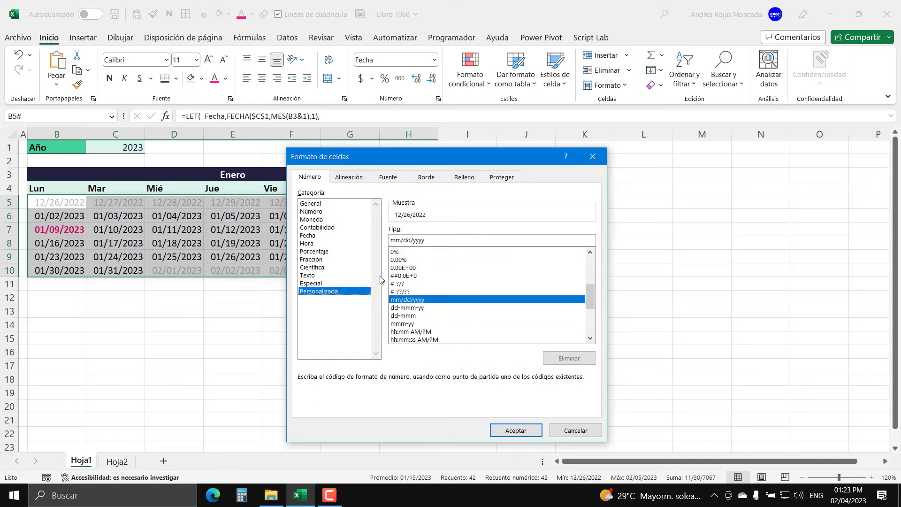
left_click_drag(428, 241, 382, 256)
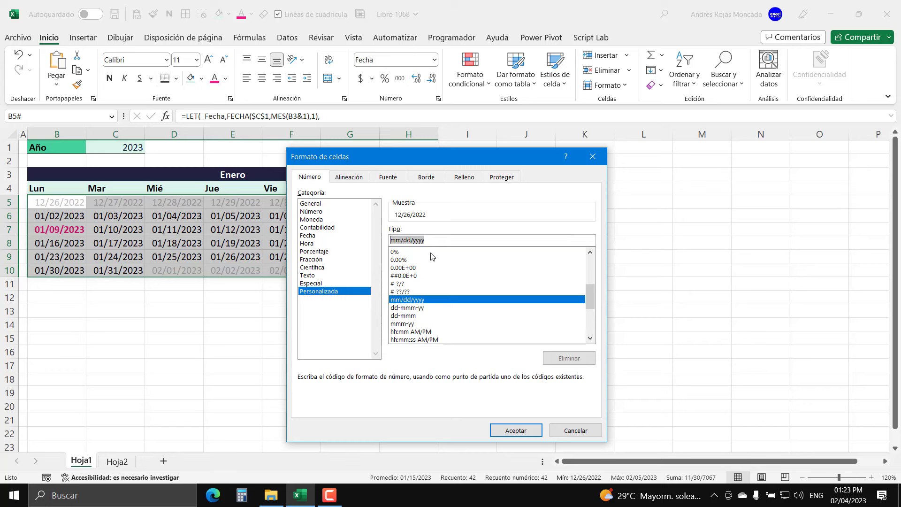
type("d")
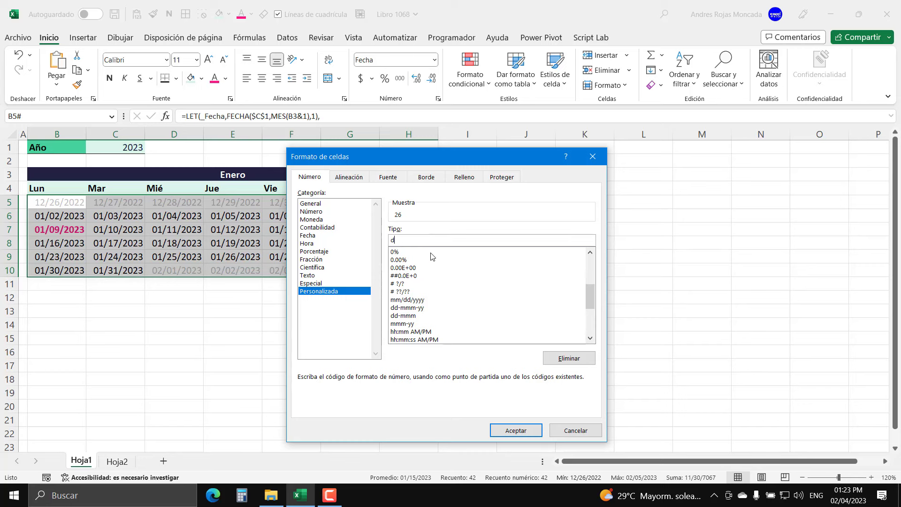
type("d")
left_click(509, 430)
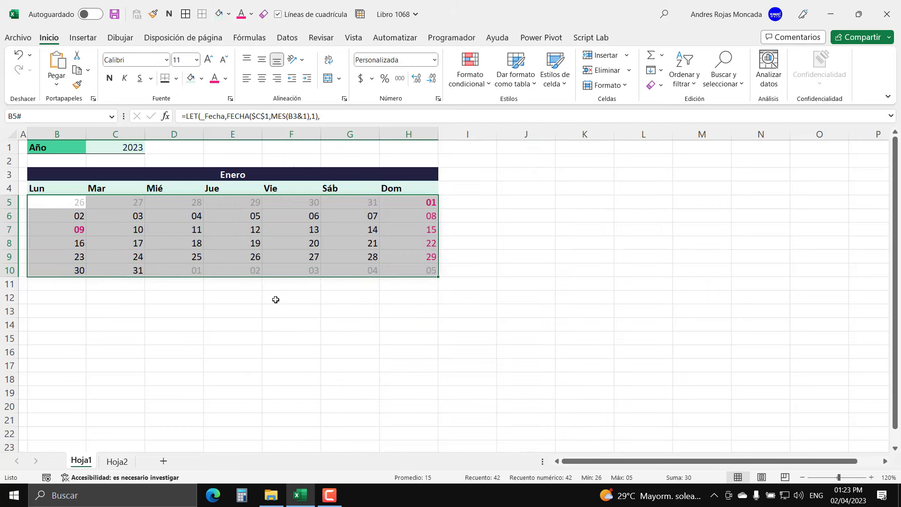
- Set the width of columns B through H to 4
left_click(188, 238)
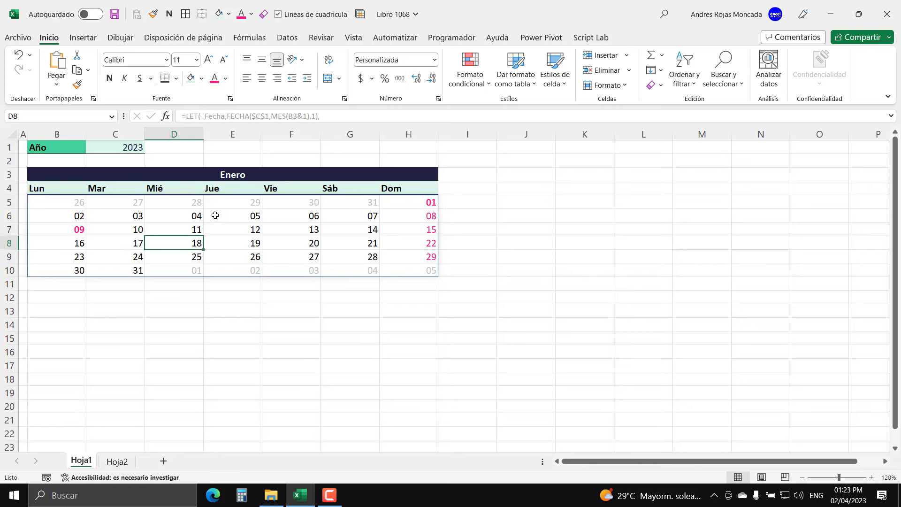
left_click_drag(67, 133, 401, 130)
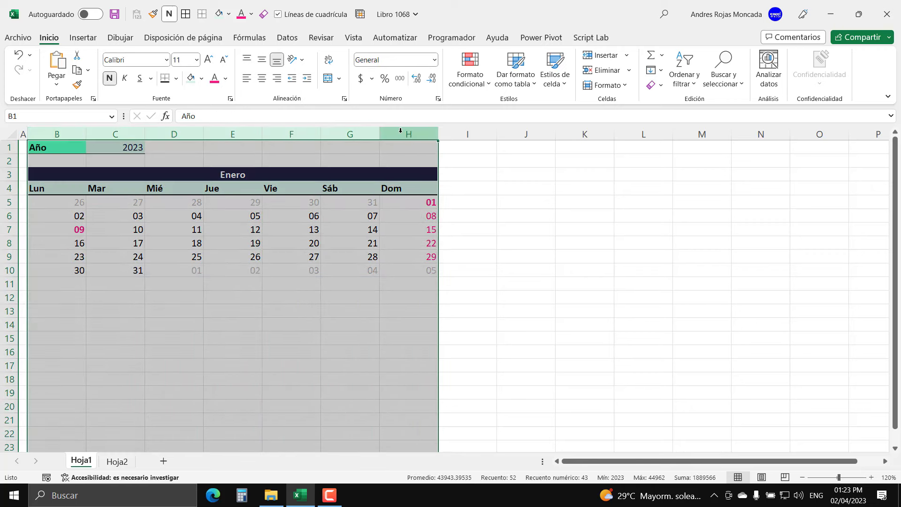
right_click(401, 130)
left_click(454, 323)
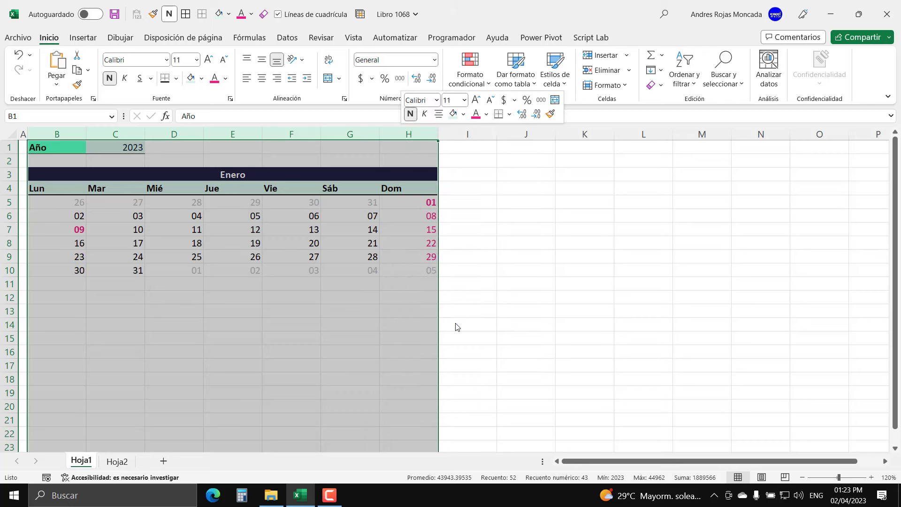
type("4")
key("Return")
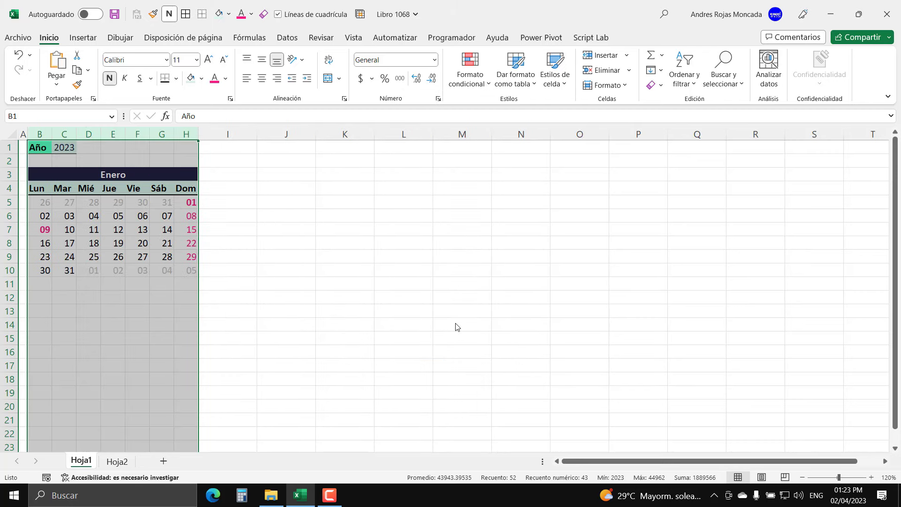
- Centre the weekday headers and dates in B4:H10
left_click(62, 206)
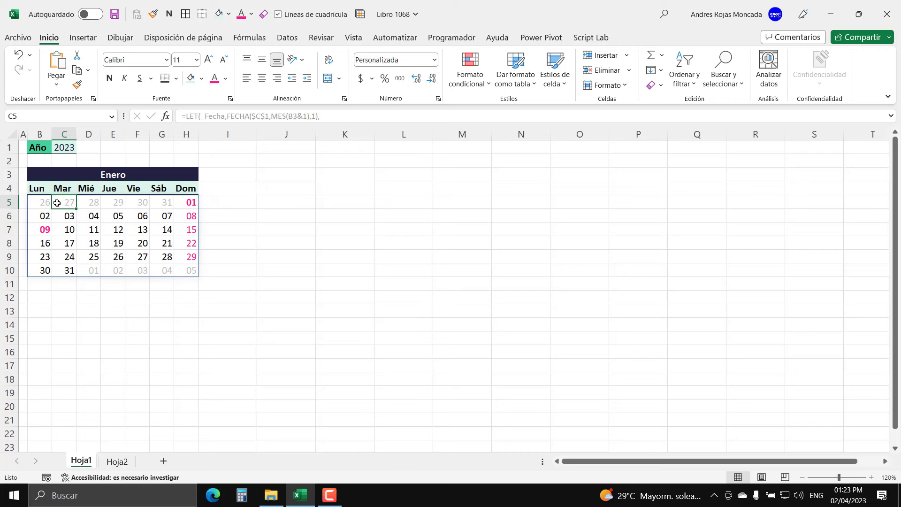
mouse_move(36, 188)
left_mouse_down()
mouse_move(183, 189)
mouse_move(186, 272)
left_mouse_up()
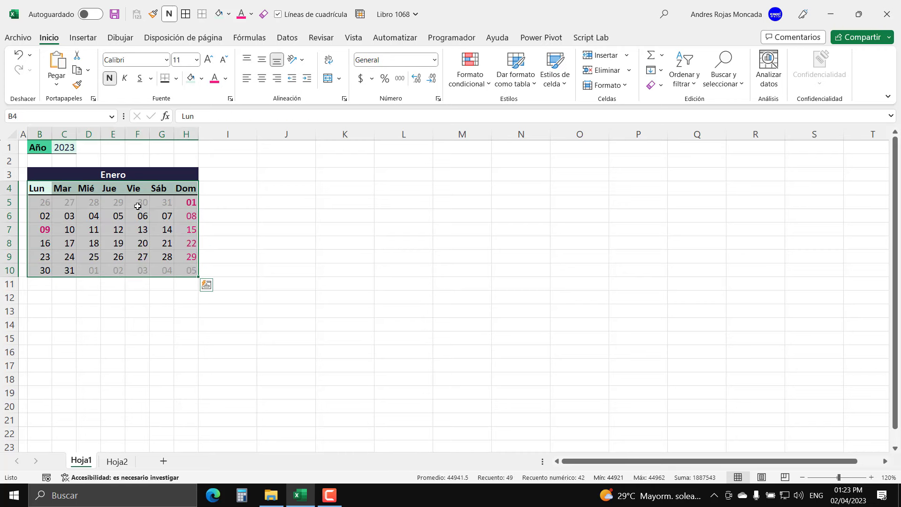
left_click(262, 81)
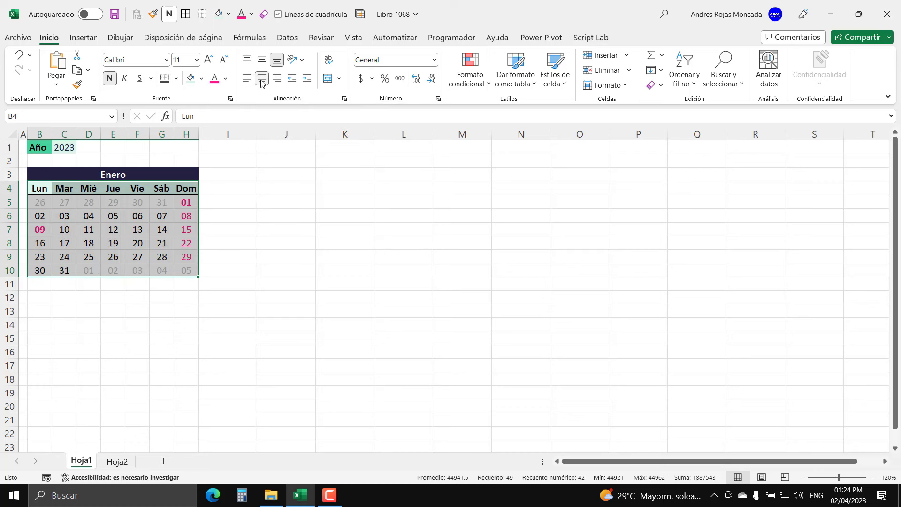
left_click(77, 240)
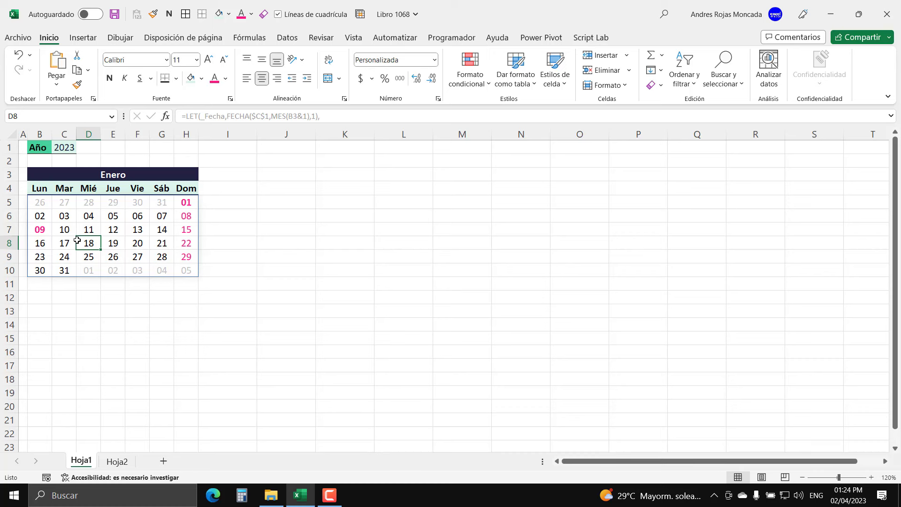
- Set the Año label and year cells' font colour to Automático
left_click_drag(42, 148, 57, 148)
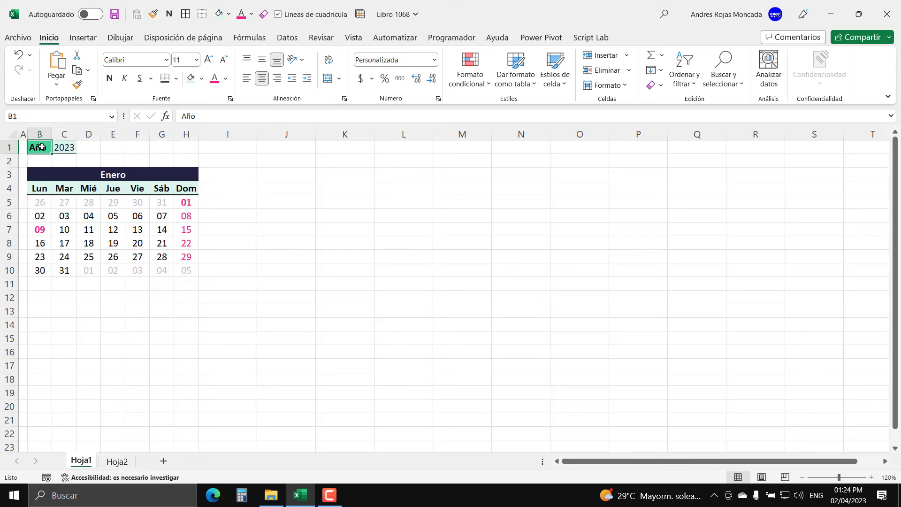
left_click(225, 78)
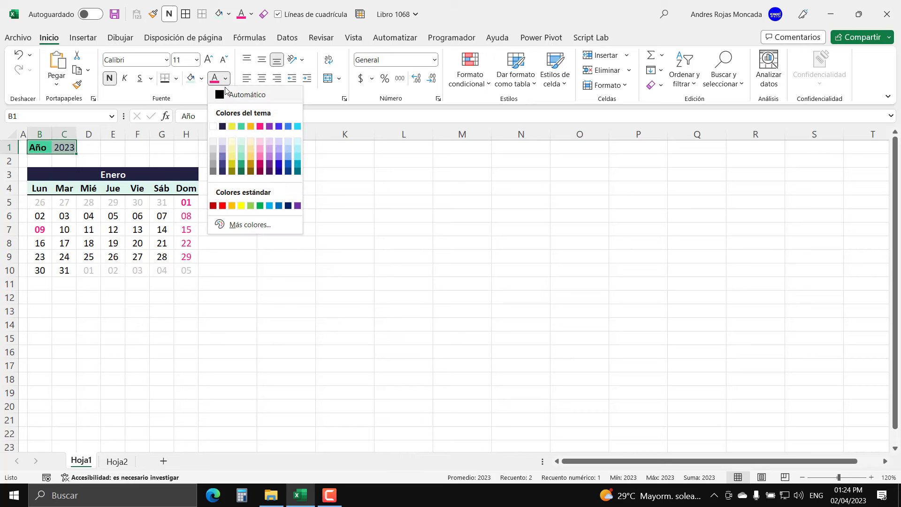
left_click(227, 96)
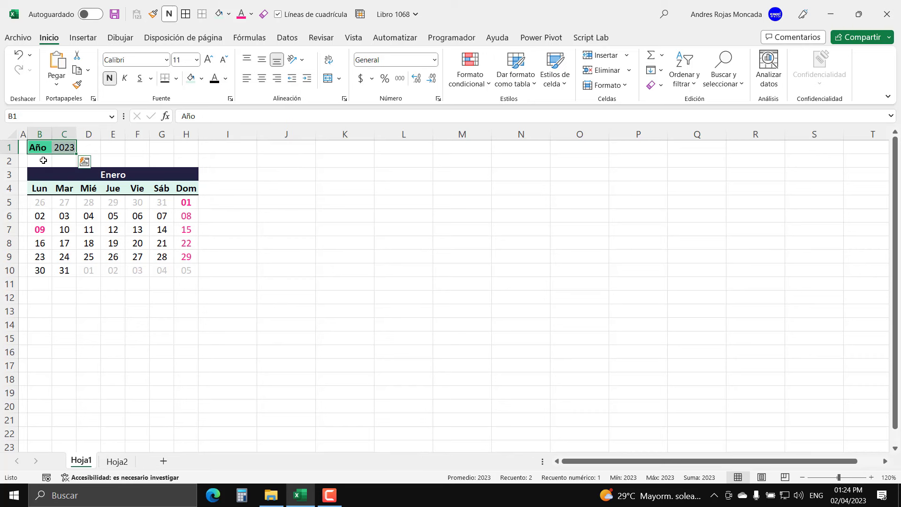
- Narrow column I to width 1 as a spacer
left_click(227, 132)
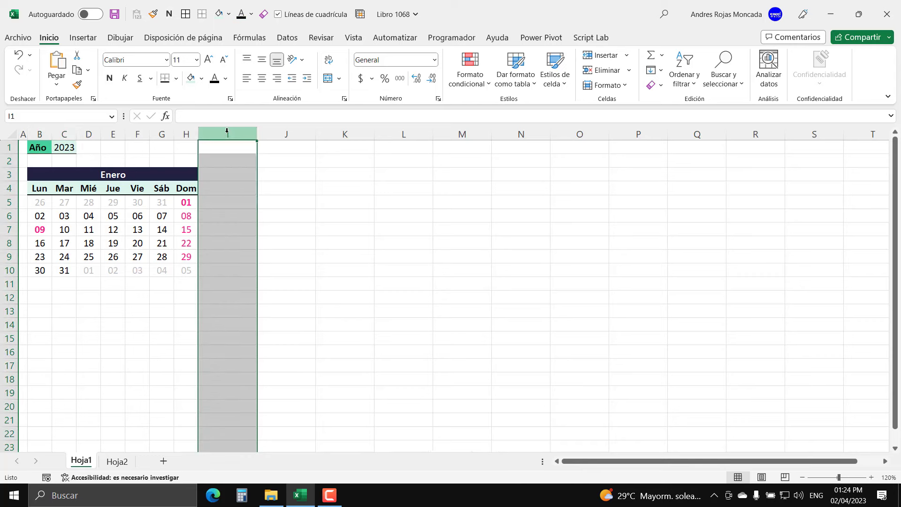
right_click(228, 132)
left_click(261, 322)
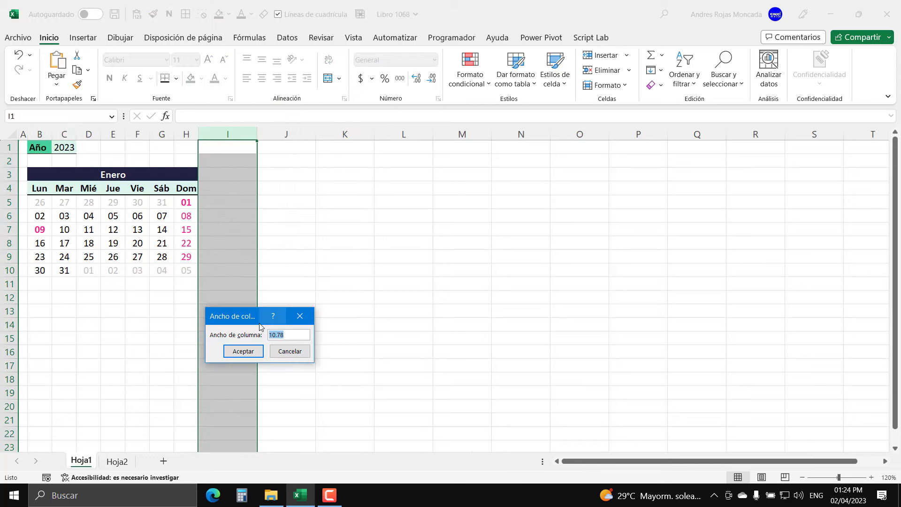
type("1")
key("Return")
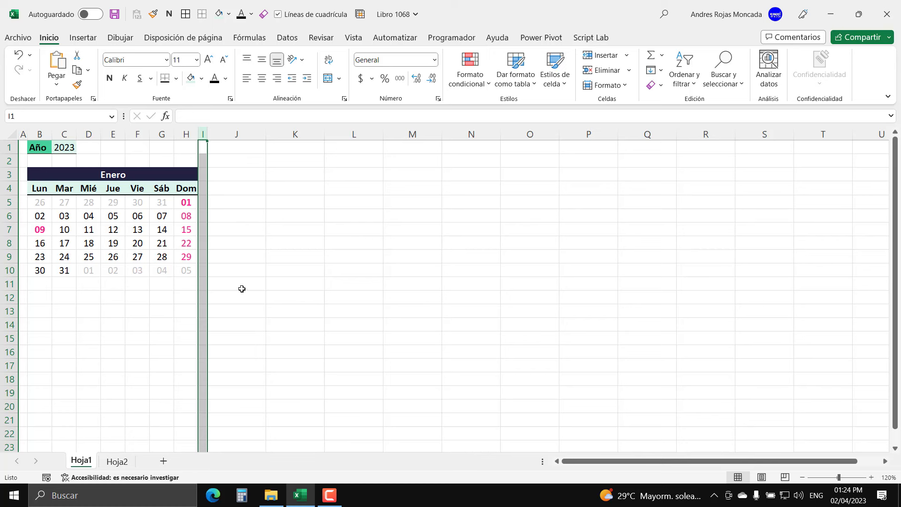
left_click(232, 174)
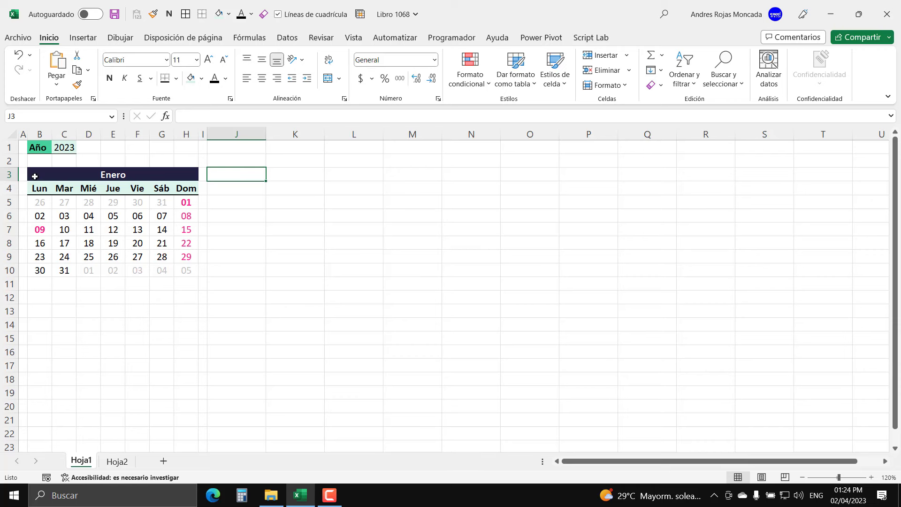
- Copy the January calendar B3:H10 to J3 and retitle the copy 'Febrero'
left_click_drag(34, 176, 187, 269)
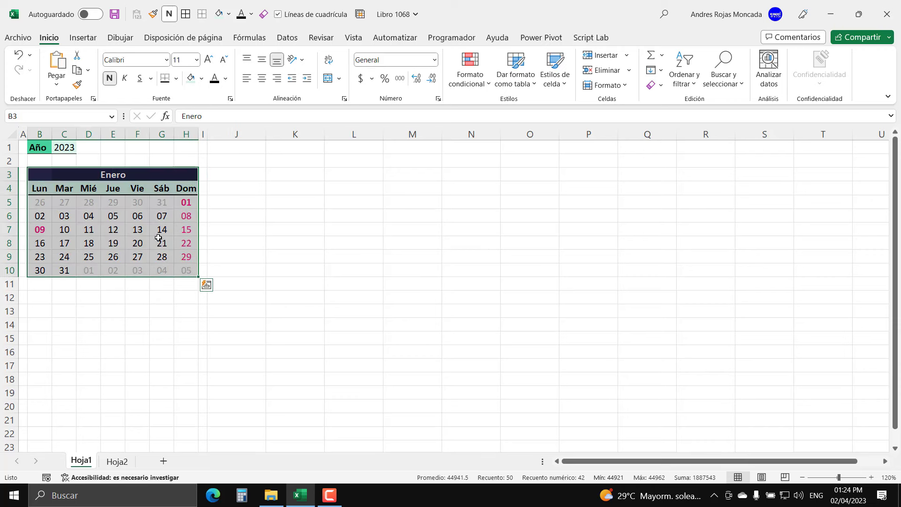
key("ctrl+c")
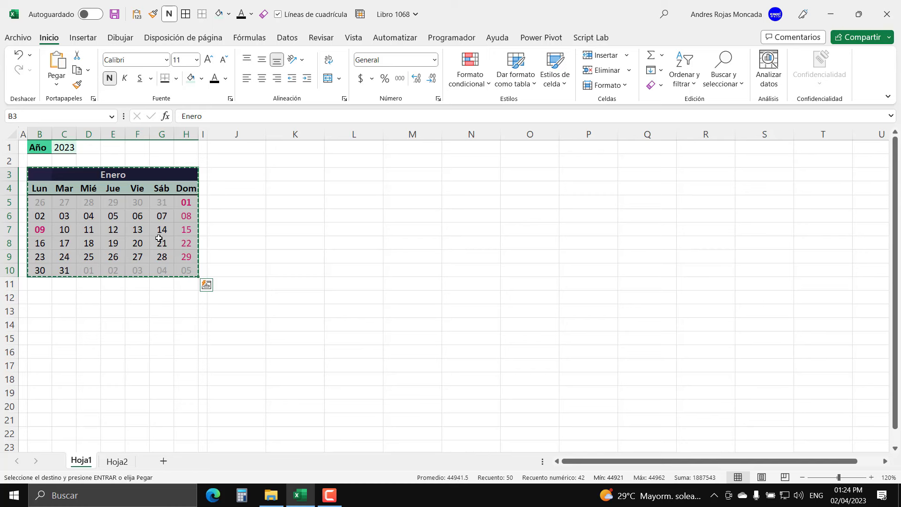
left_click(214, 174)
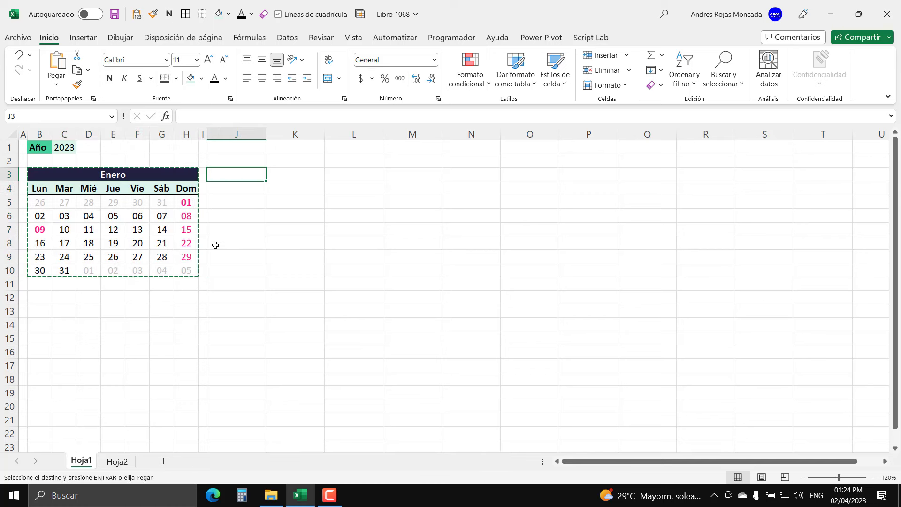
key("ctrl+v")
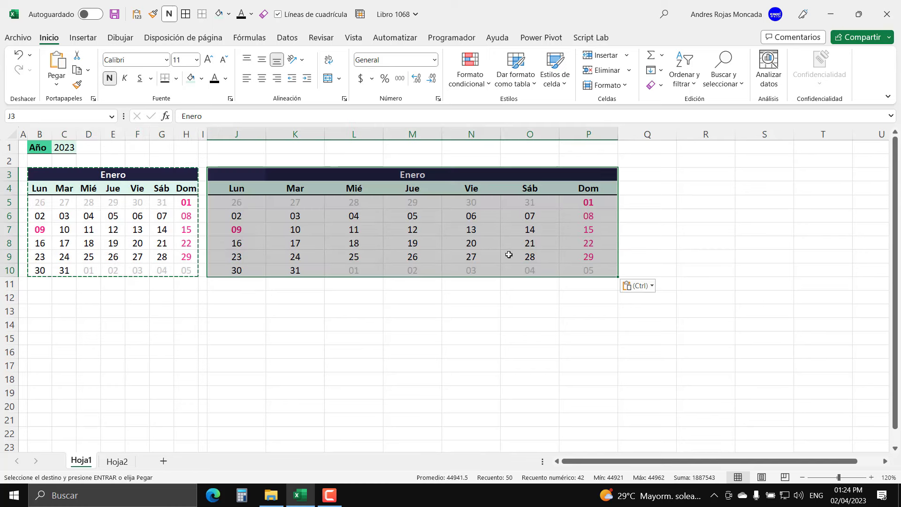
left_click(238, 175)
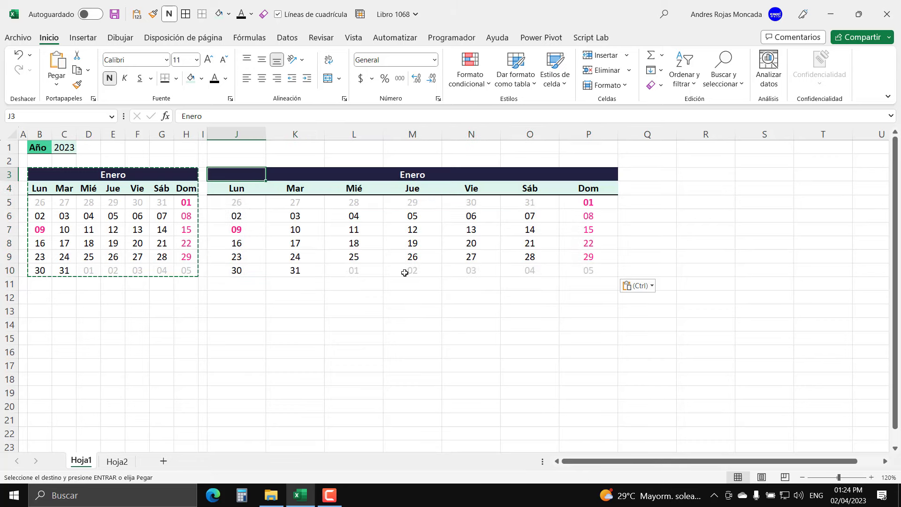
type("Febrero")
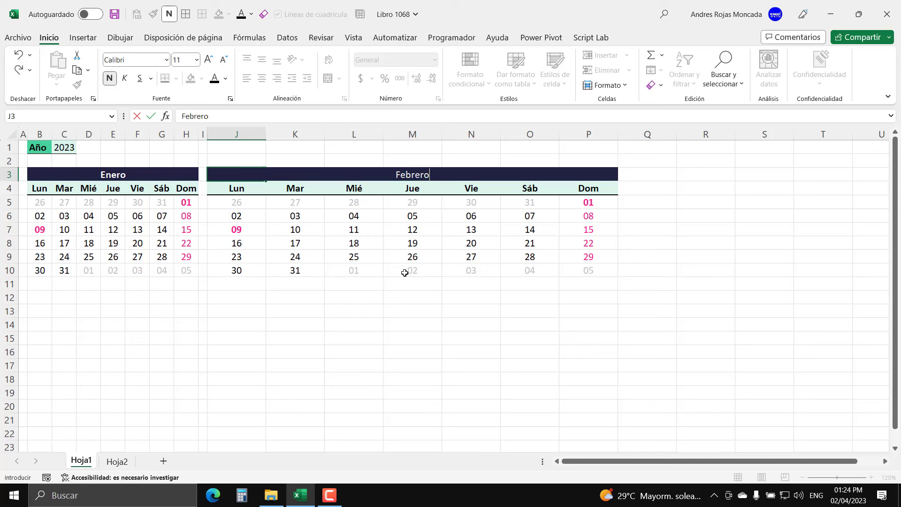
key("Return")
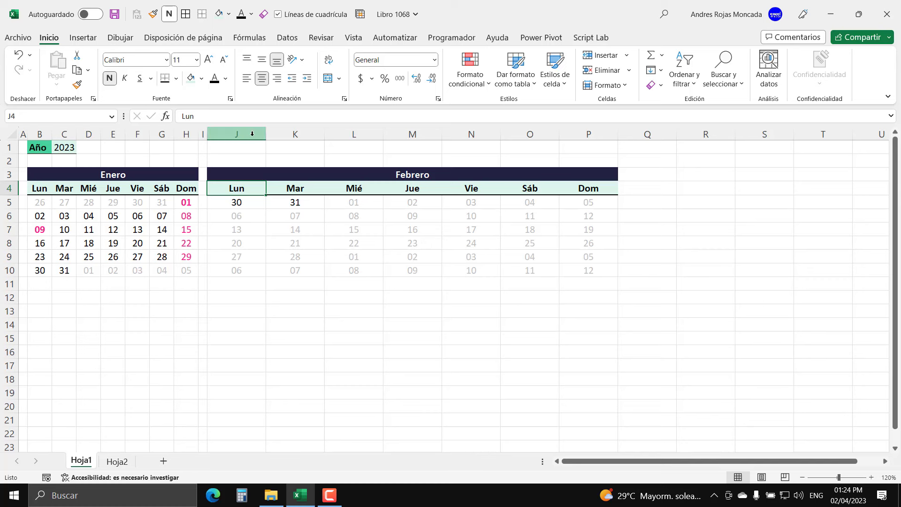
- Narrow columns J–P to width 4 and select the February dates J5:P10
left_click_drag(249, 133, 586, 128)
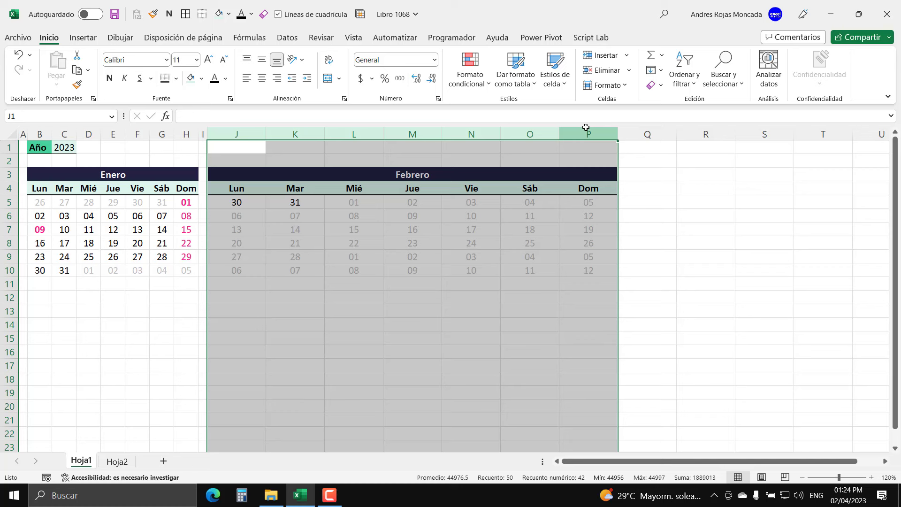
right_click(586, 128)
left_click(618, 319)
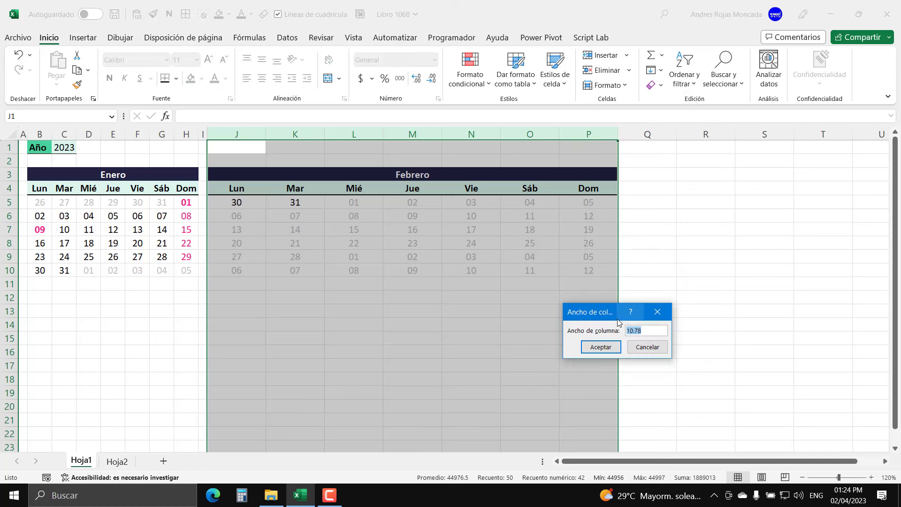
key("Return")
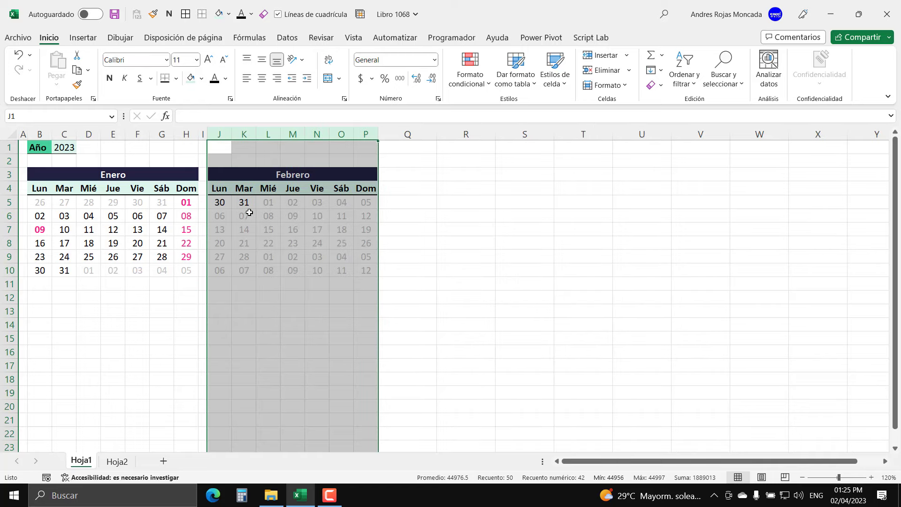
left_click_drag(219, 202, 371, 267)
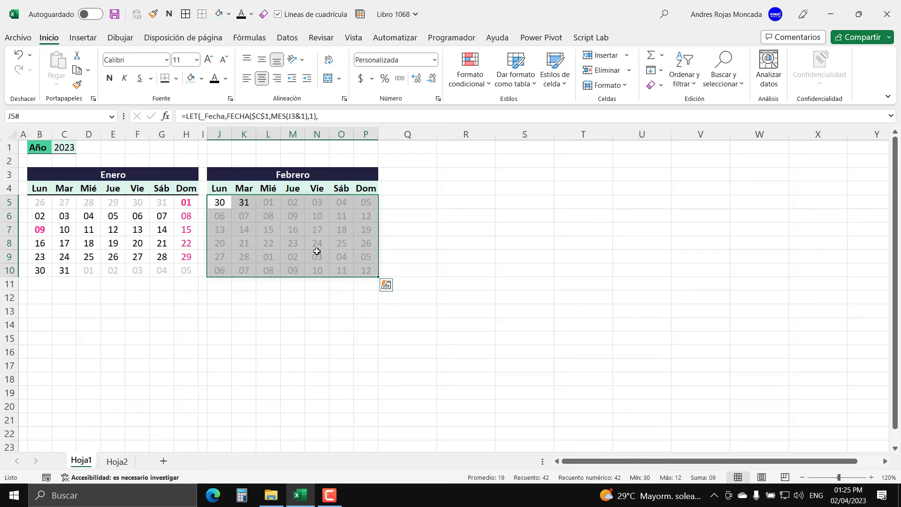
- Change the MES rule's reference from $B$3 to $J$3, checking against the system calendar
left_click(473, 82)
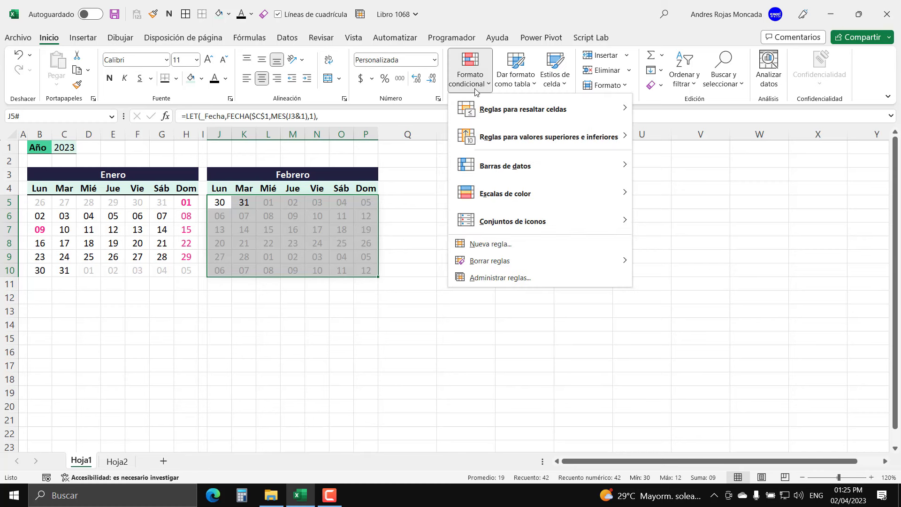
left_click(483, 278)
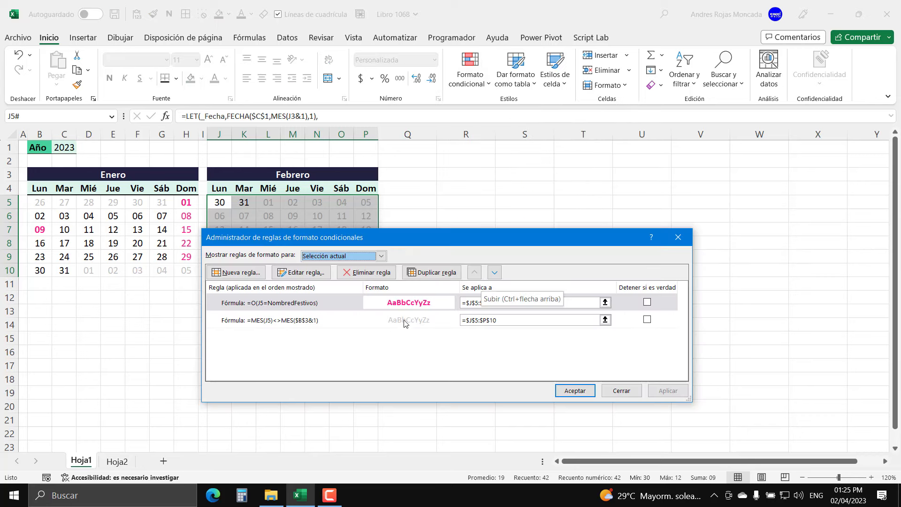
left_click(320, 324)
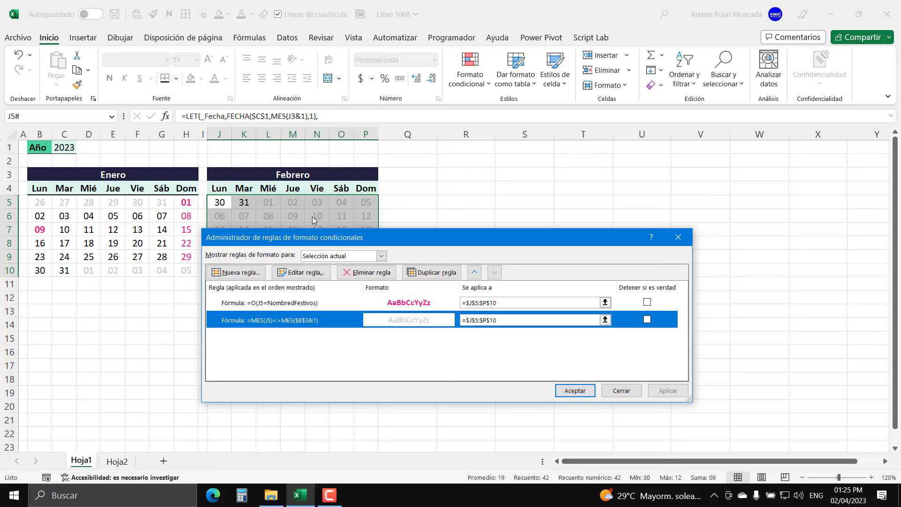
left_click(304, 276)
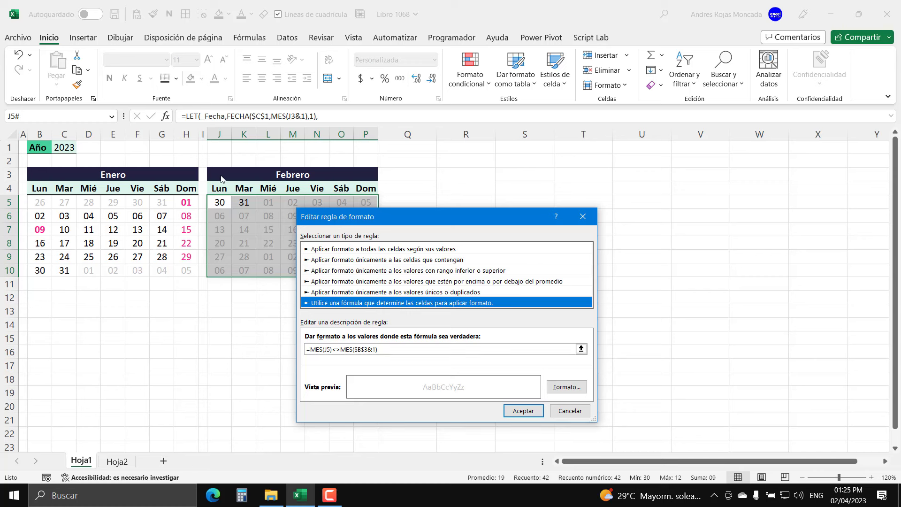
left_click(360, 350)
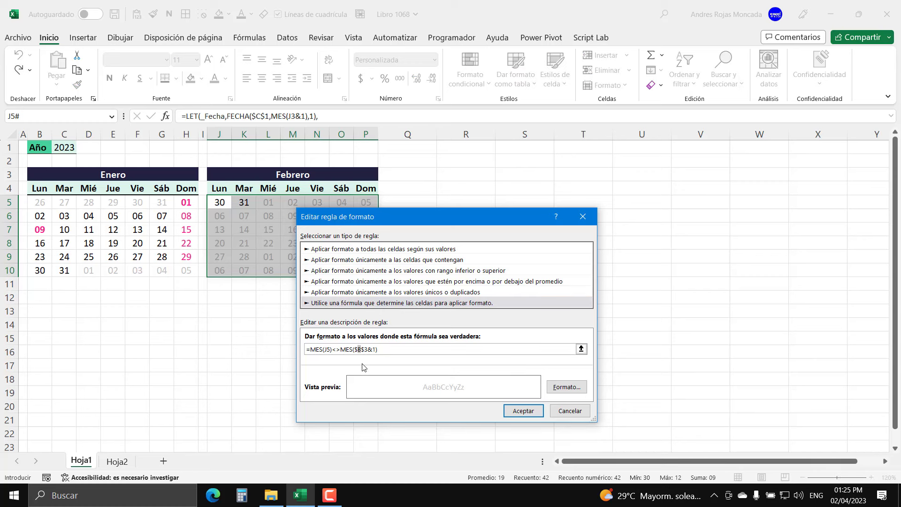
type("J")
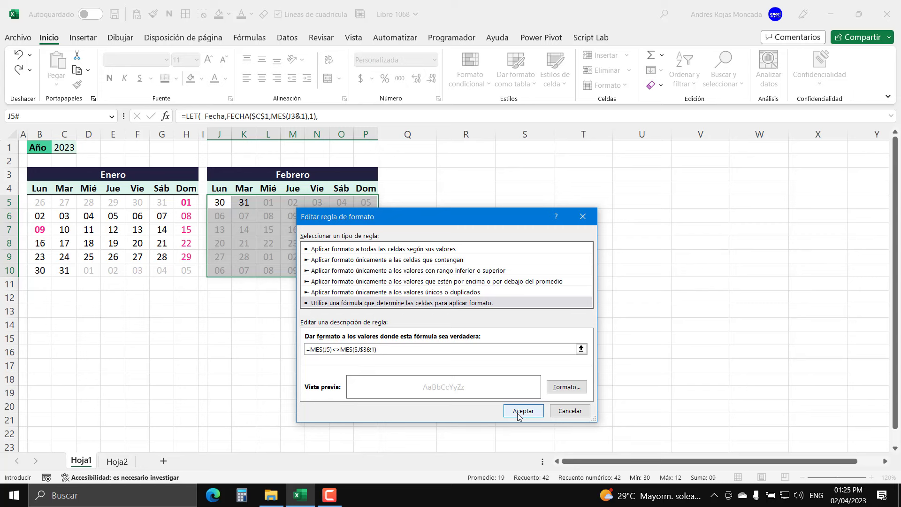
left_click(519, 410)
left_click(660, 390)
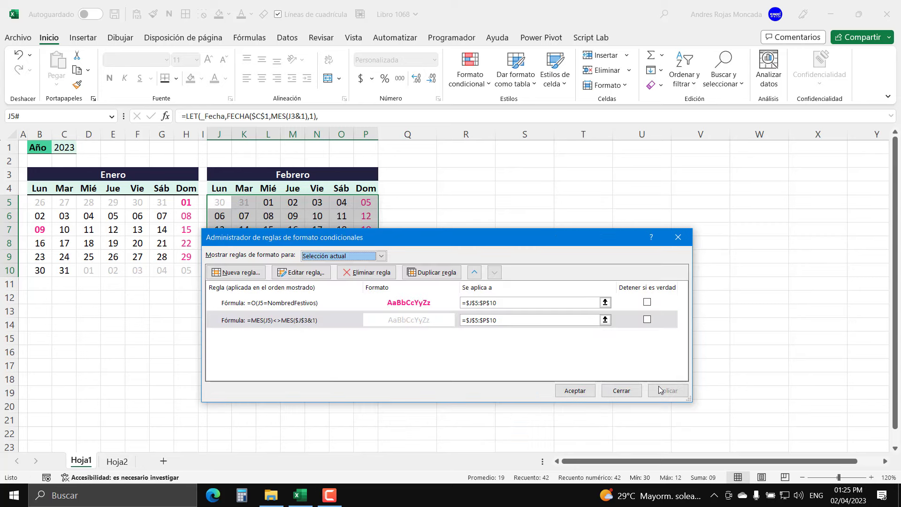
left_click(576, 390)
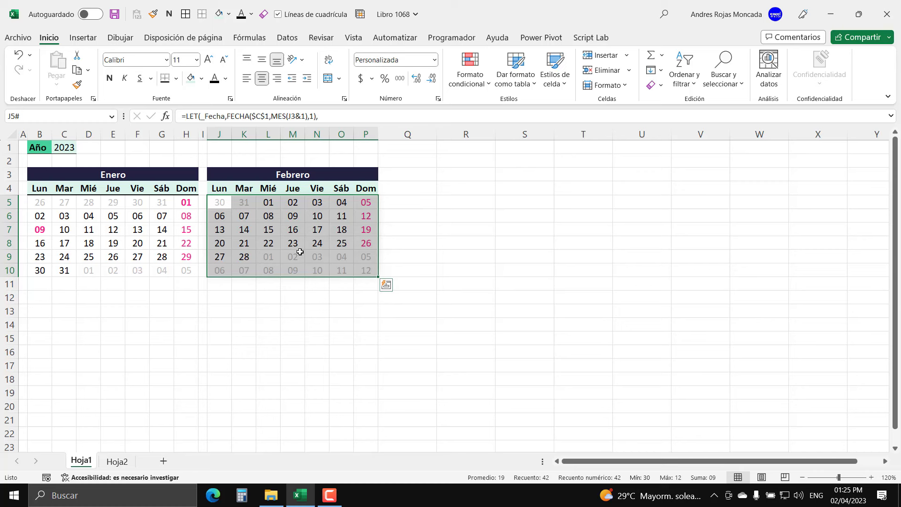
left_click(220, 208)
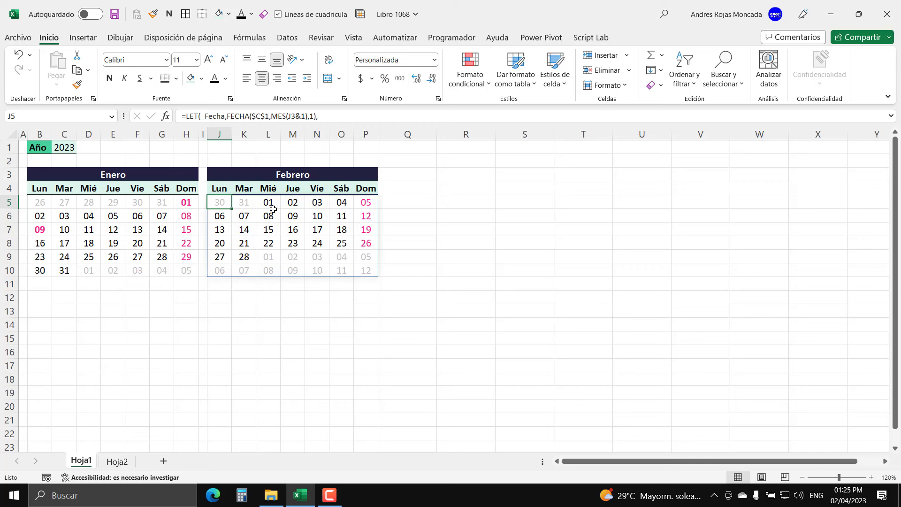
left_click(848, 496)
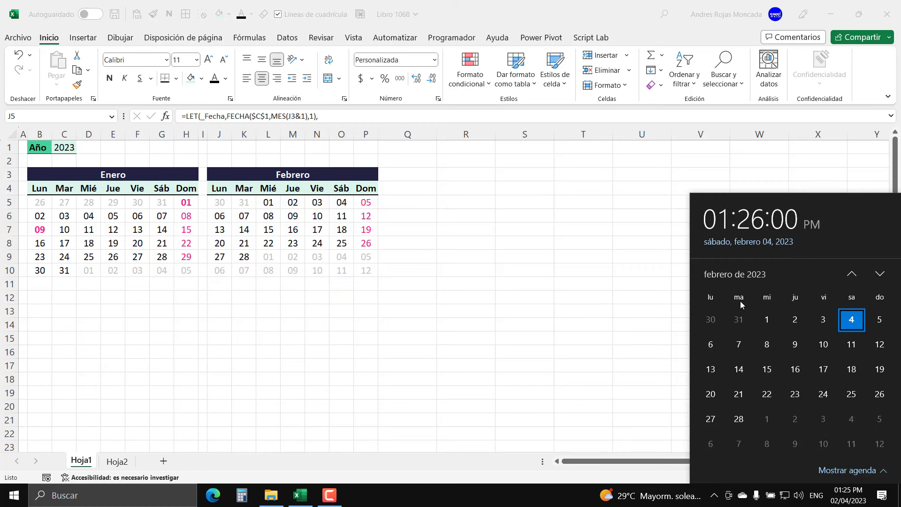
left_click(466, 302)
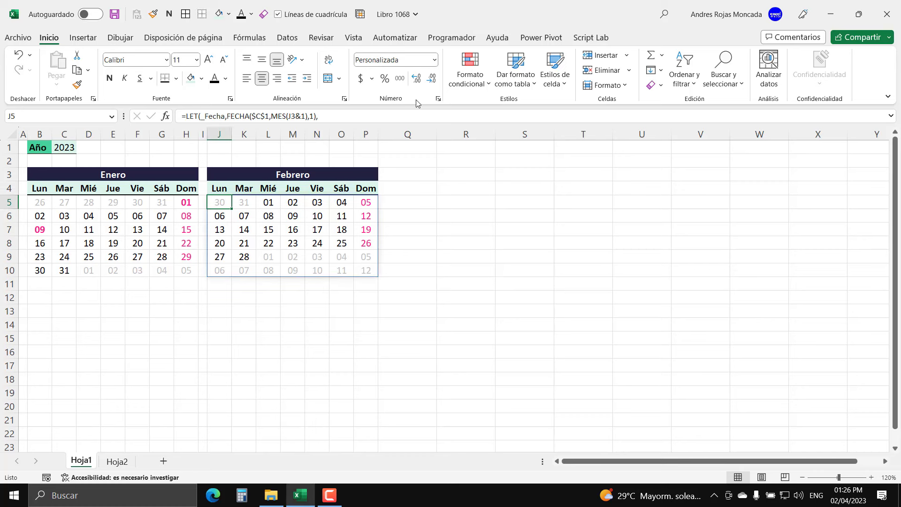
- Copy the February calendar J3:P10 to R3
mouse_move(230, 178)
left_mouse_down()
mouse_move(359, 257)
mouse_move(360, 270)
left_mouse_up()
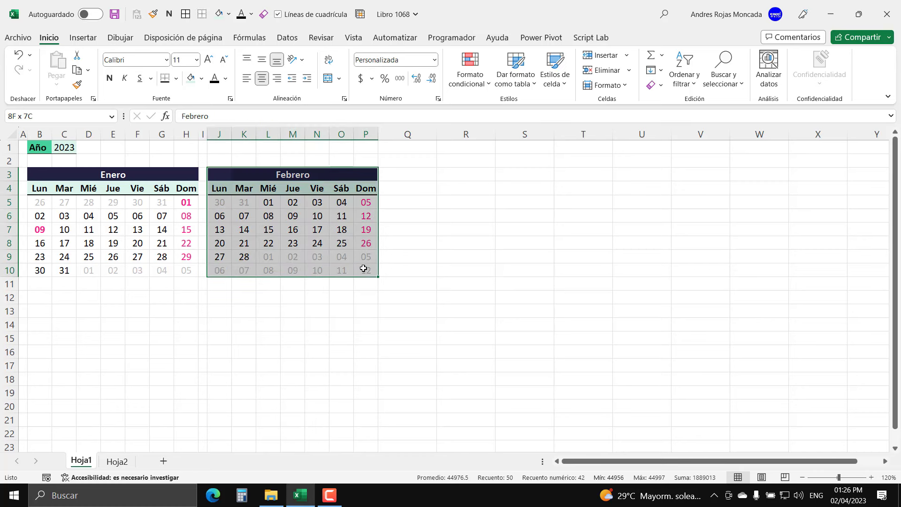
key("ctrl+c")
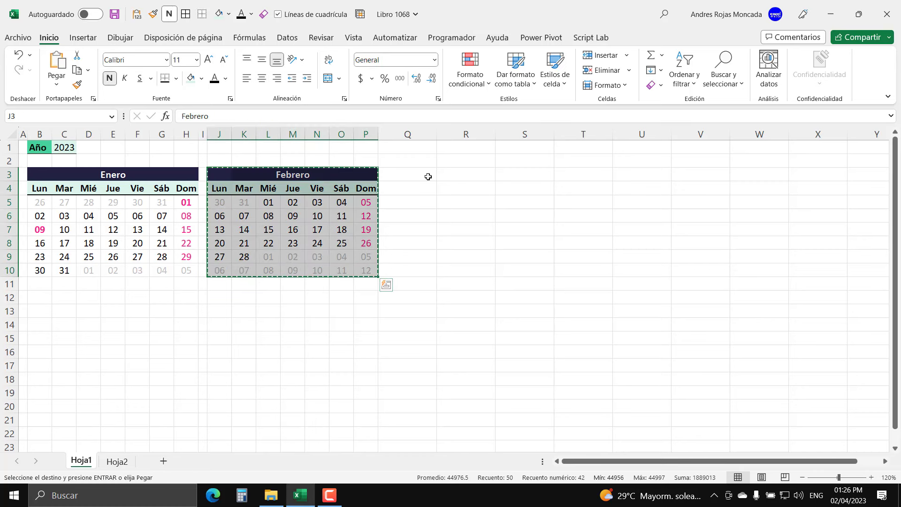
left_click(442, 176)
key("ctrl+v")
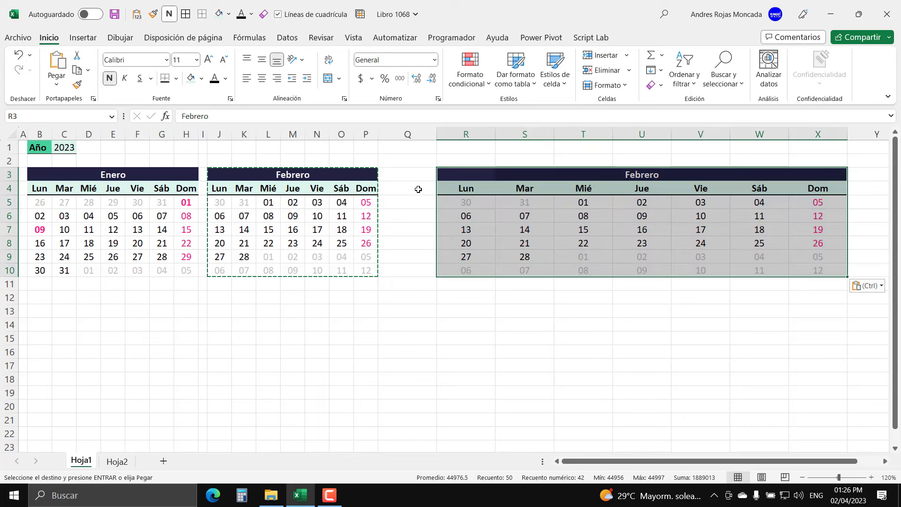
- Set column Q width to 2 and columns R–X width to 4
right_click(407, 134)
left_click(453, 324)
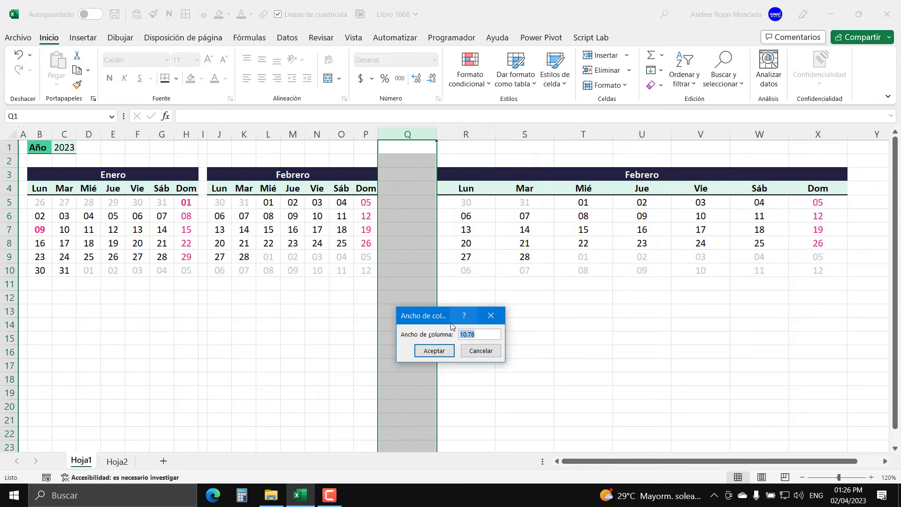
type("2")
key("Return")
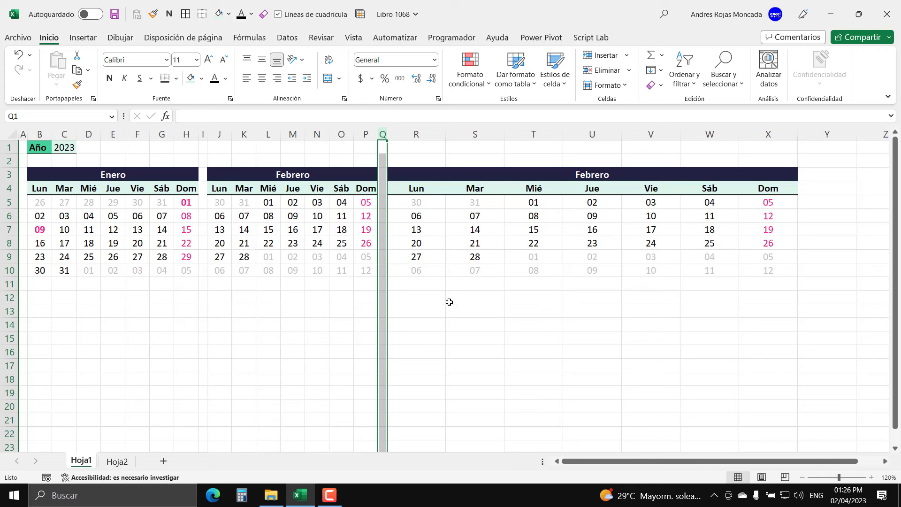
left_click_drag(416, 134, 752, 135)
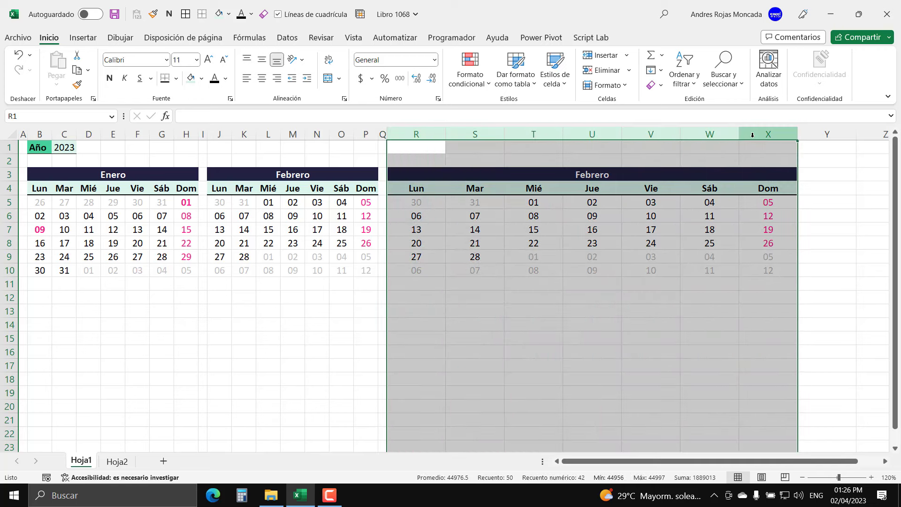
right_click(752, 136)
left_click(771, 323)
type("4")
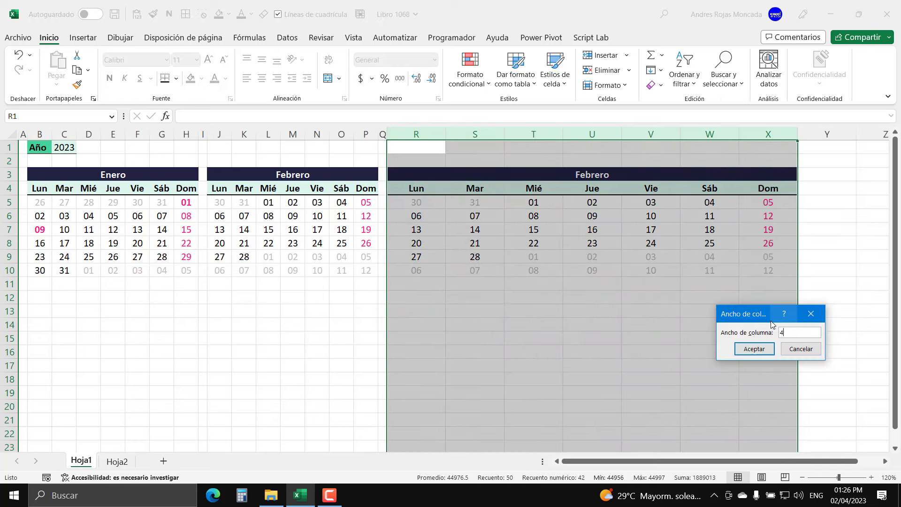
key("Return")
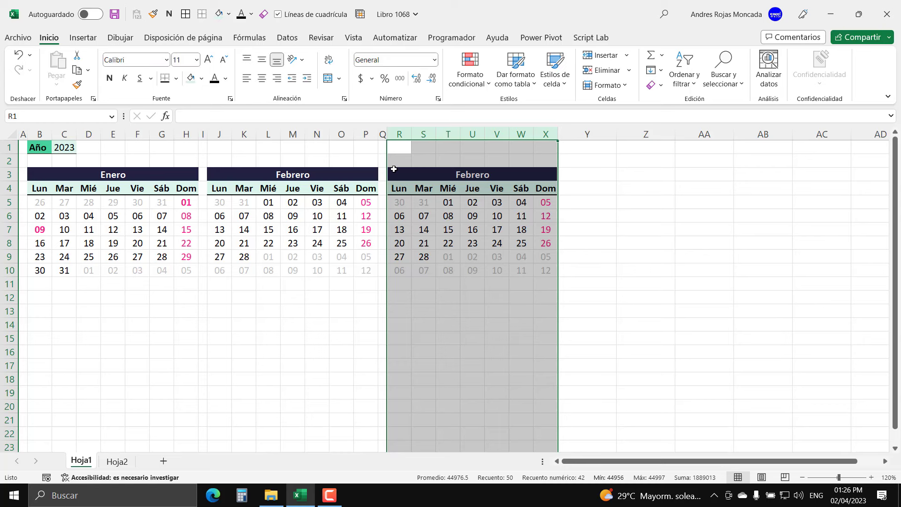
- Title the copy 'Marzo' in R3 and select its date cells R5:X10
key("Down")
key("Down")
type("Ma")
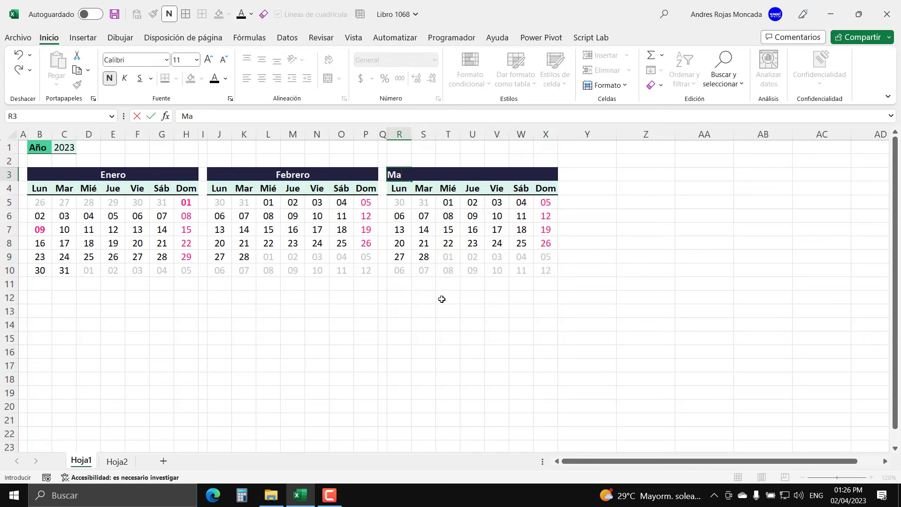
type("rzo")
key("Return")
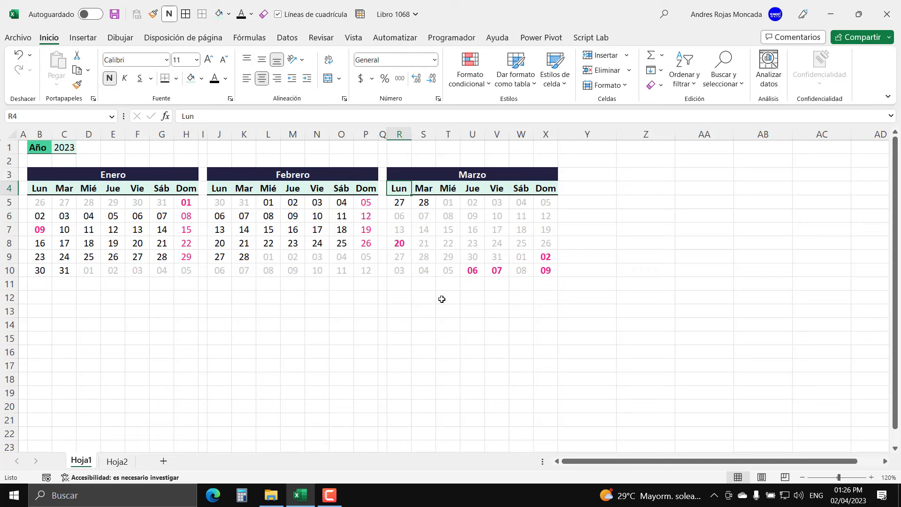
left_click_drag(400, 203, 546, 271)
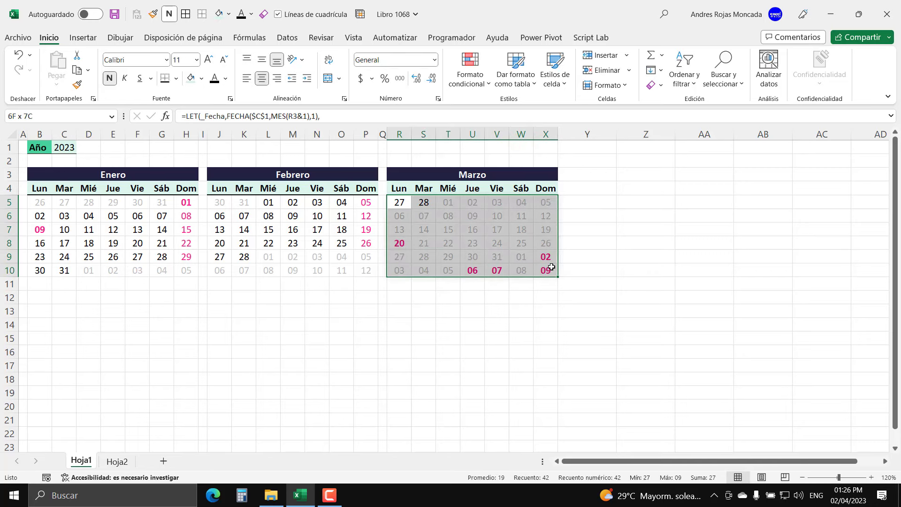
- Edit the March block's MES rule to reference $R$3 instead of $J$3
left_click(479, 77)
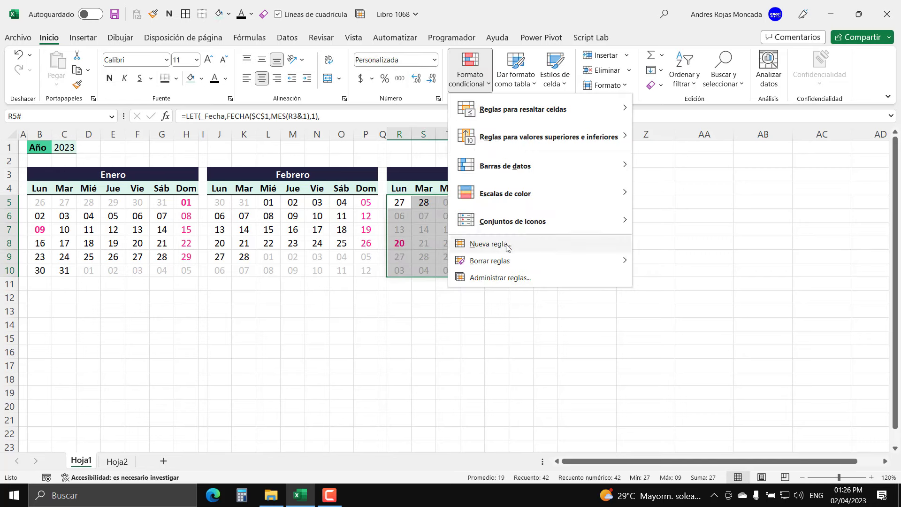
left_click(503, 280)
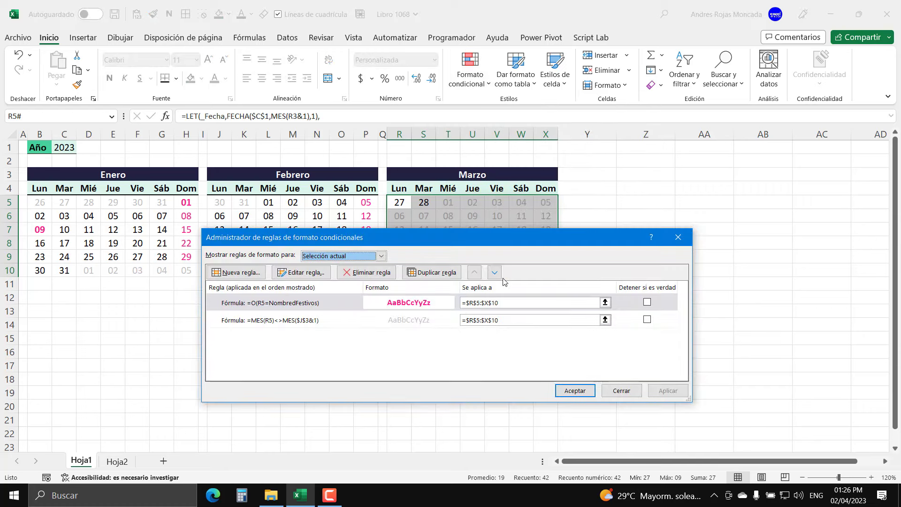
left_click(266, 323)
left_click(313, 272)
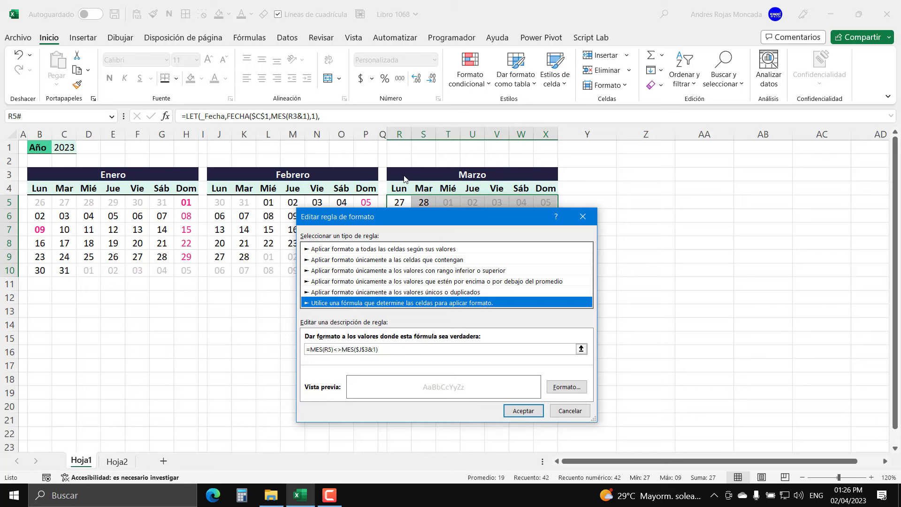
left_click(361, 350)
key("BackSpace")
type("R")
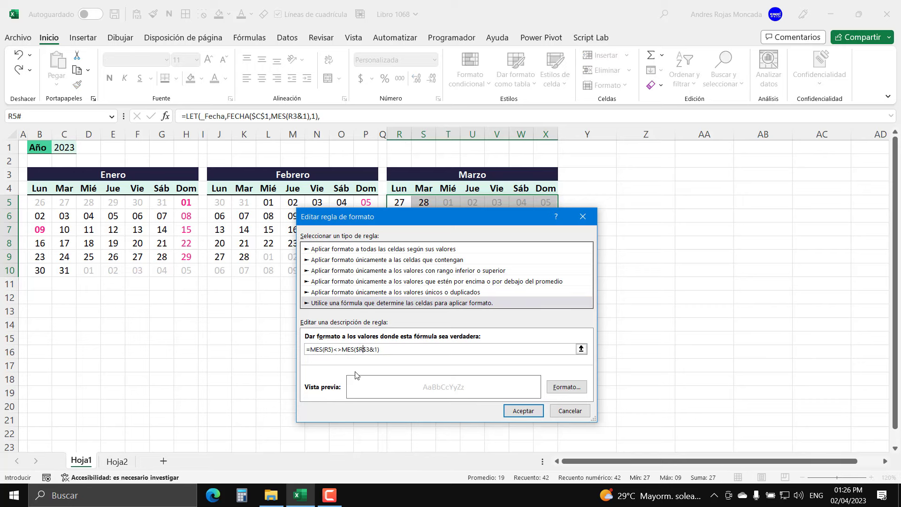
left_click(523, 411)
left_click(657, 391)
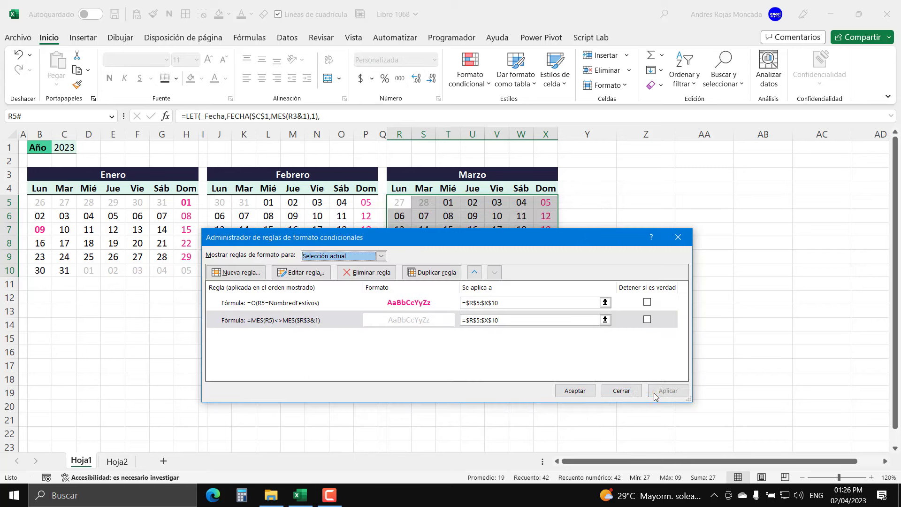
left_click(575, 391)
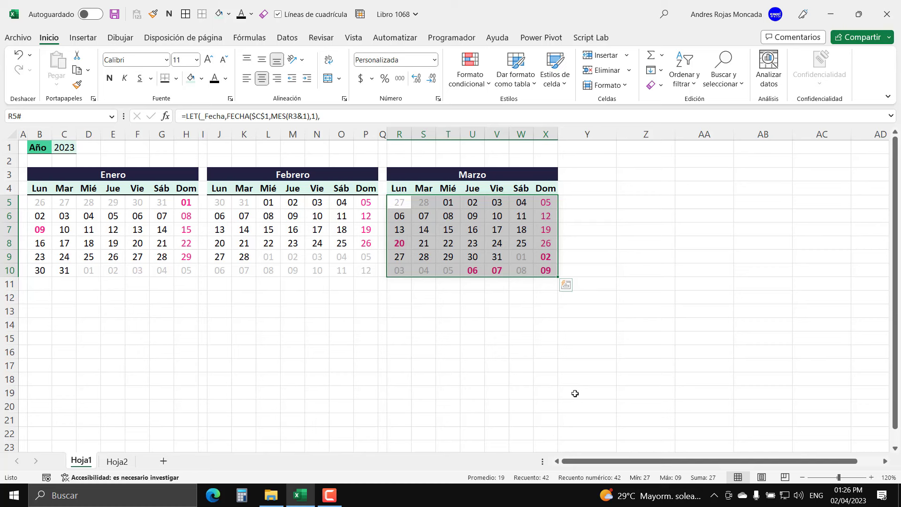
left_click(474, 272)
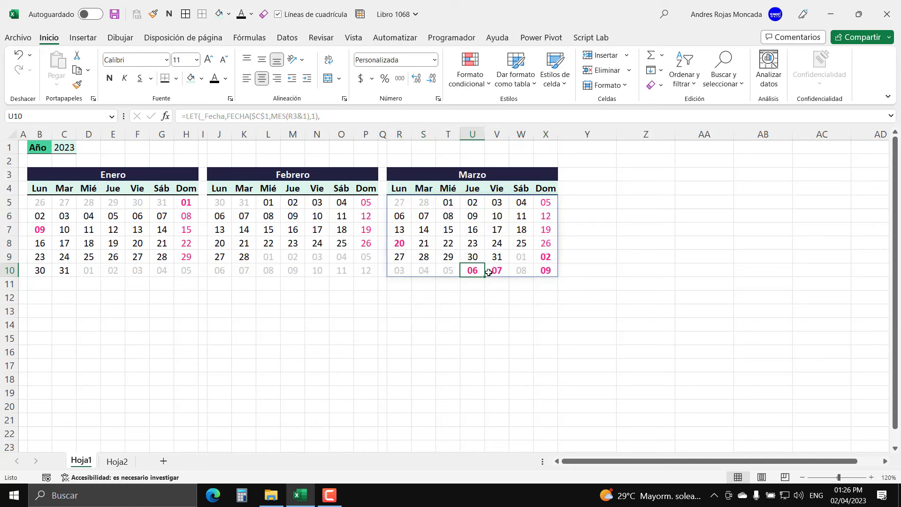
left_click(499, 272)
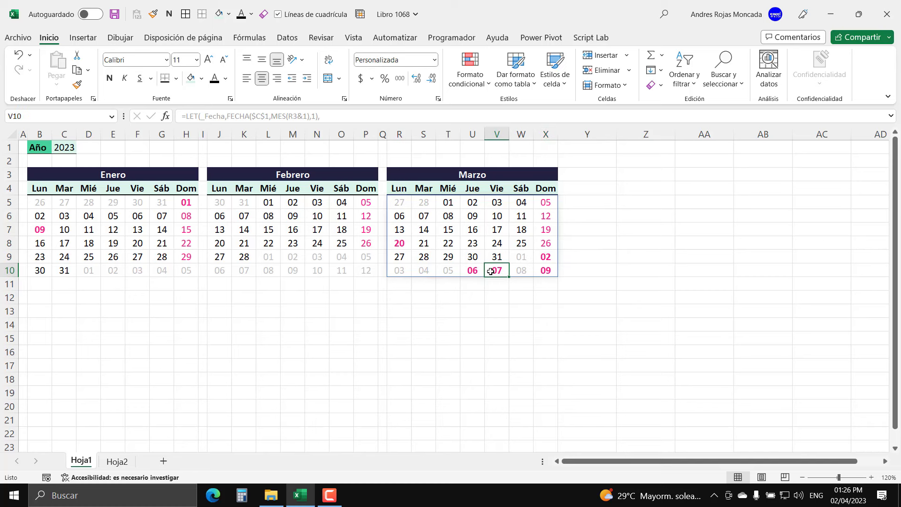
left_click(117, 461)
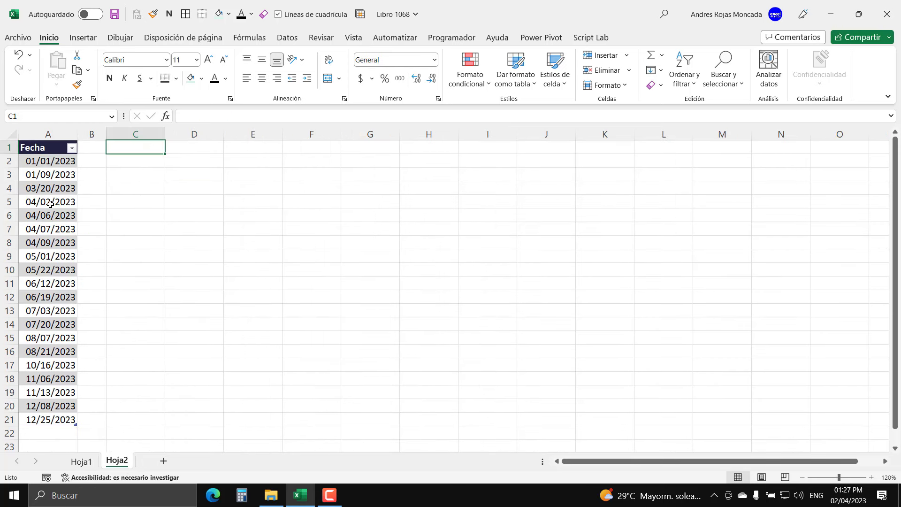
left_click_drag(51, 203, 53, 241)
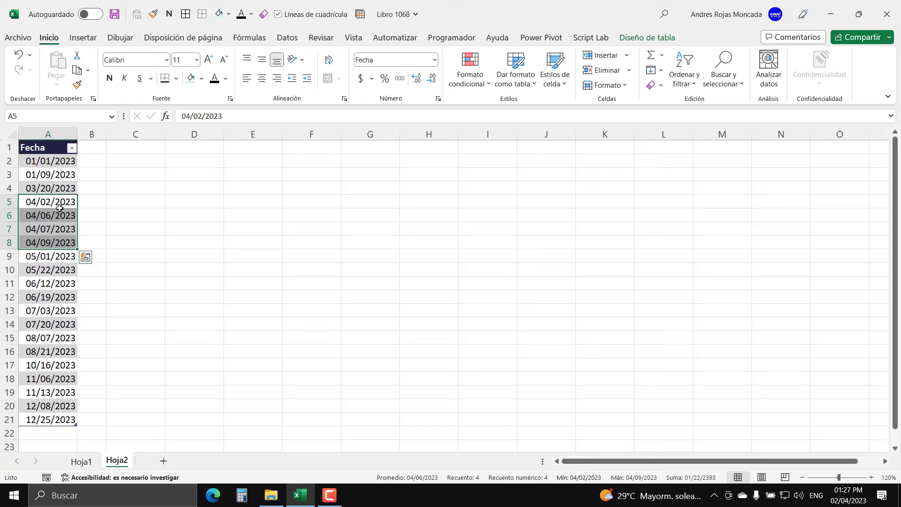
left_click(132, 149)
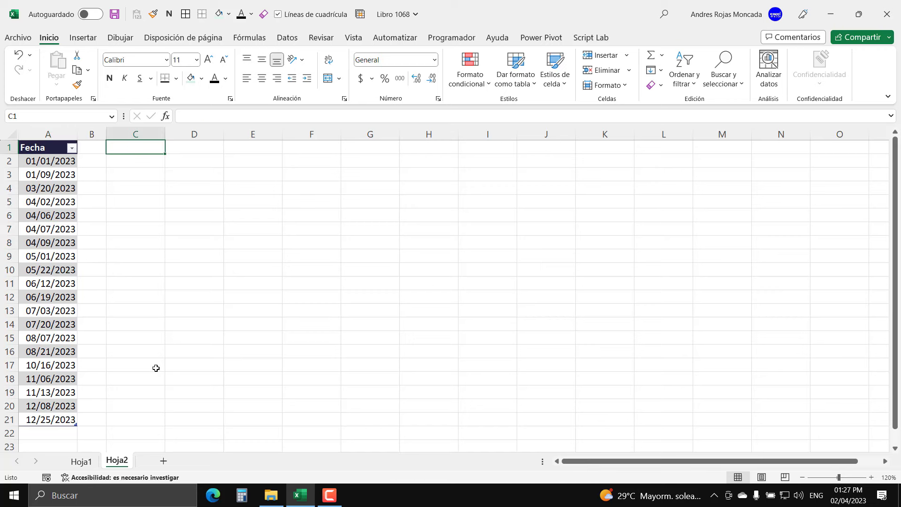
left_click(81, 462)
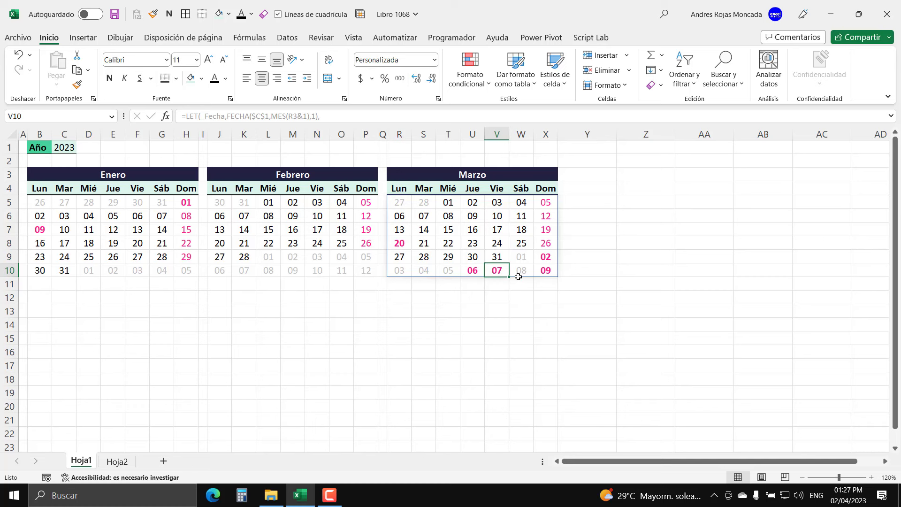
- Copy the Marzo calendar R3:X10 to Z3
left_click_drag(395, 175, 545, 266)
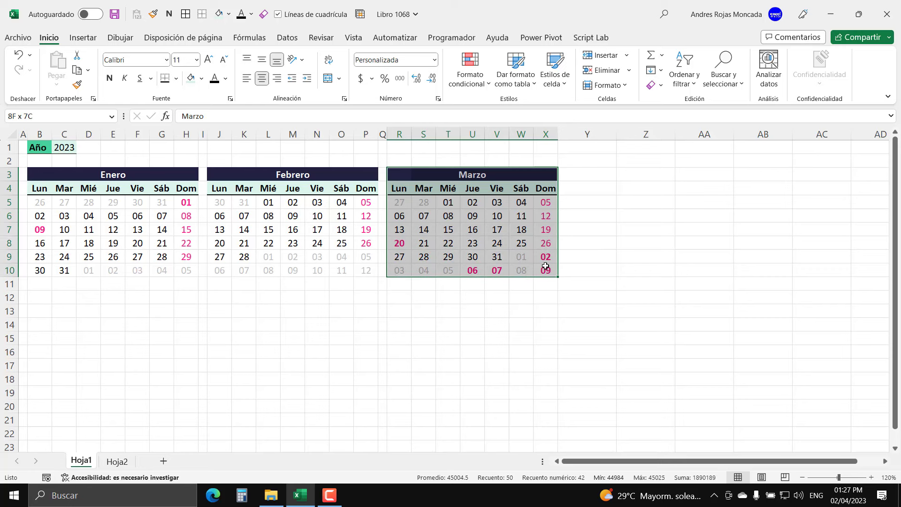
key("ctrl+c")
left_click(658, 176)
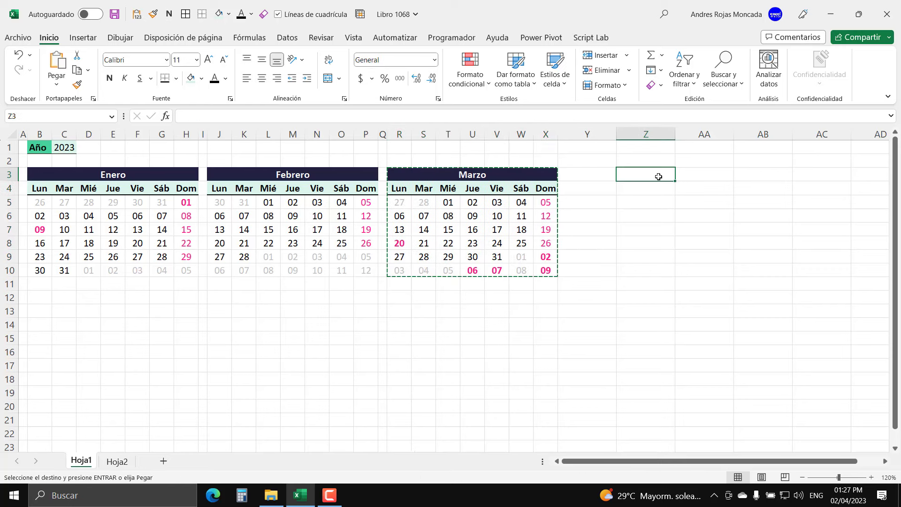
key("ctrl+v")
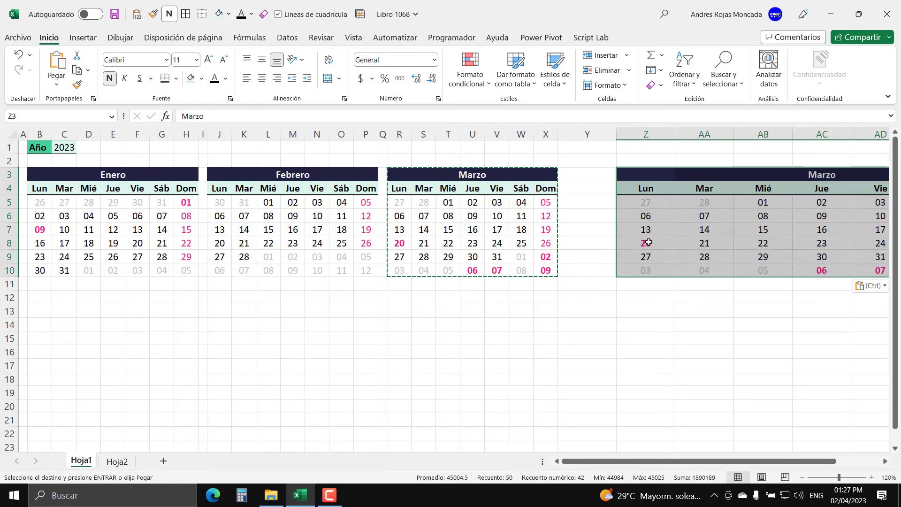
- Set spacer column Y to width 1
left_click(589, 136)
right_click(589, 136)
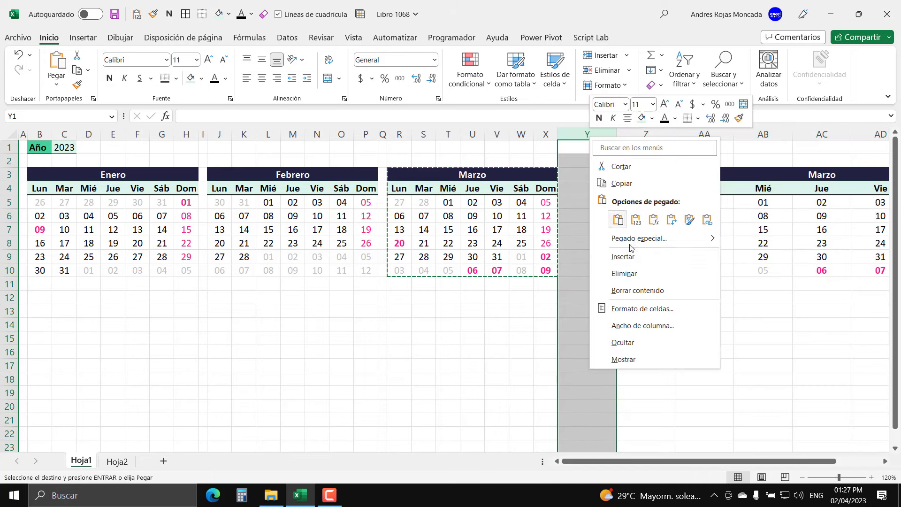
left_click(633, 324)
type("1")
key("Return")
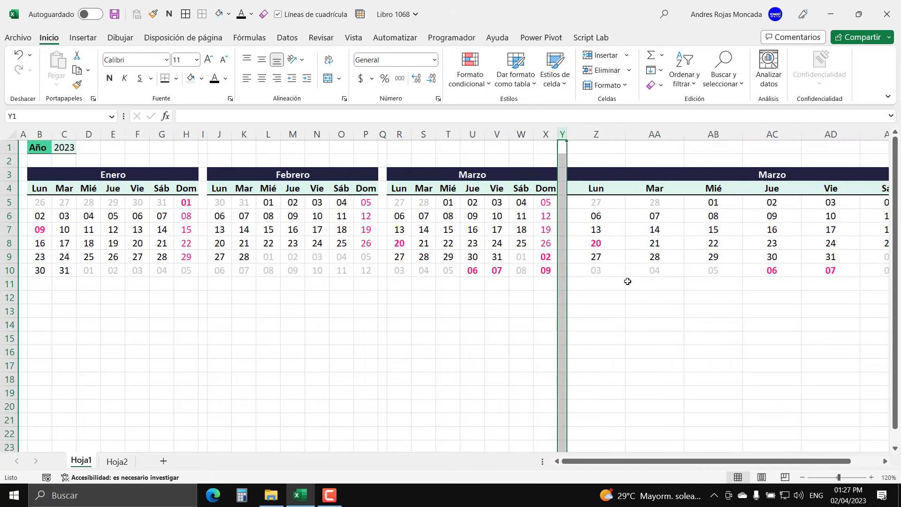
left_click(885, 461)
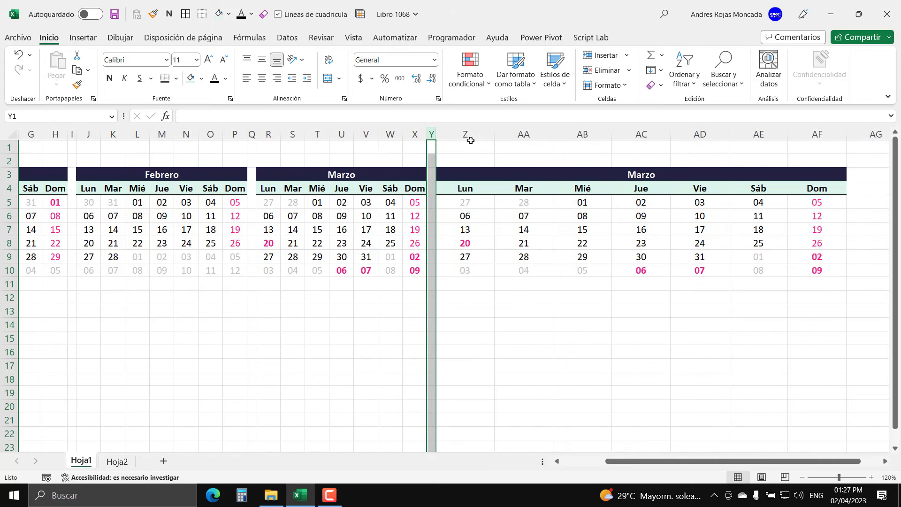
- Set columns Z through AF to width 4
left_click_drag(467, 134, 796, 134)
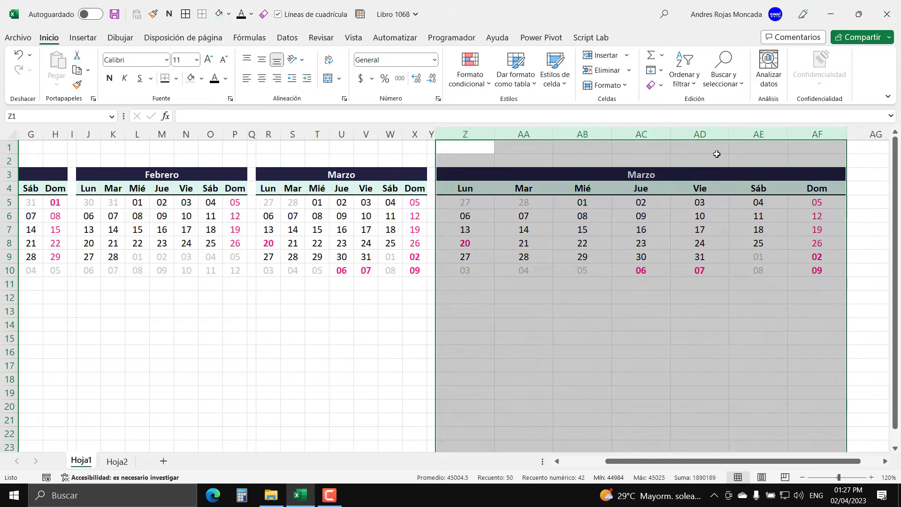
right_click(820, 135)
left_click(759, 321)
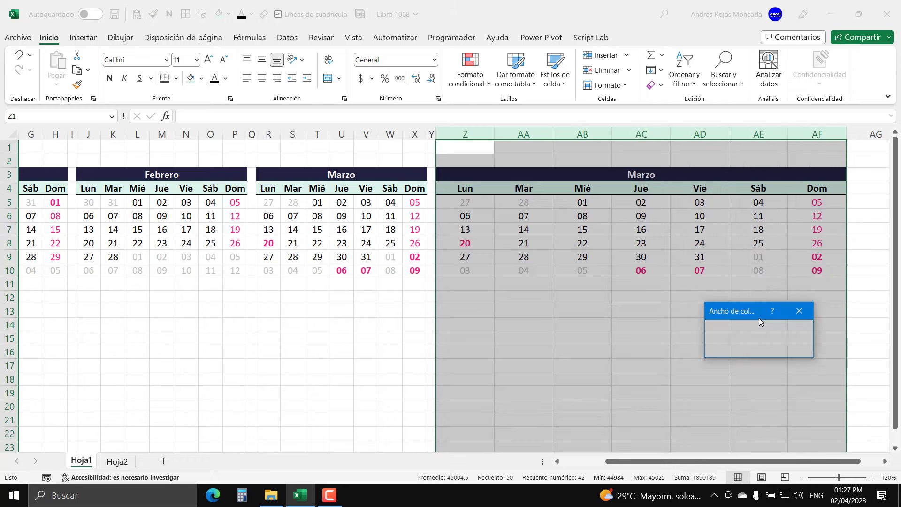
type("4")
key("Return")
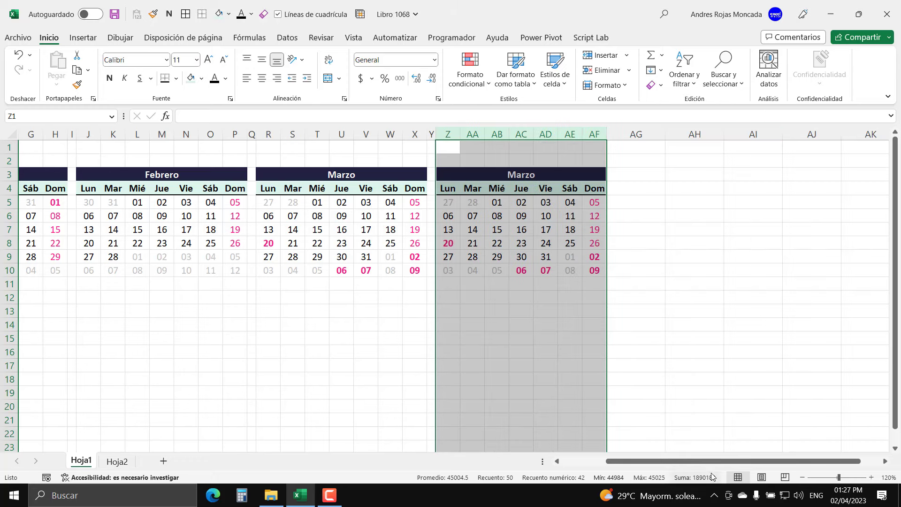
left_click_drag(704, 461, 680, 462)
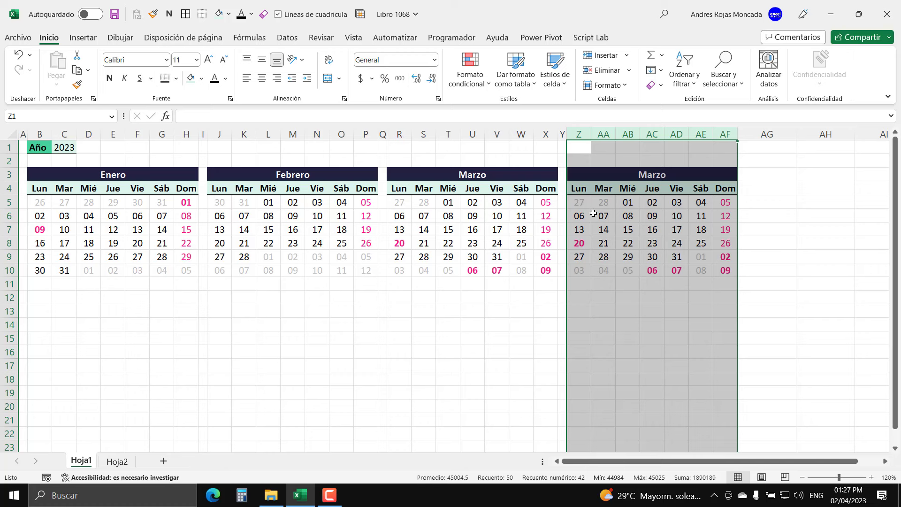
- Title the copy 'Abril' in Z3 and select its date cells Z5:AF10
left_click(581, 177)
type("A")
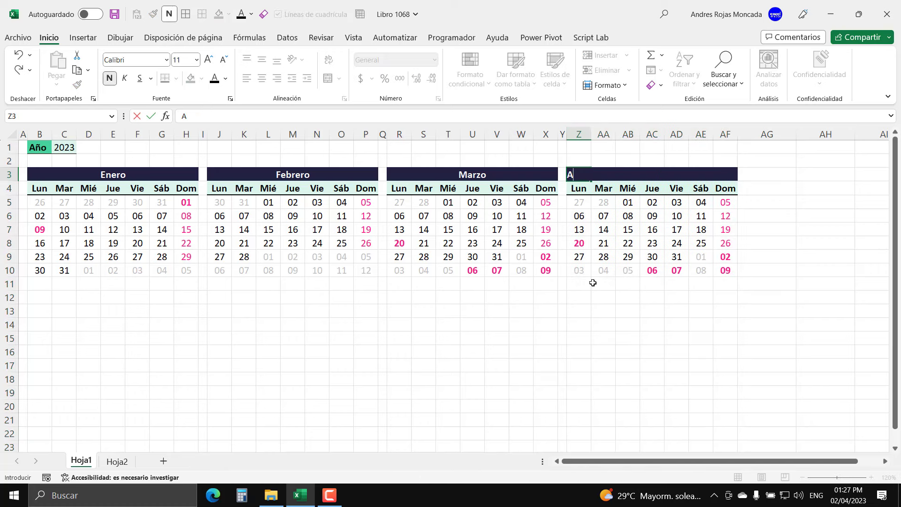
type("bril")
key("Return")
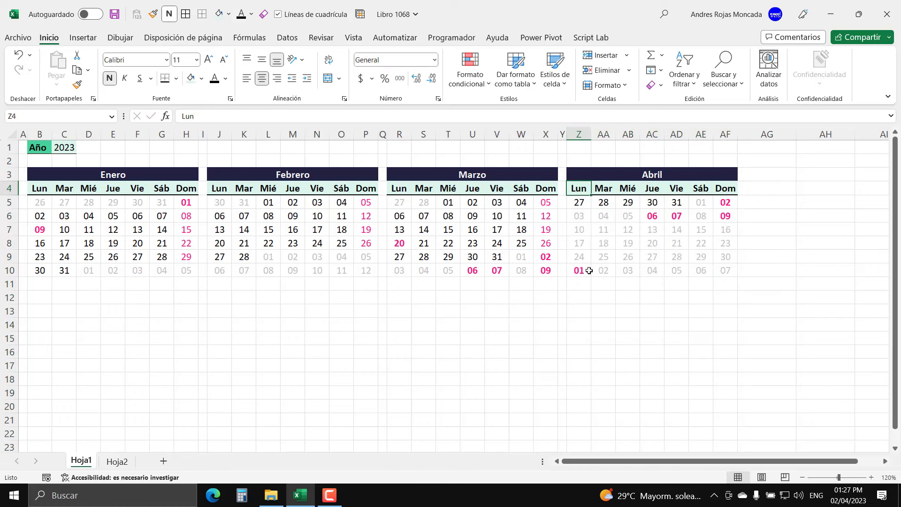
left_click_drag(581, 205, 725, 272)
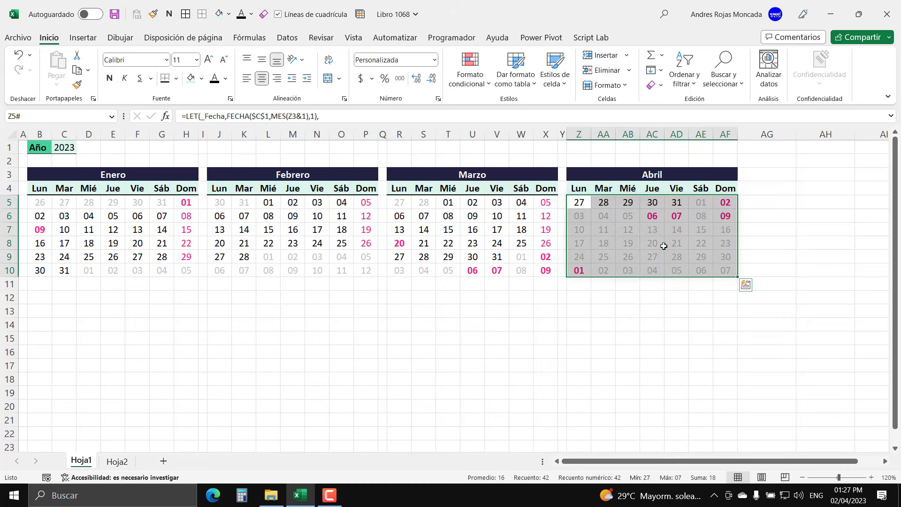
- Edit the Abril block's MES rule to reference $Z$3 instead of $R$3
left_click(470, 75)
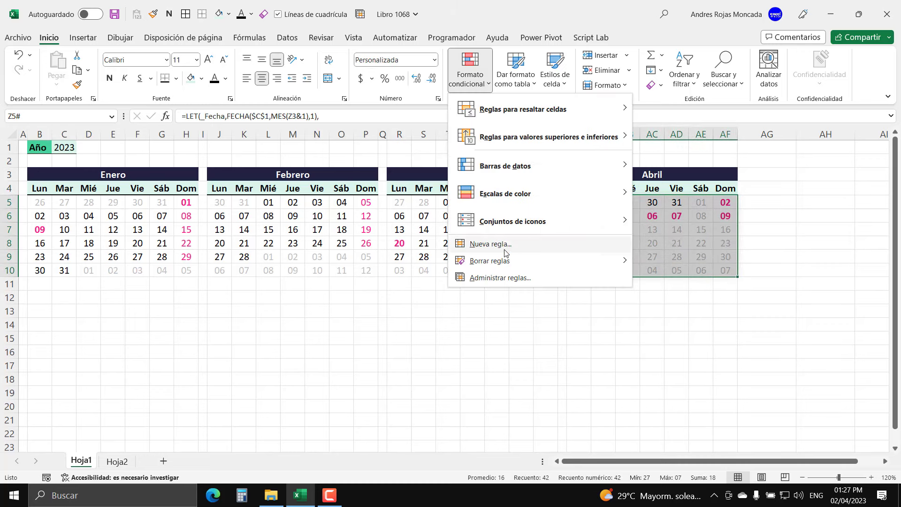
left_click(504, 278)
left_click(277, 322)
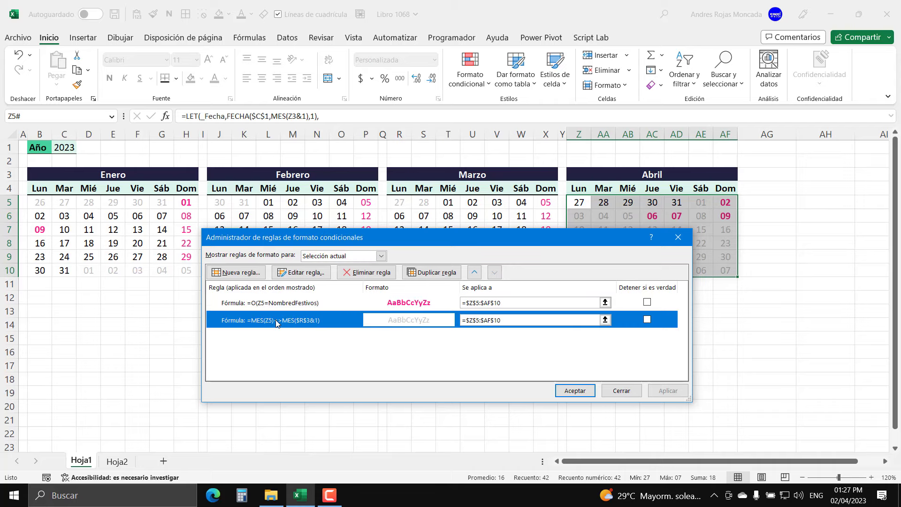
left_click(301, 272)
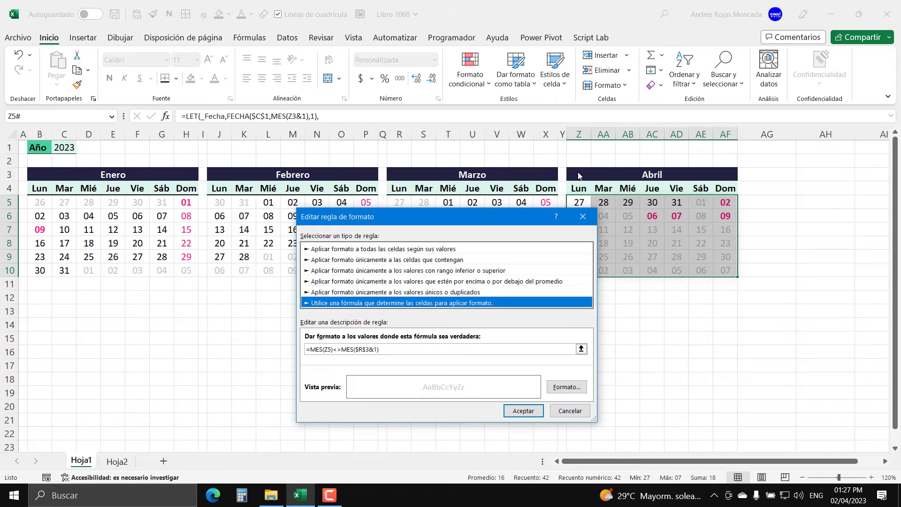
left_click(360, 349)
double_click(359, 349)
type("Z")
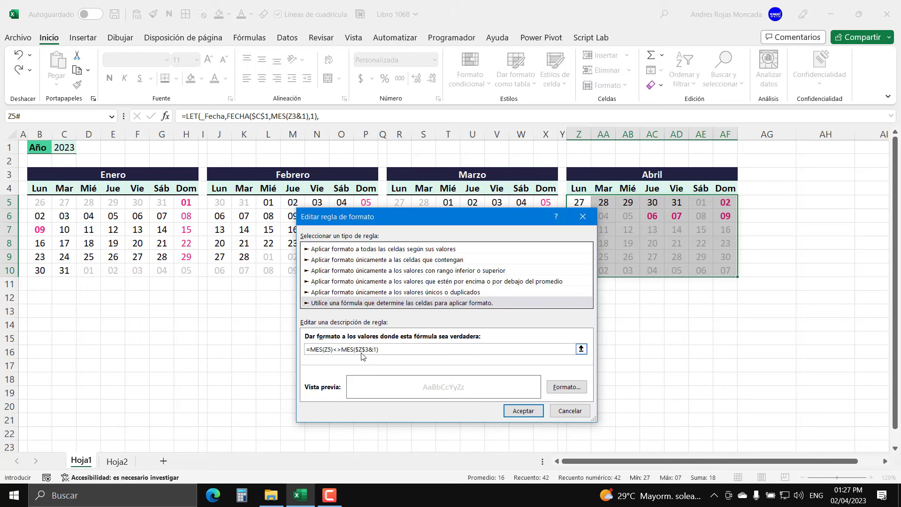
left_click(523, 412)
left_click(668, 391)
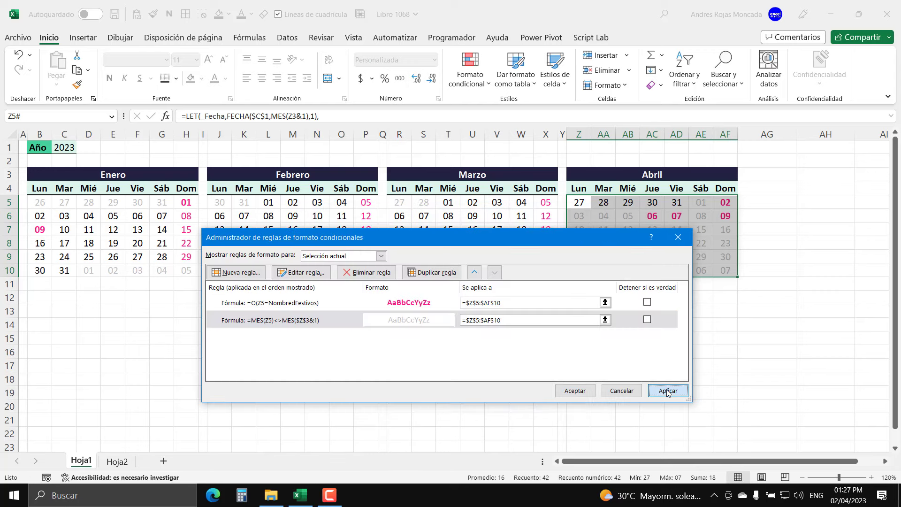
left_click(574, 391)
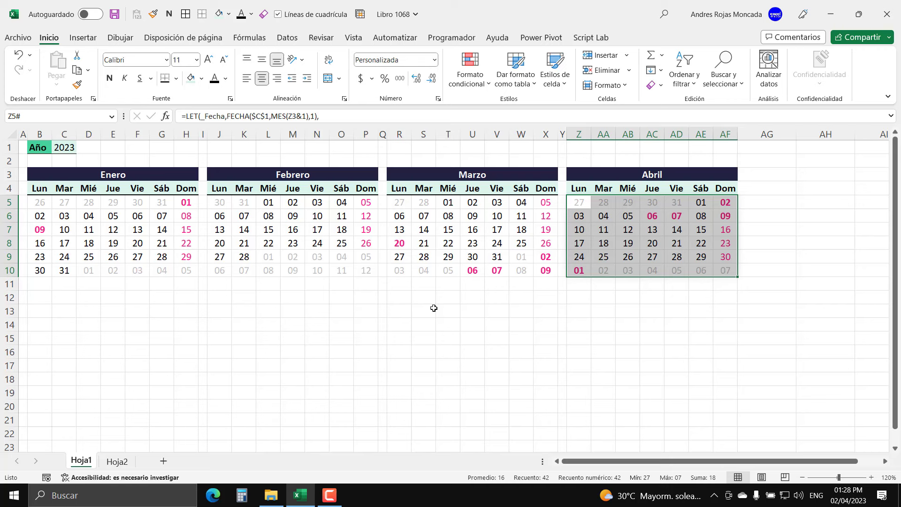
- Copy the Enero–Abril block B3:AF10 and paste it at B12
mouse_move(37, 175)
left_mouse_down()
mouse_move(730, 175)
mouse_move(731, 272)
left_mouse_up()
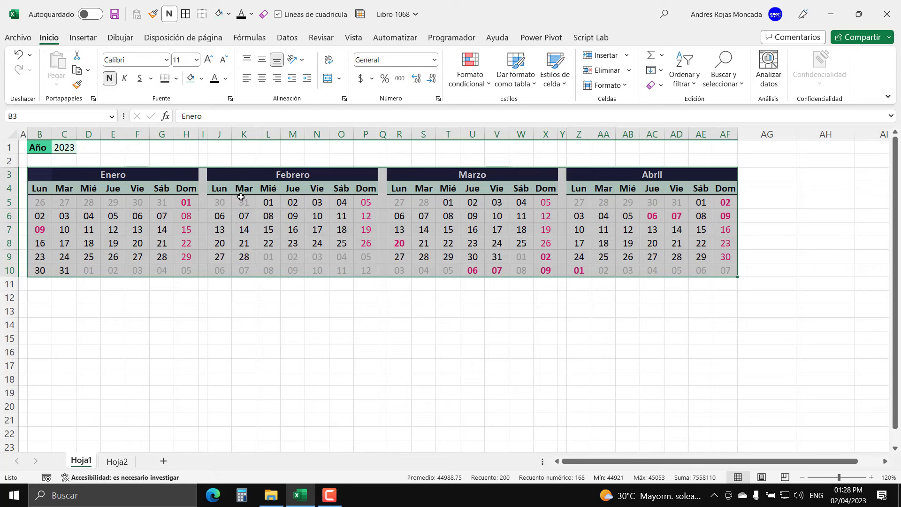
key("ctrl+c")
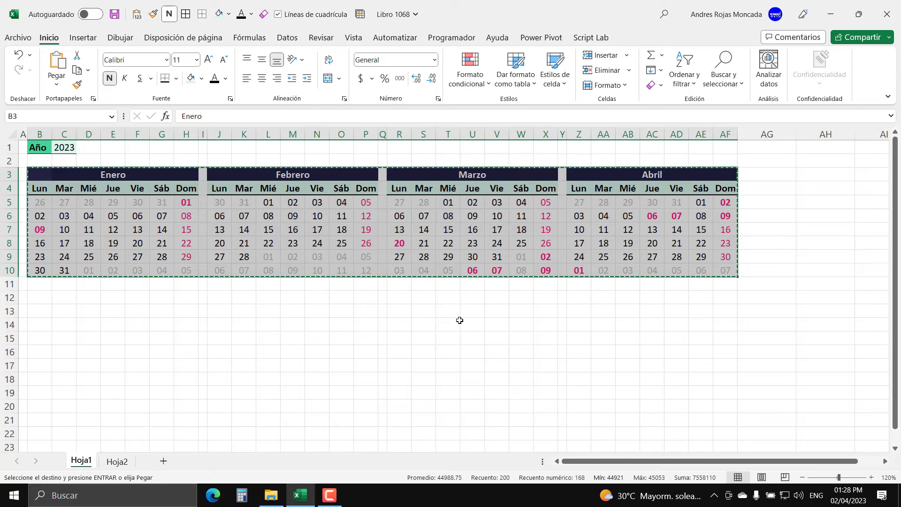
left_click(45, 299)
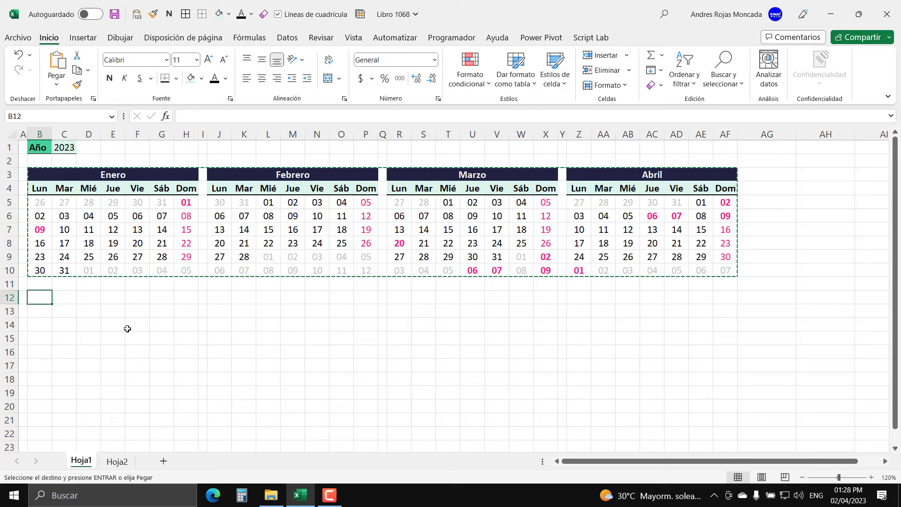
key("ctrl+v")
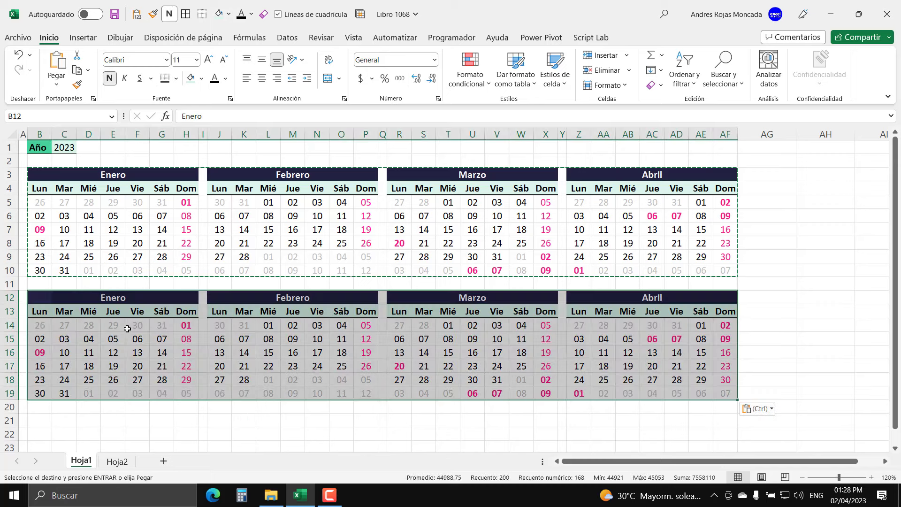
key("Escape")
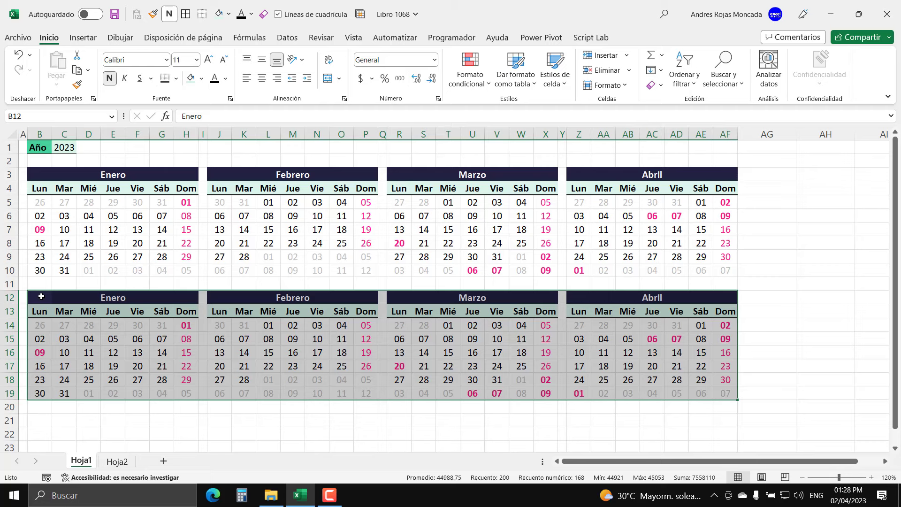
- Enter Mayo, Junio, Julio and Agosto as the B12, J12, R12 and Z12 month headers
left_click(39, 297)
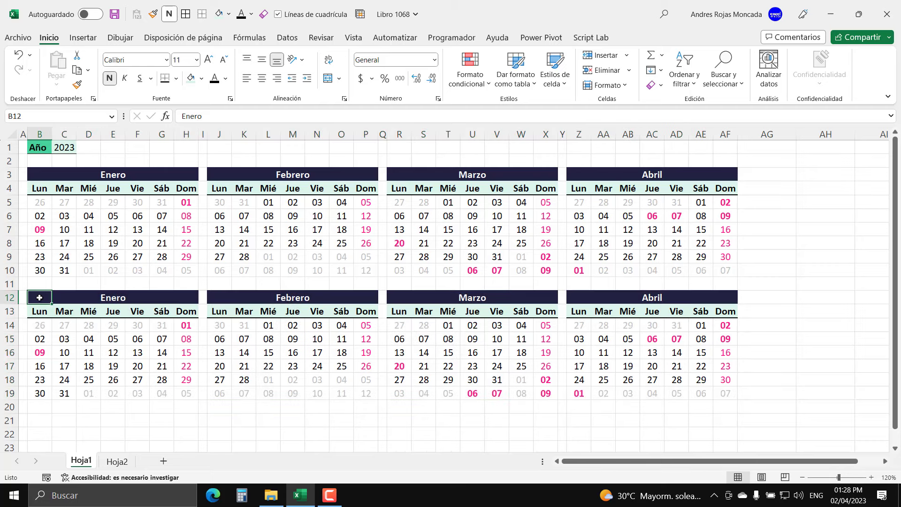
type("Mayo")
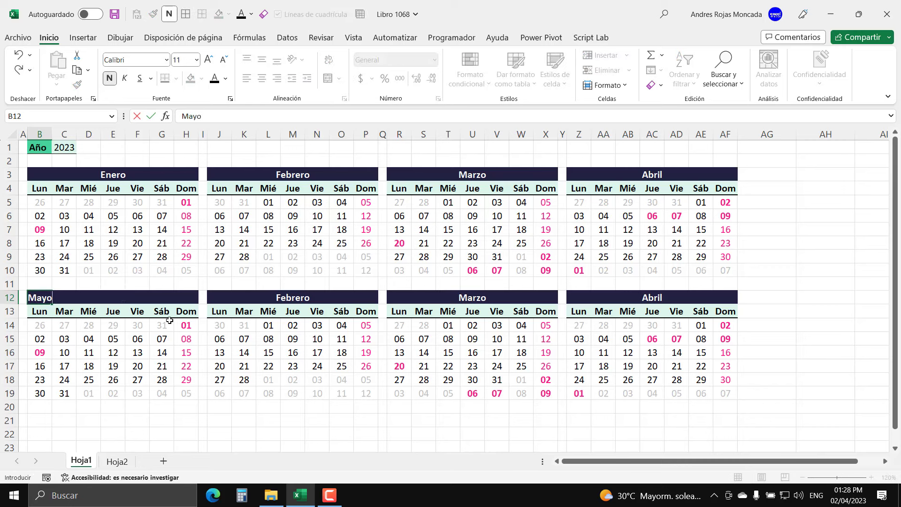
left_click(220, 298)
type("Ju")
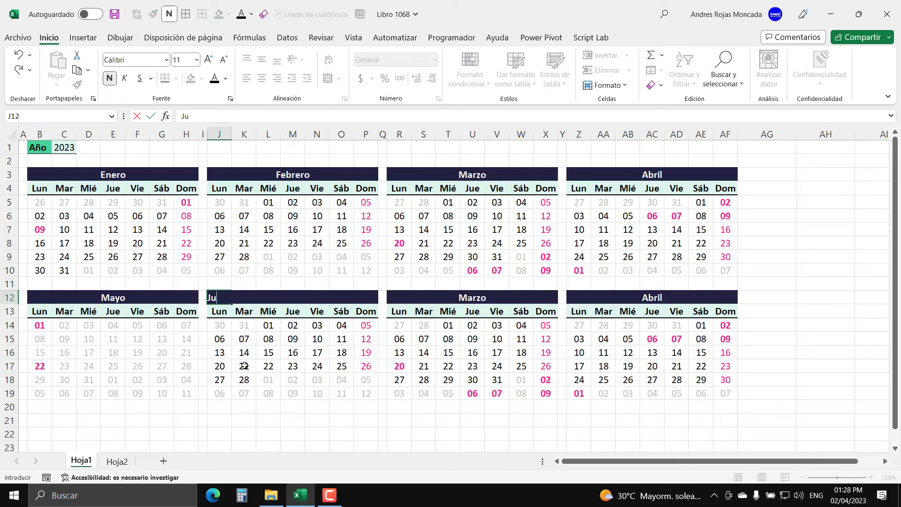
type("nio")
key("Tab")
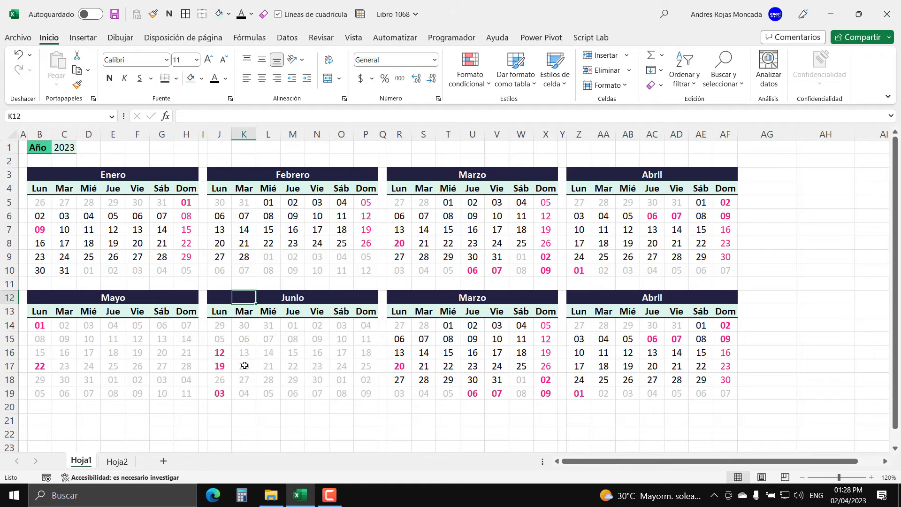
left_click(398, 297)
type("Jul")
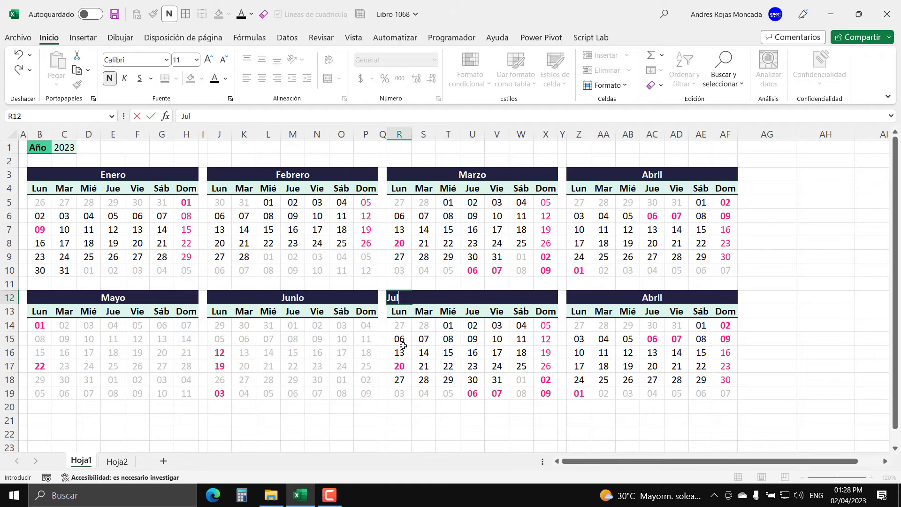
type("io")
key("Return")
left_click(582, 297)
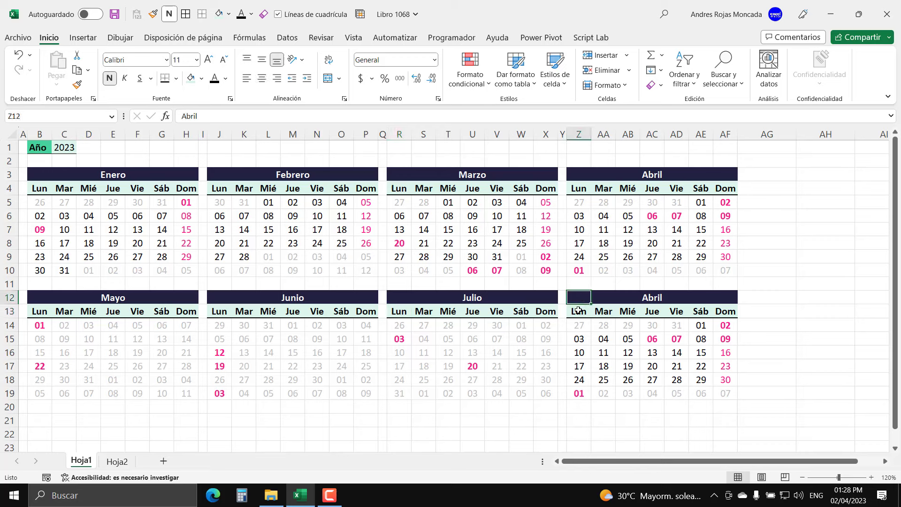
type("A")
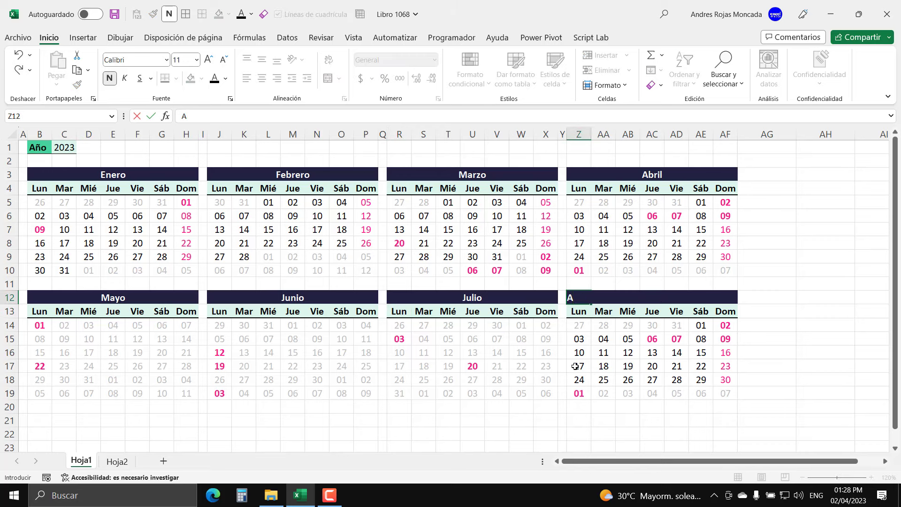
type("gosto")
key("Return")
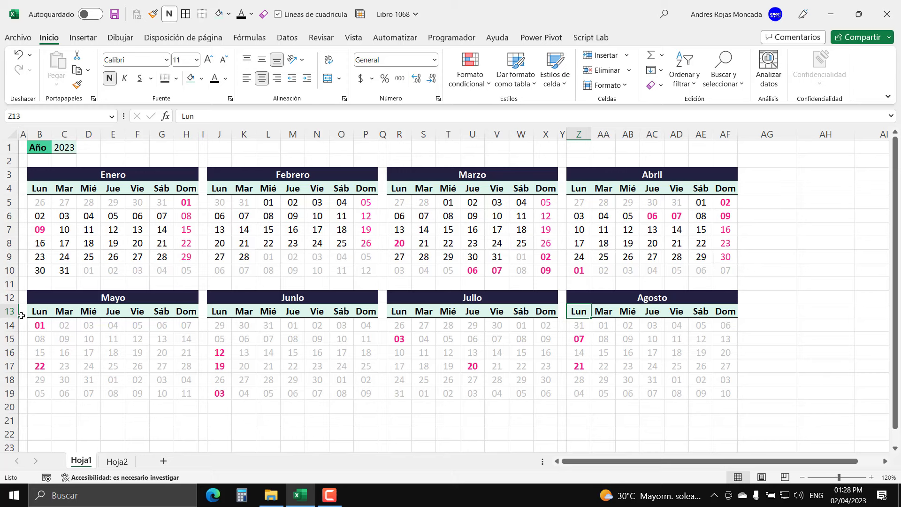
- Select row 12 and check each of the Mayo, Junio, Julio and Agosto header cells
left_click(8, 297)
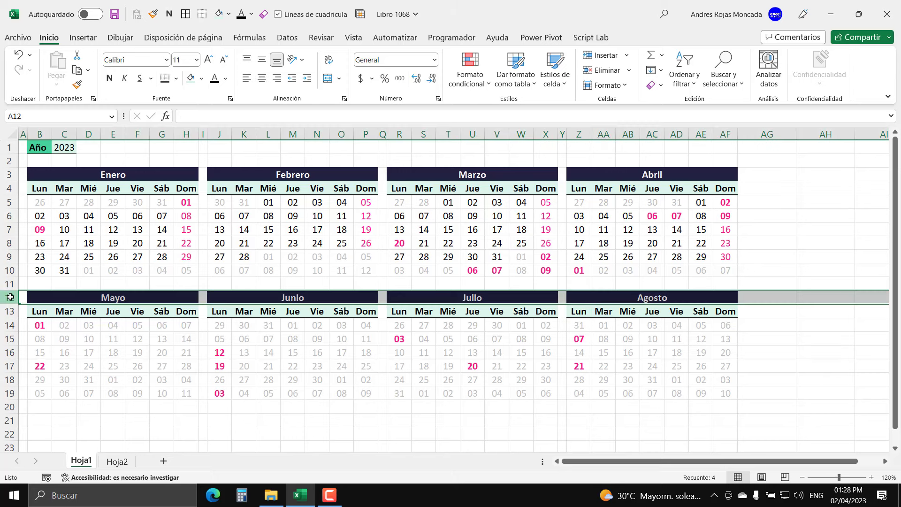
left_click(37, 298)
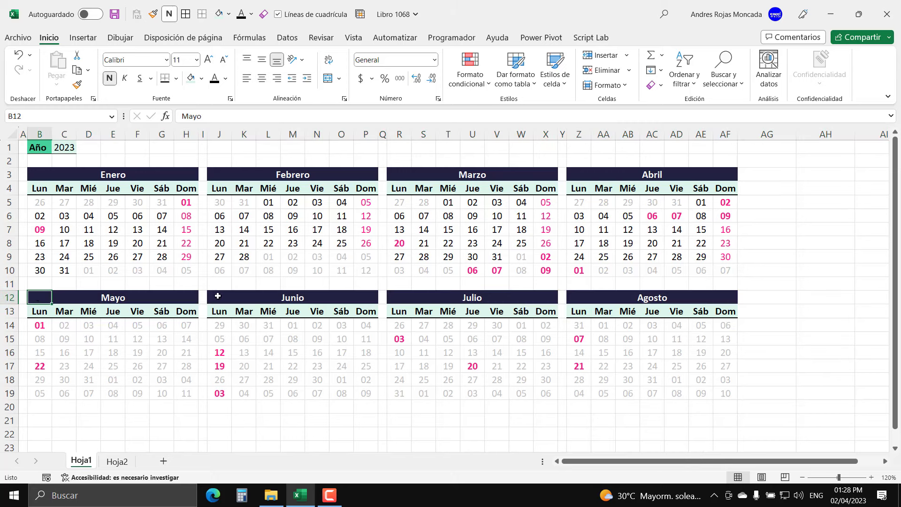
left_click(219, 295)
left_click(405, 299)
left_click(581, 302)
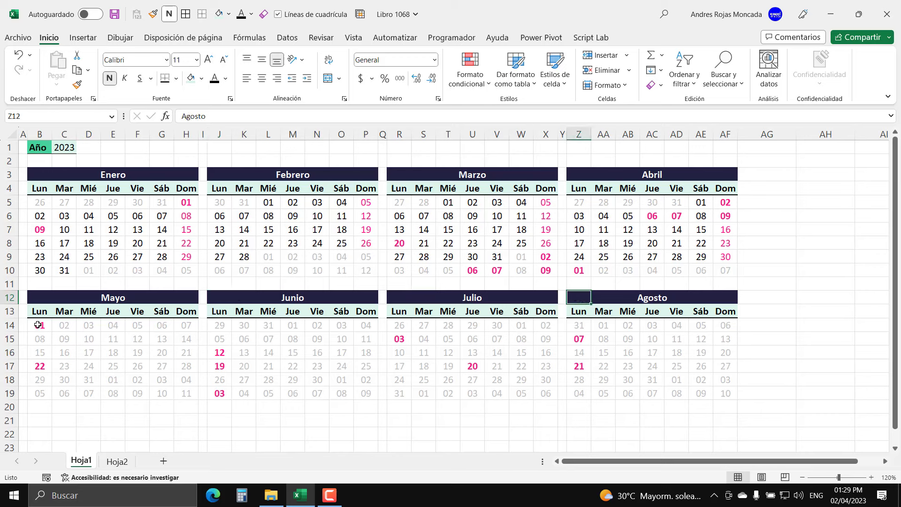
- Change the Mayo grid's out-of-month greying rule to reference $B$12
mouse_move(35, 326)
left_mouse_down()
mouse_move(186, 338)
mouse_move(187, 392)
left_mouse_up()
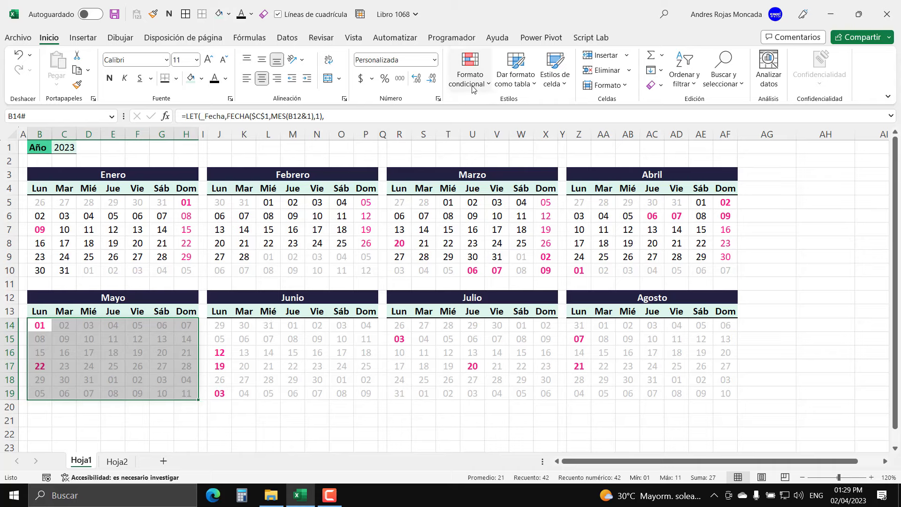
left_click(470, 70)
left_click(506, 281)
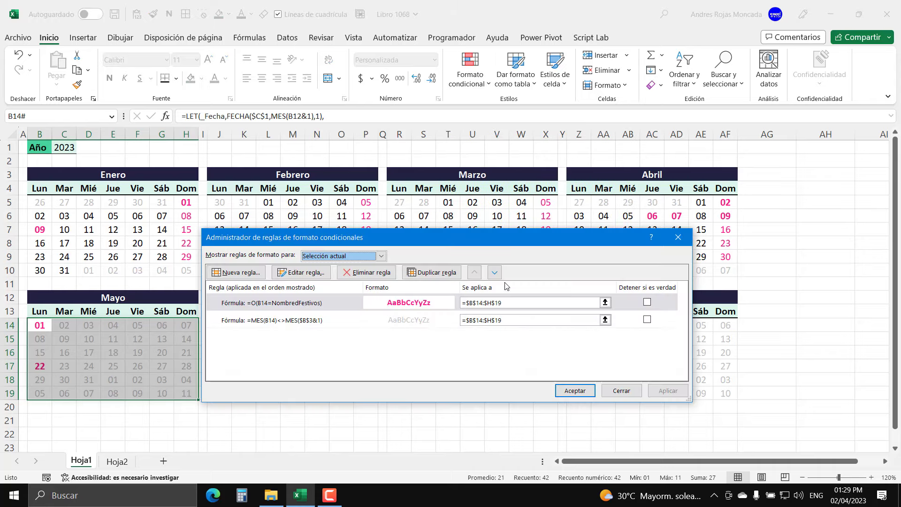
left_click(260, 323)
left_click(302, 274)
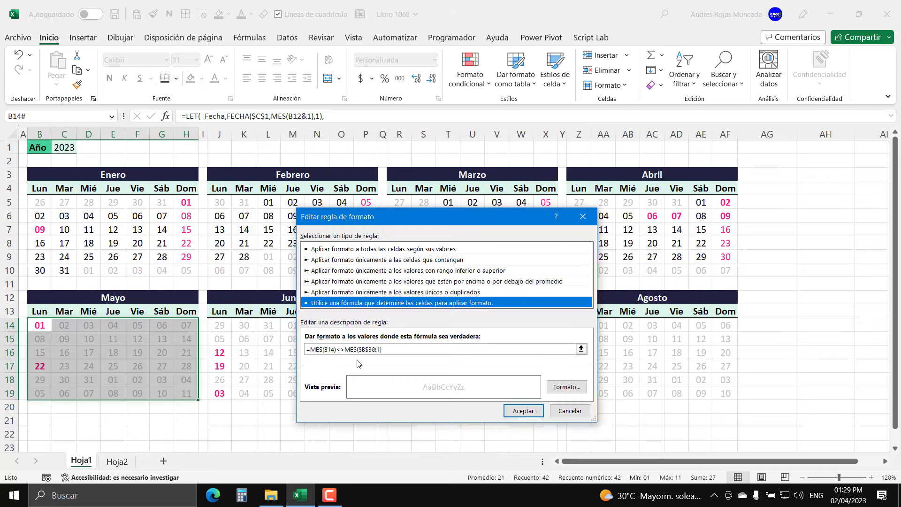
left_click(371, 350)
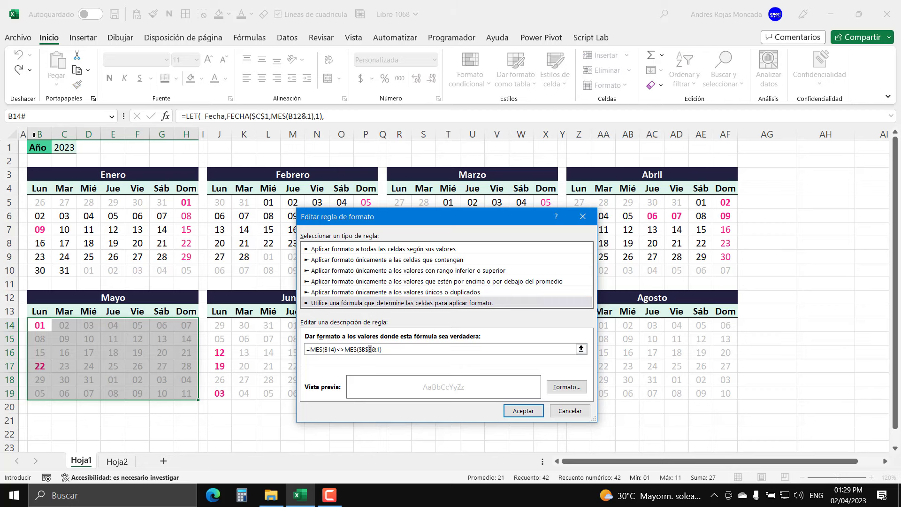
type("12")
left_click(518, 411)
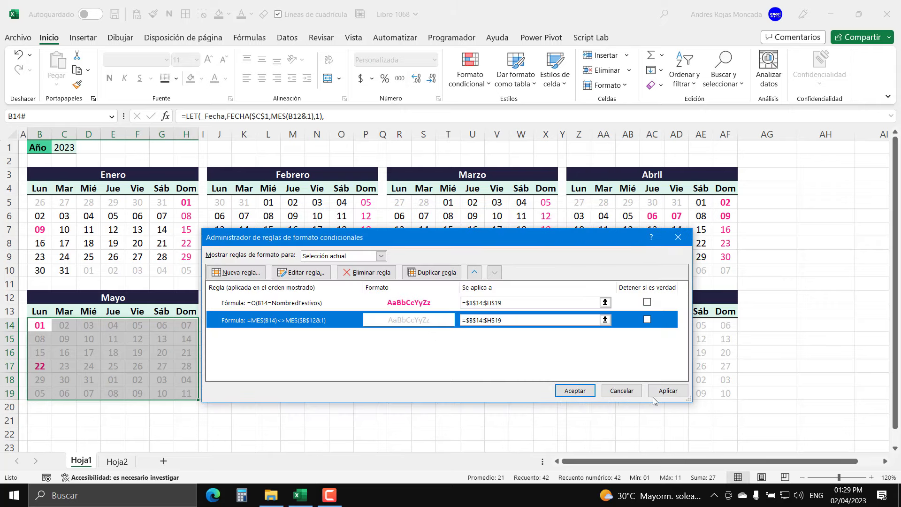
left_click(587, 394)
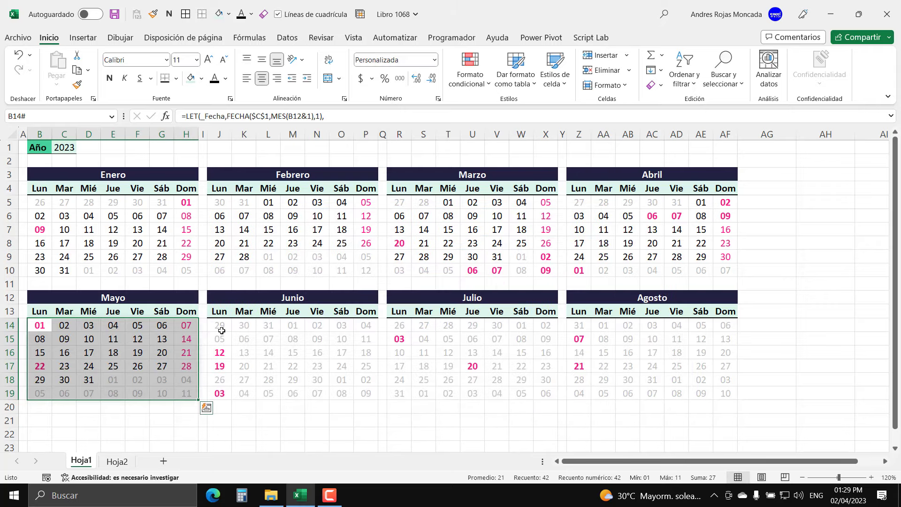
- Change the Junio grid's out-of-month greying rule to reference $J$12
mouse_move(221, 328)
left_mouse_down()
mouse_move(353, 330)
mouse_move(371, 394)
left_mouse_up()
left_click(470, 71)
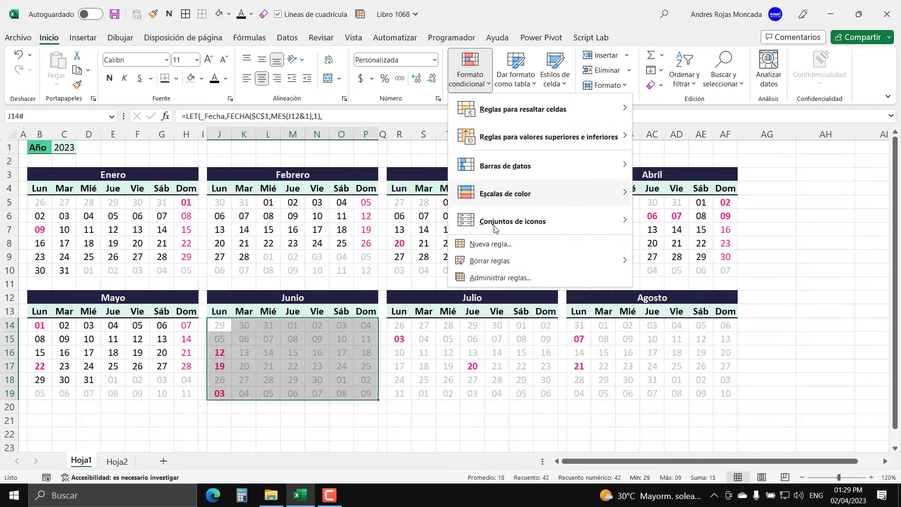
left_click(487, 279)
left_click(267, 322)
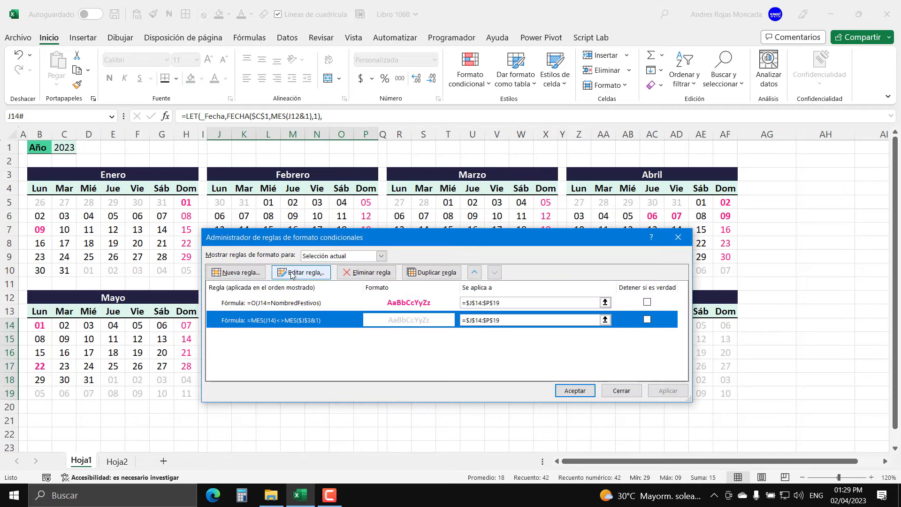
left_click(300, 272)
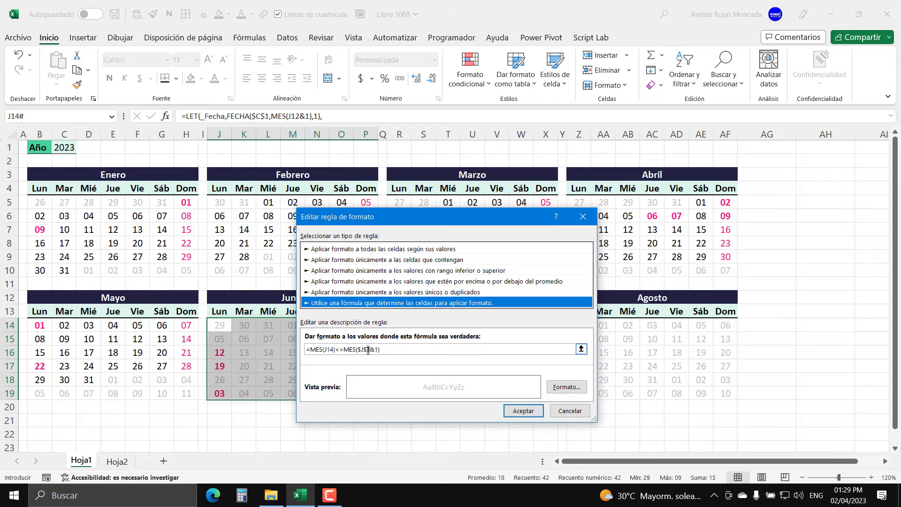
left_click(370, 350)
key("BackSpace")
type("12")
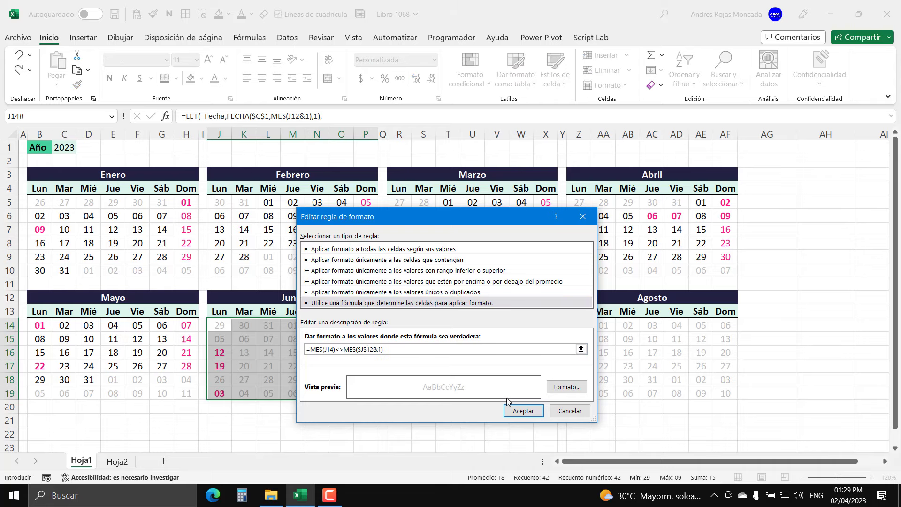
left_click(518, 412)
left_click(605, 393)
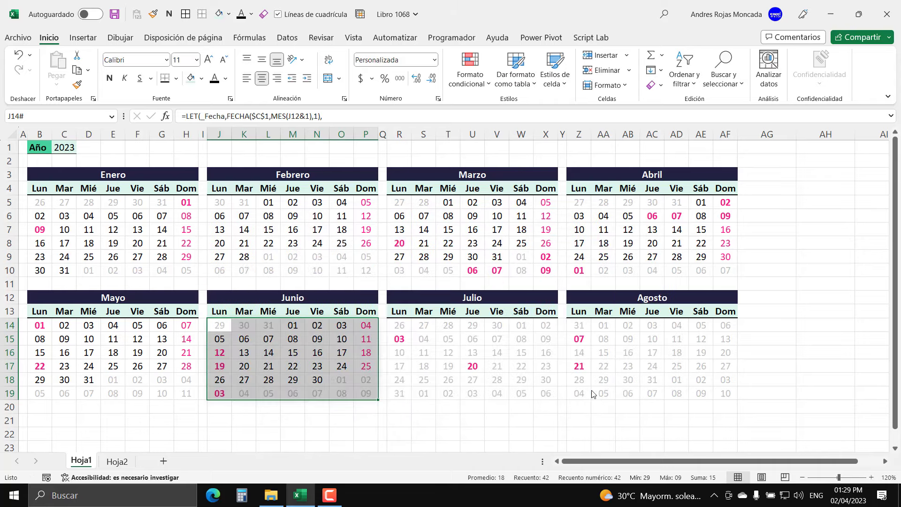
left_click_drag(399, 325, 537, 395)
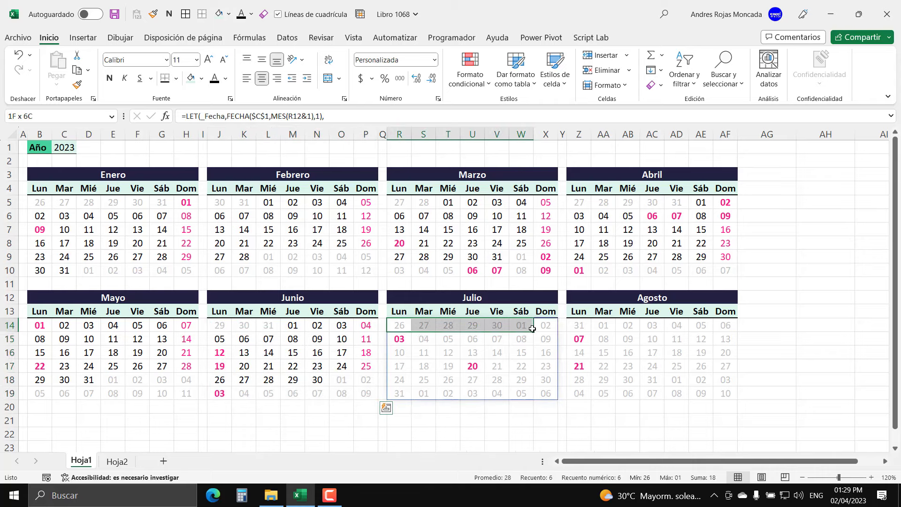
- Change the Julio grid's out-of-month greying rule from $R$3 to row 12
left_click(470, 70)
left_click(495, 277)
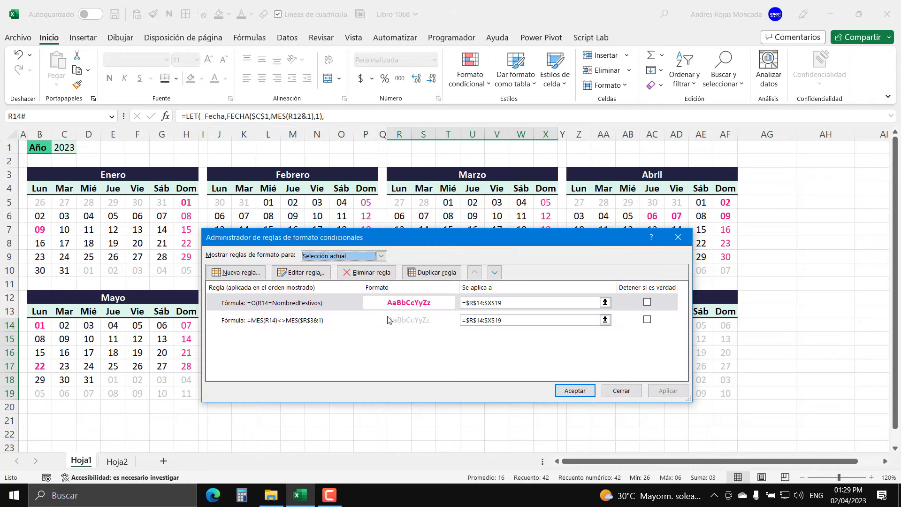
left_click(257, 321)
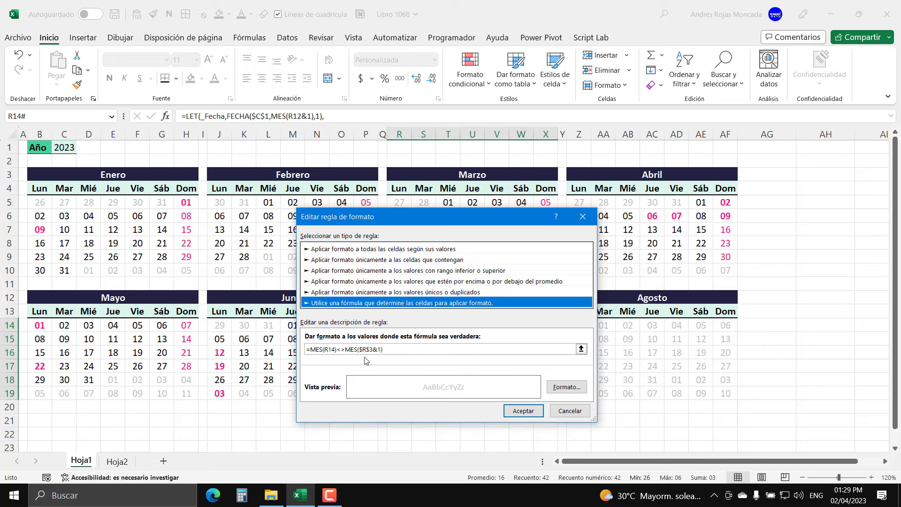
left_click(374, 349)
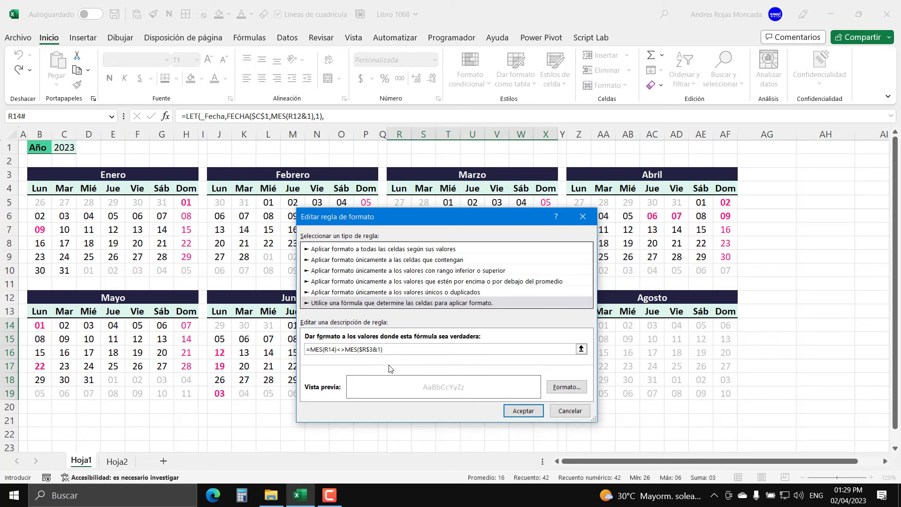
key("BackSpace")
type("12")
left_click(523, 411)
left_click(575, 394)
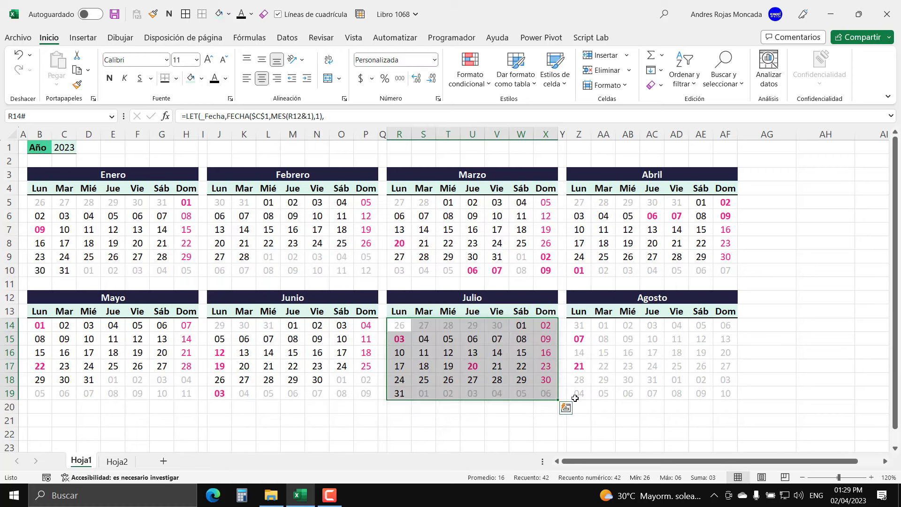
- Change the Agosto grid's out-of-month greying rule from $Z$3 to row 12
left_click_drag(580, 326, 721, 394)
left_click(470, 76)
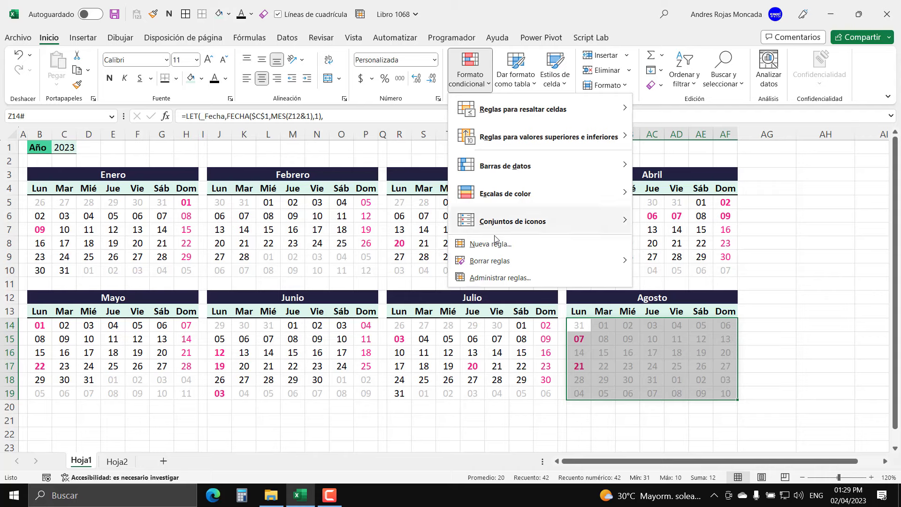
left_click(500, 277)
left_click(284, 322)
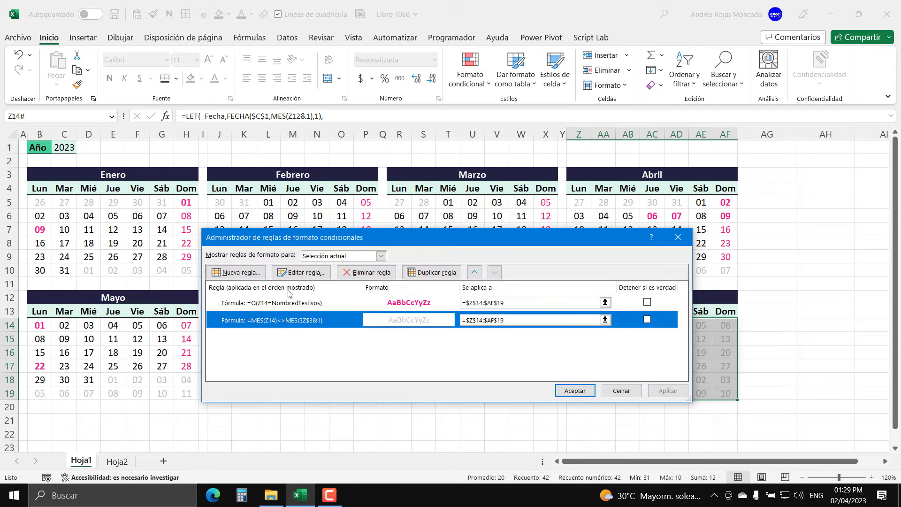
left_click(301, 272)
left_click(373, 350)
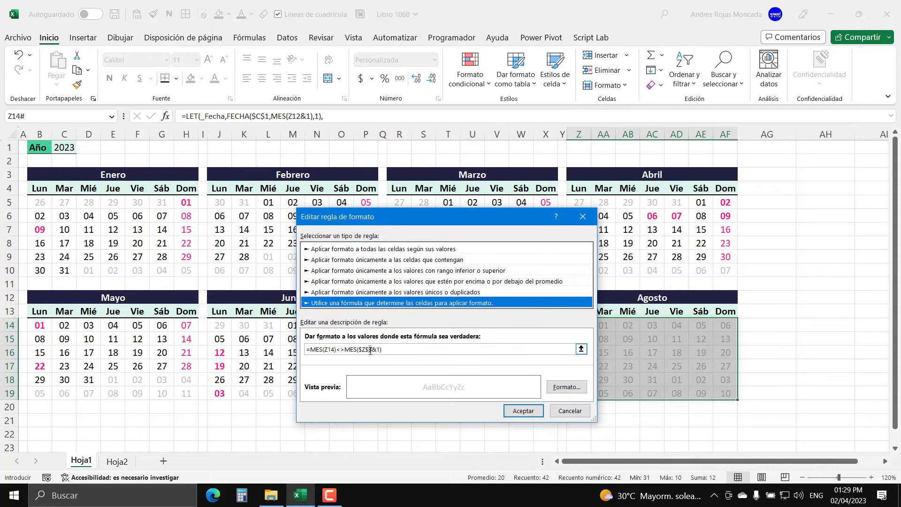
key("BackSpace")
type("12")
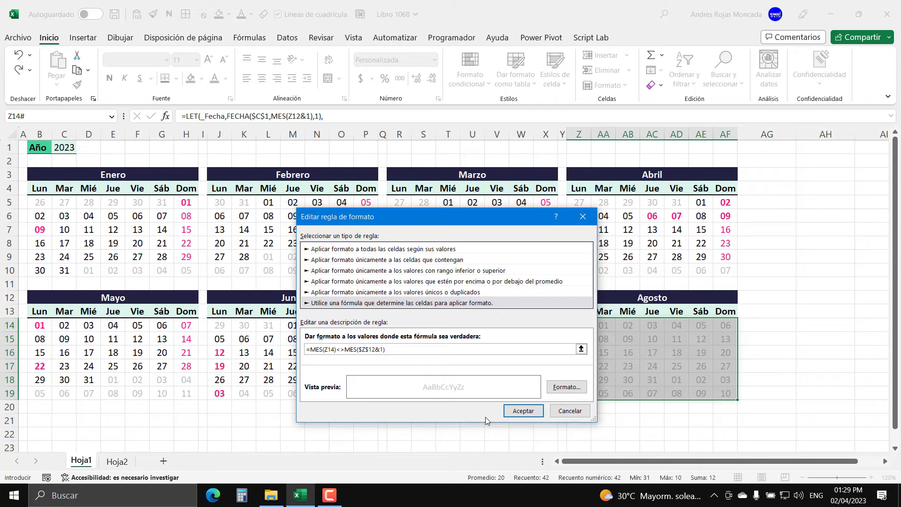
left_click(521, 411)
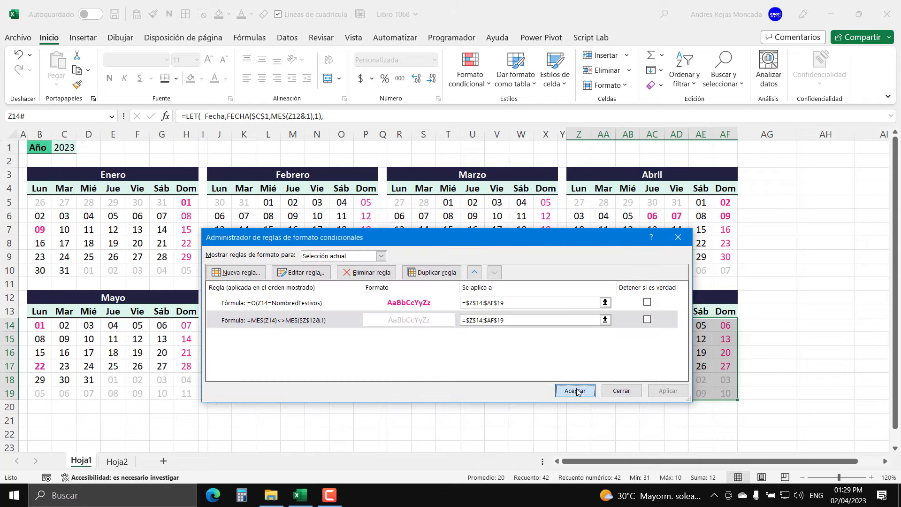
left_click(577, 392)
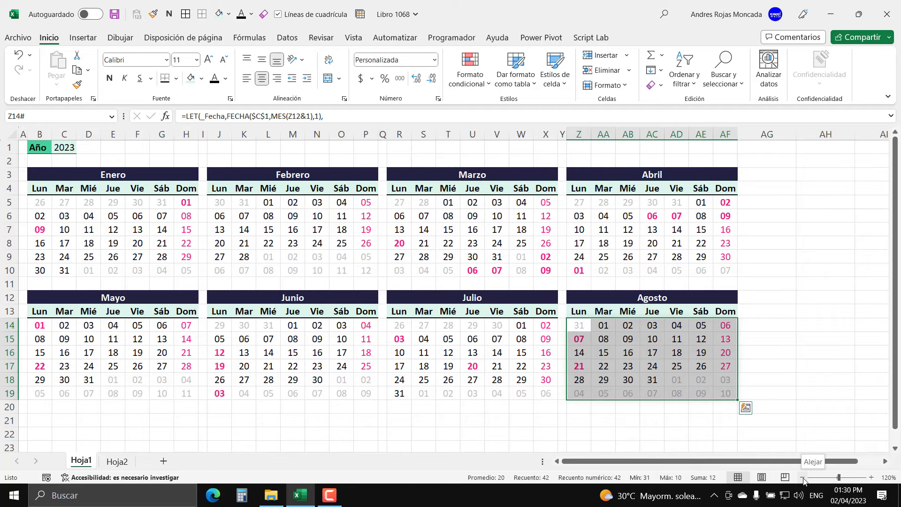
- Copy the Mayo–Agosto block B12:AF19 and paste it starting at B21
left_click(803, 478)
left_click(803, 478)
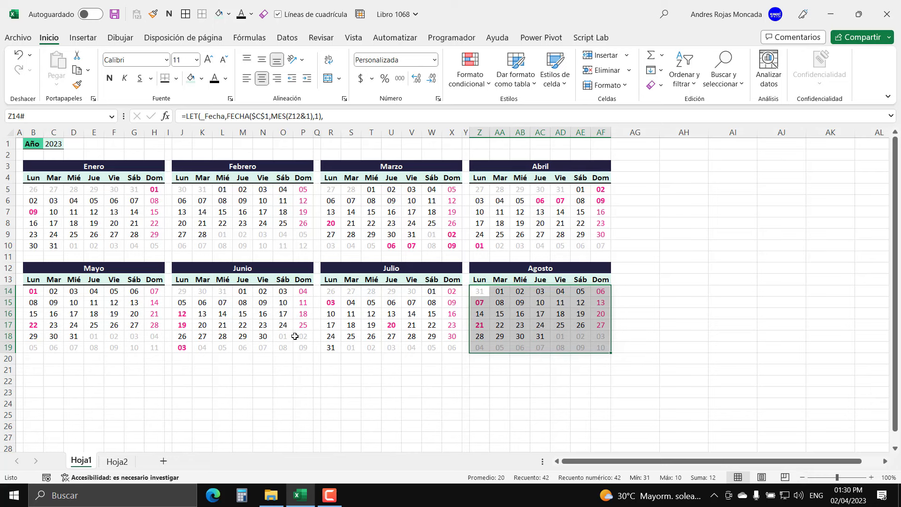
mouse_move(32, 267)
left_mouse_down()
mouse_move(513, 295)
mouse_move(601, 352)
left_mouse_up()
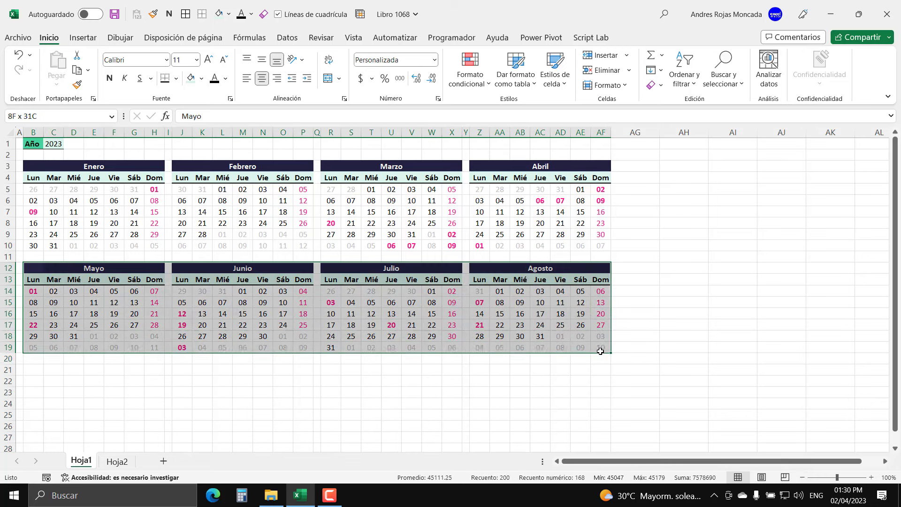
key("ctrl+c")
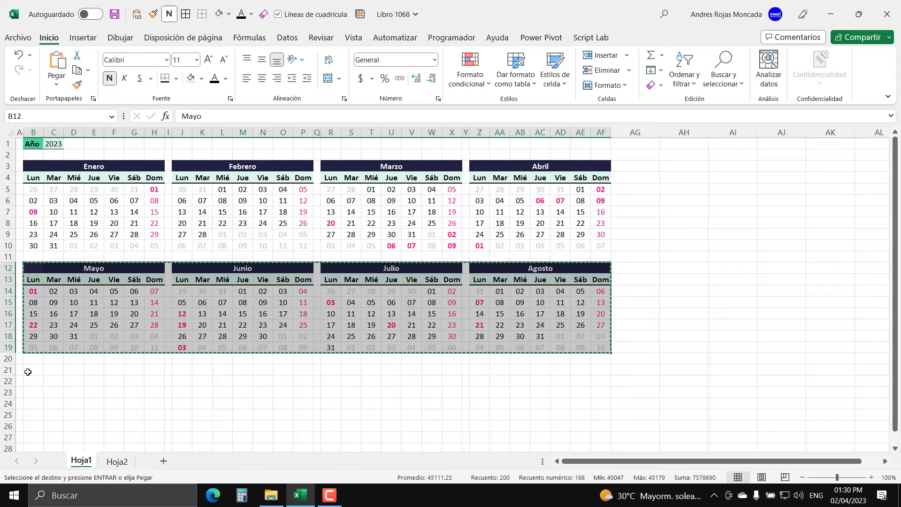
left_click(29, 371)
key("ctrl+v")
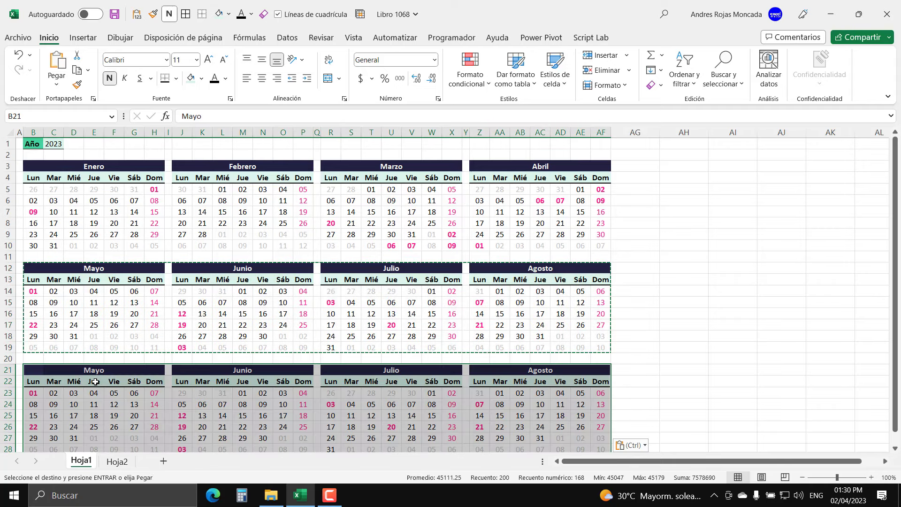
key("Escape")
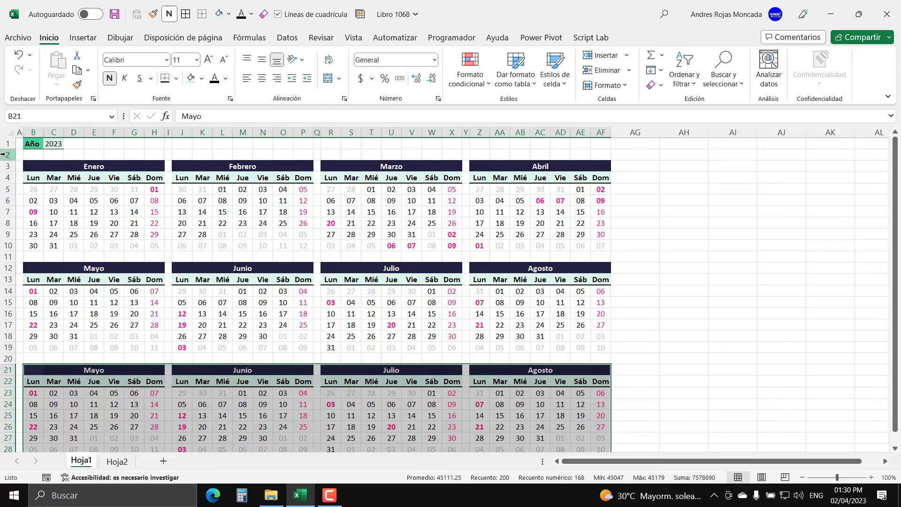
- Set row 2's height to 5
right_click(4, 154)
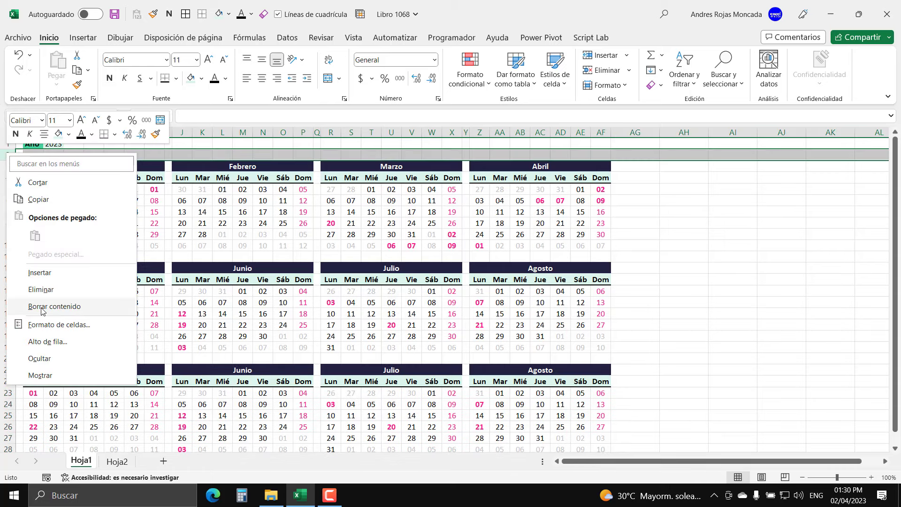
left_click(43, 345)
type("5")
key("Return")
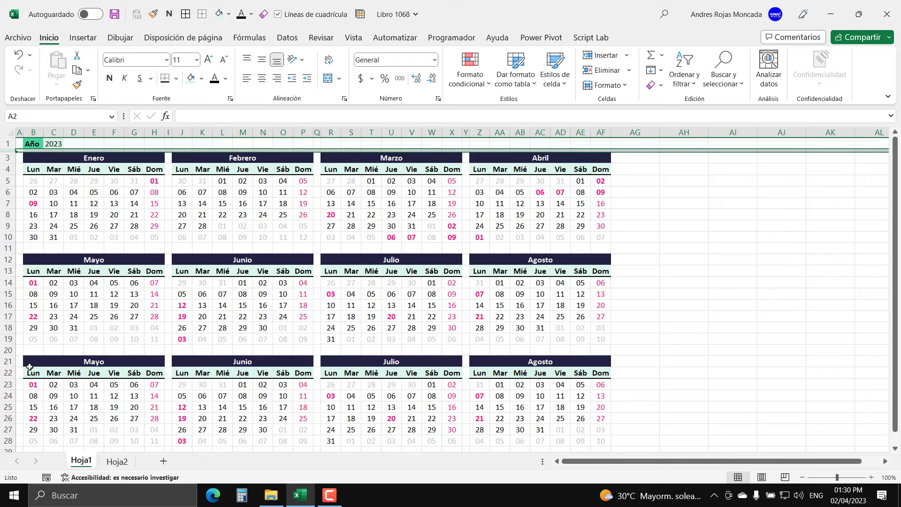
- Retitle the B21, J21, R21 and Z21 headers Septiembre, Octubre, Noviembre and Diciembre
left_click(33, 361)
type("Se")
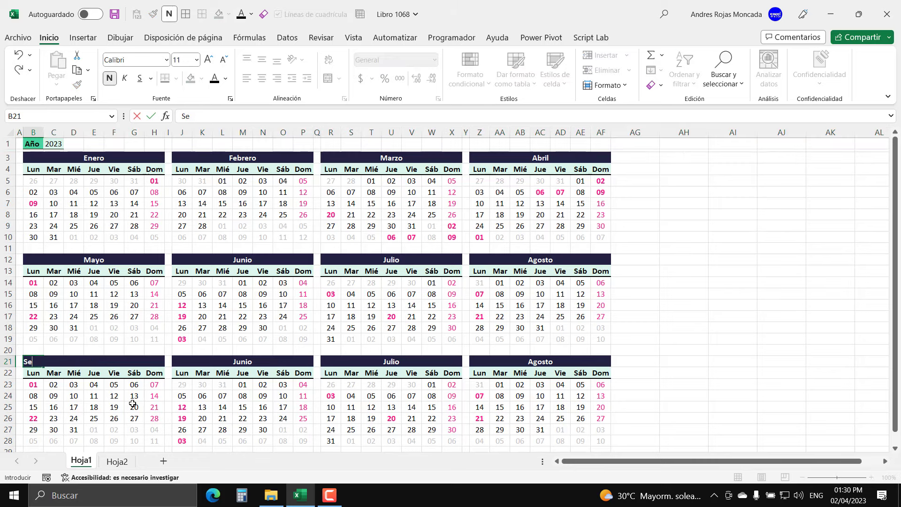
type("iei")
type("embre")
key("Return")
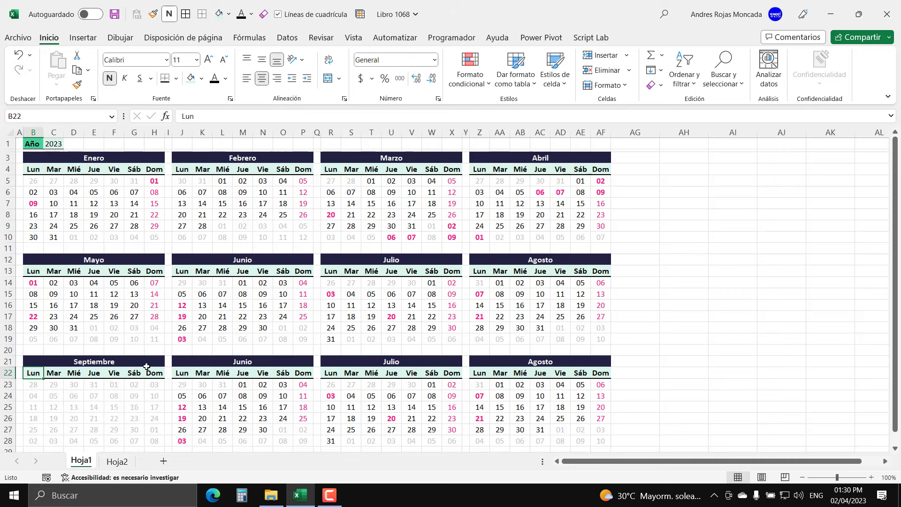
left_click(185, 362)
type("O")
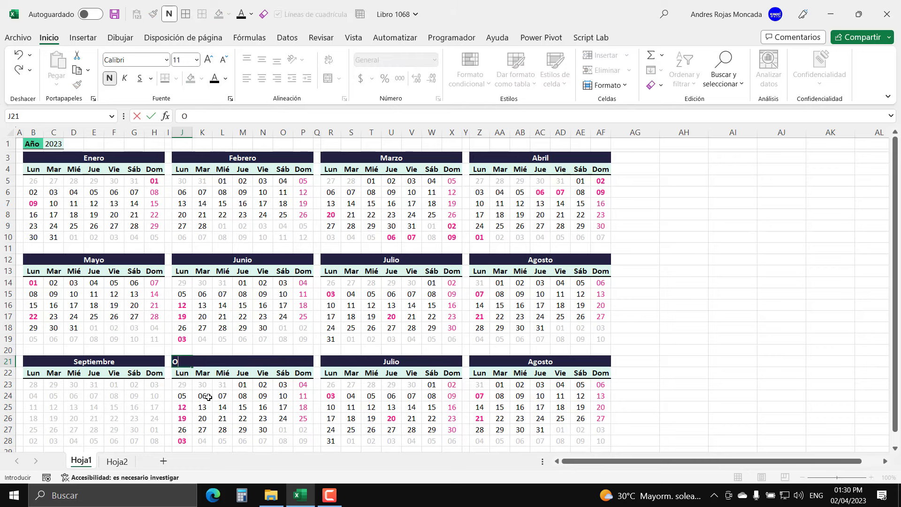
type("ctubre")
left_click(331, 363)
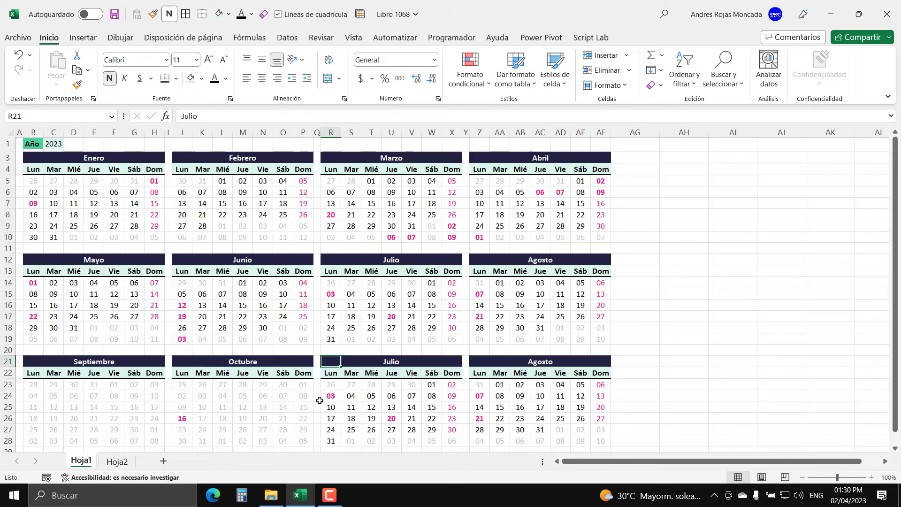
type("Noviem")
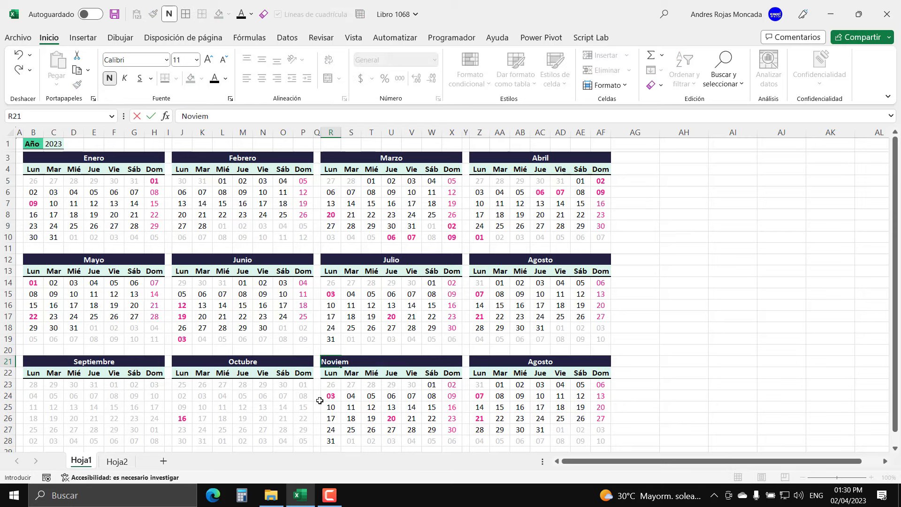
type("bre")
key("Tab")
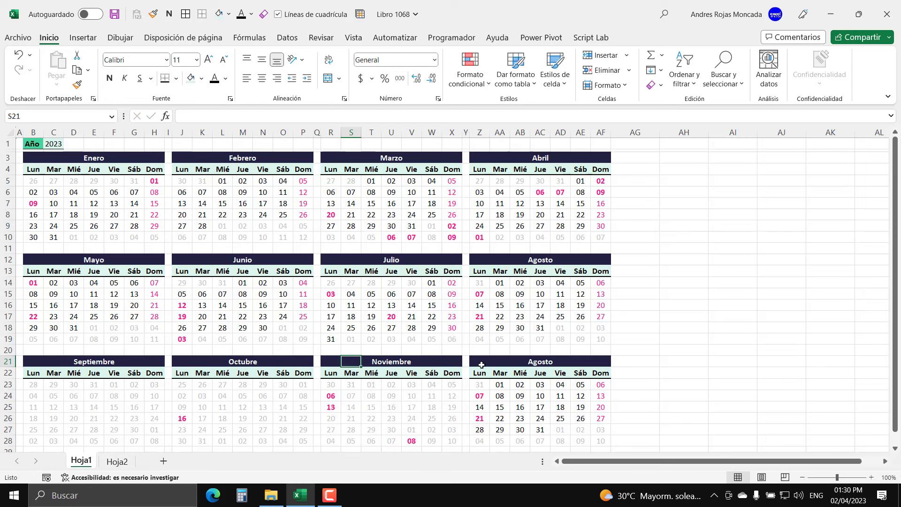
left_click(481, 364)
type("Diciem")
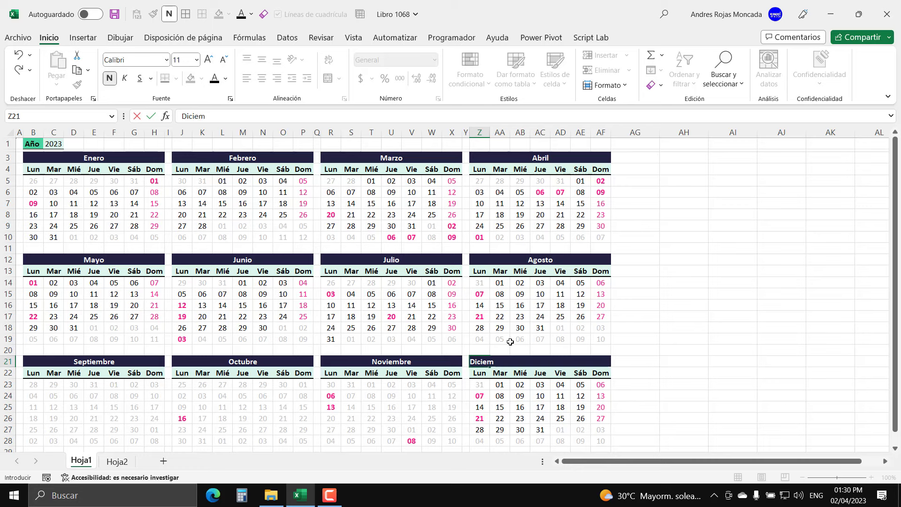
type("bre")
key("Return")
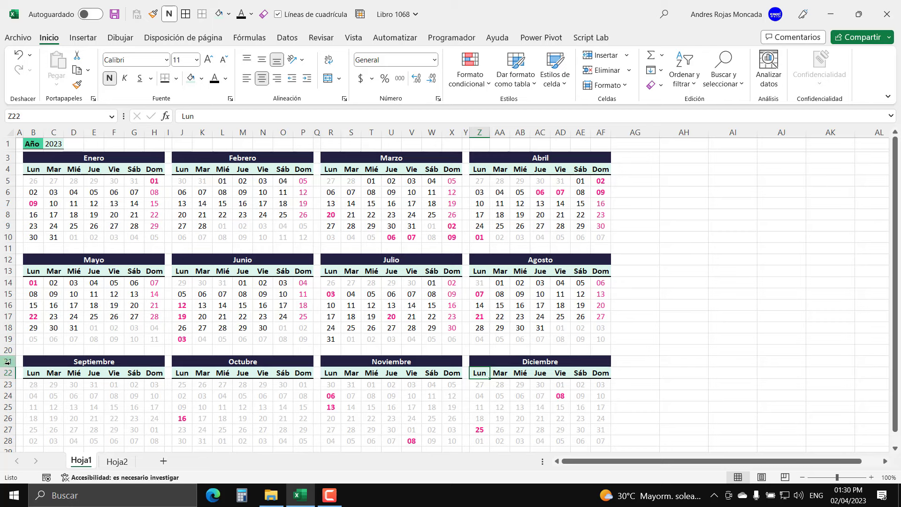
- Change the Septiembre grid's out-of-month rule from $B$12 to $B$21
left_click_drag(31, 386, 155, 441)
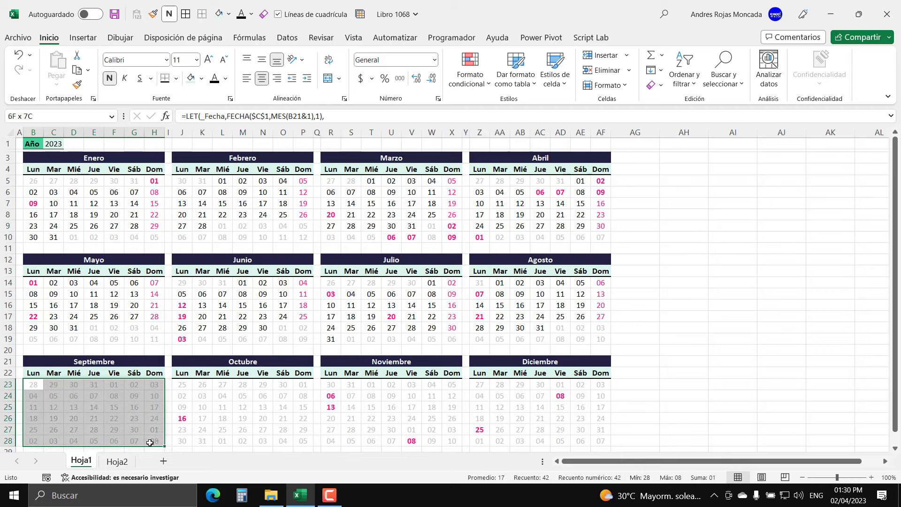
left_click(471, 77)
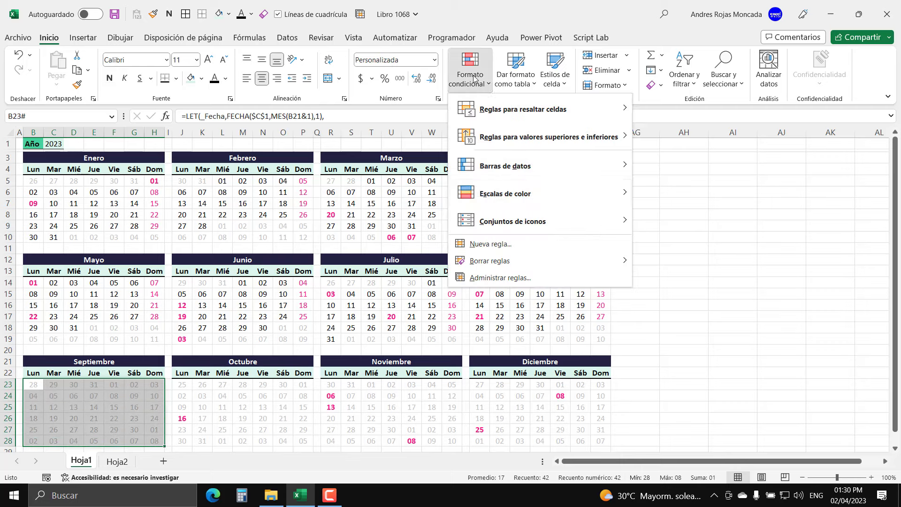
left_click(500, 278)
left_click(284, 322)
left_click(303, 273)
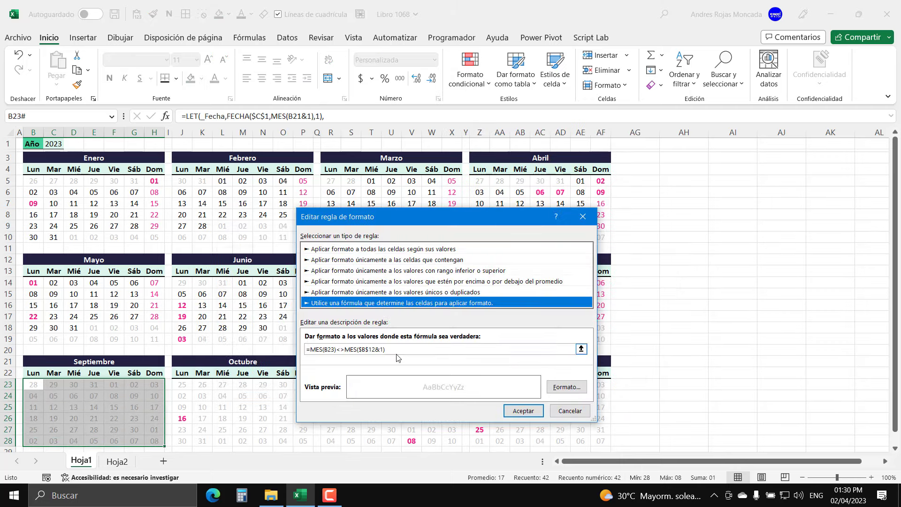
left_click(373, 349)
left_click(371, 349)
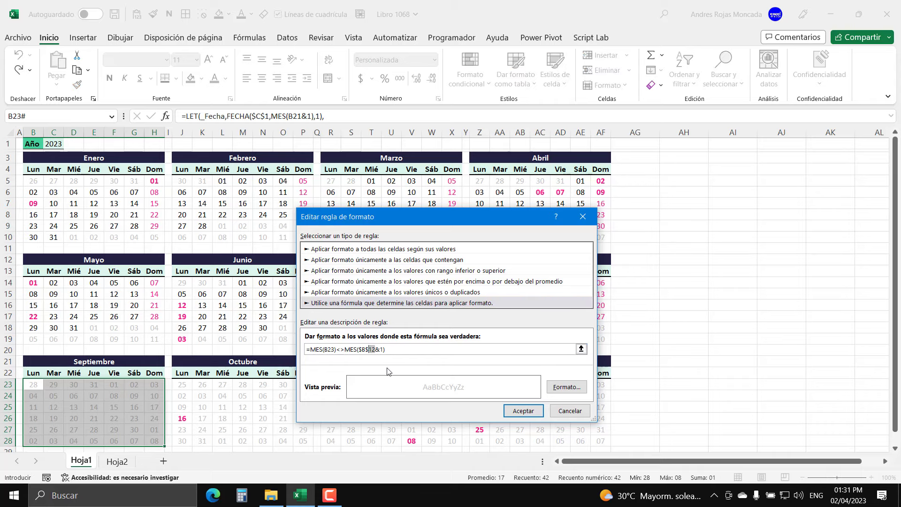
key("BackSpace")
key("BackSpace")
type("21")
left_click(523, 411)
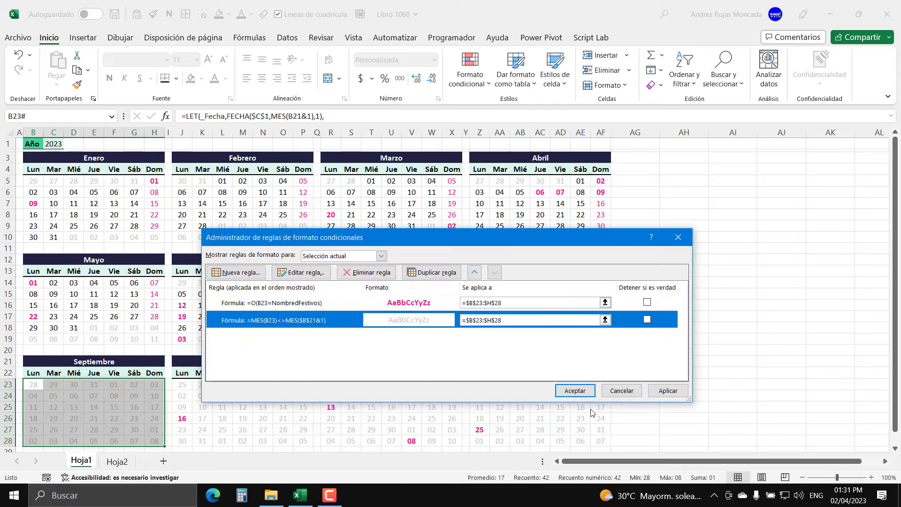
left_click(575, 391)
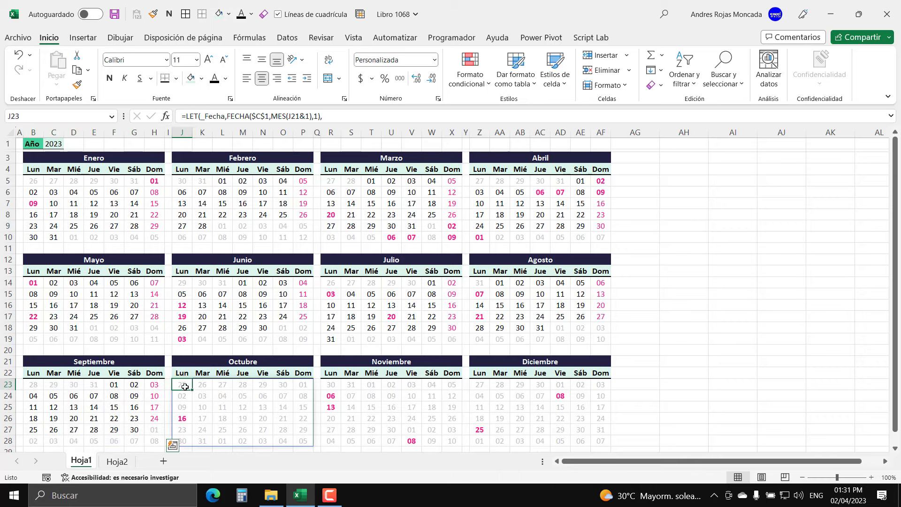
- Change the Octubre grid's out-of-month rule from $J$12 to $J$21
left_click_drag(182, 384, 303, 441)
key("ctrl+v")
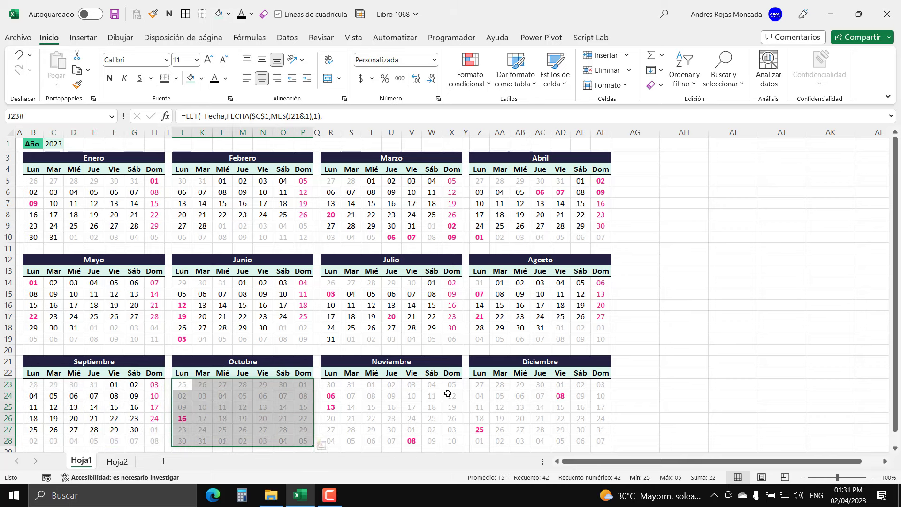
left_click(470, 70)
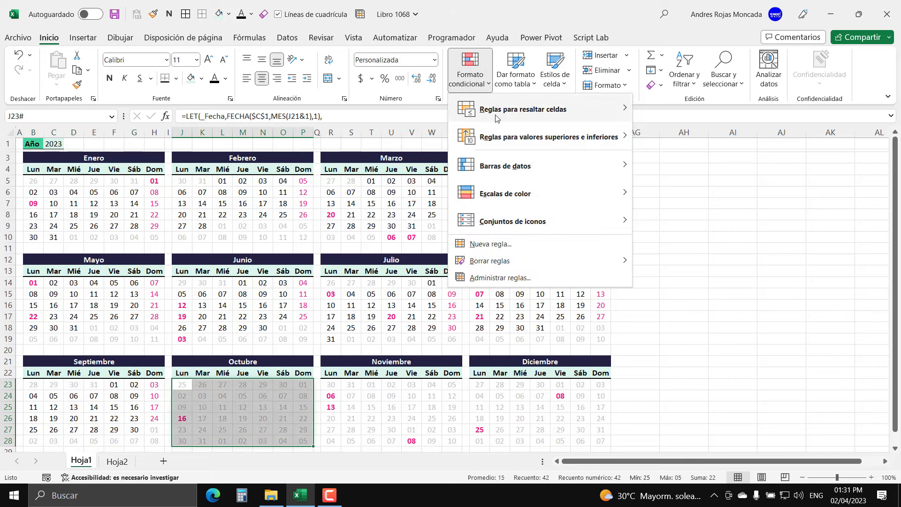
left_click(507, 278)
left_click(289, 321)
left_click(296, 275)
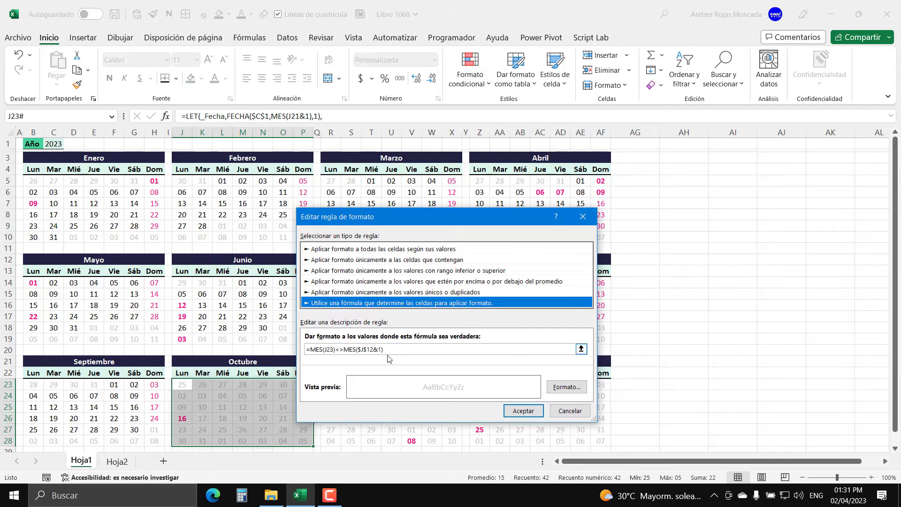
left_click(373, 350)
key("BackSpace")
key("BackSpace")
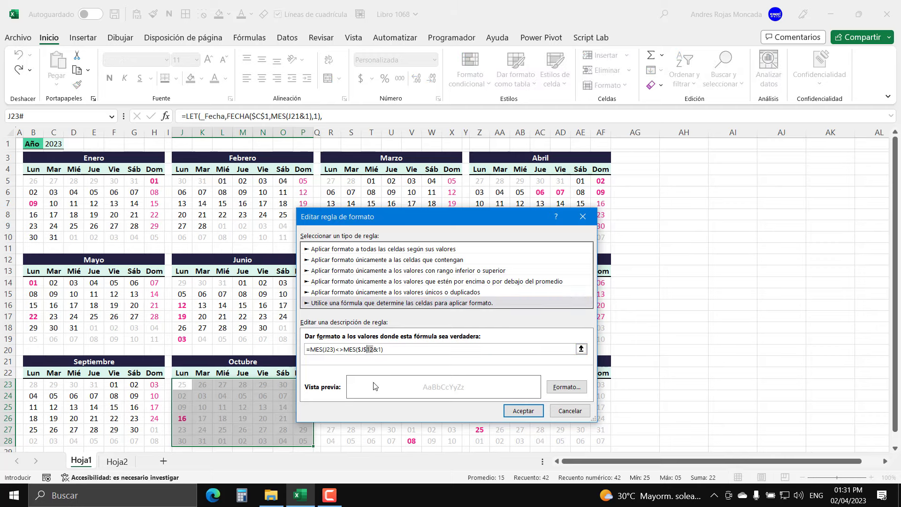
type("21")
left_click(536, 408)
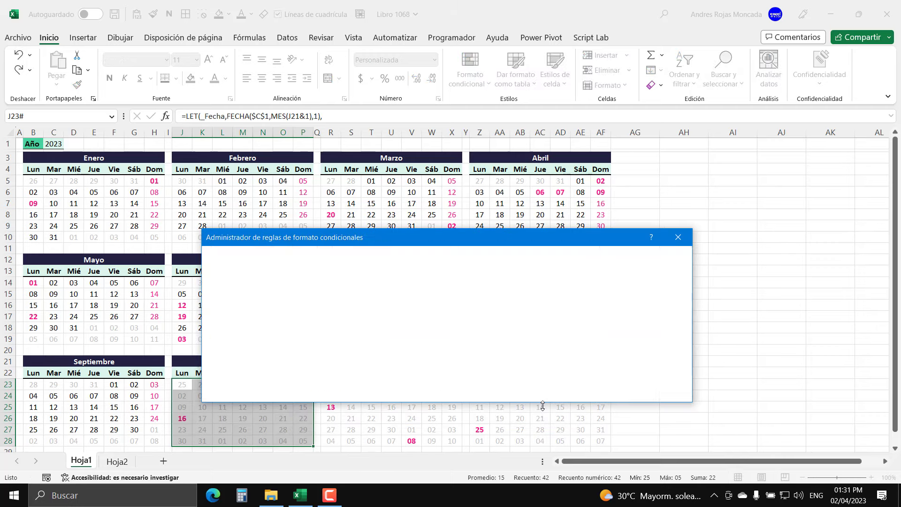
left_click(576, 390)
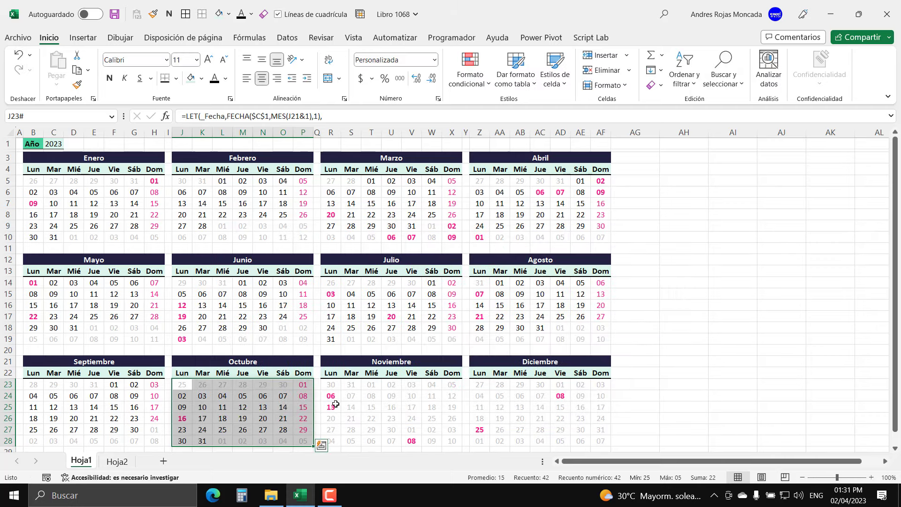
left_click_drag(331, 384, 453, 442)
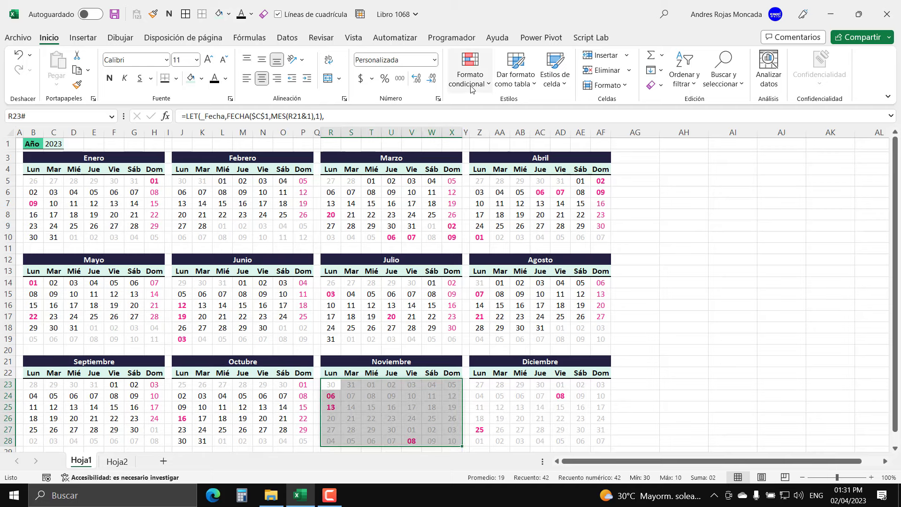
- Change the Noviembre grid's out-of-month rule from row 12 to row 21
left_click(470, 71)
left_click(498, 278)
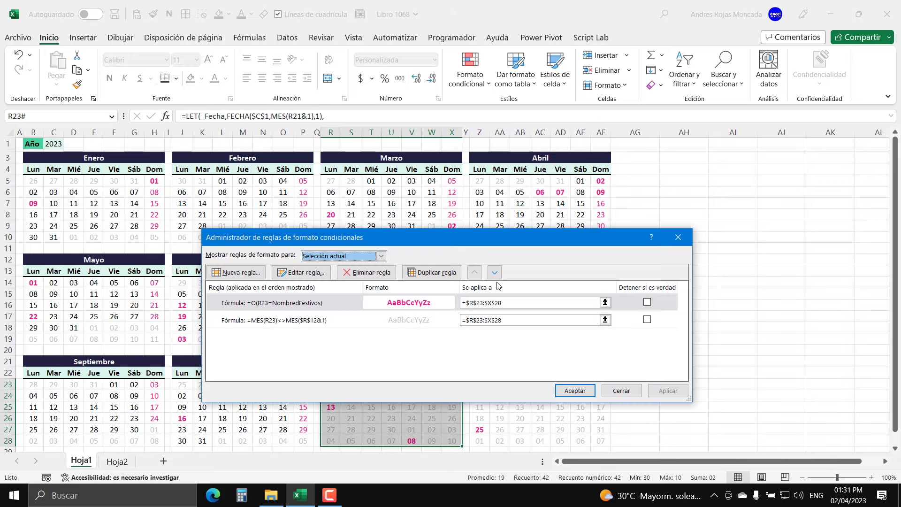
left_click(309, 320)
left_click(301, 272)
left_click(376, 349)
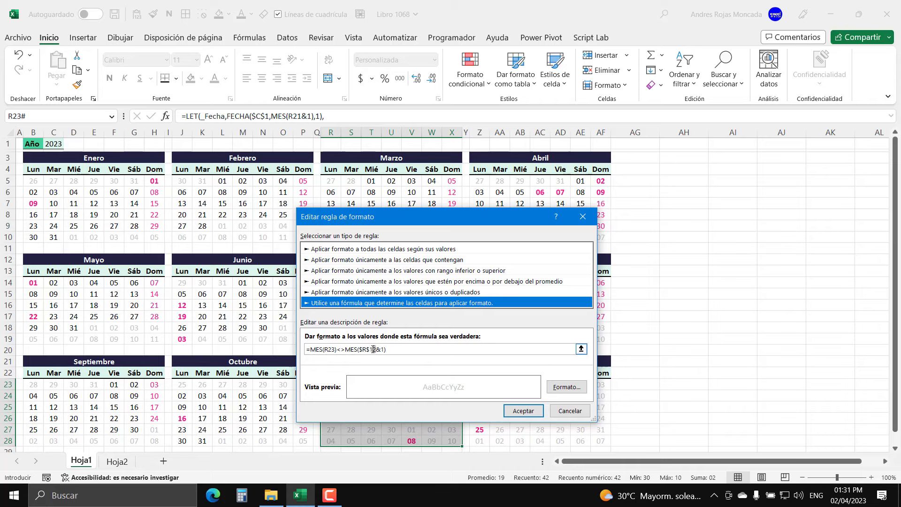
key("BackSpace")
key("BackSpace")
type("21")
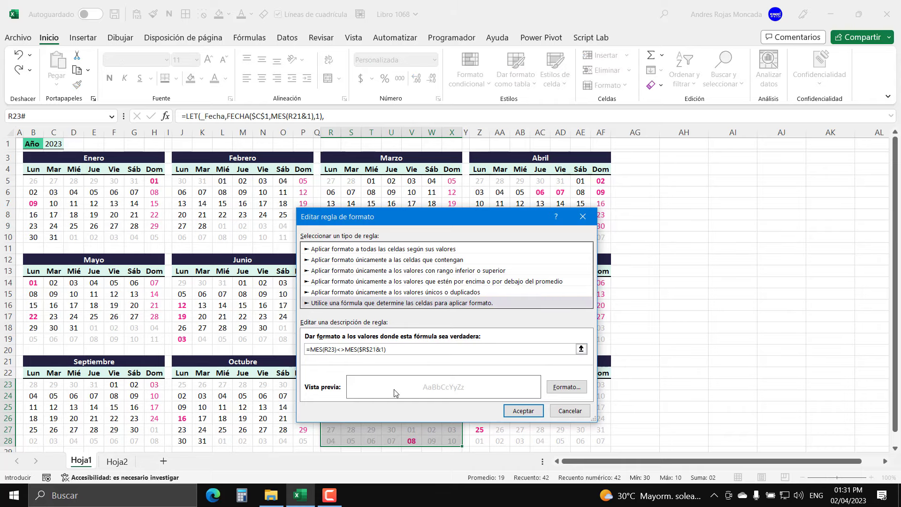
left_click(523, 411)
left_click(668, 390)
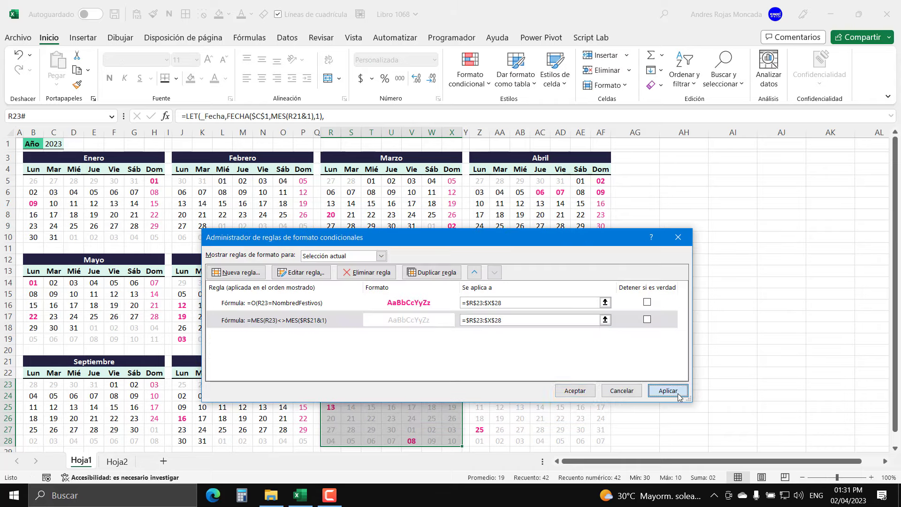
left_click(573, 396)
- Change the Diciembre grid's Z23:AF28 out-of-month rule from $Z$12 to $Z$21
left_click_drag(479, 384, 593, 442)
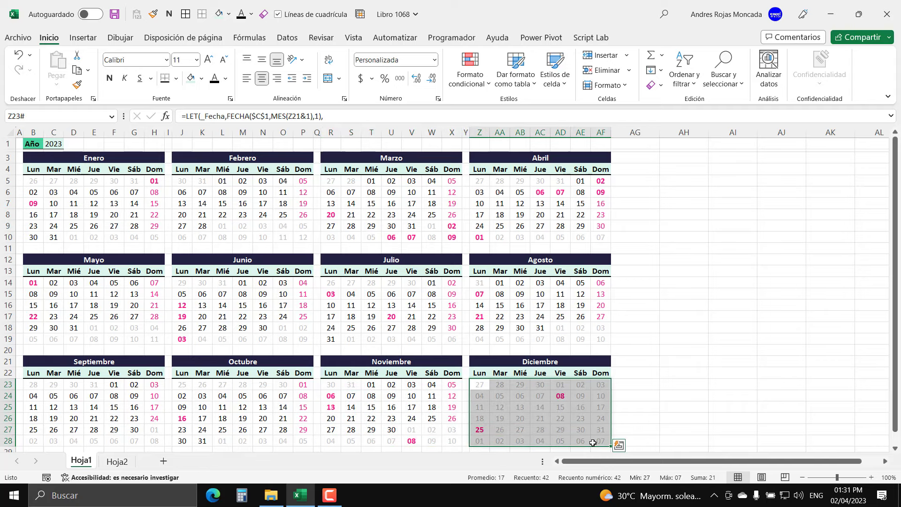
left_click(470, 71)
left_click(493, 277)
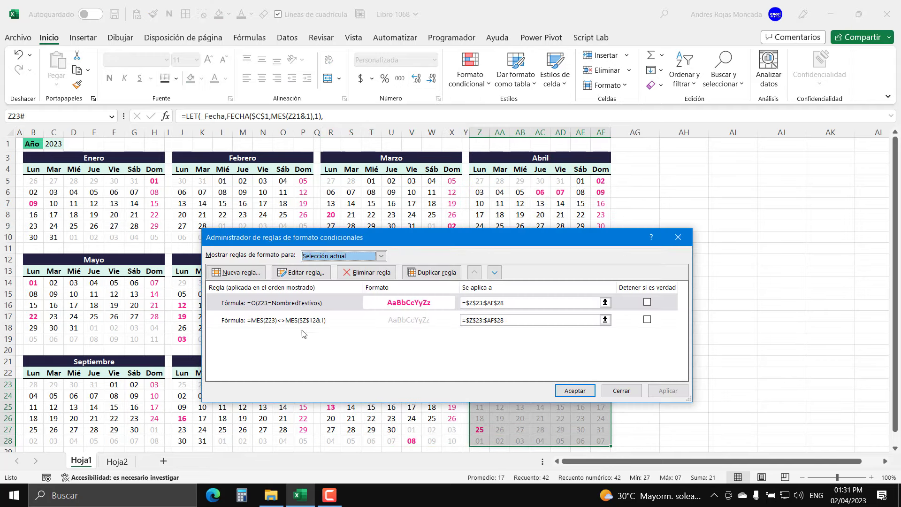
left_click(282, 320)
left_click(302, 272)
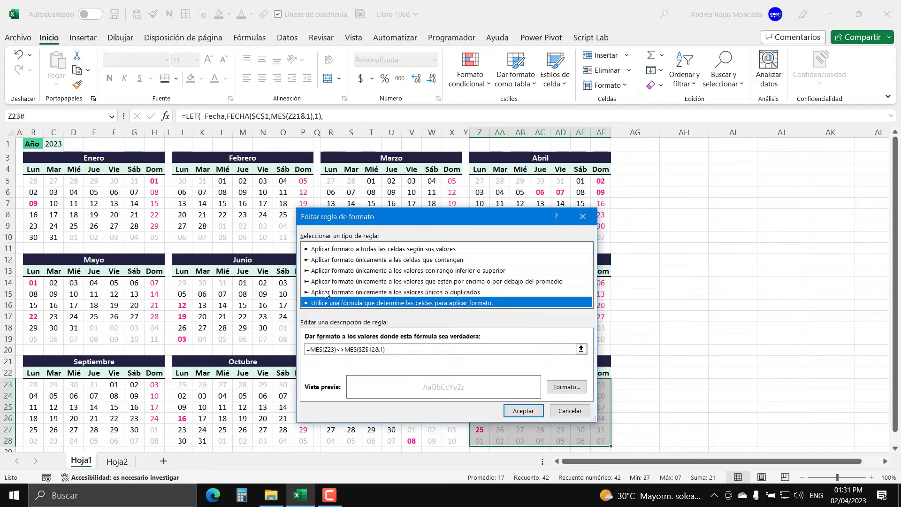
left_click(375, 350)
key("BackSpace")
key("BackSpace")
type("21")
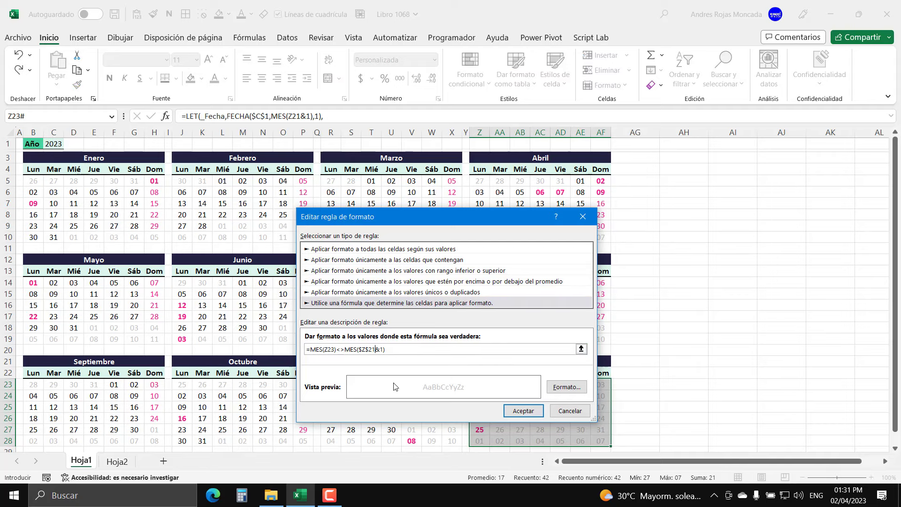
left_click(524, 411)
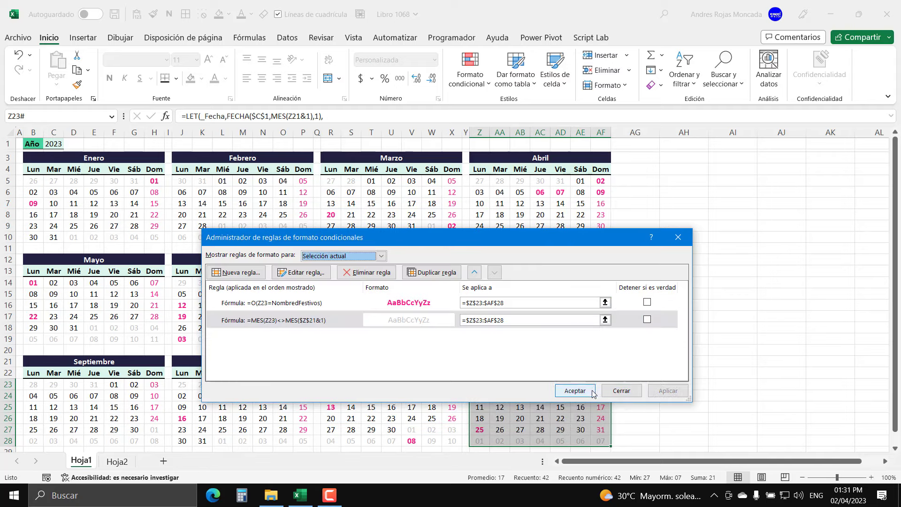
left_click(575, 390)
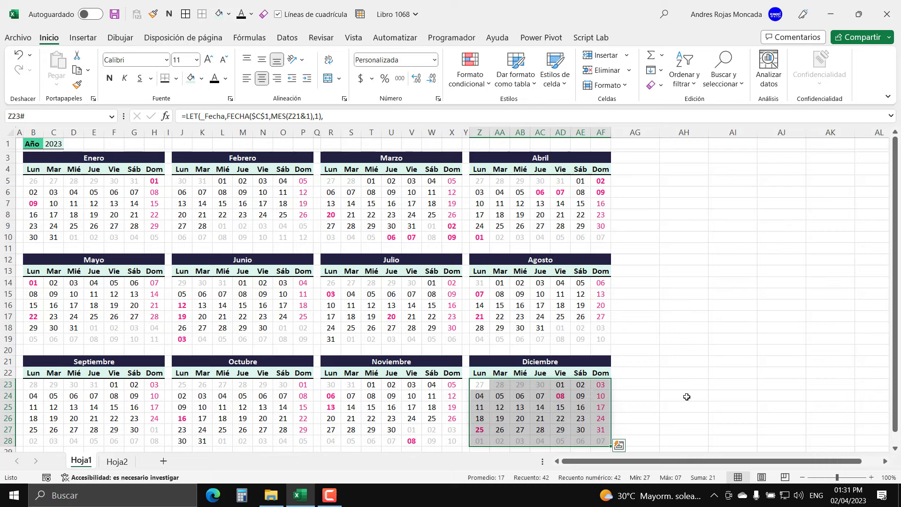
left_click(560, 387)
left_click(834, 502)
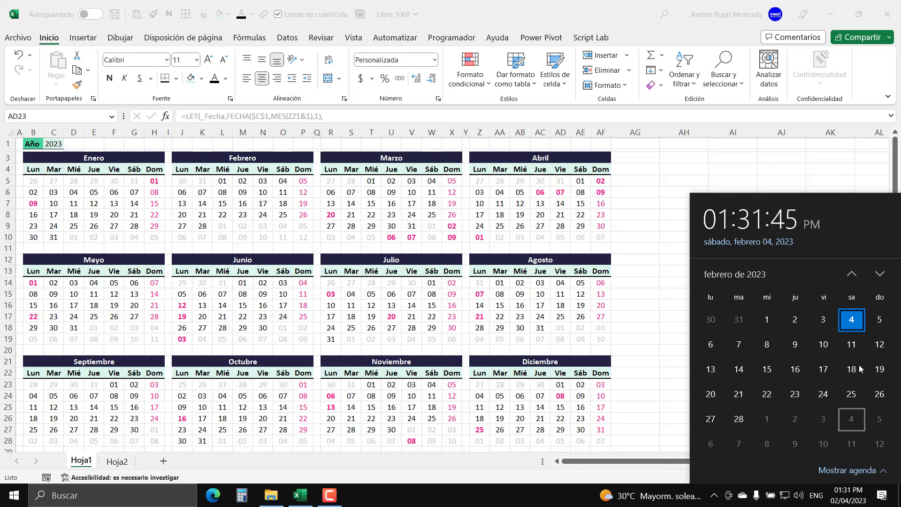
left_click(880, 274)
double_click(880, 274)
left_click(881, 274)
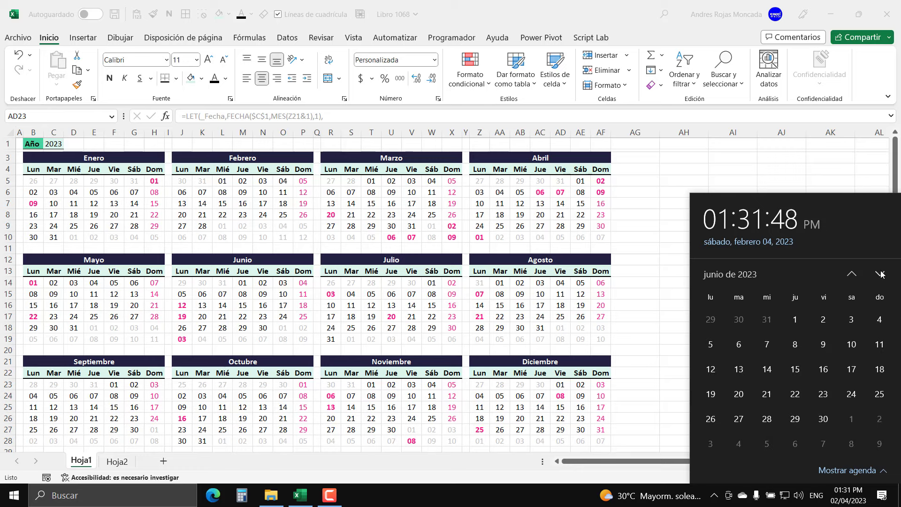
double_click(880, 275)
double_click(880, 274)
left_click(881, 275)
left_click(880, 274)
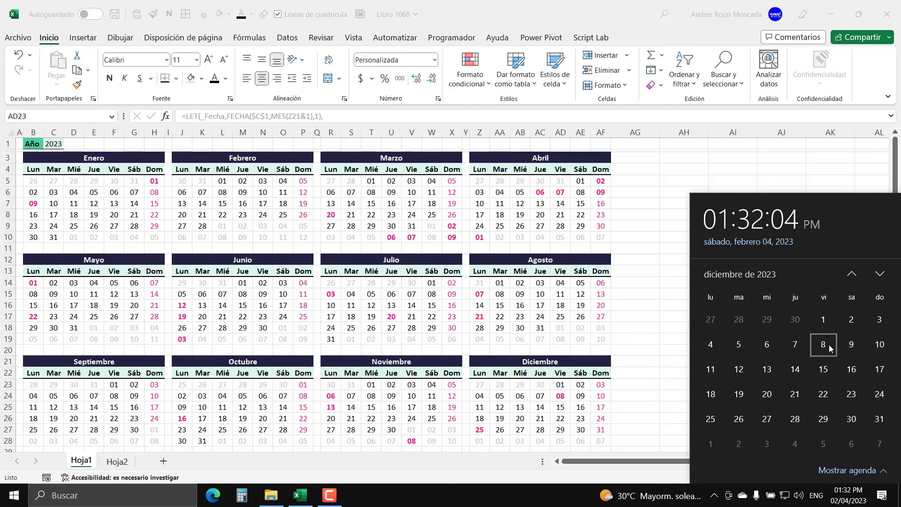
left_click(480, 434)
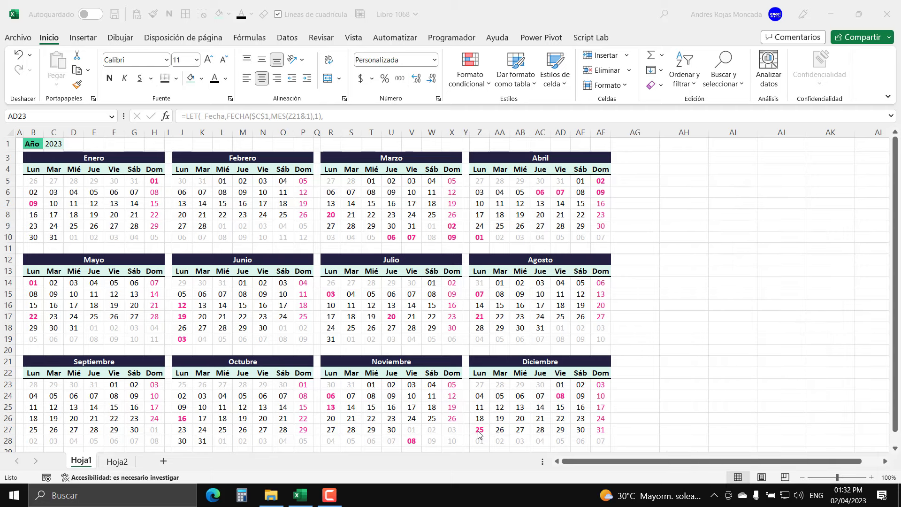
- Switch to Hoja2 to view the Fecha list of 20 holiday dates
left_click(115, 462)
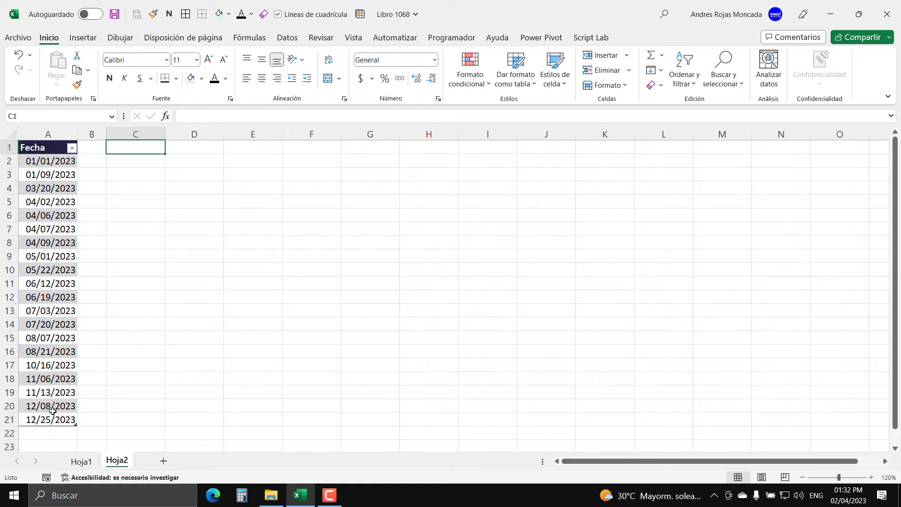
left_click(81, 462)
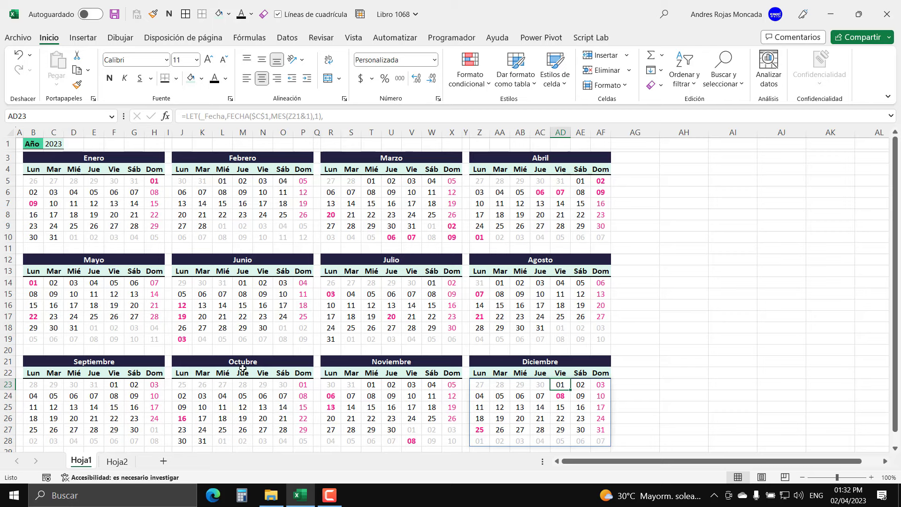
left_click(120, 461)
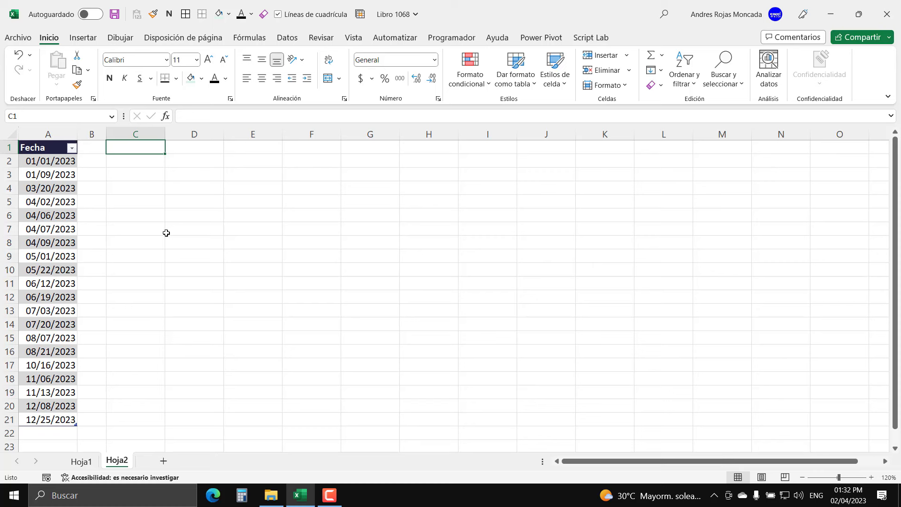
- Enter the headers Fecha, Hora and Evento in C1:E1
type("Fecha")
key("Tab")
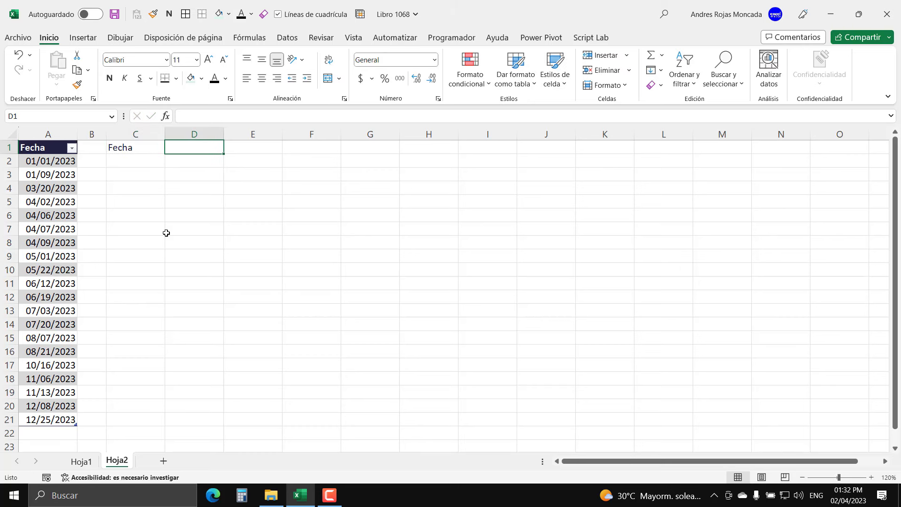
type("Hora")
key("Tab")
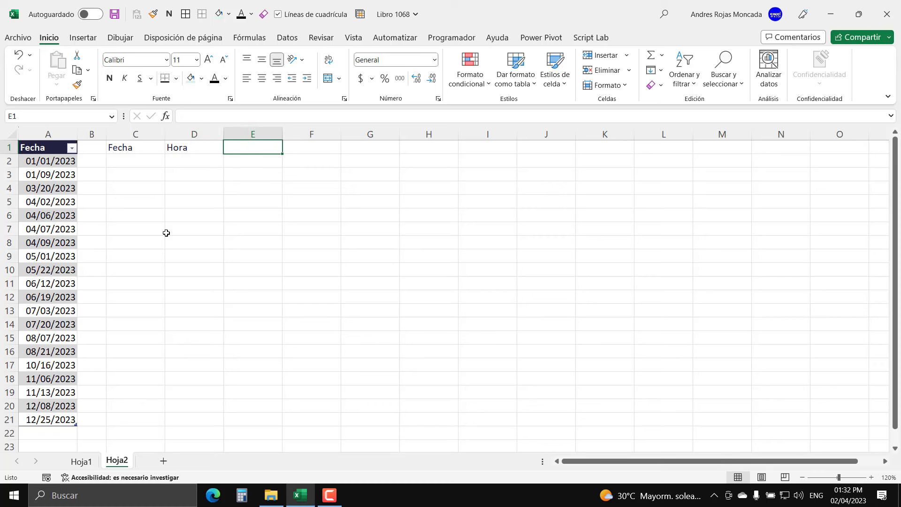
type("Evento")
key("Return")
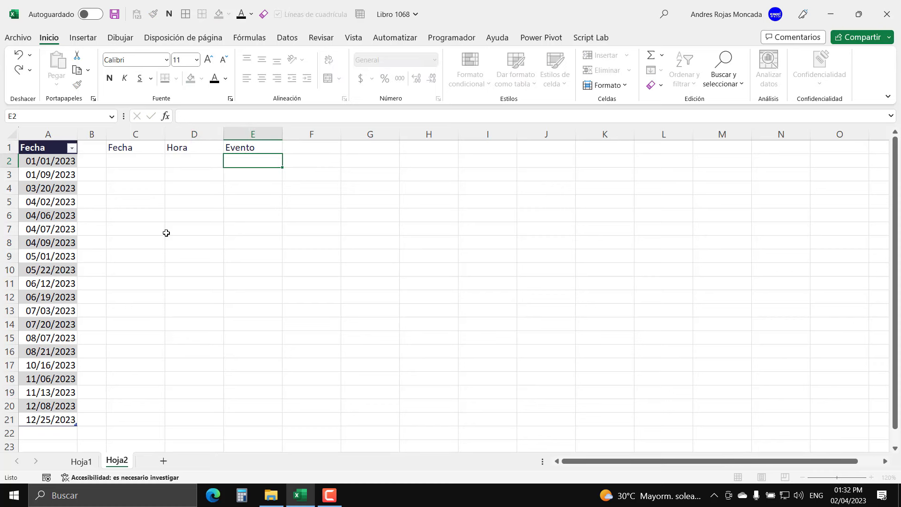
- Set column E's width to 65
right_click(269, 135)
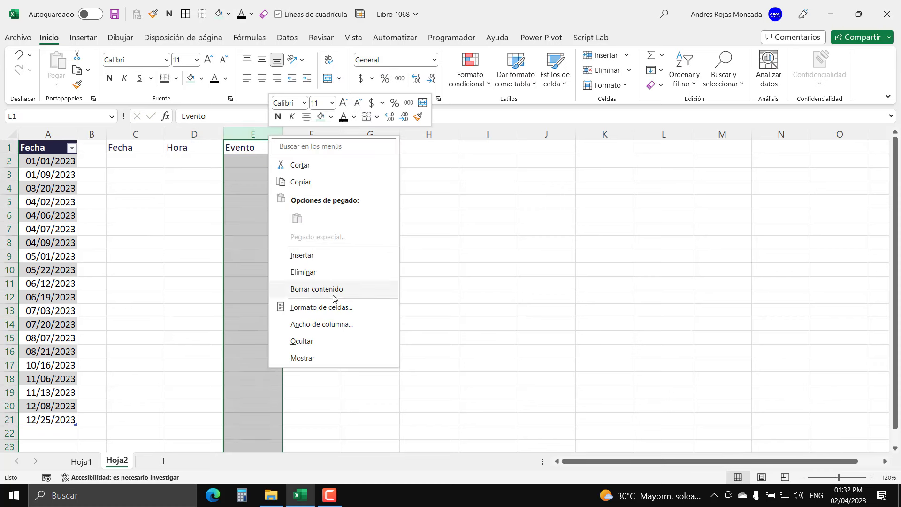
left_click(331, 329)
type("65")
key("Return")
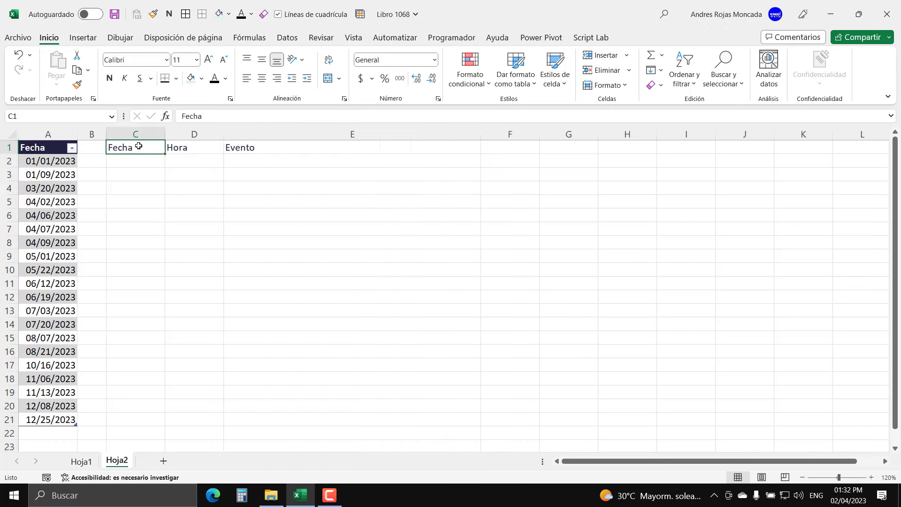
- Give C1:E1 a dark navy fill with bold white text
left_click_drag(111, 150, 262, 147)
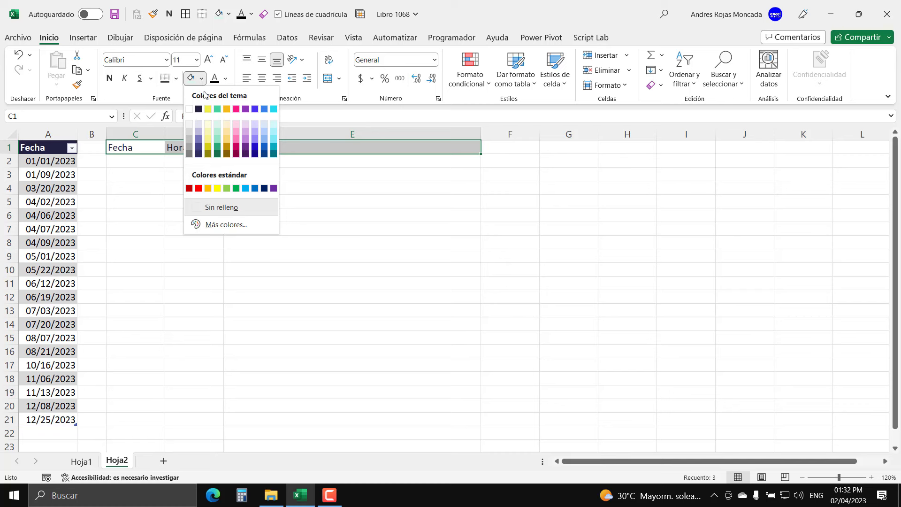
left_click(199, 109)
left_click(226, 79)
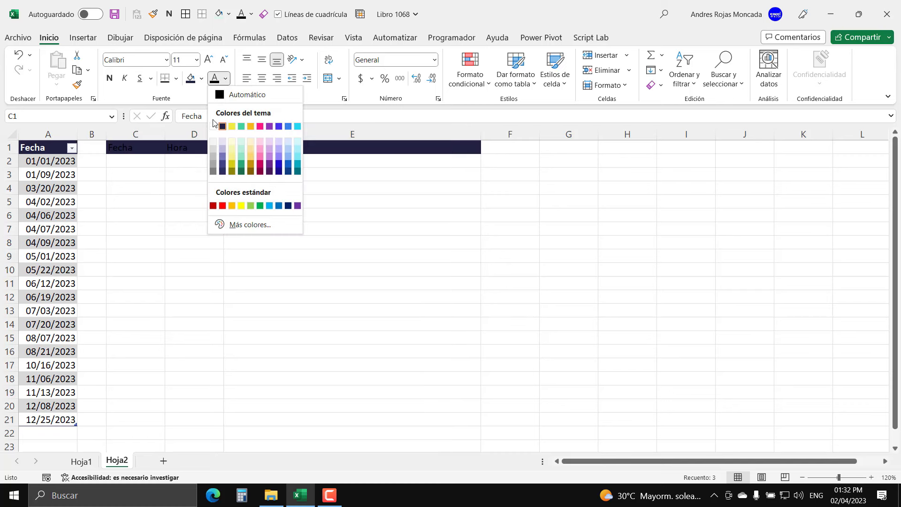
left_click(215, 126)
left_click(112, 80)
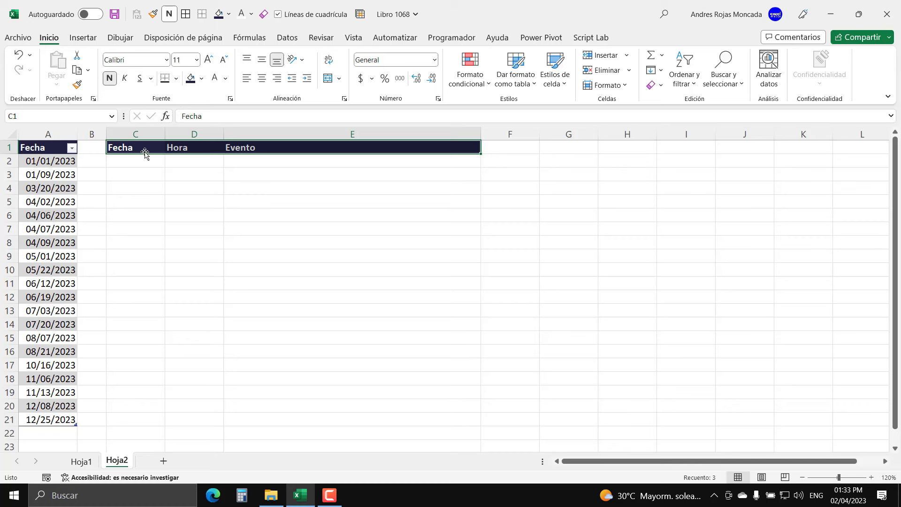
left_click(124, 164)
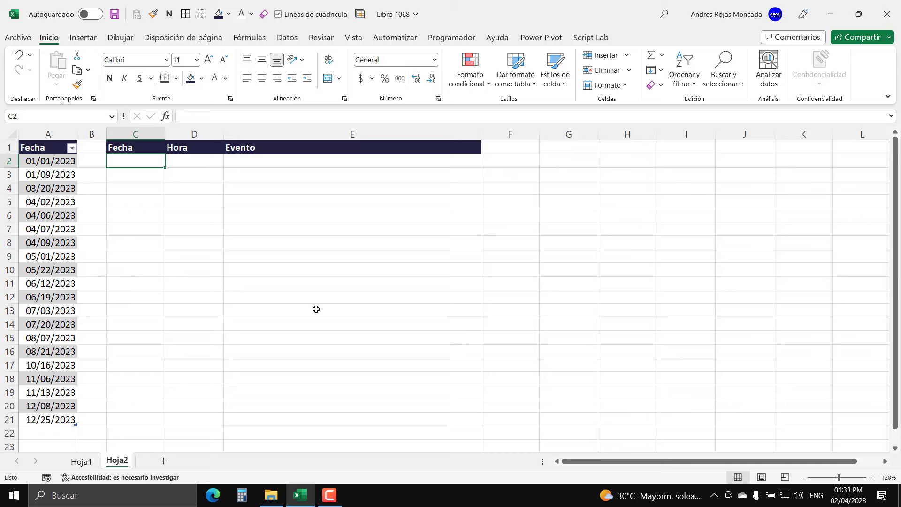
- Date the three events 02/04/2023 and give them times 08:00, 15:00 and 10:30
type("2/4/")
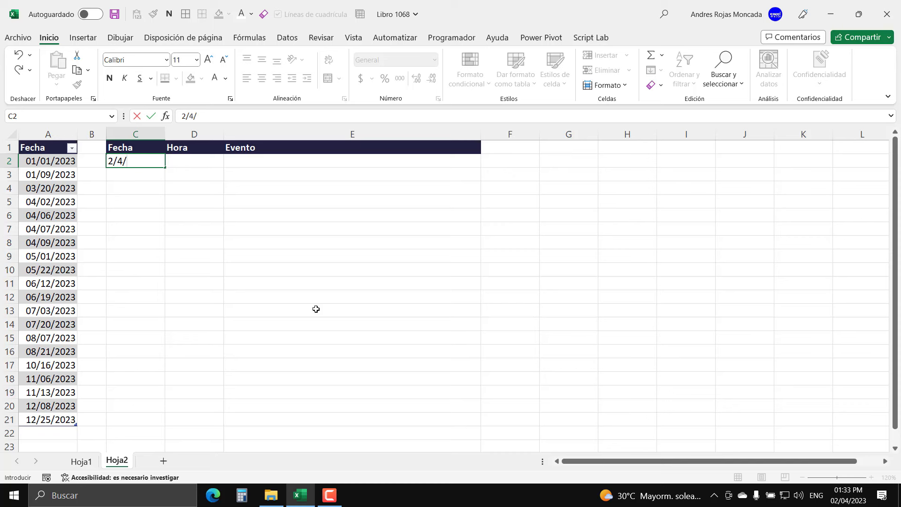
type("23")
key("Return")
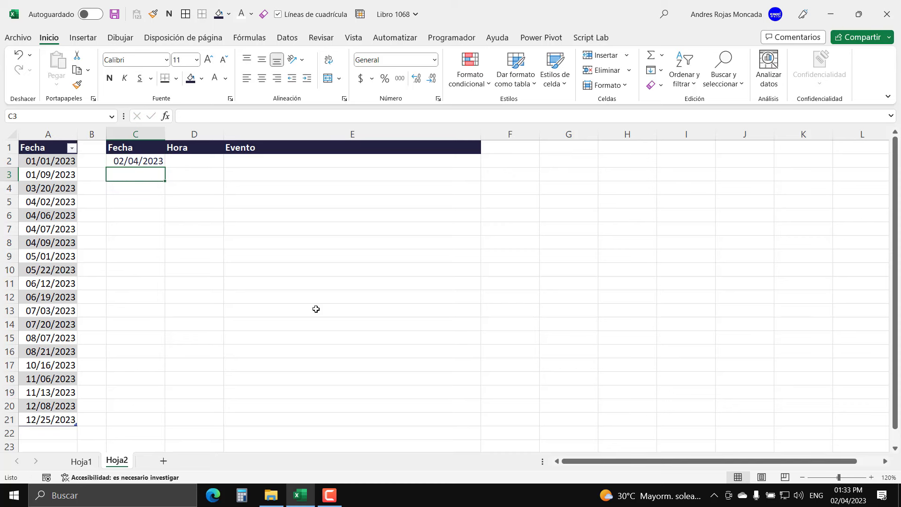
type("2/")
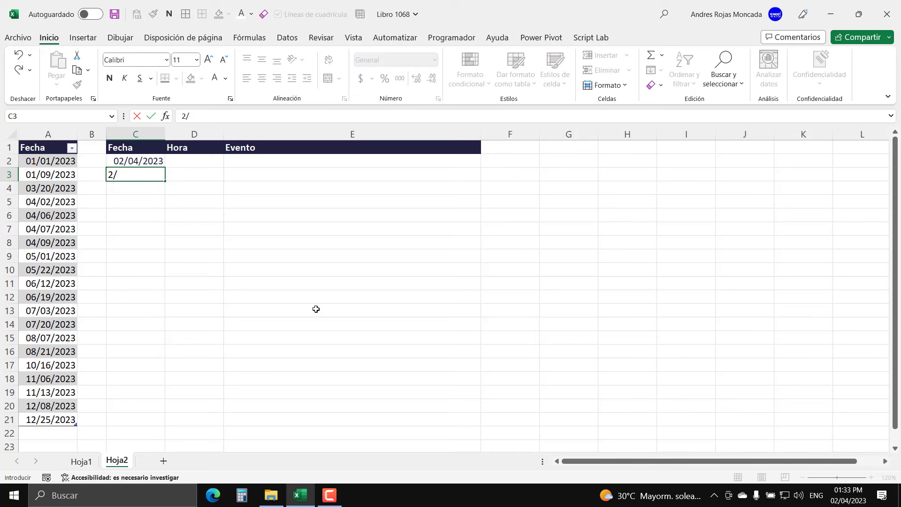
type("04/2023")
key("Return")
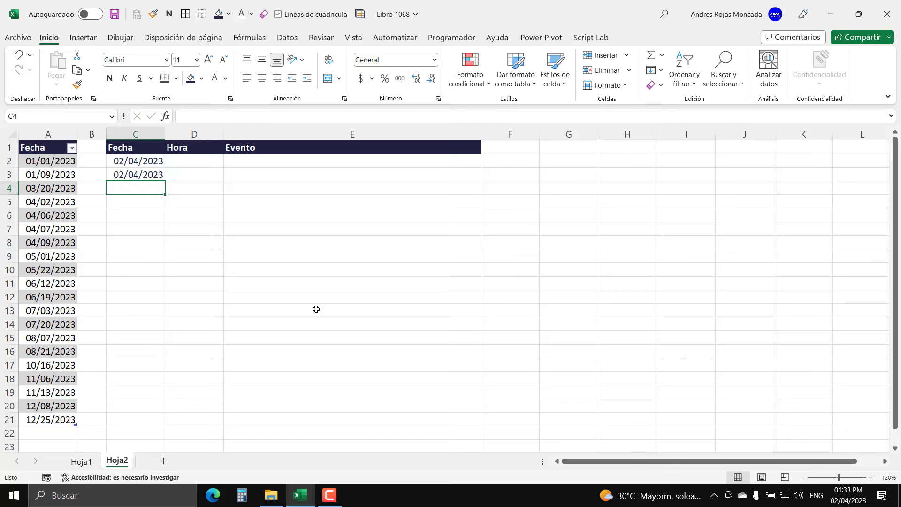
type("02/04/2023")
key("Return")
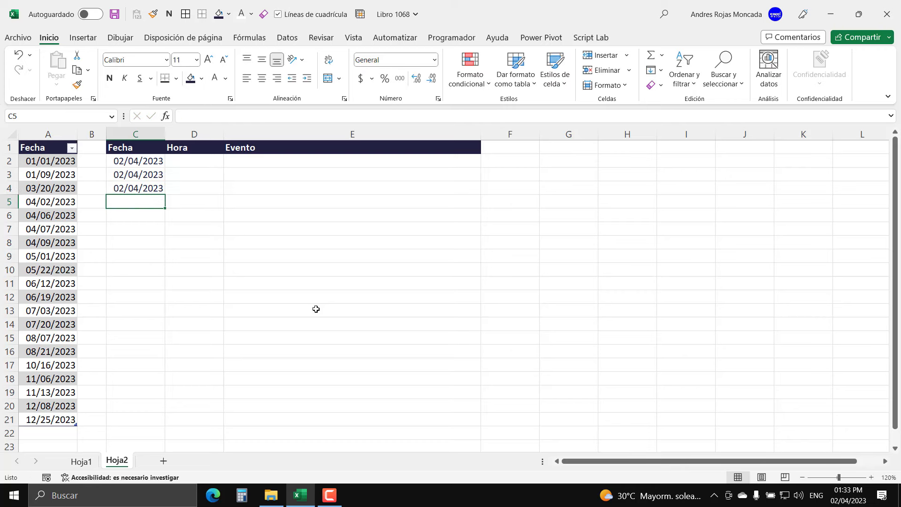
left_click(197, 164)
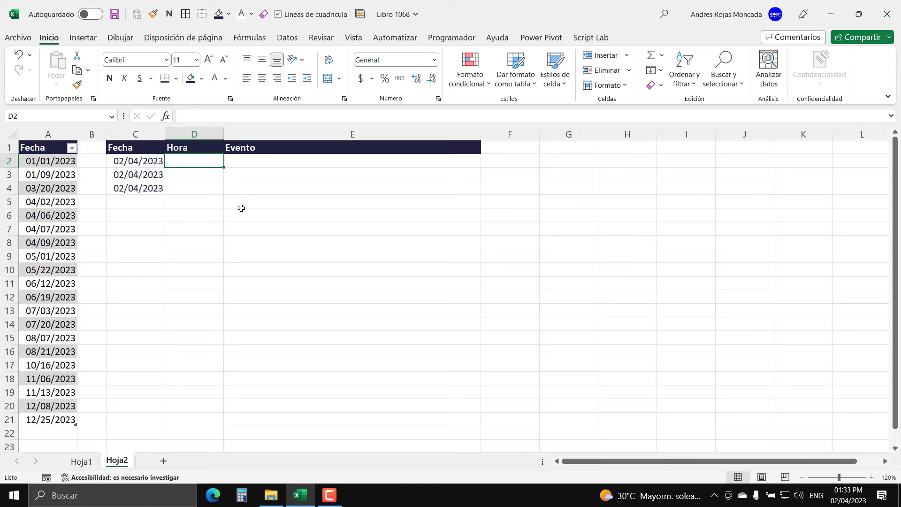
type("8:")
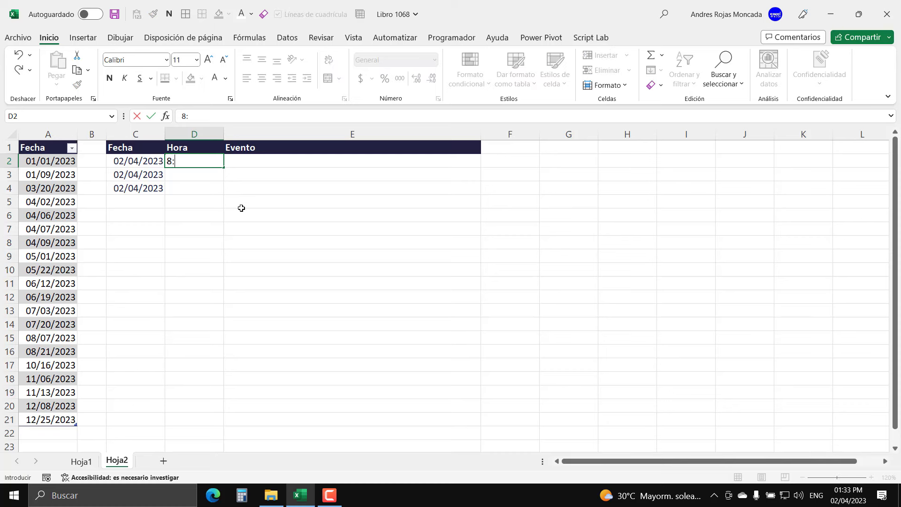
type("00")
key("Return")
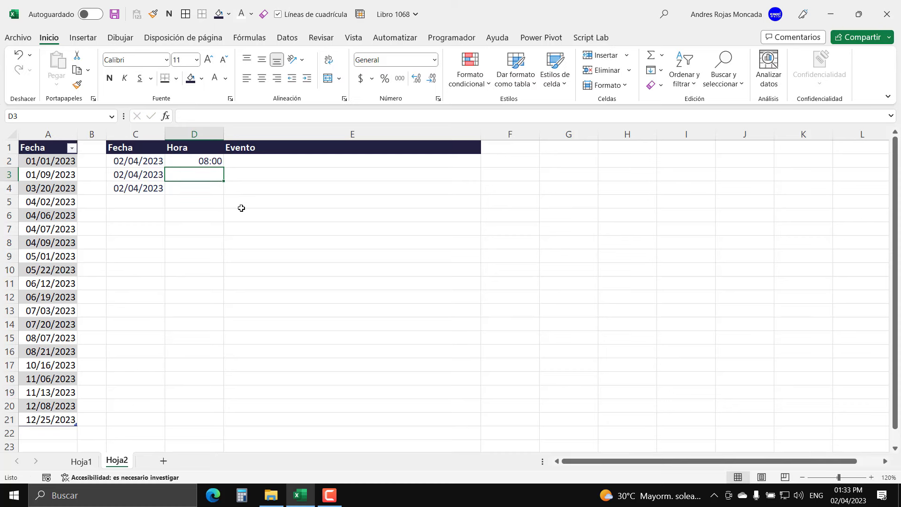
type("15")
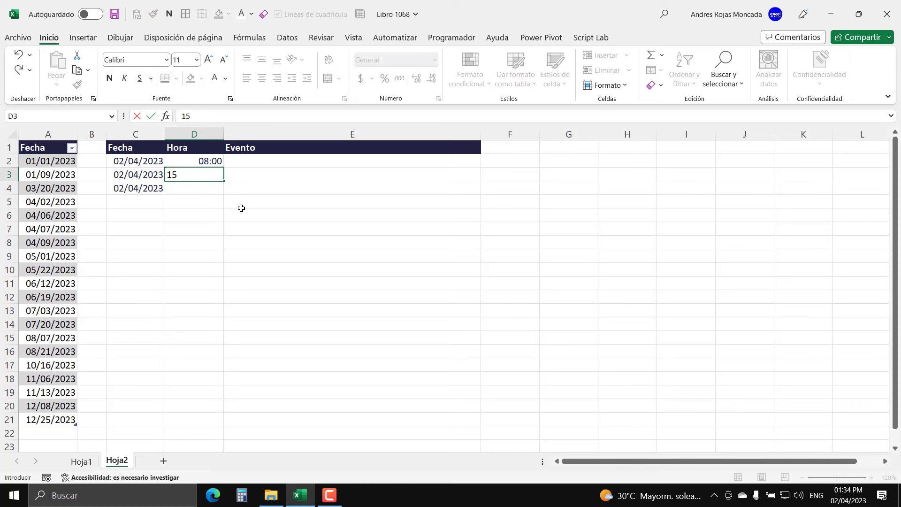
type(":00")
key("Return")
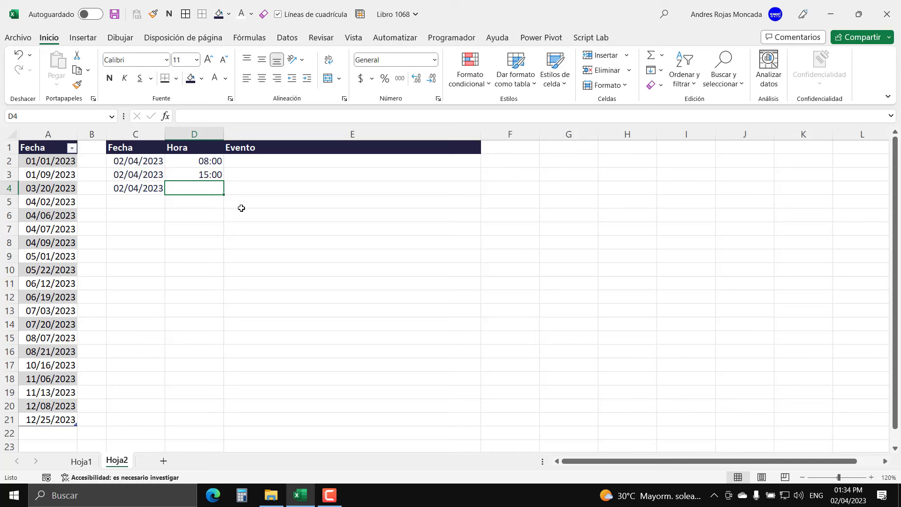
type("10:")
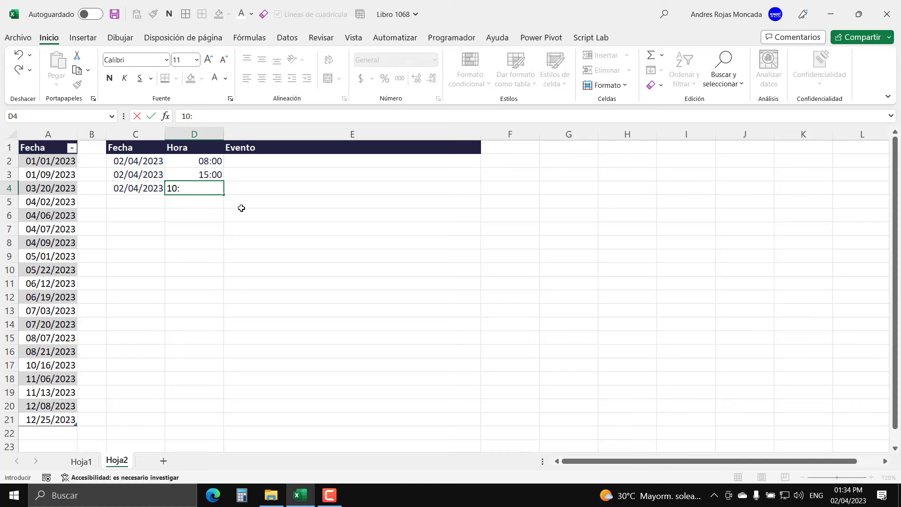
type("30")
key("Return")
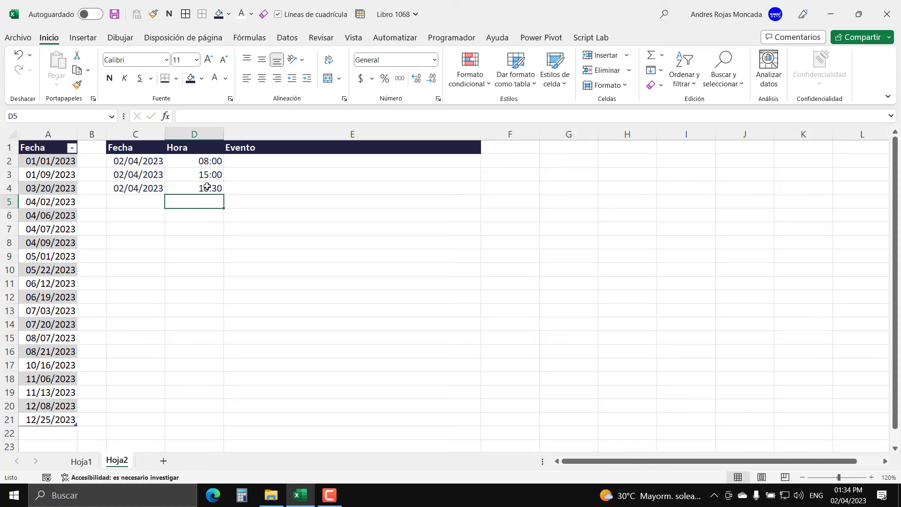
- Enter the Evento descriptions: recreation centre outing, Excel project meeting, and school uniform shopping
left_click(238, 162)
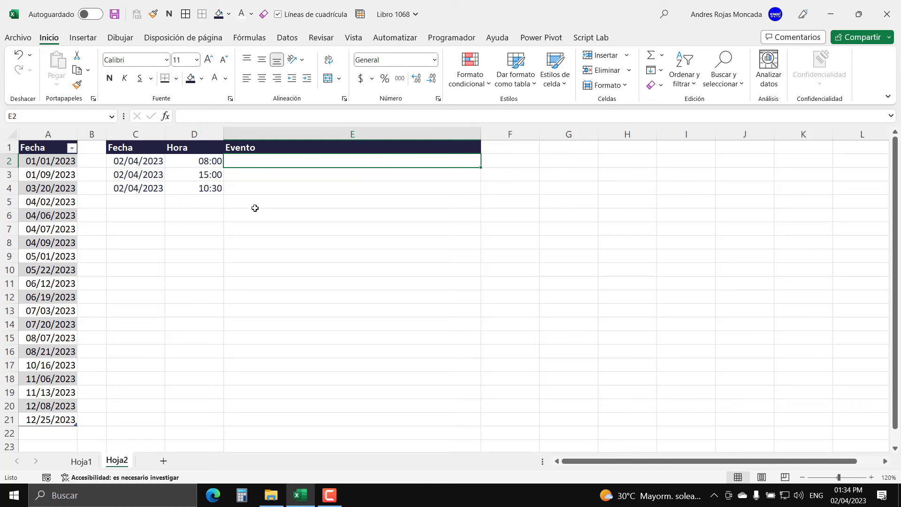
type("Ir a")
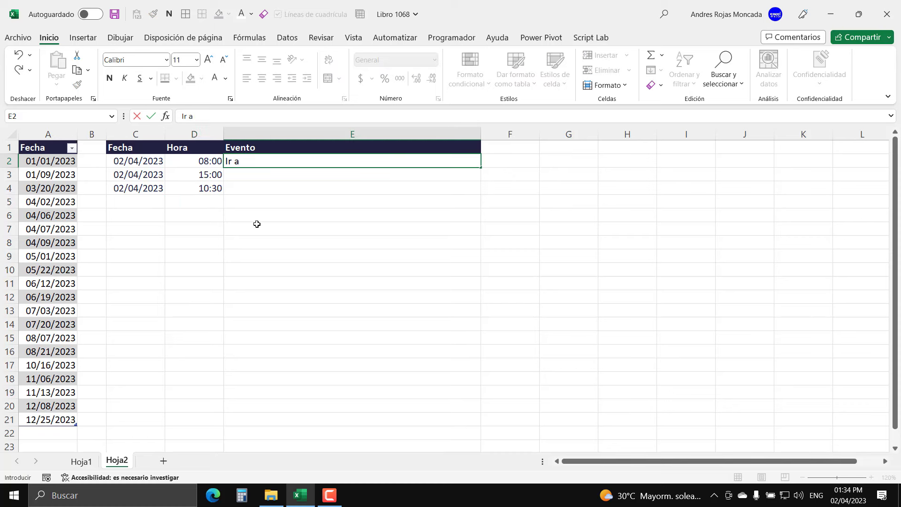
type(" centro de recre")
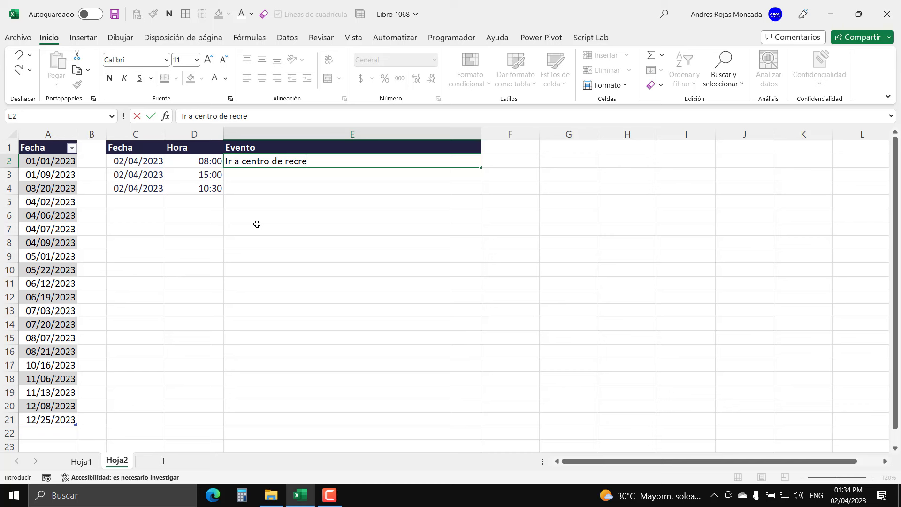
type("acion con")
type(" mis sobrinos")
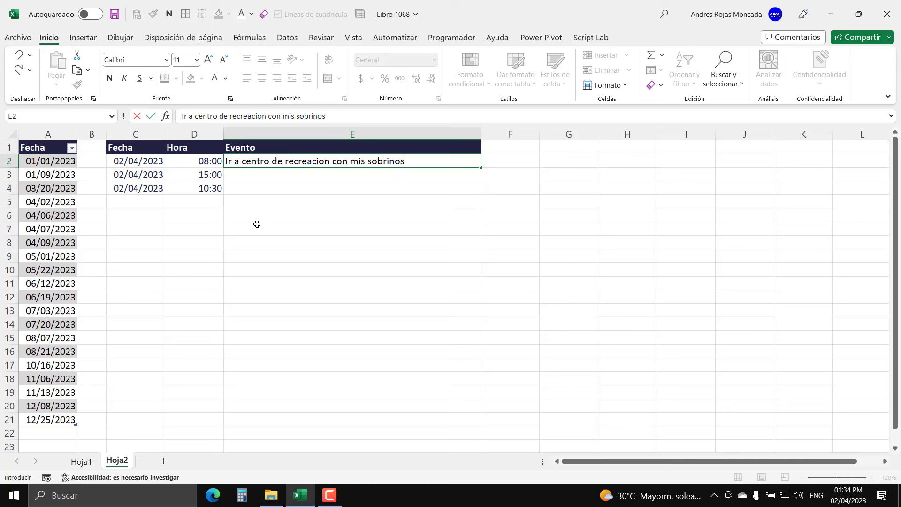
key("Return")
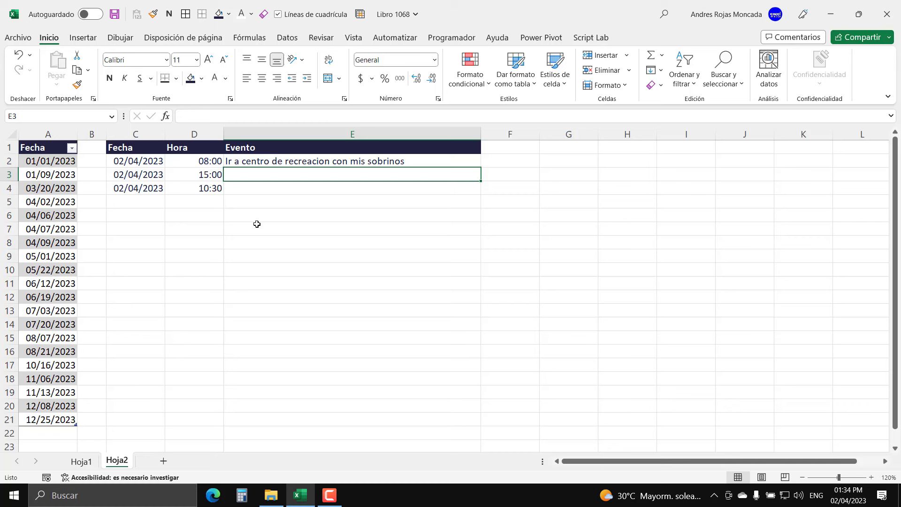
type("Reun")
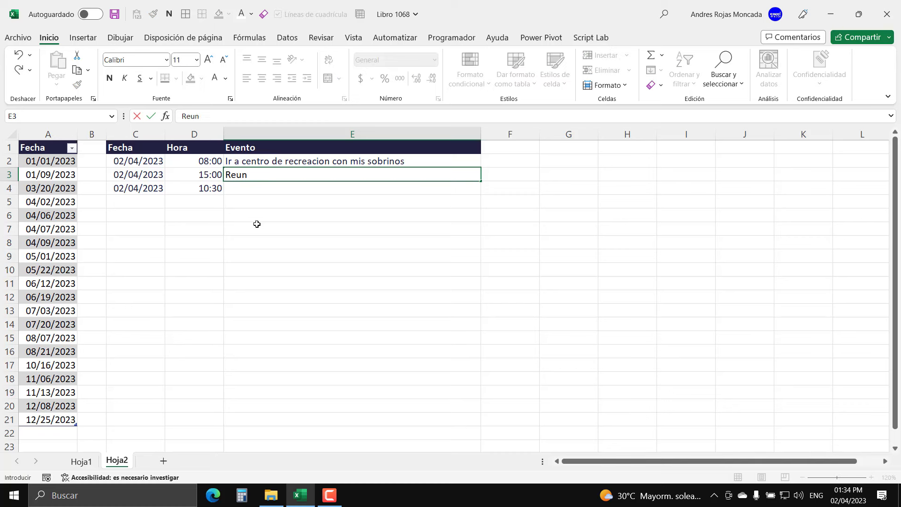
type("ion")
type(" confere")
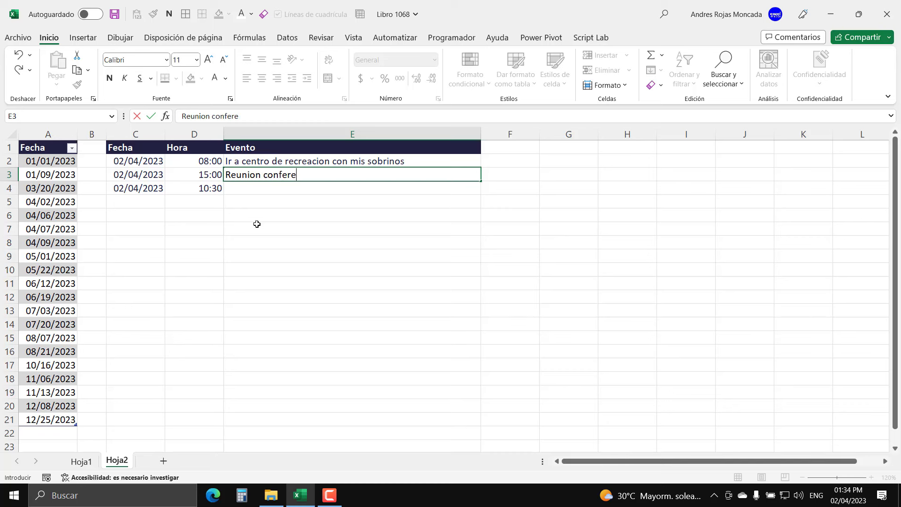
type("ncia p")
type("roytect")
key("BackSpace")
key("BackSpace")
key("BackSpace")
type("ecto")
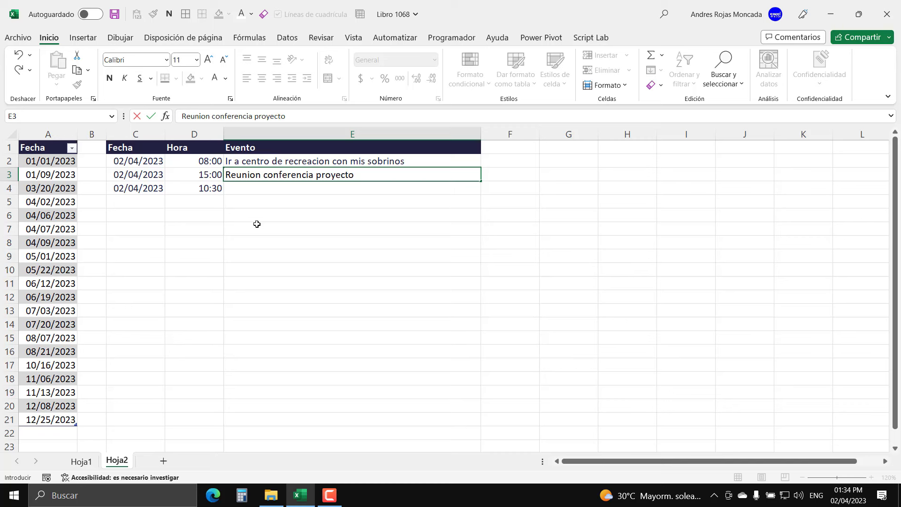
type(" de Excel")
key("Return")
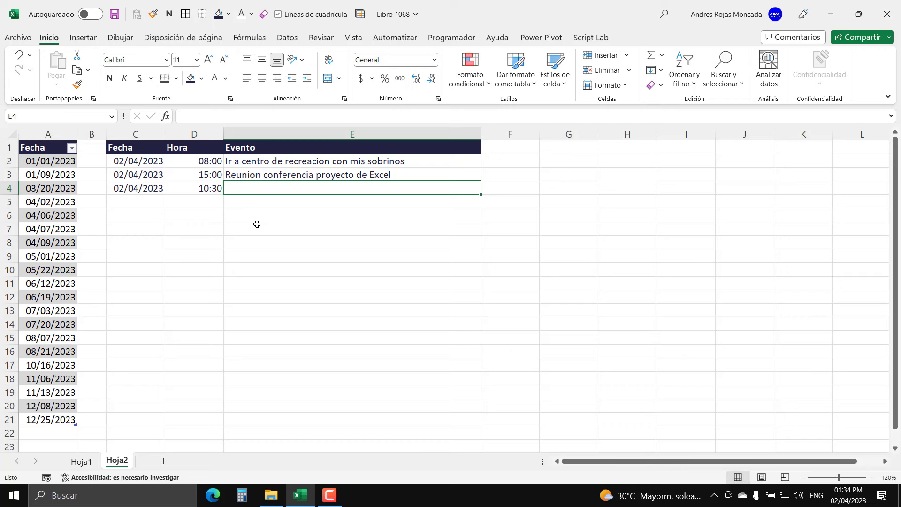
type("Ir a")
key("BackSpace")
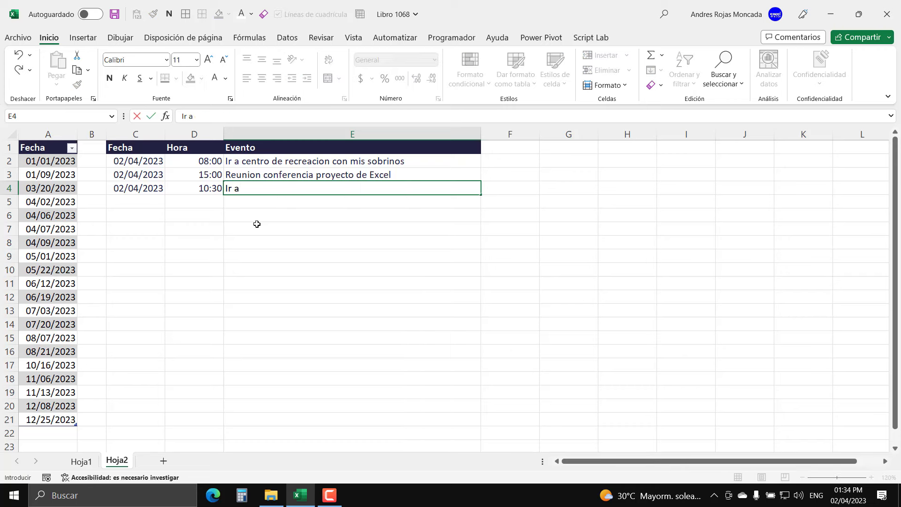
key("BackSpace")
type("de compras")
type(" por los")
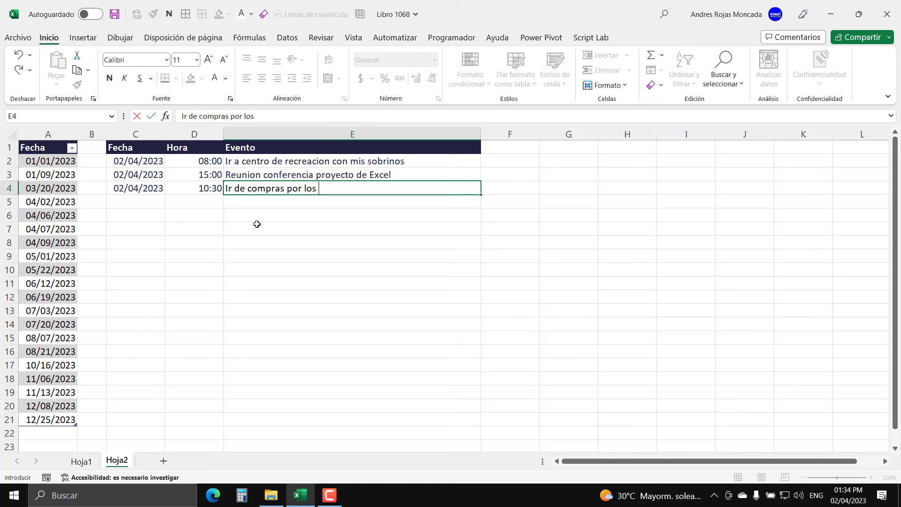
type(" uniforme")
type("s del col")
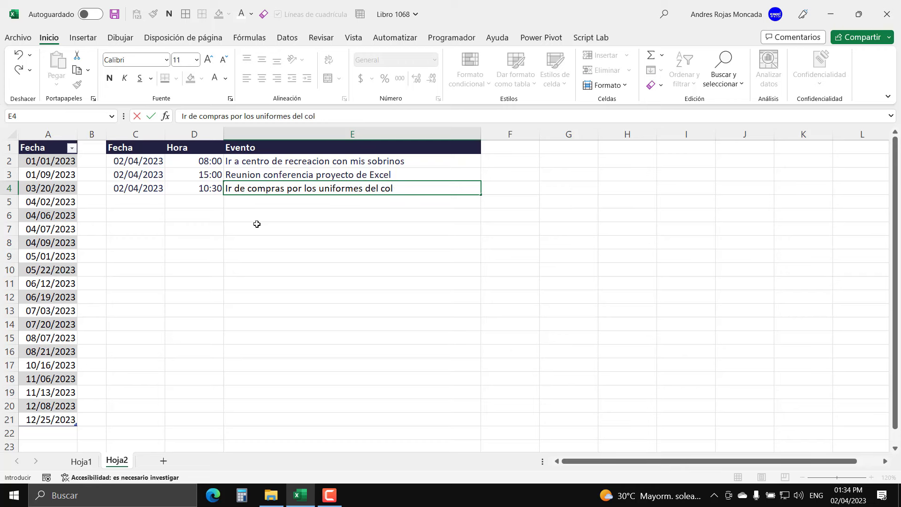
type("egio")
key("Return")
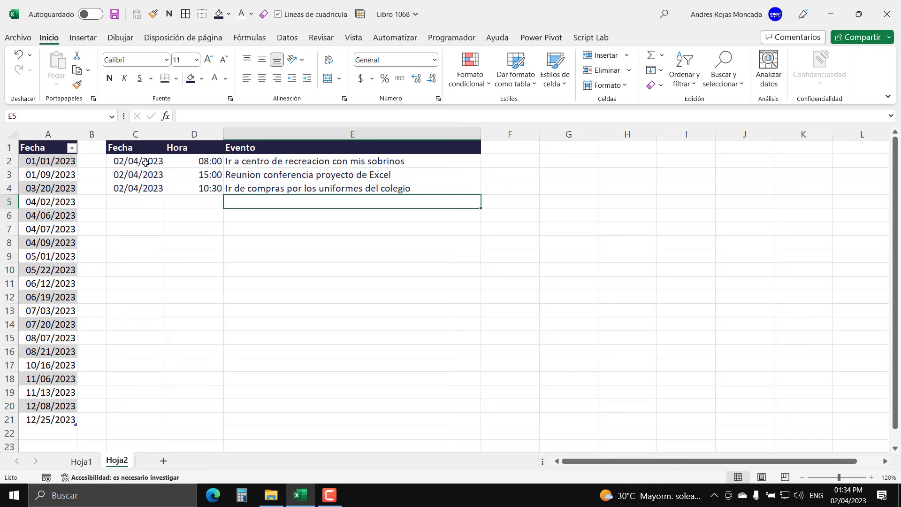
- Set C2:E4 to the automatic font colour, then select C1:E4 as a table
left_click_drag(145, 162, 291, 187)
left_click(226, 79)
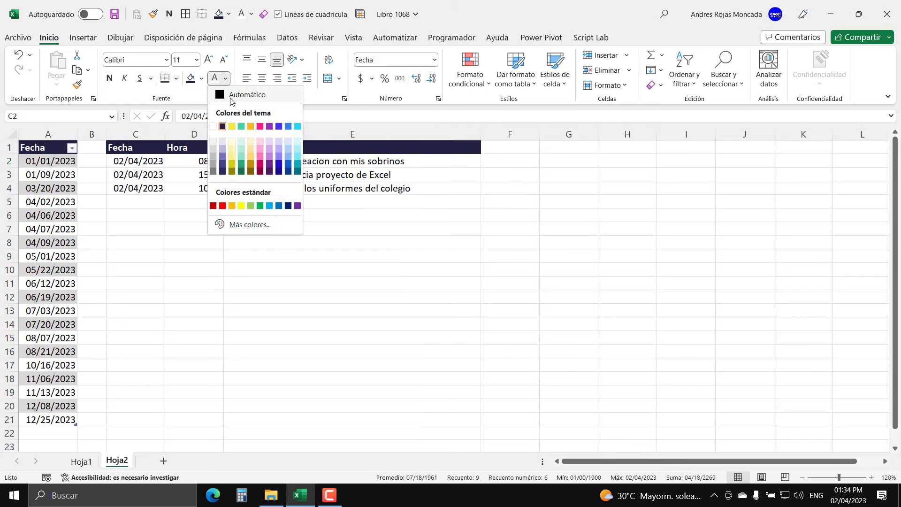
left_click(231, 95)
mouse_move(135, 148)
left_mouse_down()
mouse_move(408, 175)
mouse_move(410, 187)
left_mouse_up()
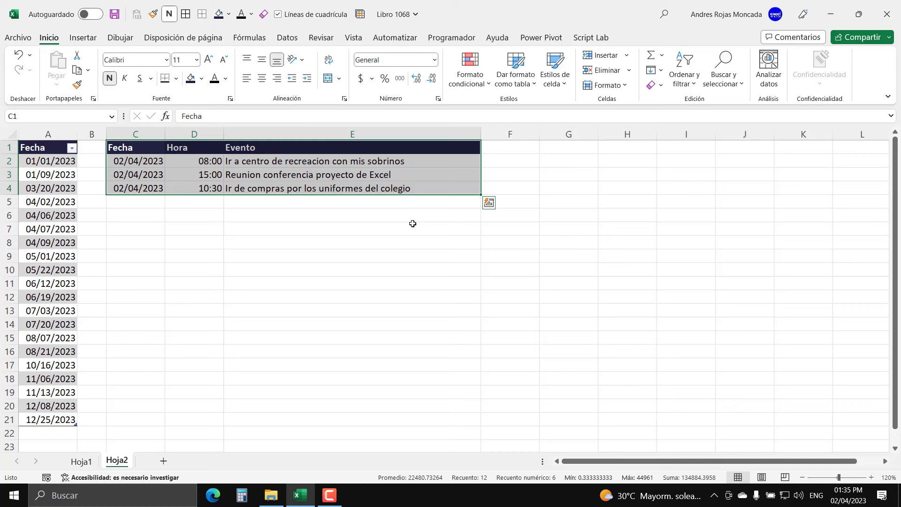
key("ctrl+t")
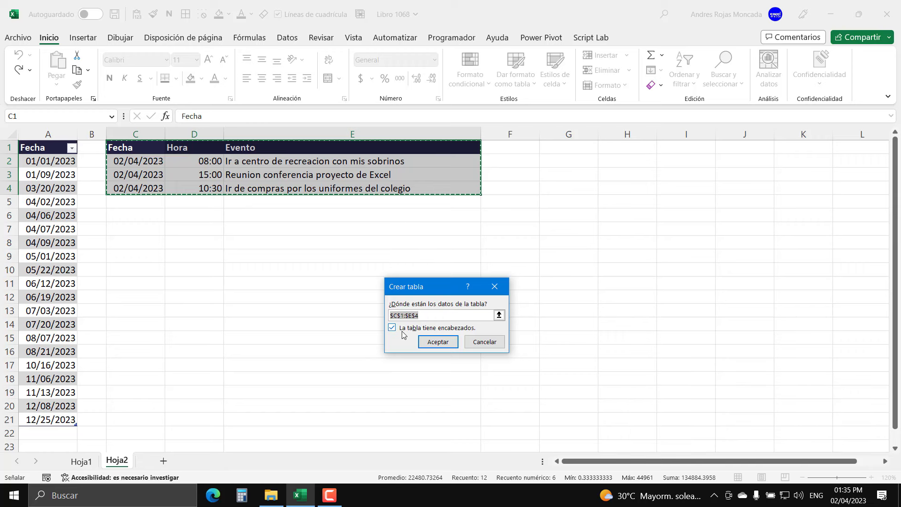
- Create the table with headers, apply a grey banded style, and rename it eEventos
left_click(424, 343)
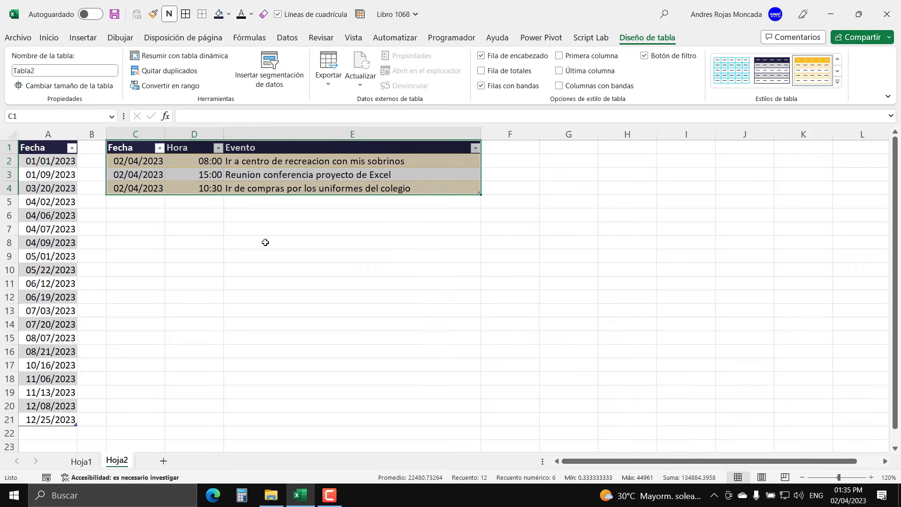
left_click(838, 81)
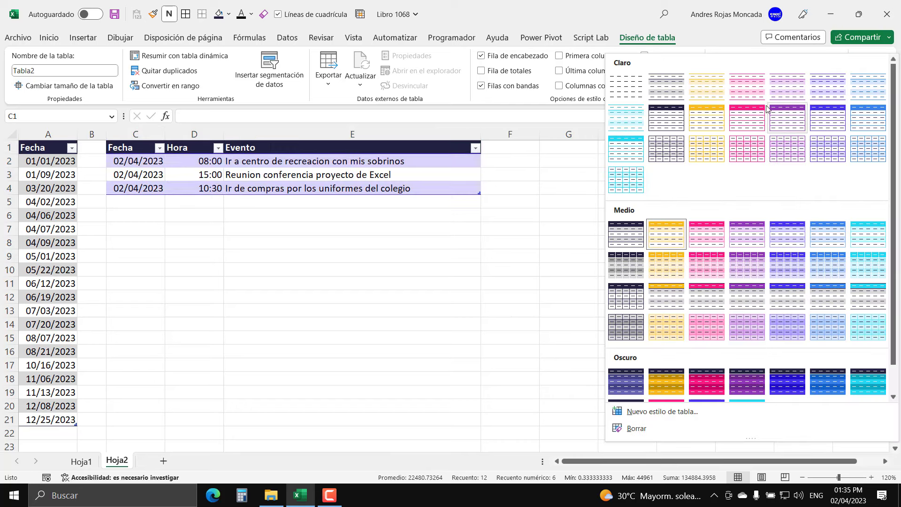
left_click(667, 87)
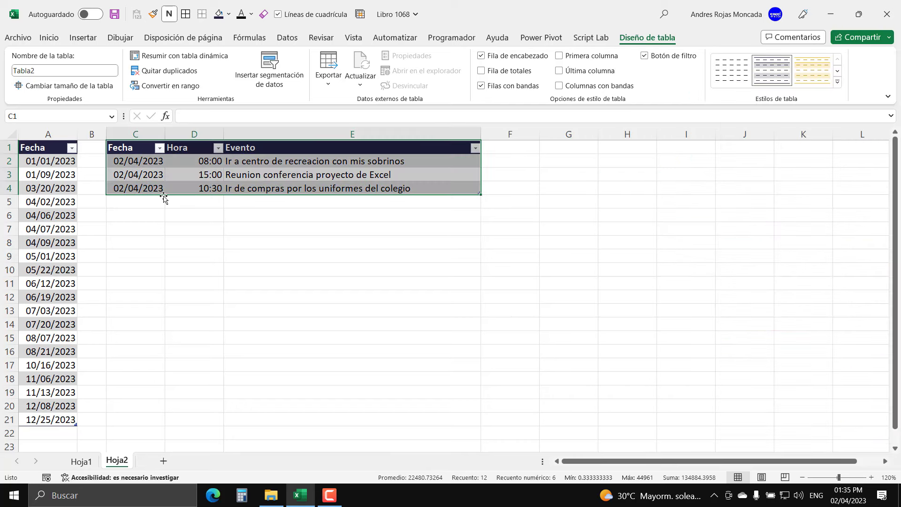
left_click(66, 70)
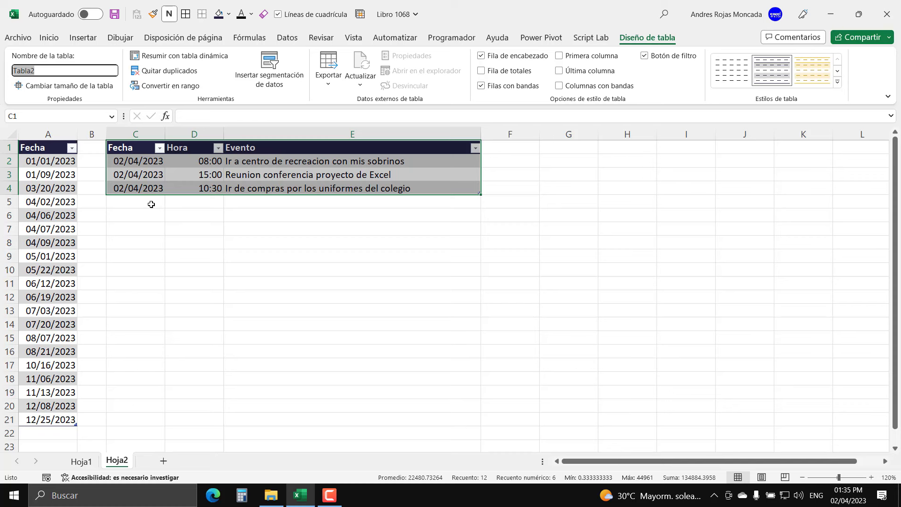
type("e")
type("Eventos")
key("Return")
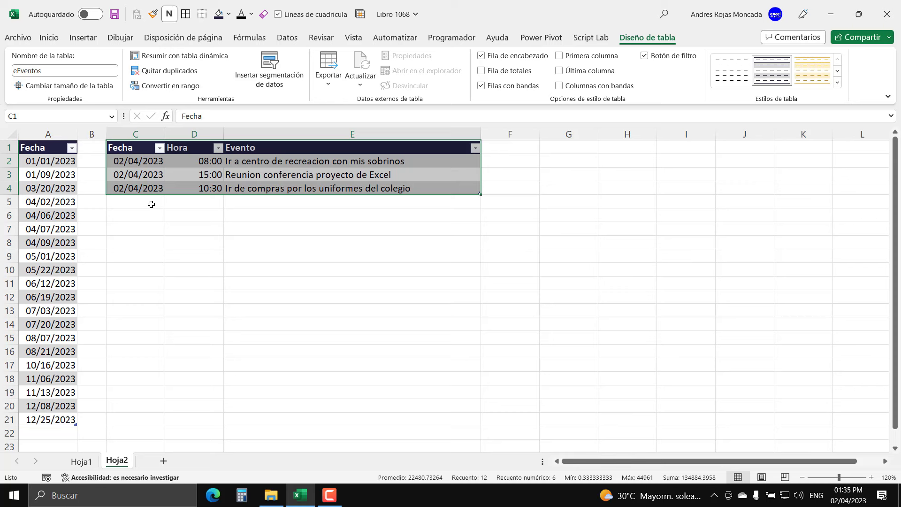
- Set the width of column F to 4
left_click(513, 134)
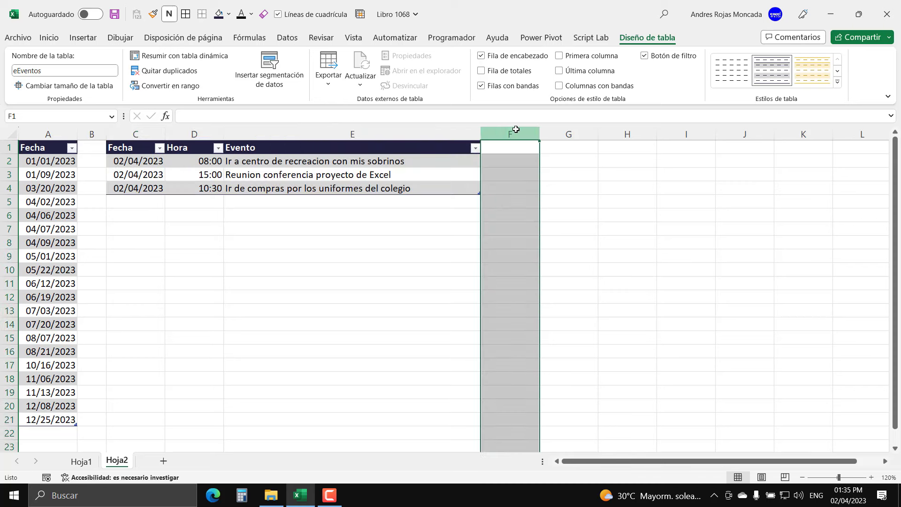
right_click(517, 134)
left_click(563, 317)
type("4")
key("Return")
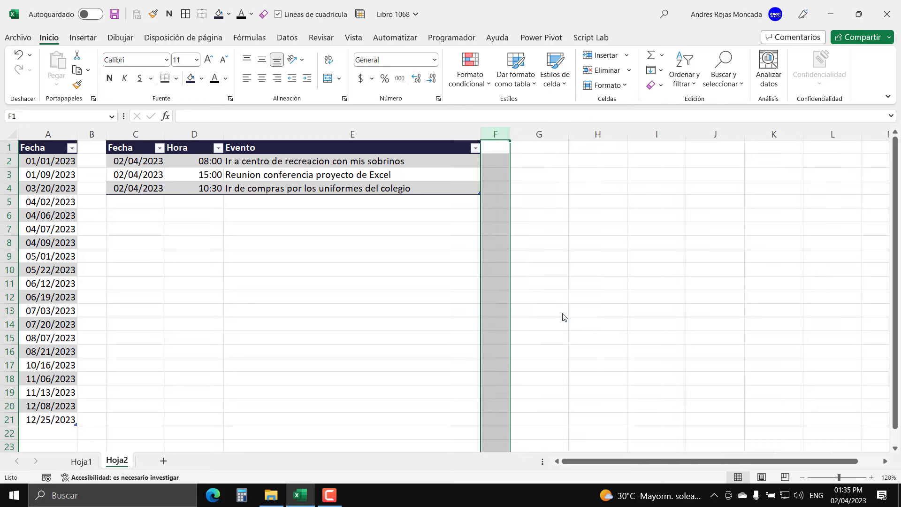
left_click(542, 150)
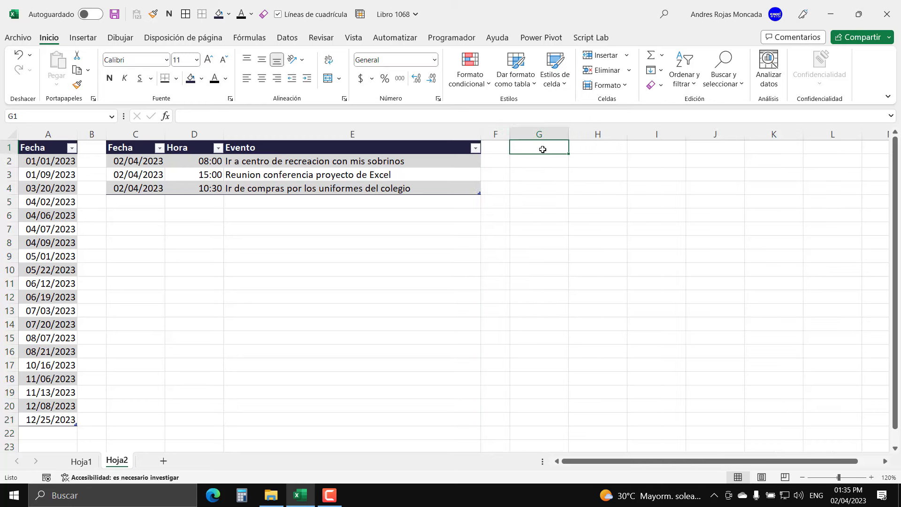
- Zoom out to 100% and return to the Hoja1 calendar sheet
left_click(803, 478)
left_click(802, 477)
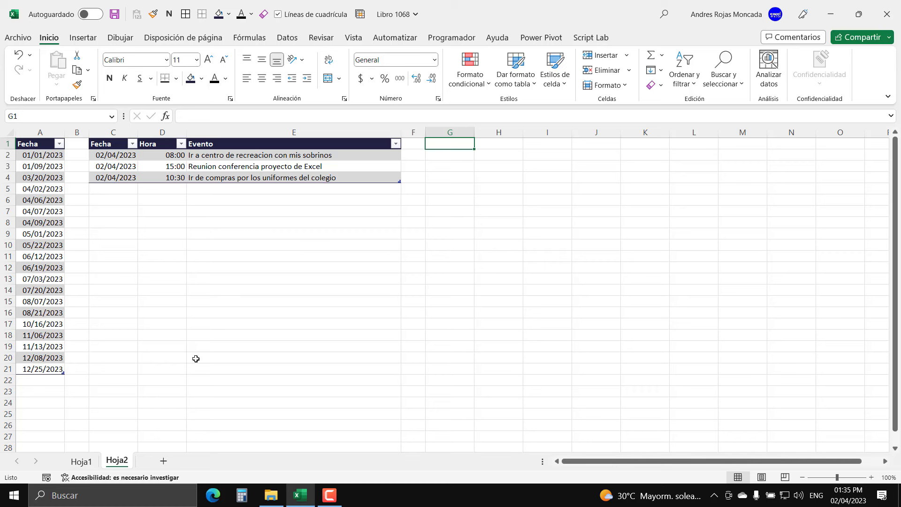
left_click(82, 461)
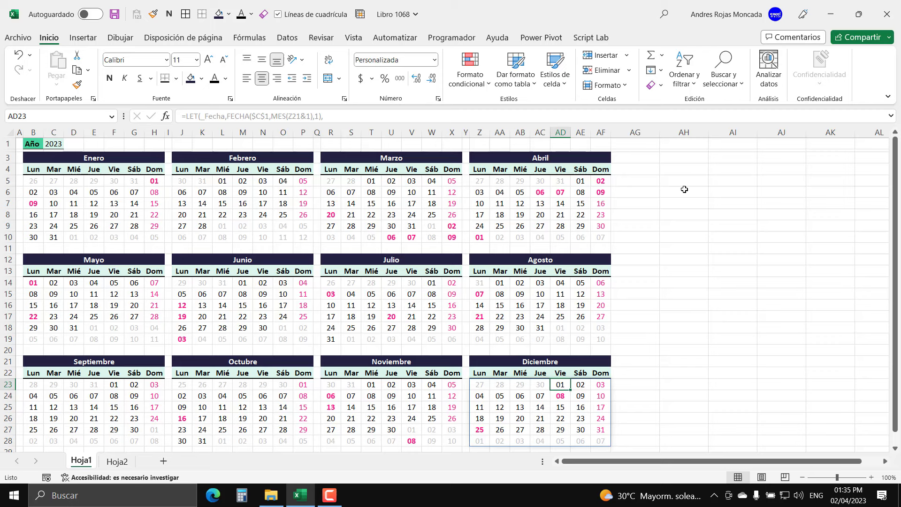
- Narrow column AG to a width of 1
left_click(653, 143)
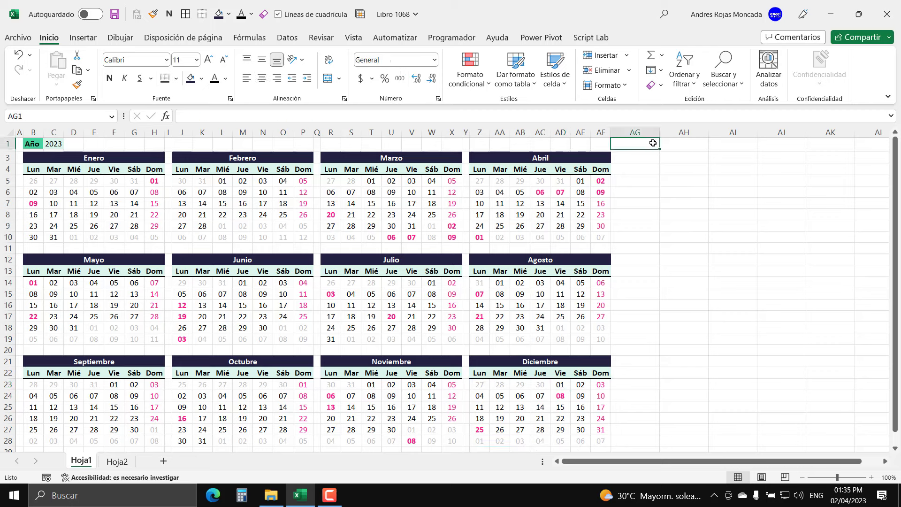
right_click(631, 133)
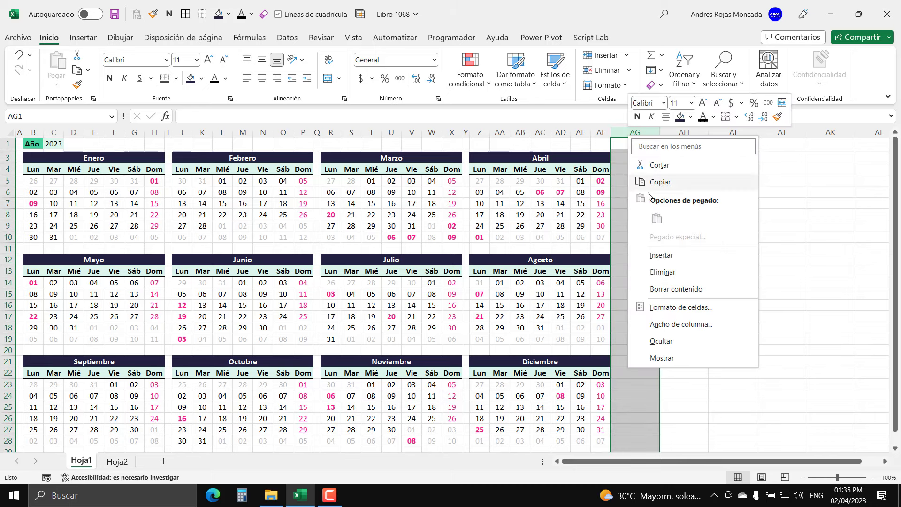
left_click(669, 331)
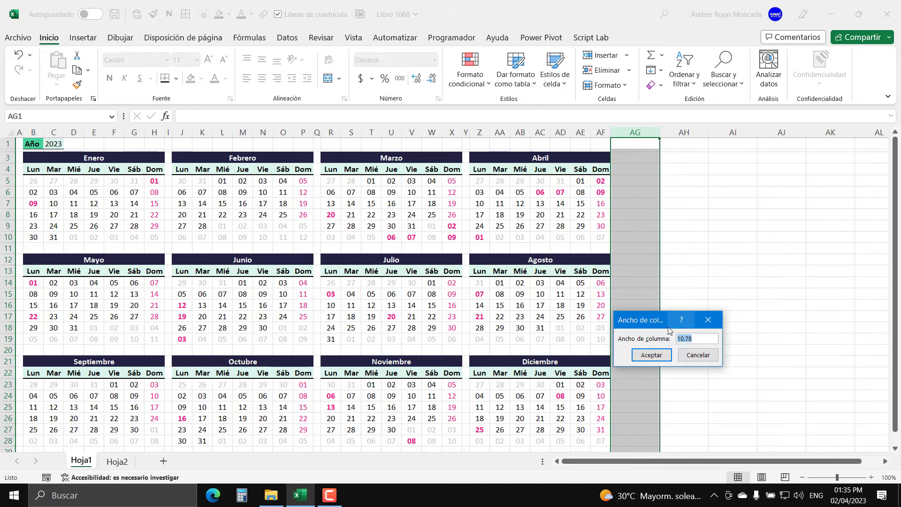
type("1")
key("Return")
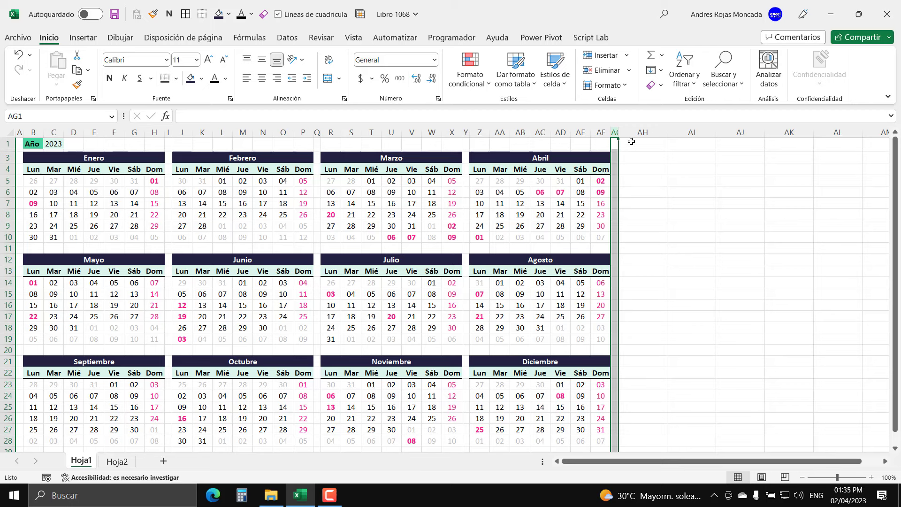
- Type Fecha in AH1 with pink fill and bold white text
left_click(651, 143)
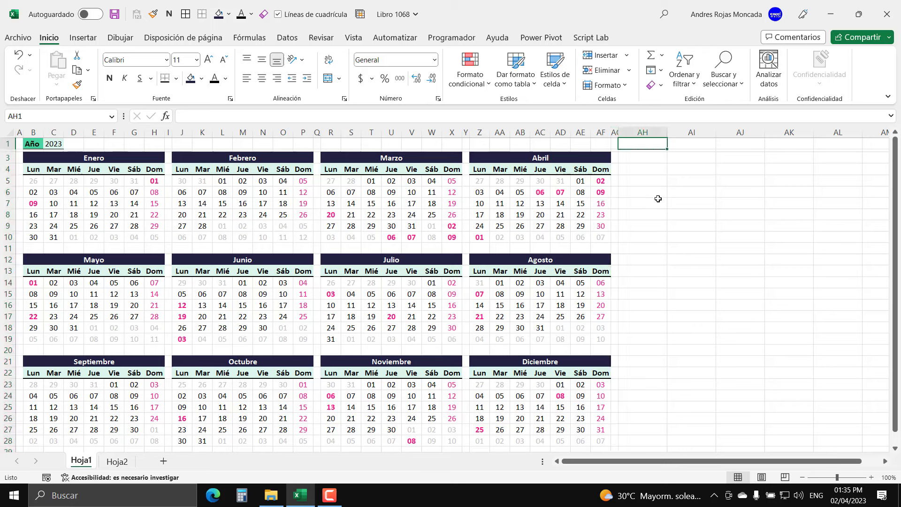
type("Fecha")
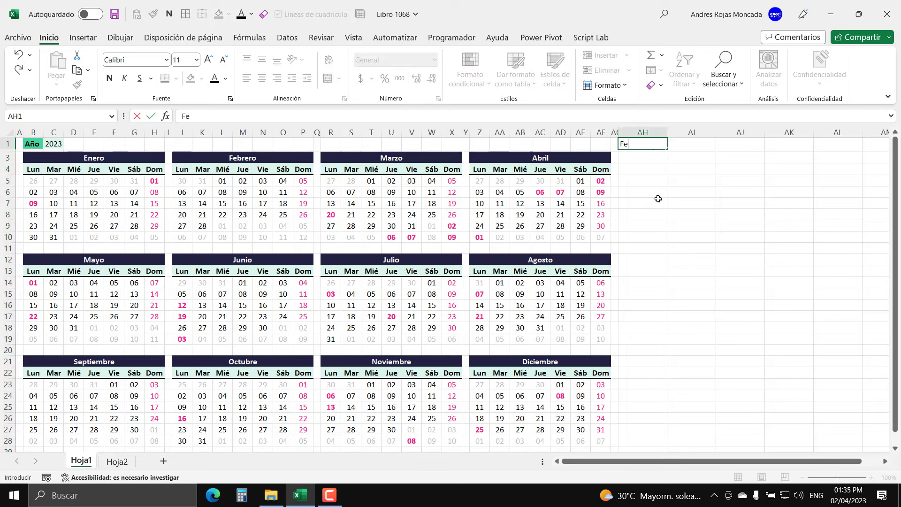
key("Return")
left_click(643, 145)
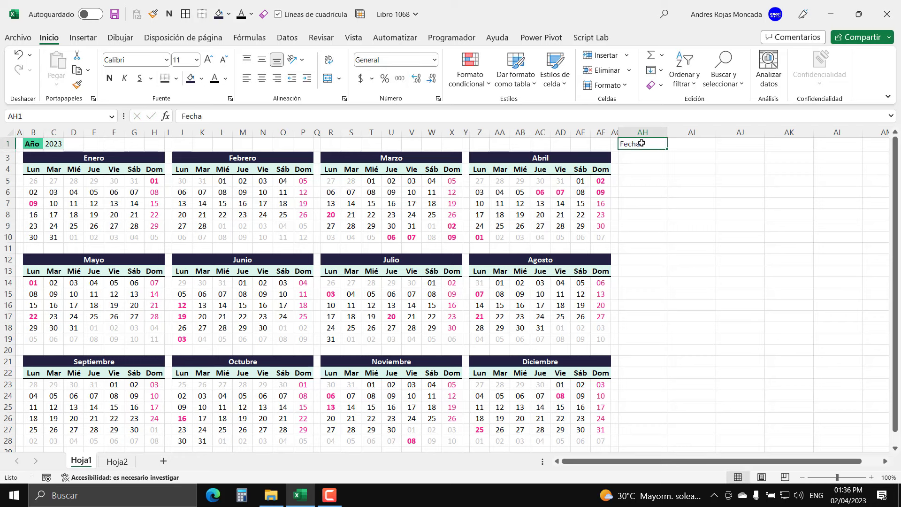
left_click(202, 79)
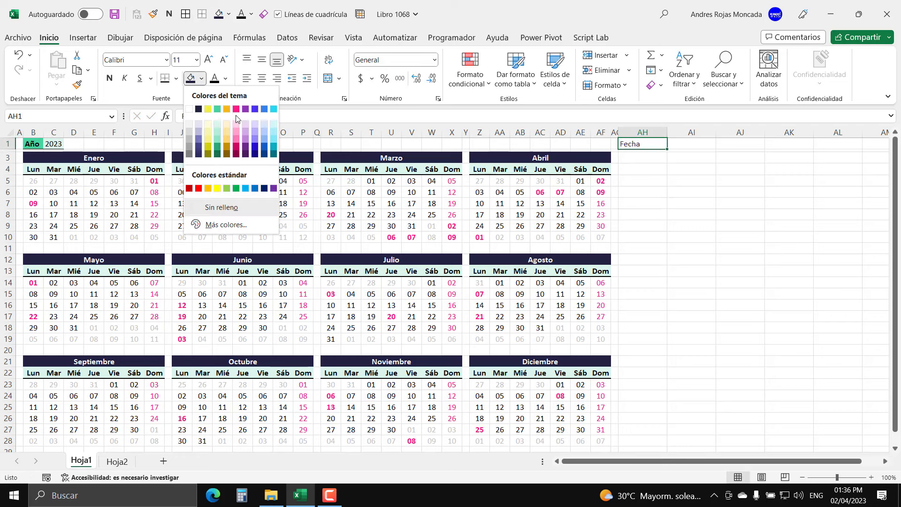
left_click(236, 109)
left_click(225, 79)
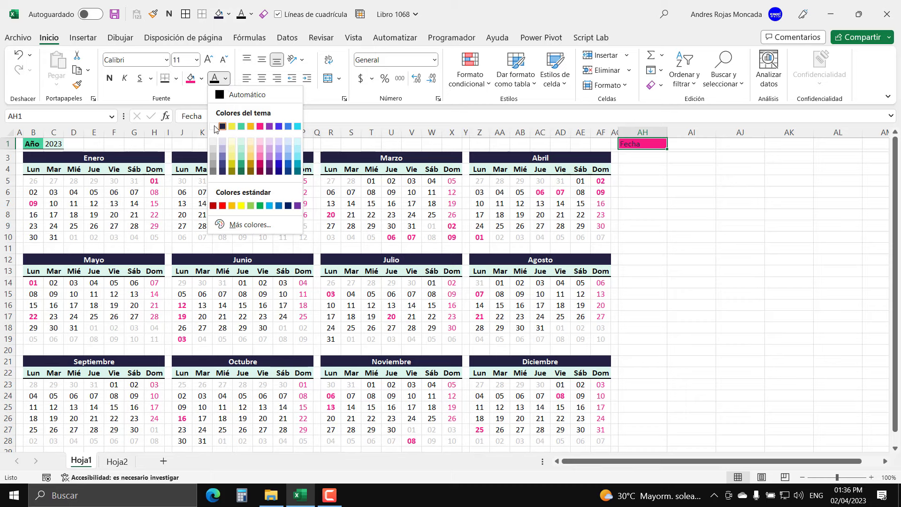
left_click(213, 126)
left_click(109, 78)
- Give AH1 a bottom border and select AI1:AK1 beside it
left_click(176, 79)
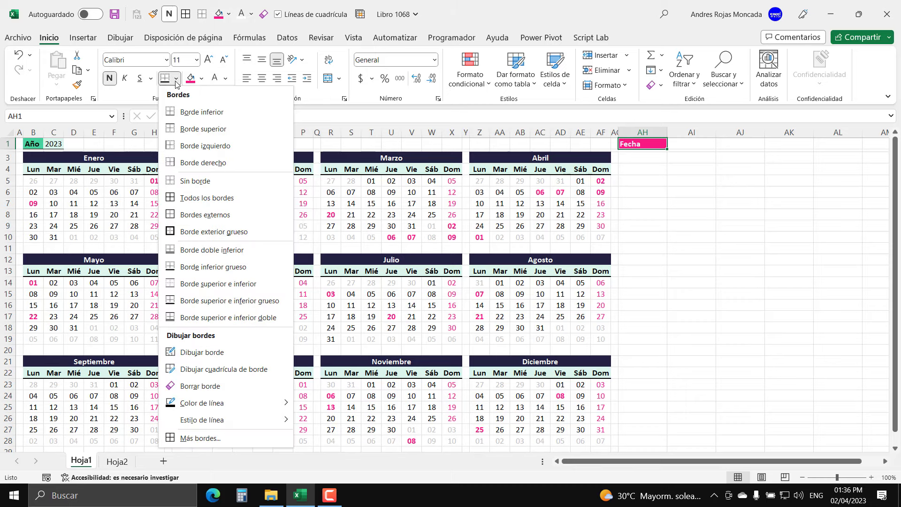
left_click(197, 116)
left_click(695, 192)
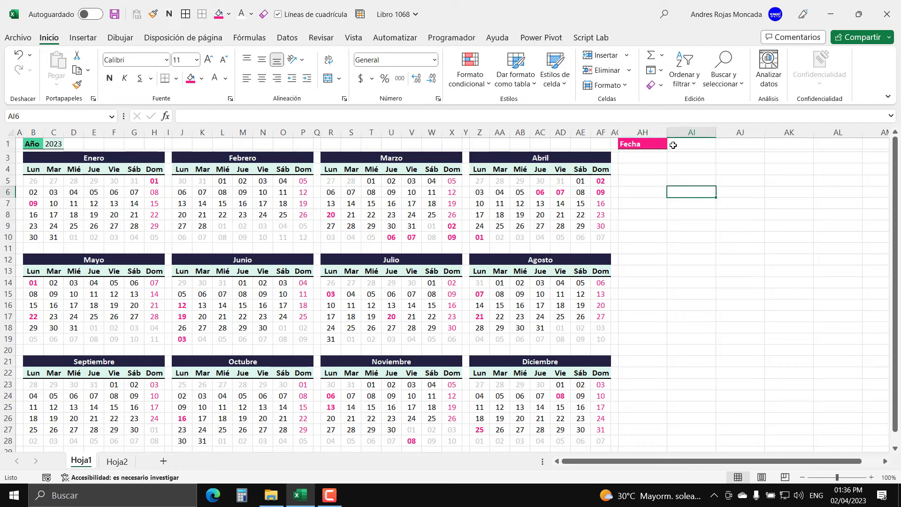
left_click_drag(680, 143, 809, 142)
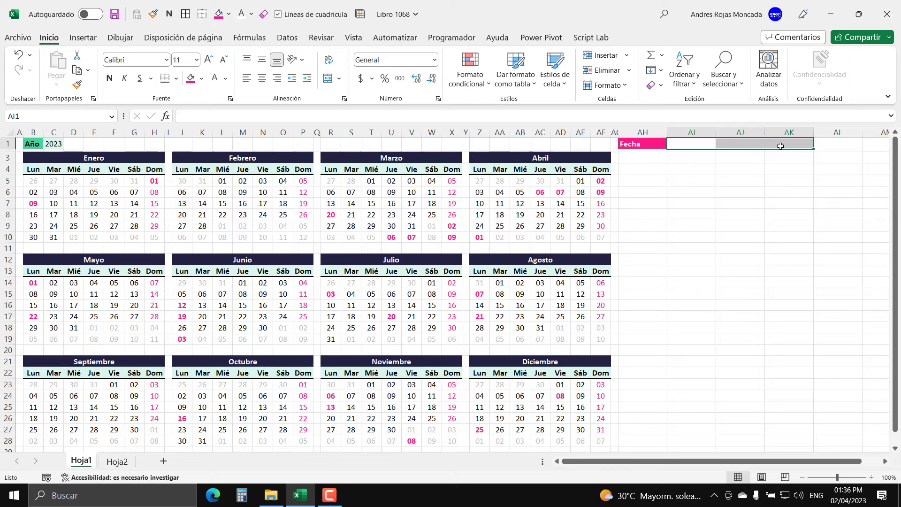
- Merge and centre AI1:AK1, fill it light pink, and open Formato de celdas
left_click(328, 79)
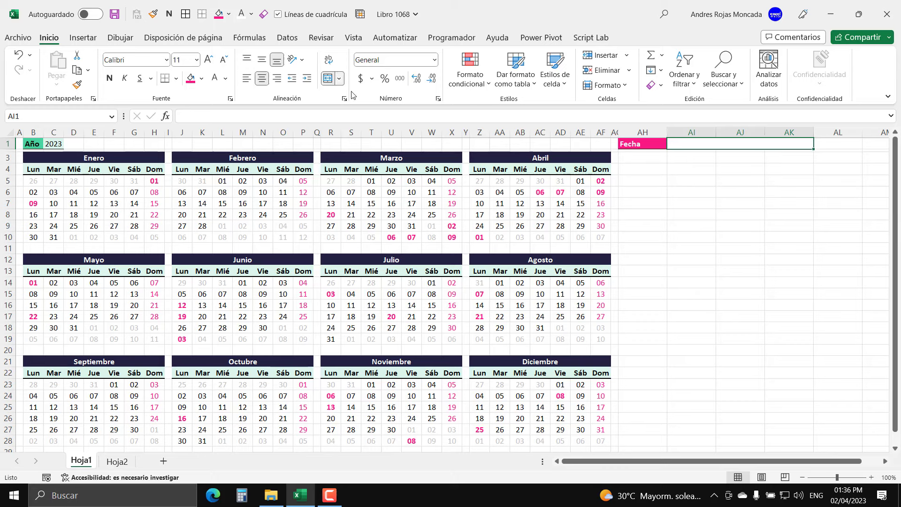
left_click(201, 78)
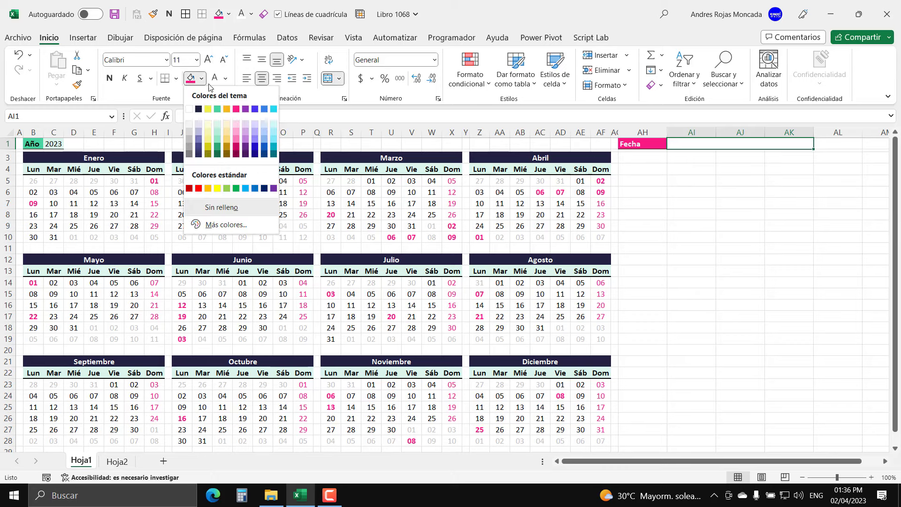
left_click(235, 123)
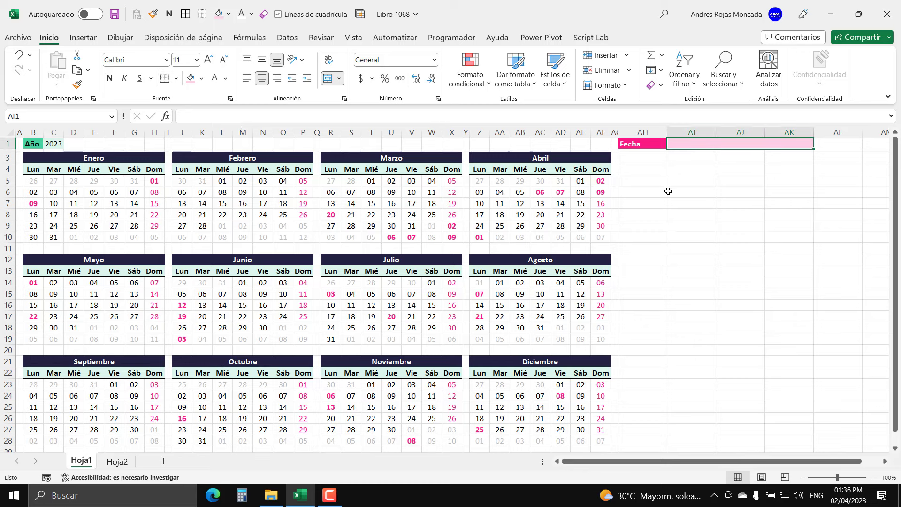
key("ctrl+1")
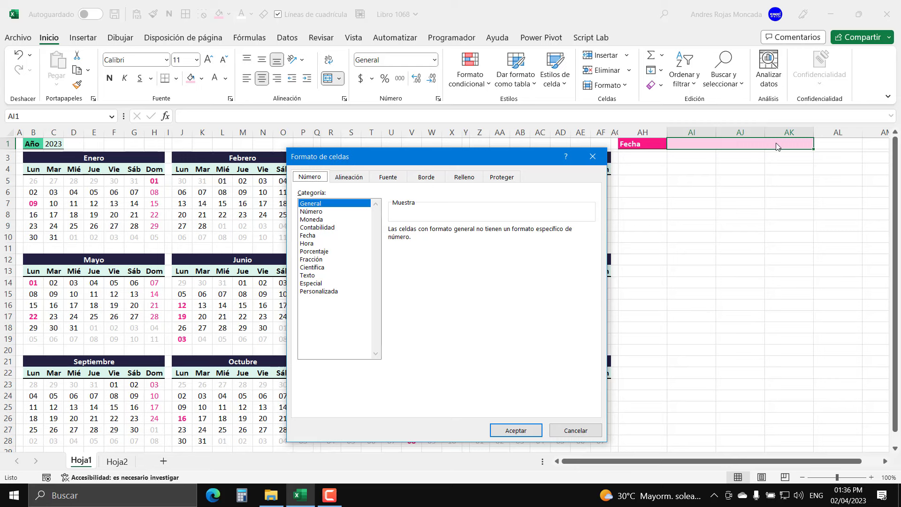
- Apply the Fecha format type *miércoles, marzo 14, 2012 to the merged cell
left_click(312, 237)
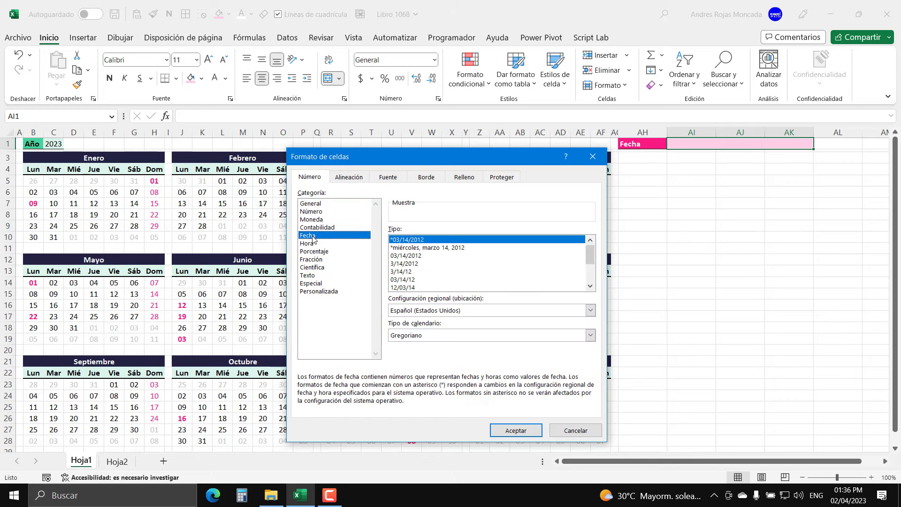
left_click(434, 249)
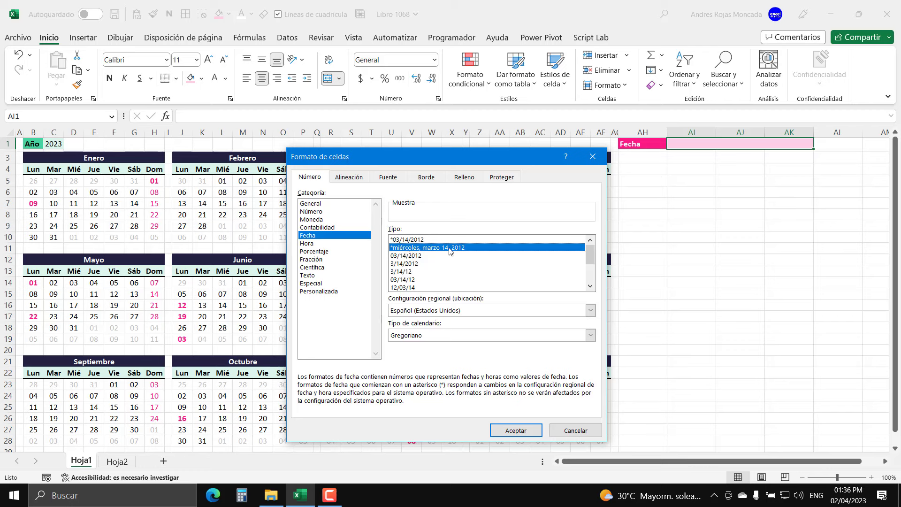
left_click(520, 432)
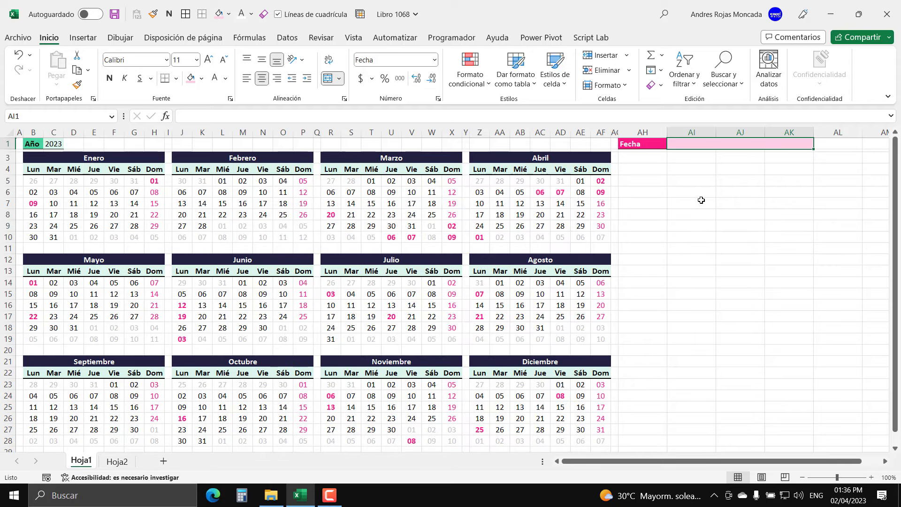
- Test with date 1/1/23, left-align the cell with black text, then clear it
type("1/1/")
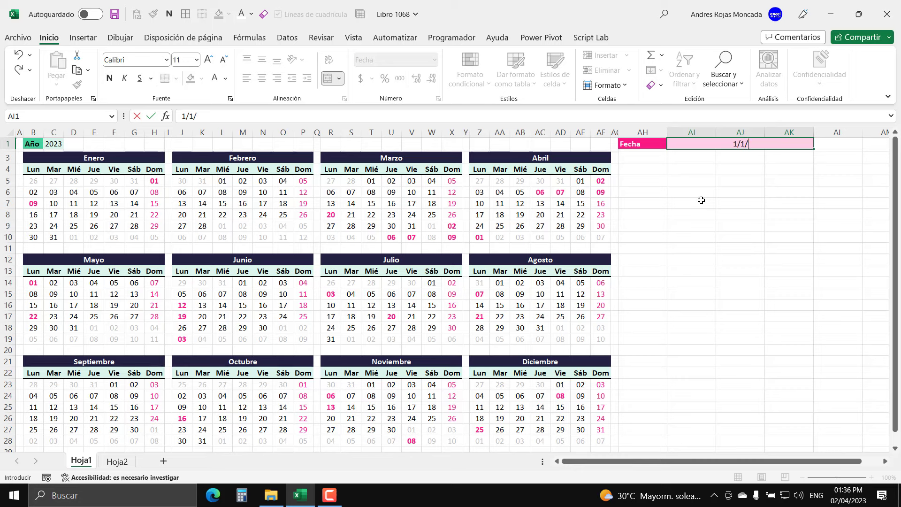
type("23")
key("Return")
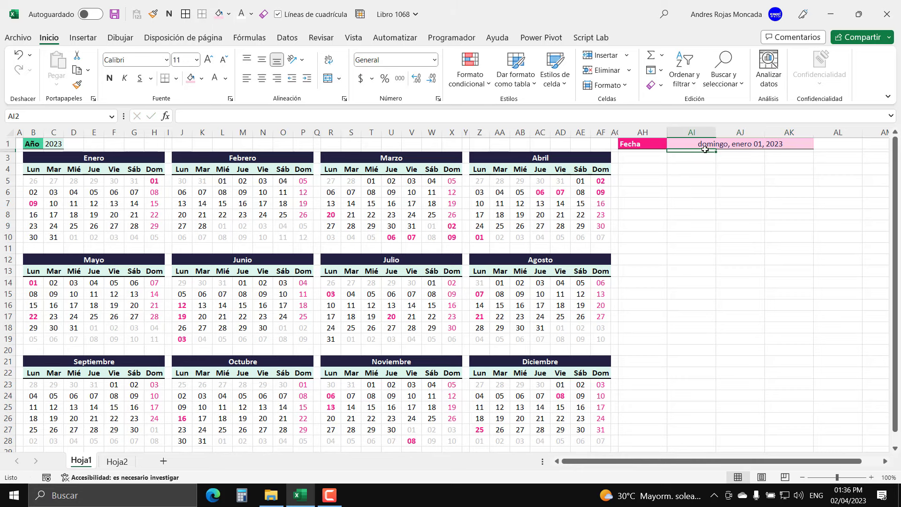
left_click(684, 147)
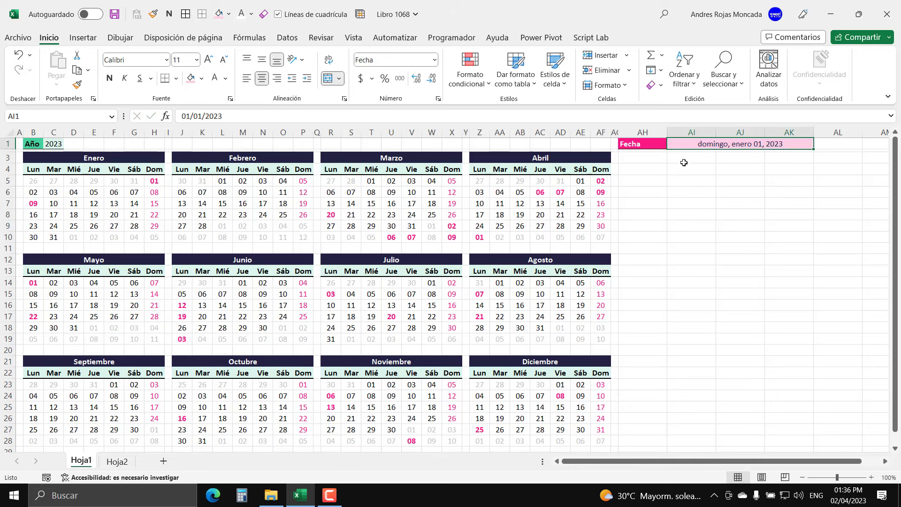
left_click(247, 78)
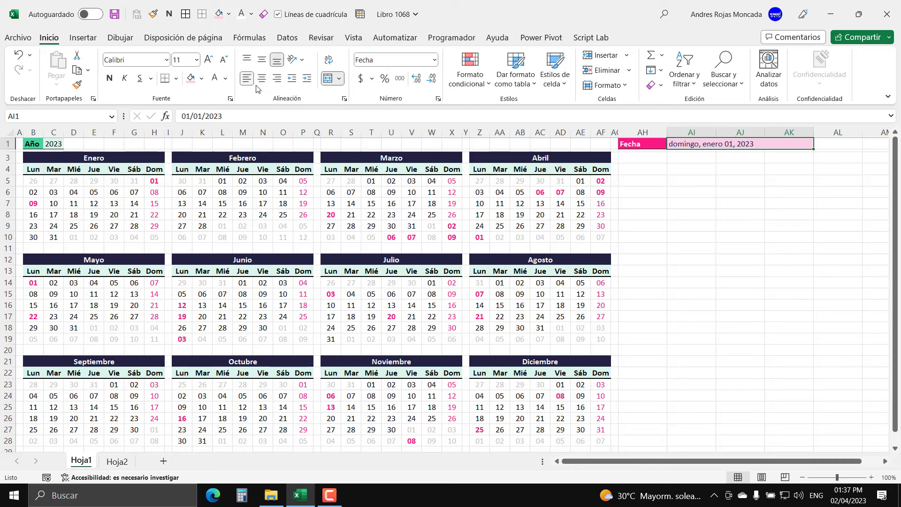
left_click(226, 79)
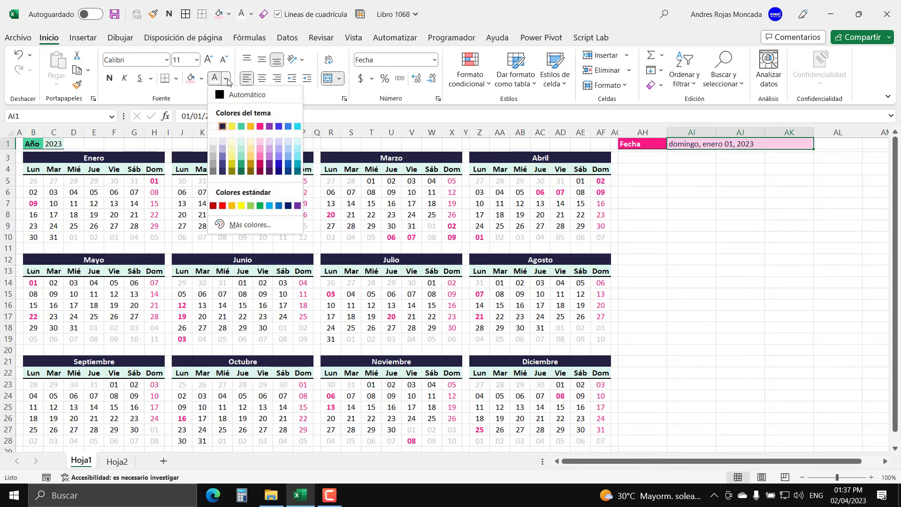
left_click(244, 94)
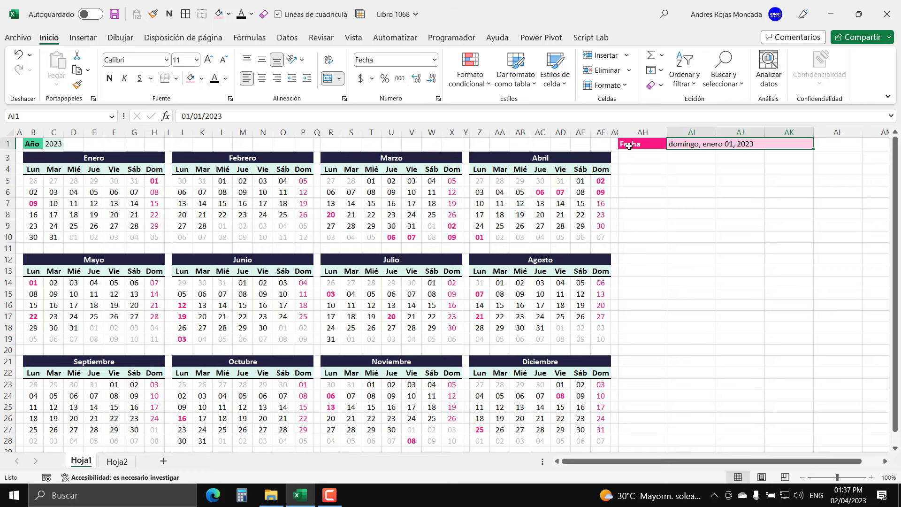
left_click(709, 173)
left_click(691, 147)
key("Delete")
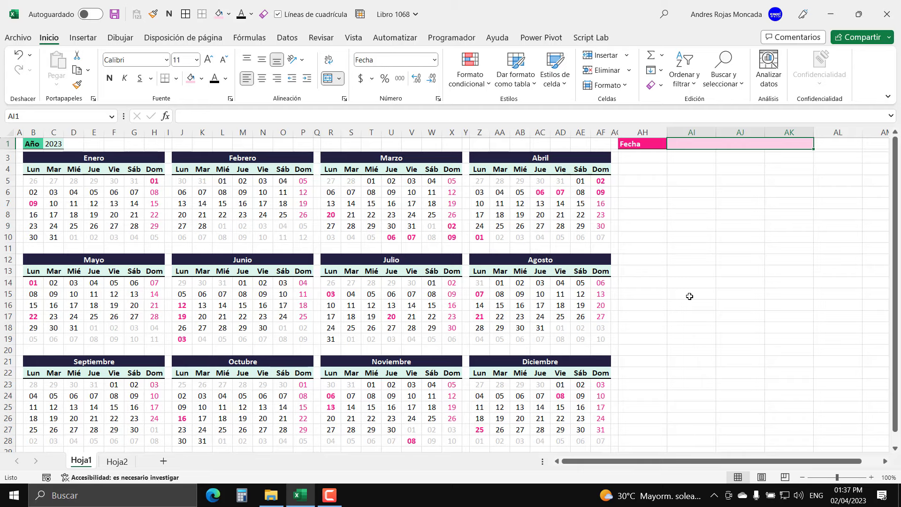
- Try the macro editor with Alt+F11, then go back to the calendar workbook's ribbon
key("alt+F11")
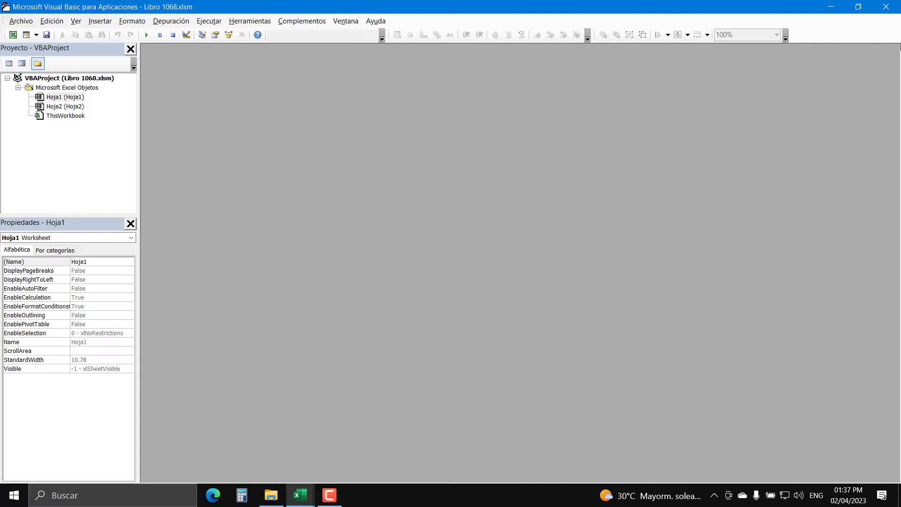
left_click(886, 7)
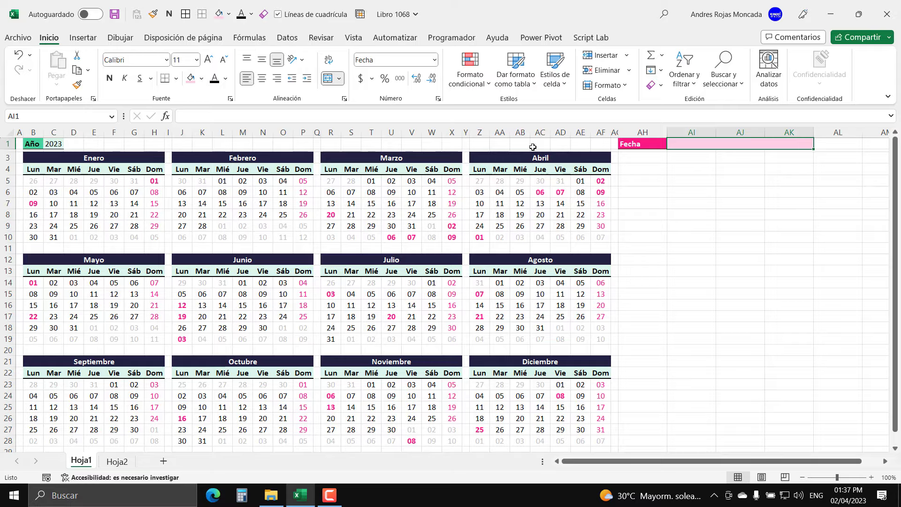
left_click(451, 39)
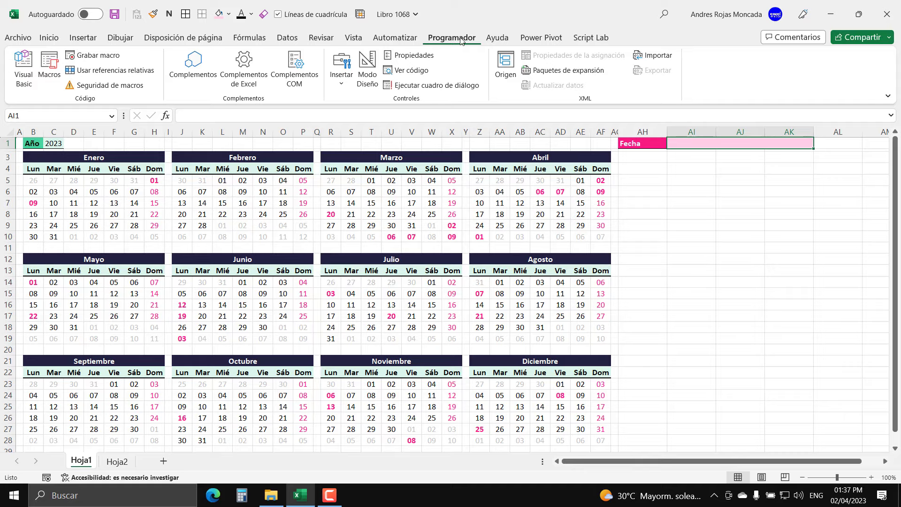
- Check Programador under Opciones > Personalizar cinta de opciones and confirm with Aceptar
left_click(19, 41)
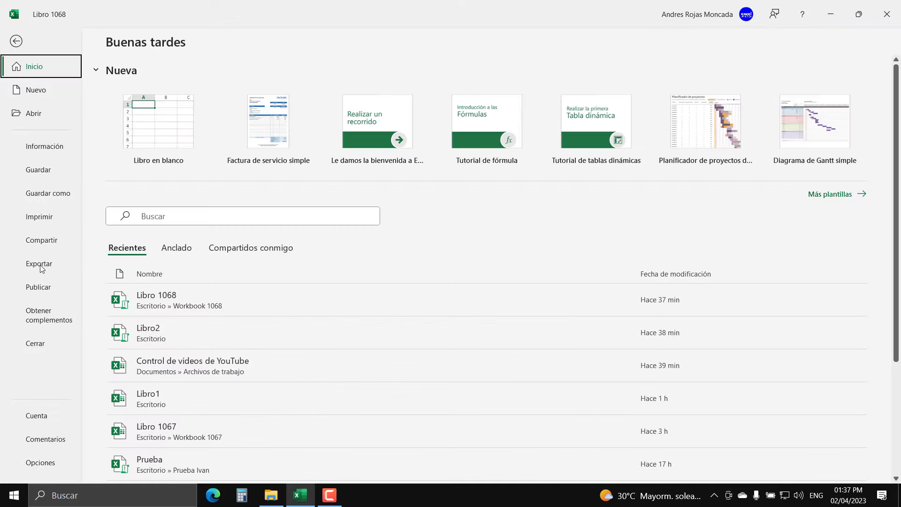
left_click(46, 459)
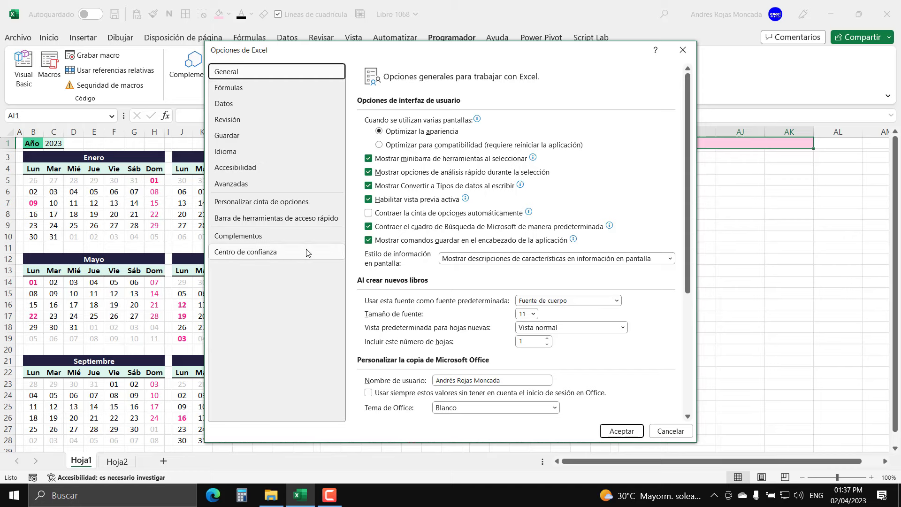
left_click(295, 205)
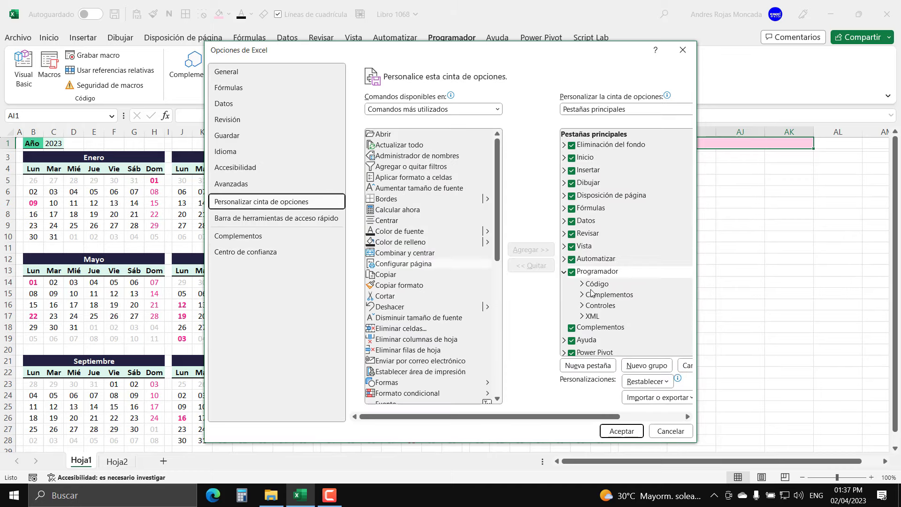
left_click_drag(693, 280, 787, 279)
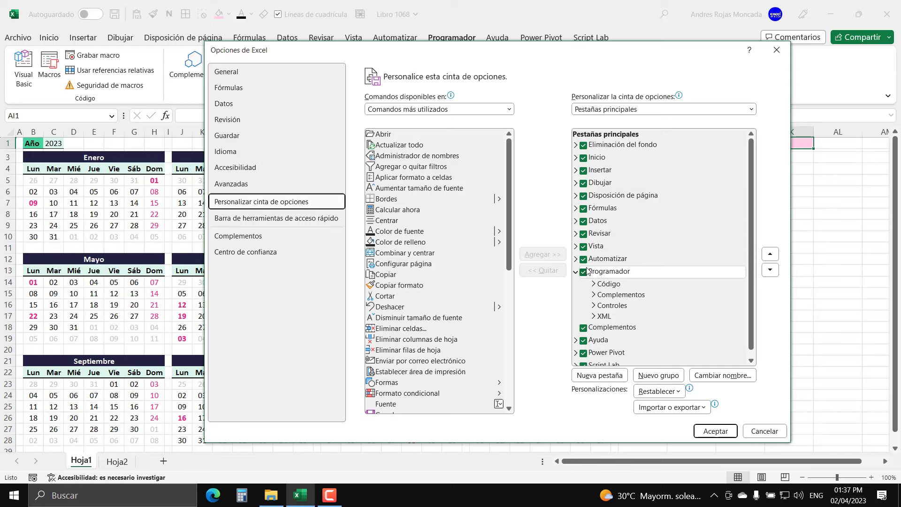
left_click(725, 433)
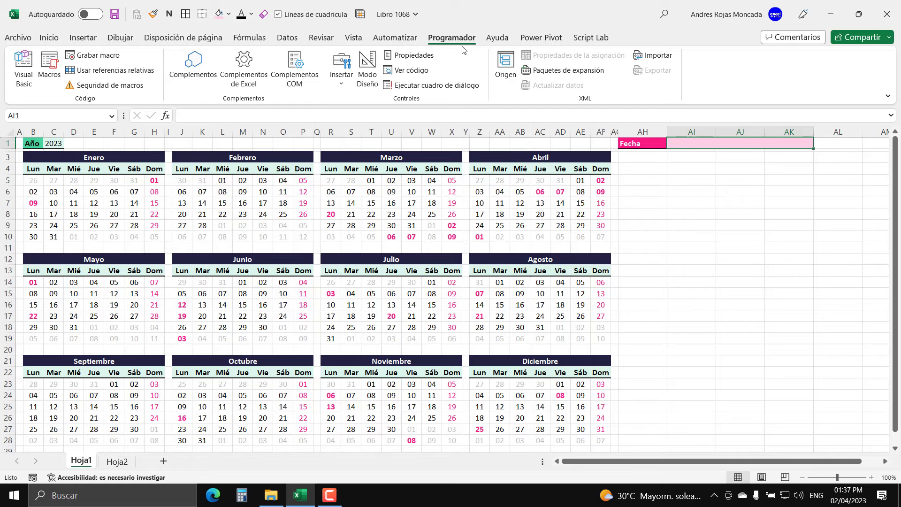
- Open Visual Basic and the Hoja1 (Hoja1) code module of Libro 1068.xlsm
left_click(22, 73)
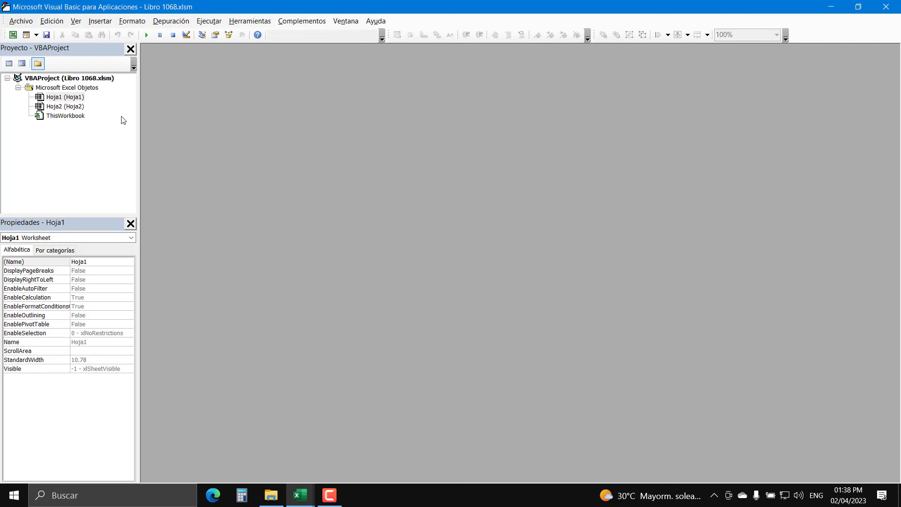
left_click(81, 98)
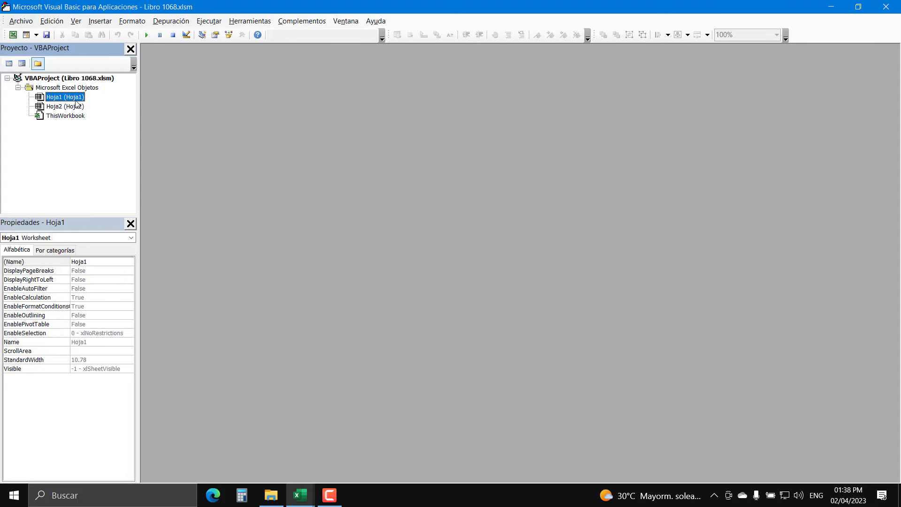
mouse_move(299, 495)
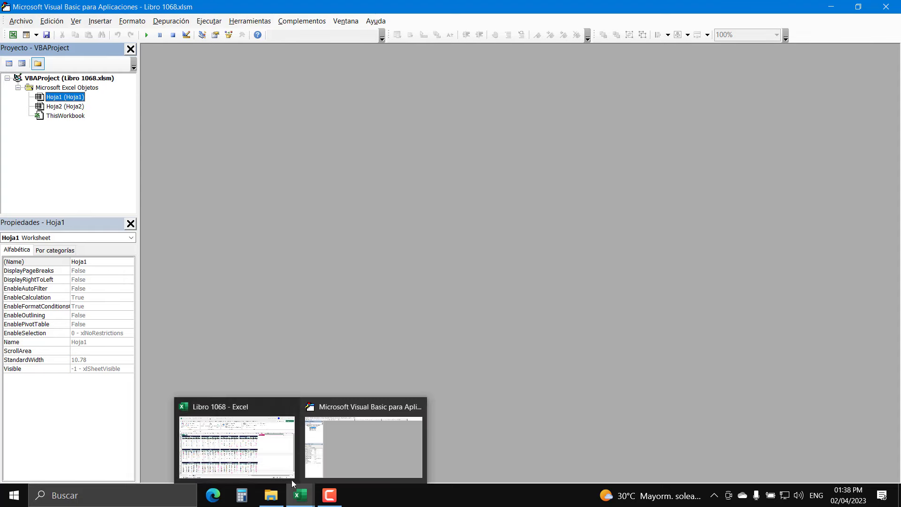
left_click(282, 476)
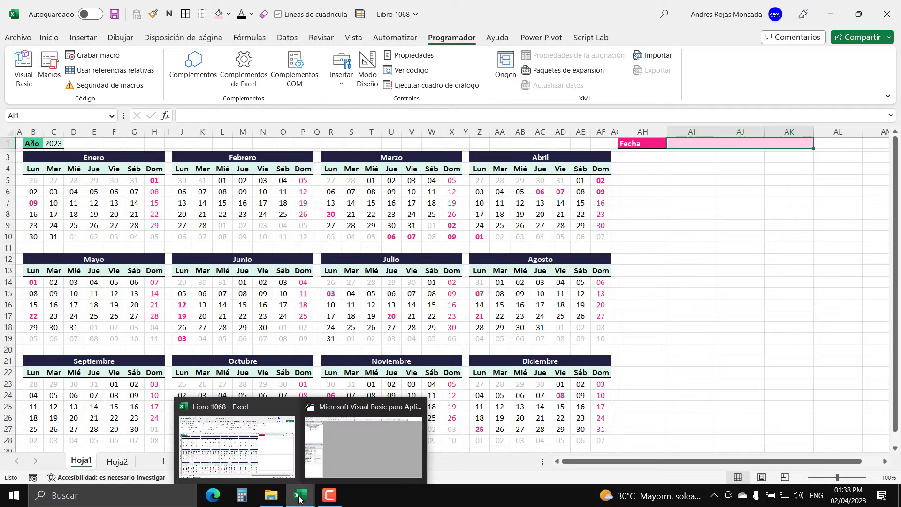
left_click(335, 458)
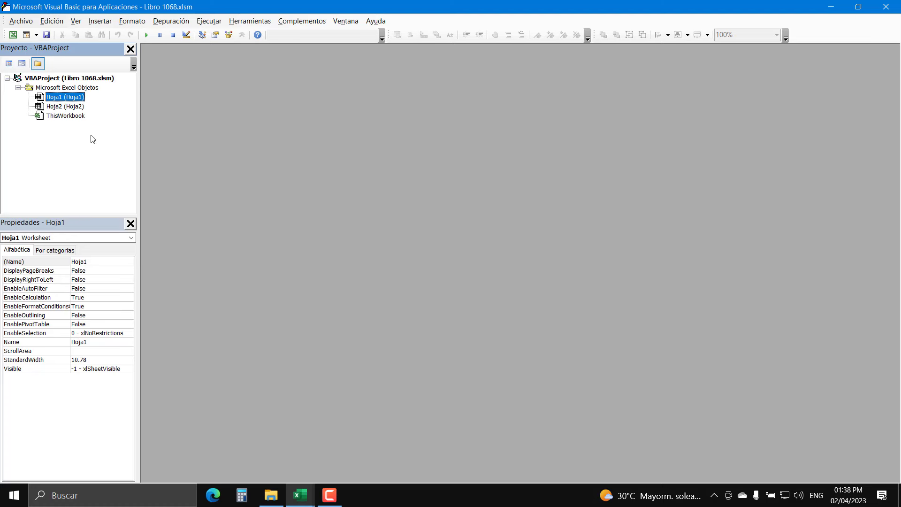
double_click(73, 97)
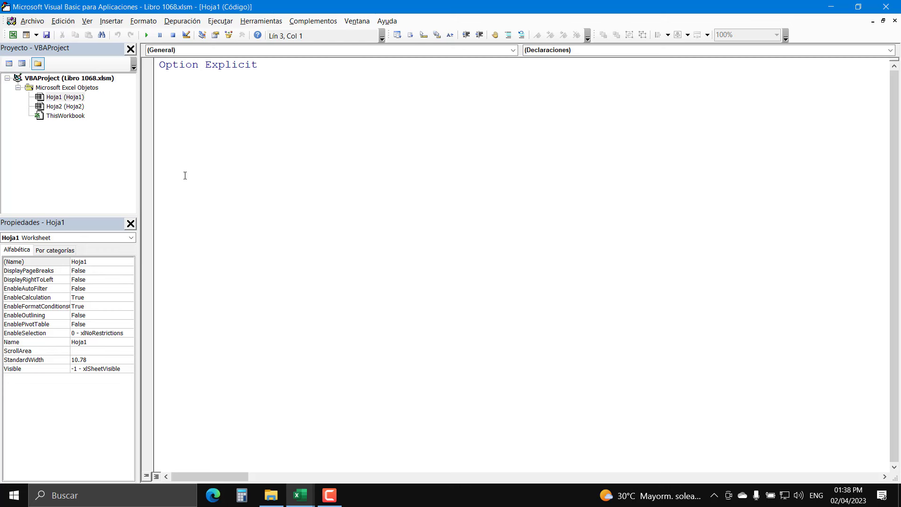
- Insert the Worksheet_SelectionChange(ByVal Target As Range) stub and place the caret inside it
left_click(514, 51)
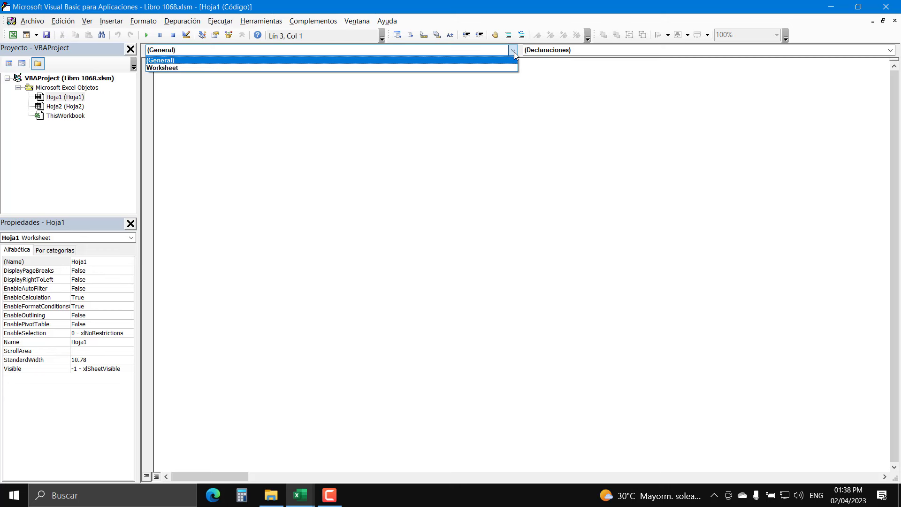
left_click(193, 71)
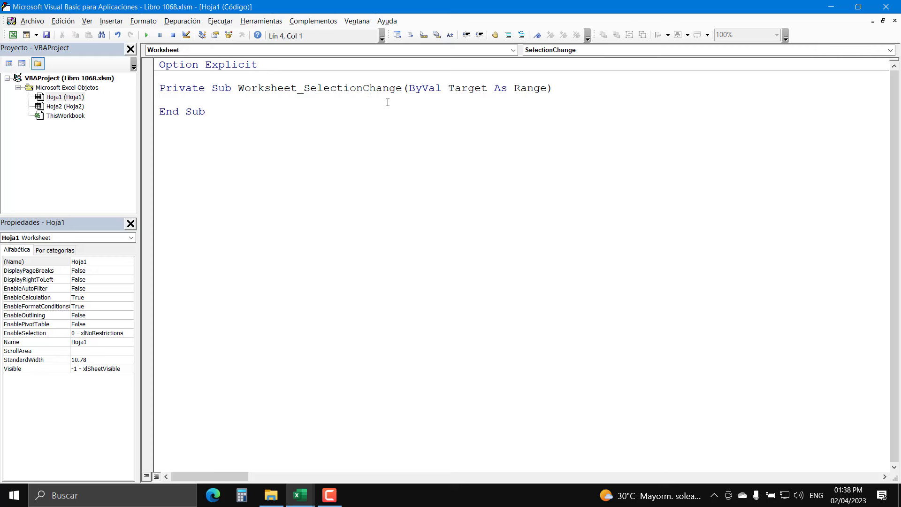
left_click_drag(403, 88, 304, 88)
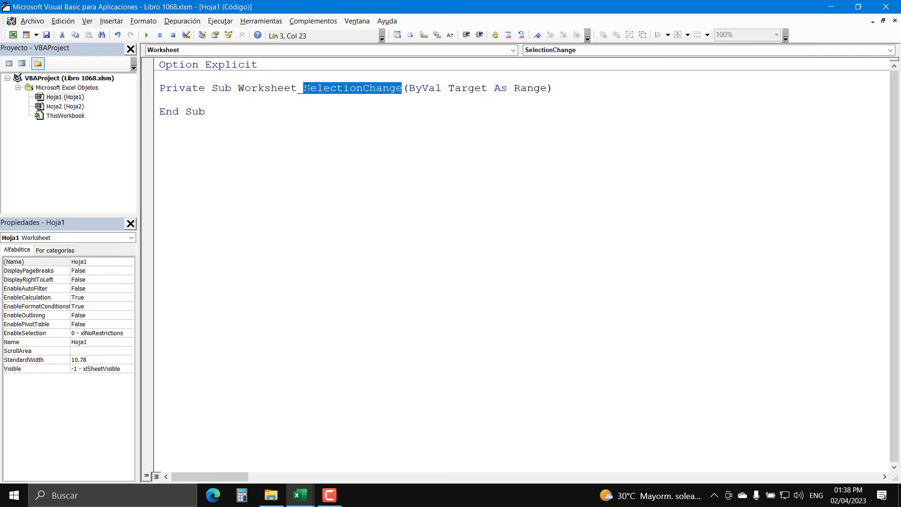
left_click(244, 99)
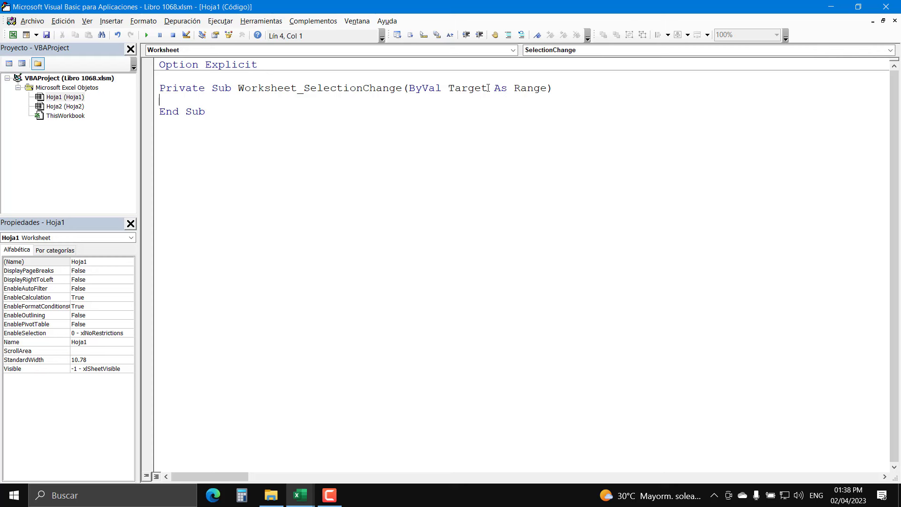
left_click_drag(489, 87, 450, 88)
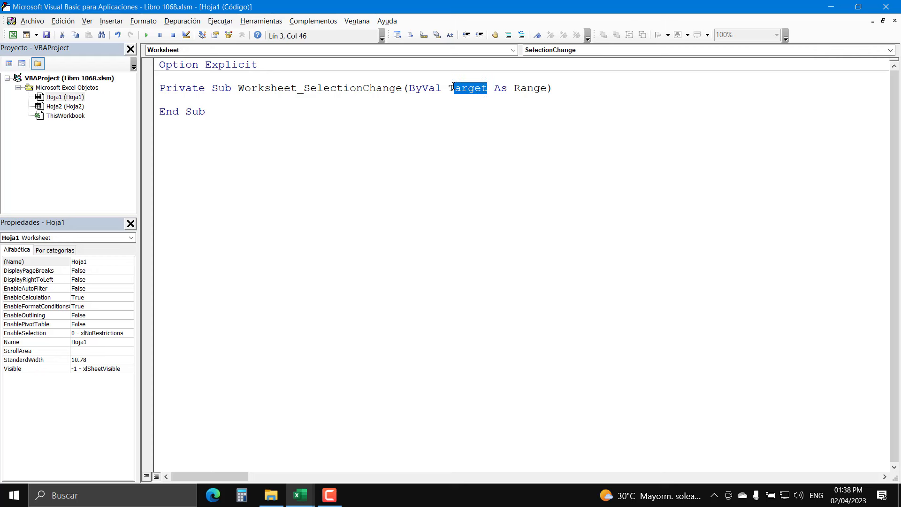
left_click(205, 102)
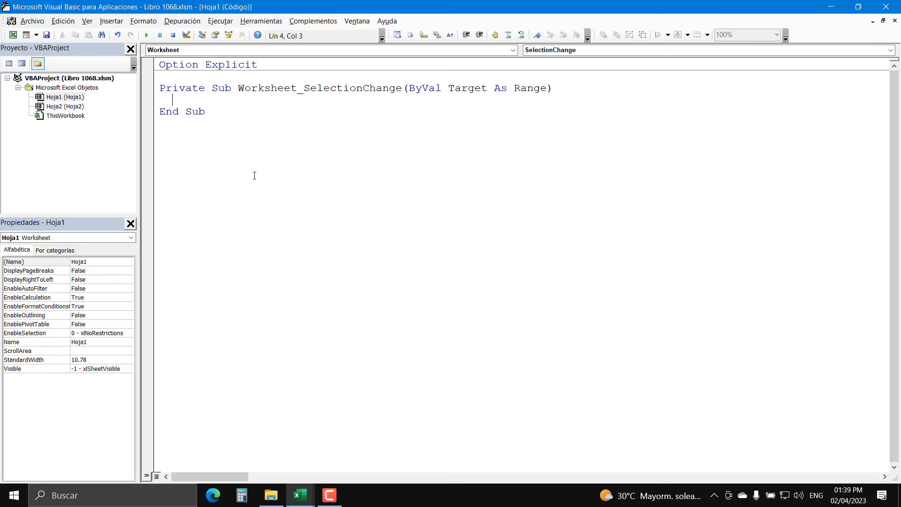
- Select cell C1 (year 2023) on the calendar, then return to the sheet's code
left_click(13, 35)
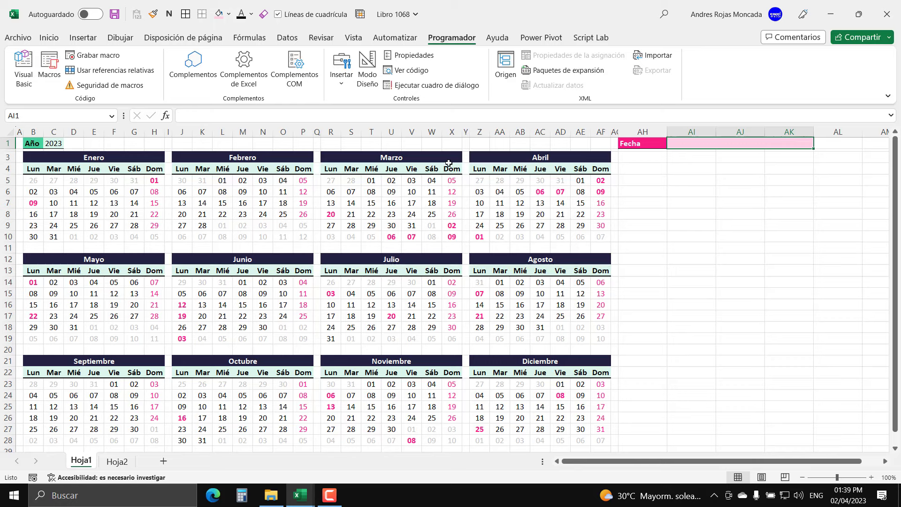
left_click(54, 145)
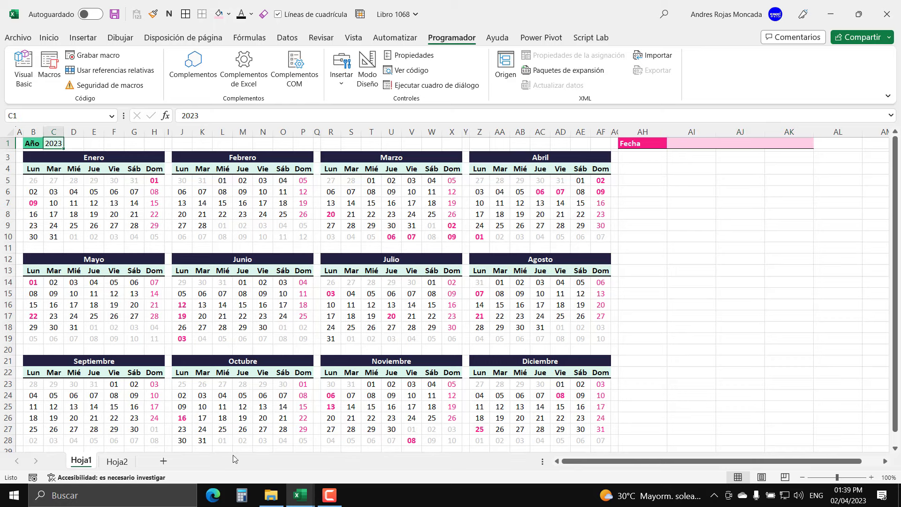
key("alt+F11")
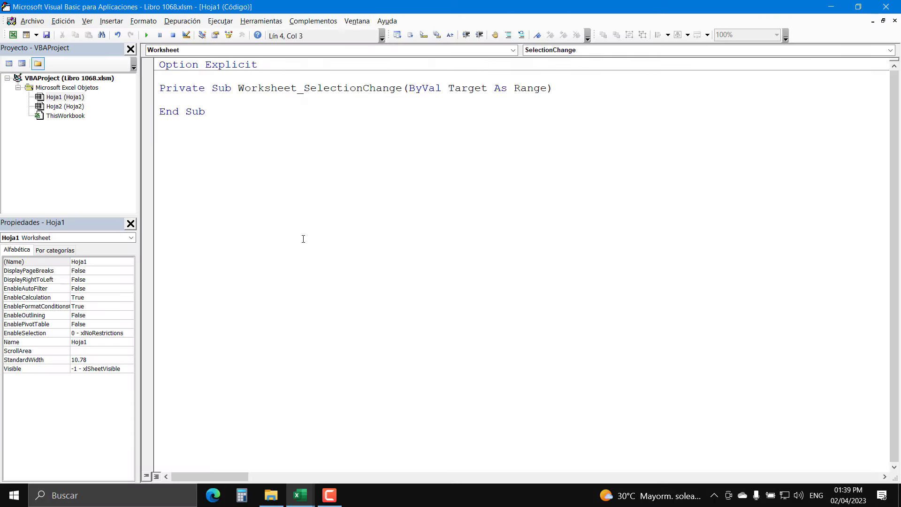
- Write the line If VBA.IsDate(Target.Value) Then in the SelectionChange procedure
type("if")
type("vba")
type(".da")
key("Tab")
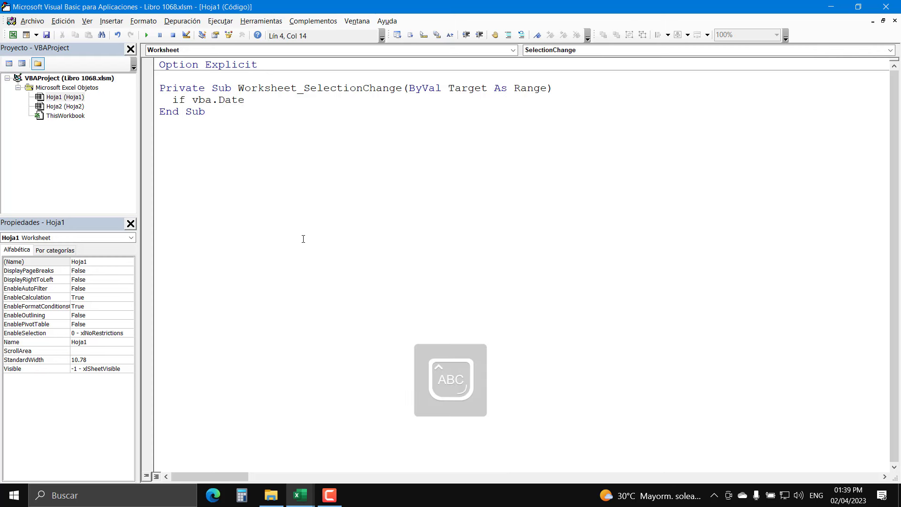
key("Caps_Lock")
key("BackSpace")
key("BackSpace")
key("BackSpace")
key("BackSpace")
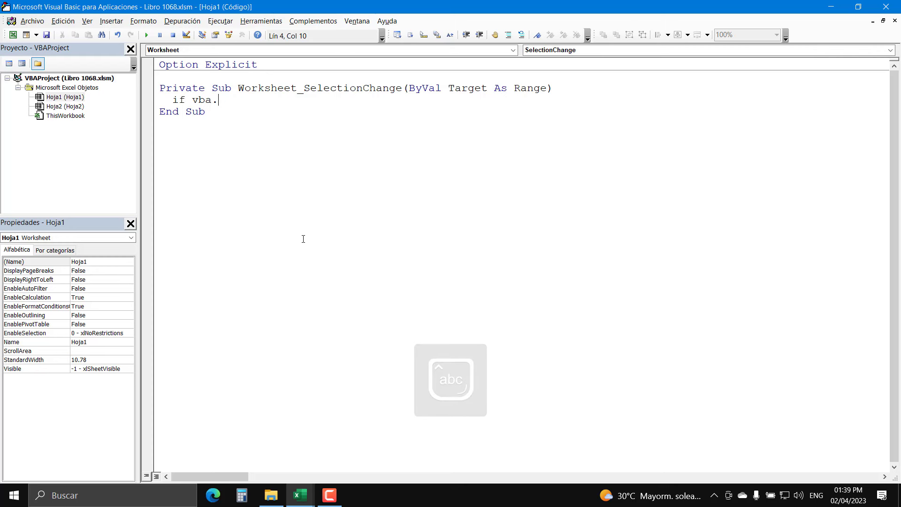
key("BackSpace")
type(".i")
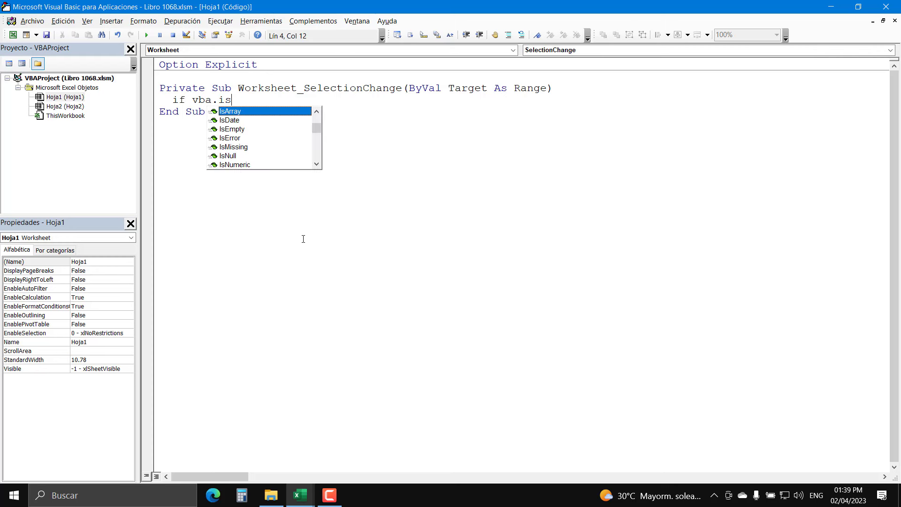
type("s")
key("Down")
key("Down")
key("Down")
key("Up")
key("Up")
key("Tab")
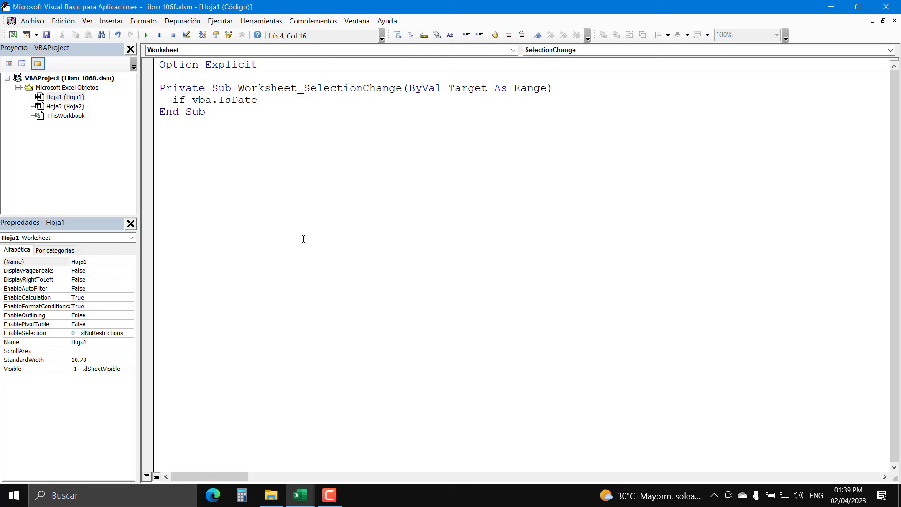
type("(")
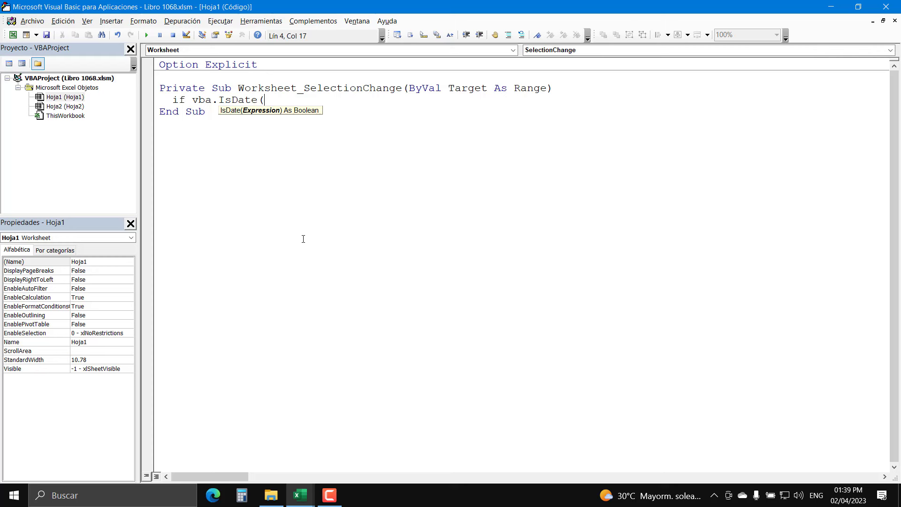
type("ta")
type("rget.va")
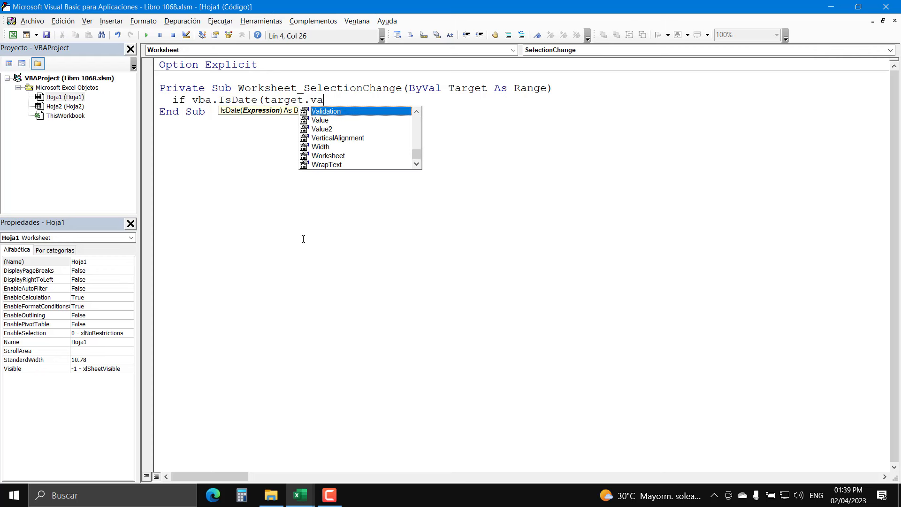
type("lu")
key("Tab")
type(")")
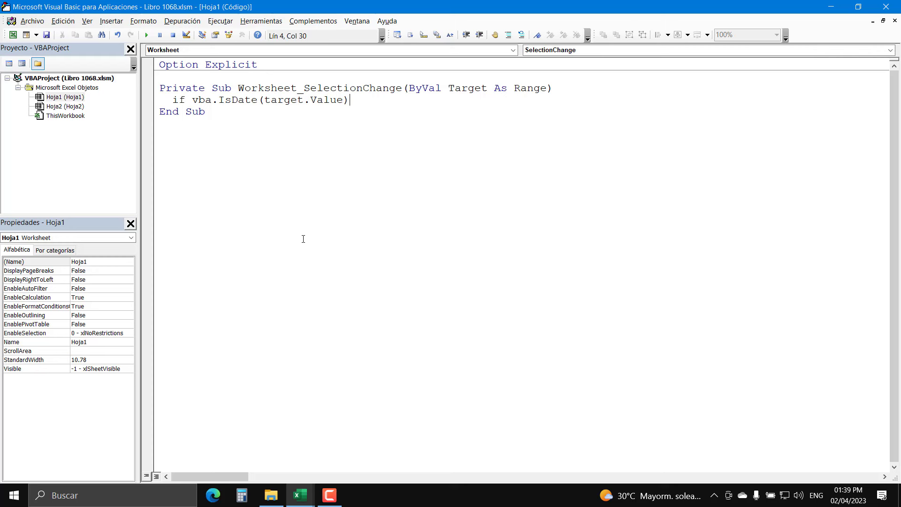
type(" then")
key("Return")
- Add End If and, inside the block, Range("AI1").Value = Target.Value
type("e")
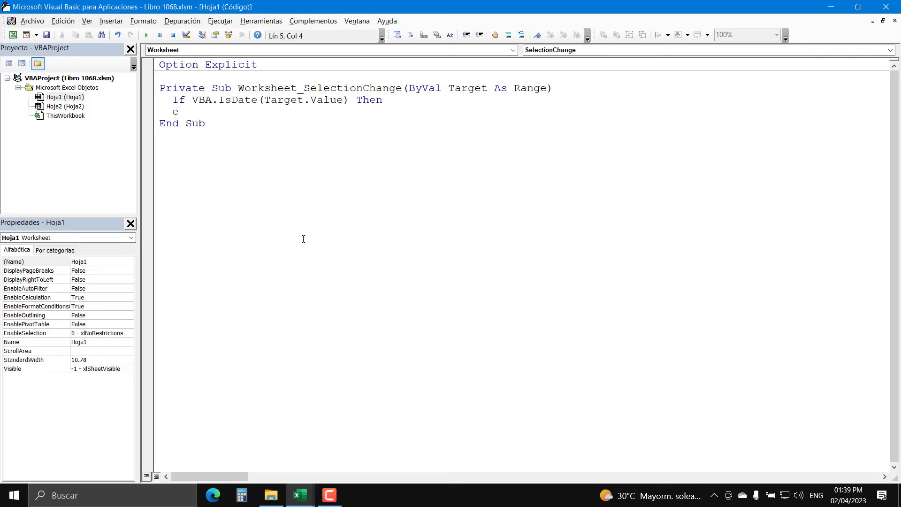
type("nd if")
key("Home")
key("Return")
key("Up")
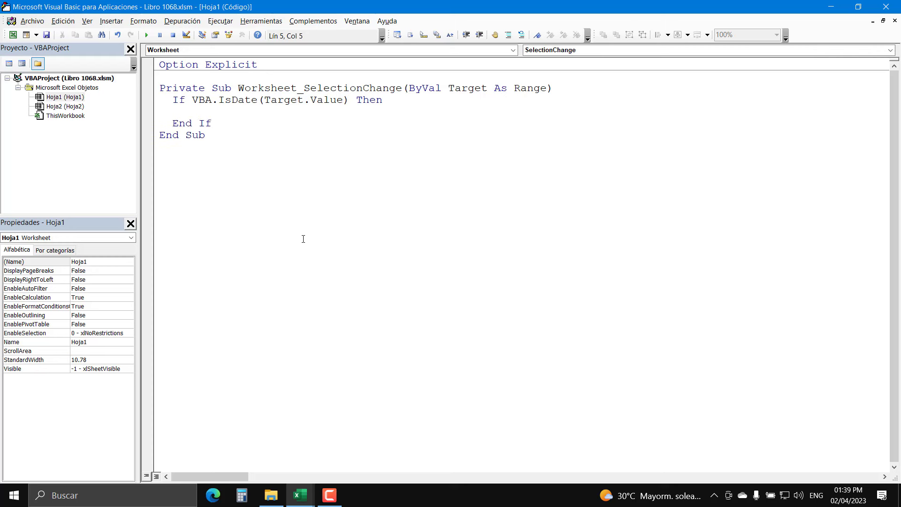
type("ran")
type("ge(\"A")
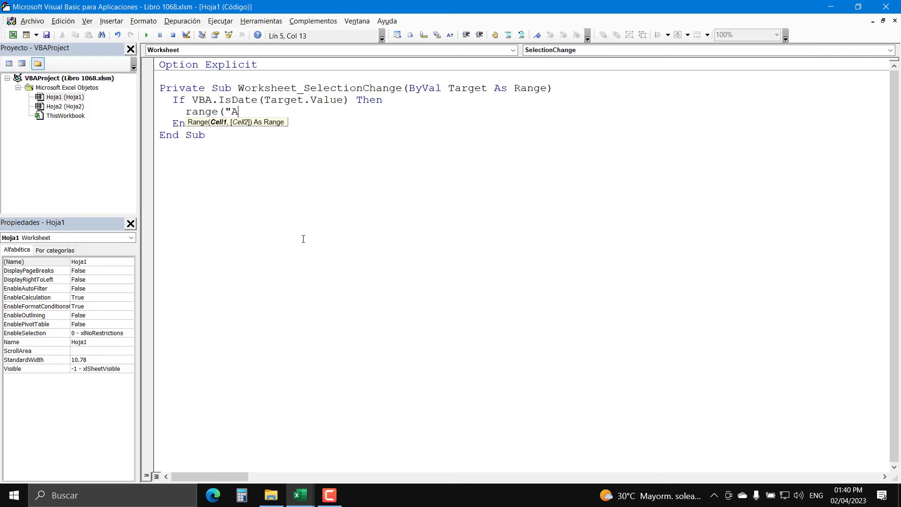
type("I1")
type(")")
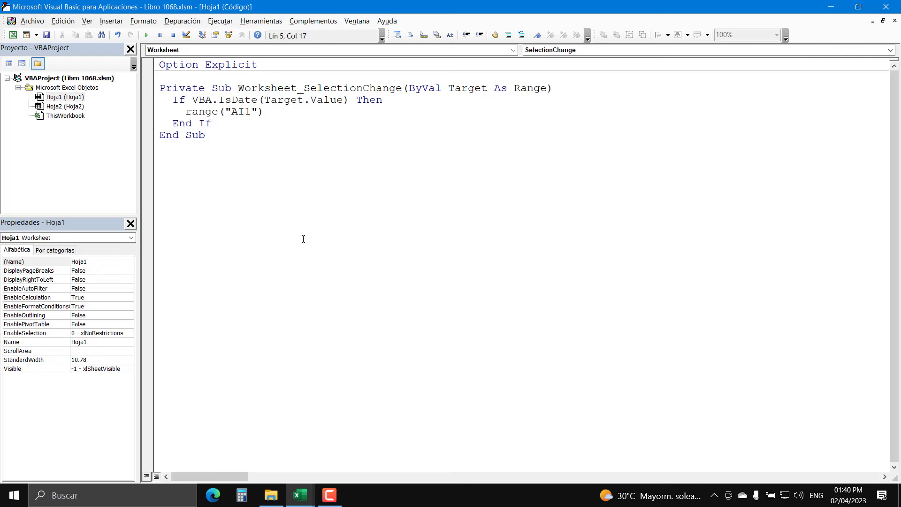
type(".valu")
key("Tab")
type("= t")
type("arget.v")
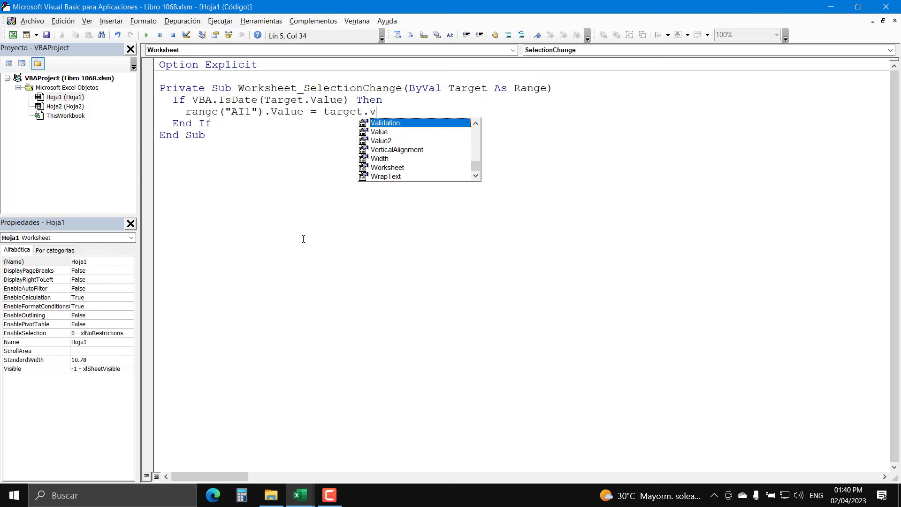
type("alu")
key("Tab")
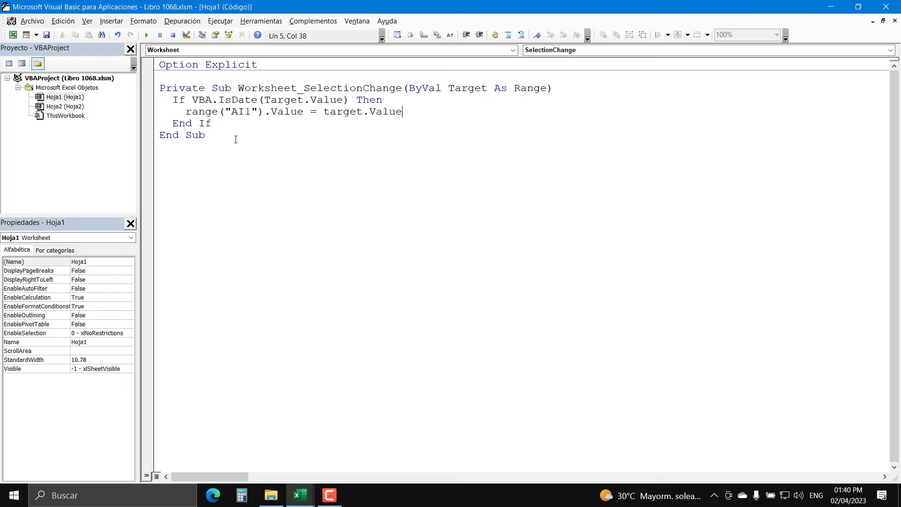
- Review the finished If block and close the VBA editor
left_click(235, 139)
mouse_move(173, 99)
left_mouse_down()
mouse_move(382, 100)
mouse_move(186, 111)
mouse_move(199, 123)
mouse_move(173, 123)
left_mouse_up()
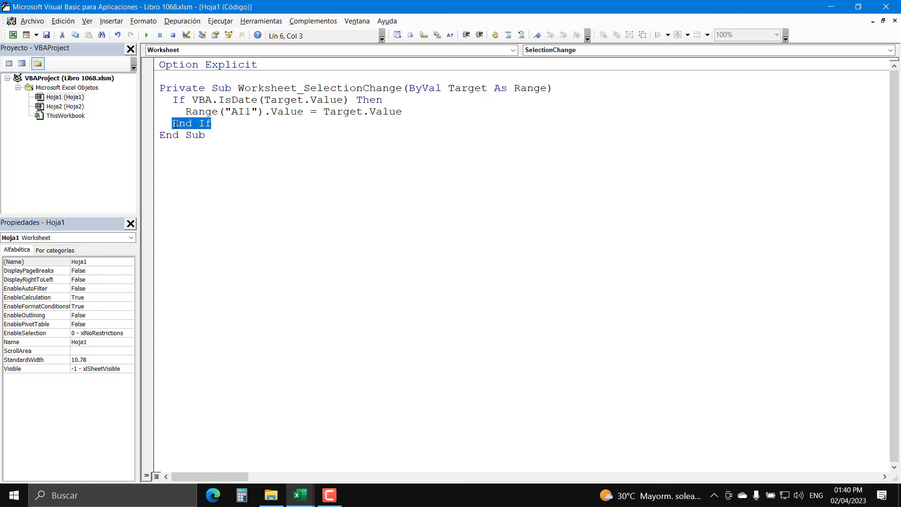
left_click(218, 135)
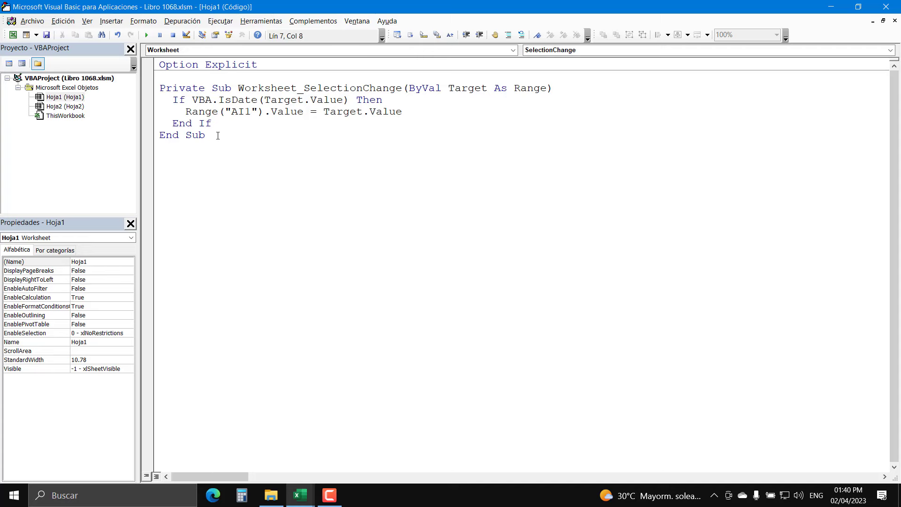
left_click(892, 5)
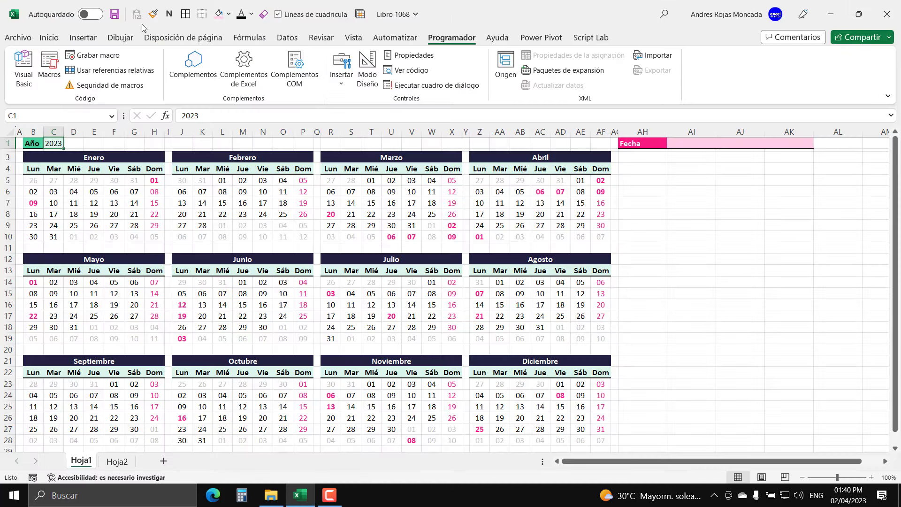
- Save the workbook and test Feb 4, Mar 18, Jul 22 and Aug 23 in the Fecha box
left_click(115, 14)
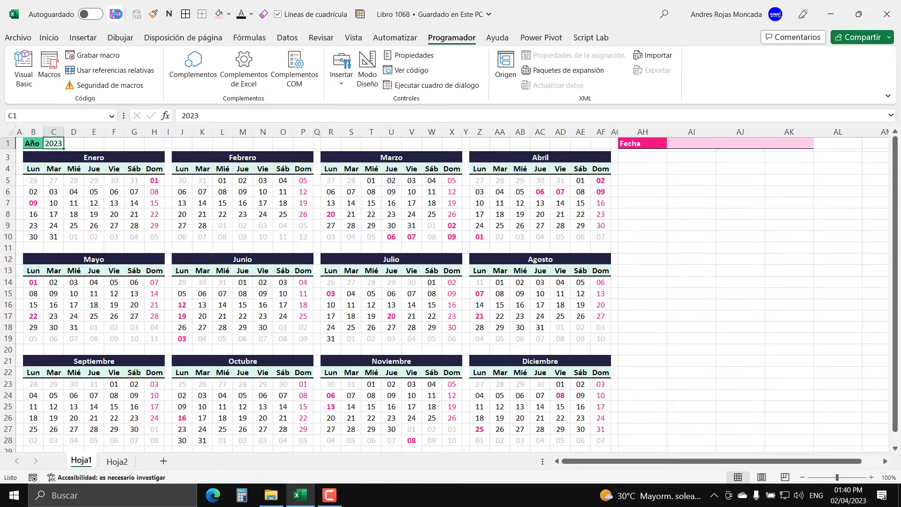
left_click(283, 180)
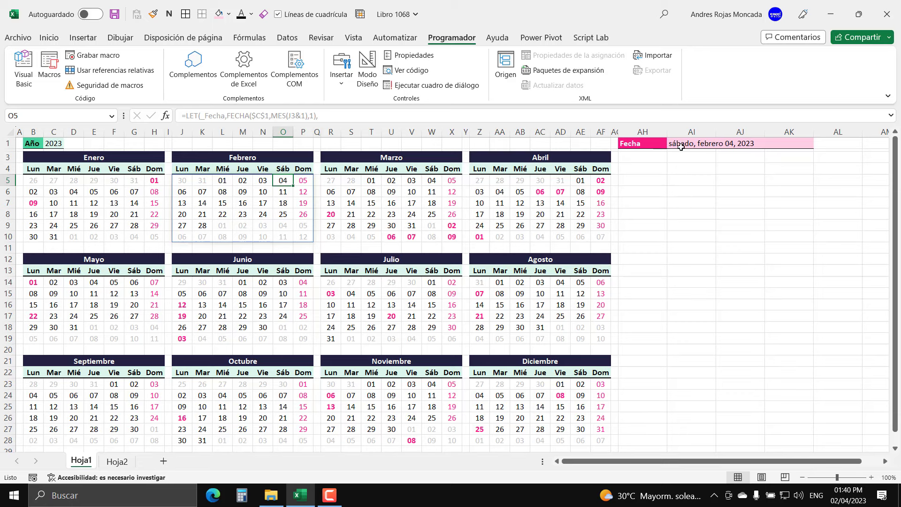
left_click(434, 204)
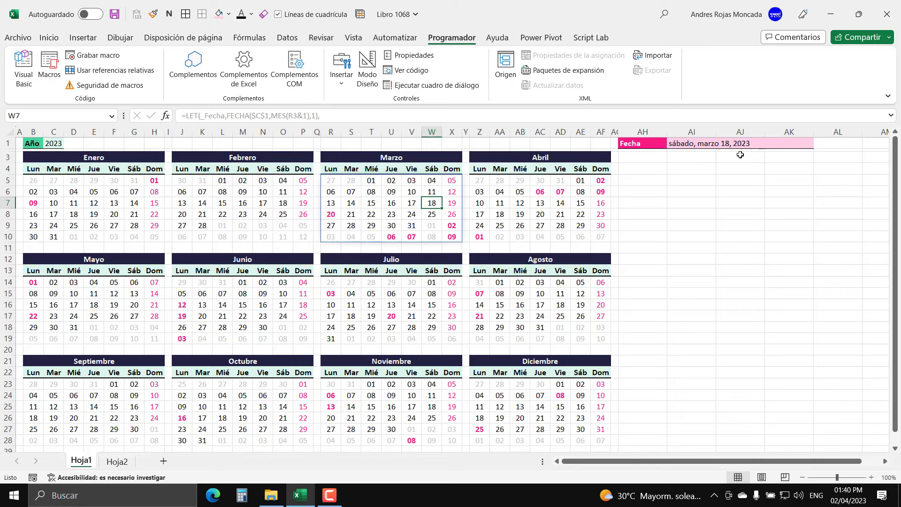
left_click(432, 306)
left_click(432, 318)
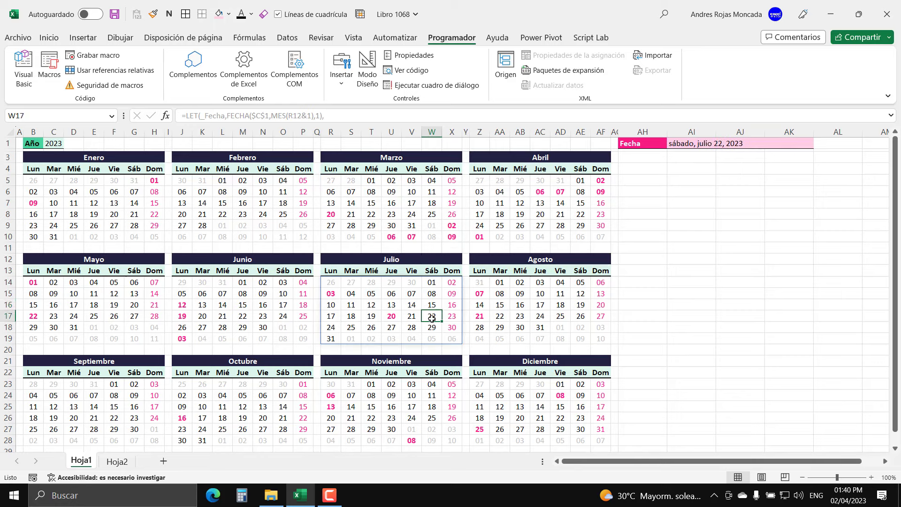
left_click(517, 318)
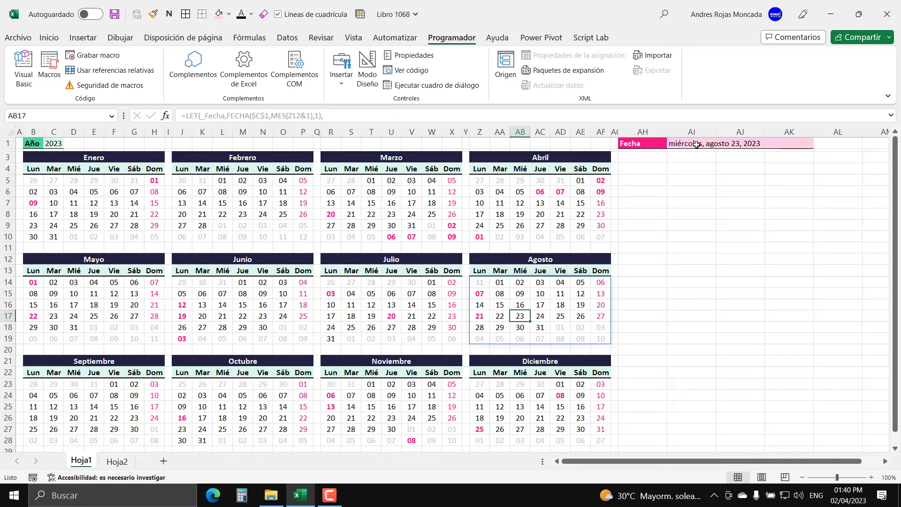
left_click(643, 161)
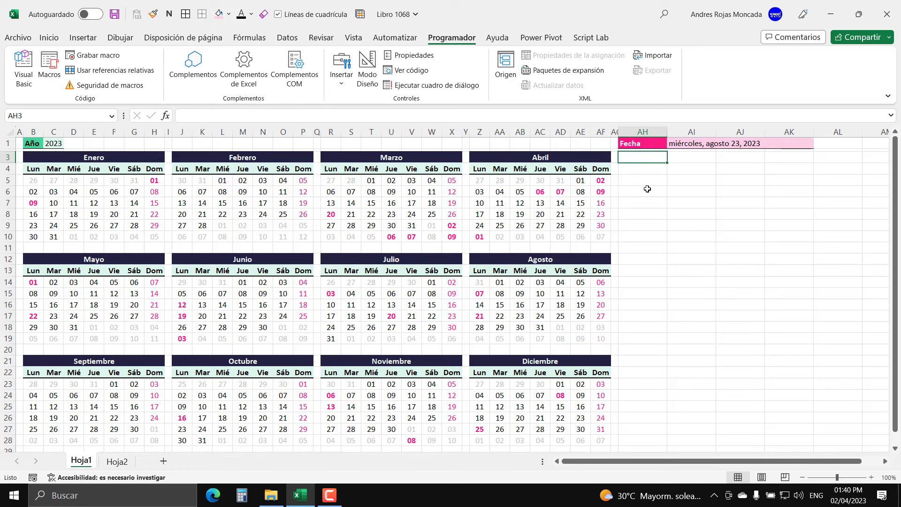
- Type 'Eventos del dia' in AH3 and merge and centre it across AH3:AK3
type("Eventos del")
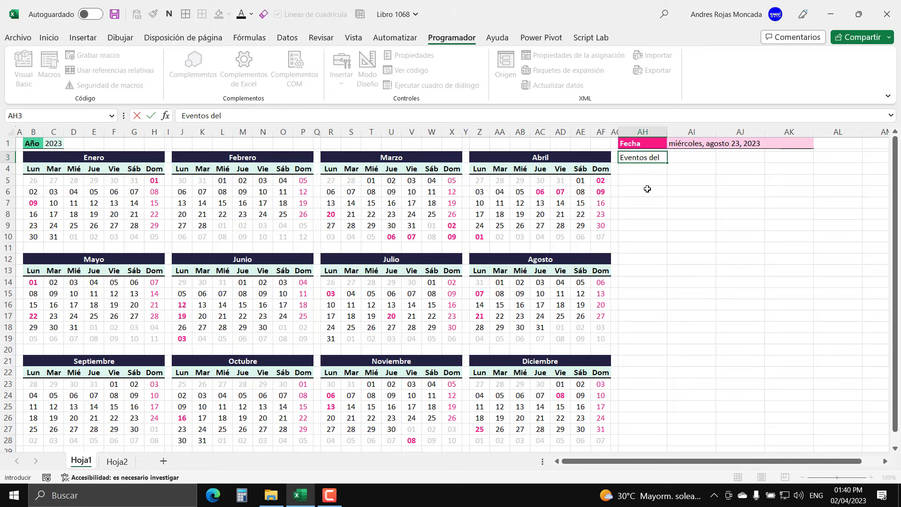
type(" dia")
key("Return")
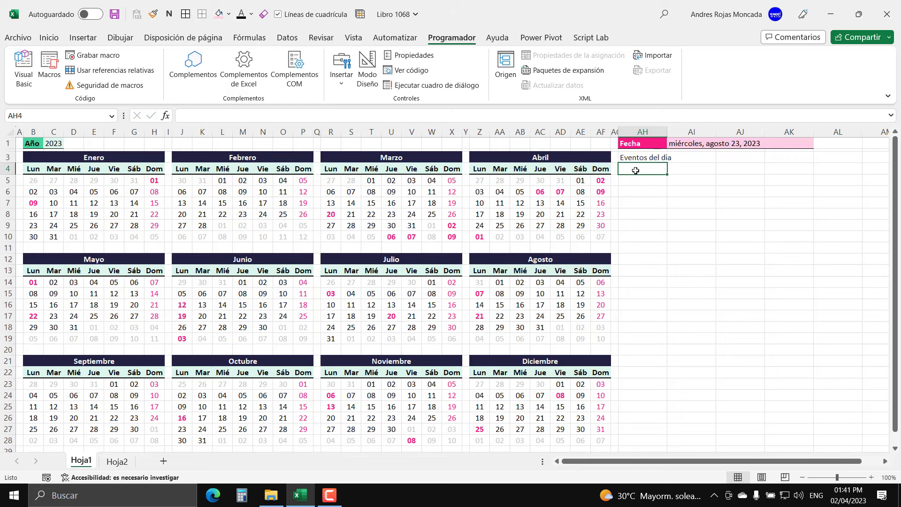
left_click_drag(635, 159, 788, 160)
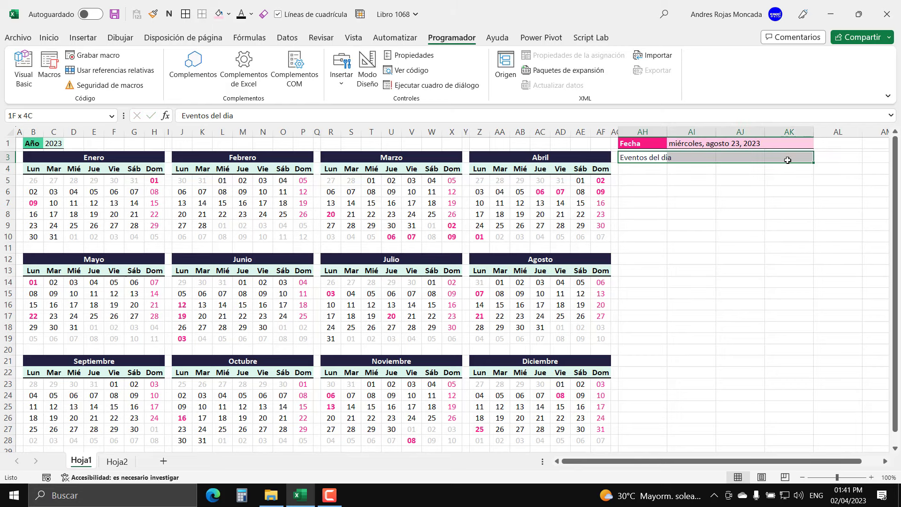
mouse_move(788, 160)
left_mouse_down()
mouse_move(825, 159)
mouse_move(789, 156)
left_mouse_up()
left_click(58, 44)
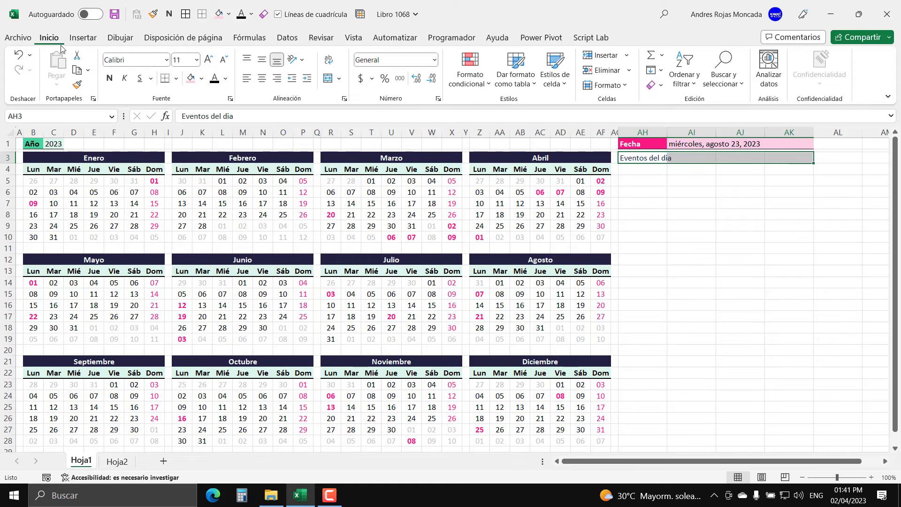
left_click(329, 78)
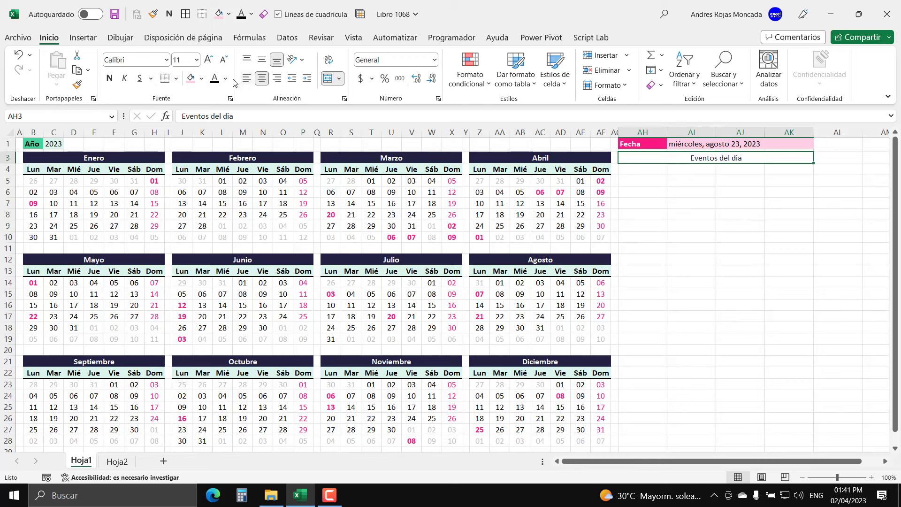
- Give the heading a dark navy fill and bold white text
left_click(201, 79)
left_click(201, 109)
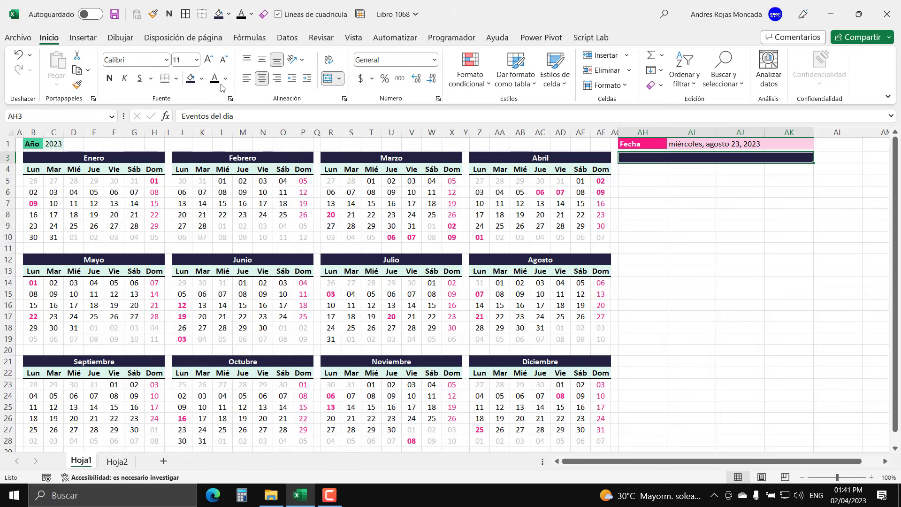
left_click(225, 78)
left_click(216, 125)
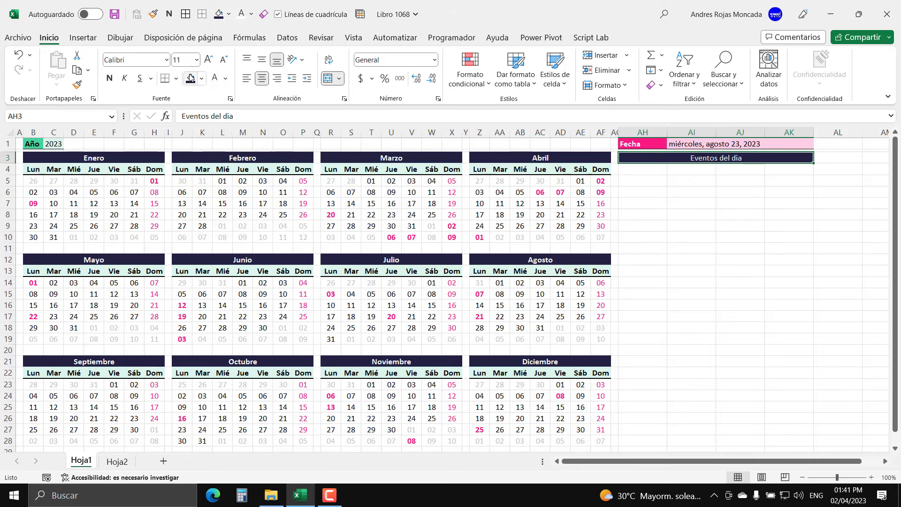
left_click(110, 78)
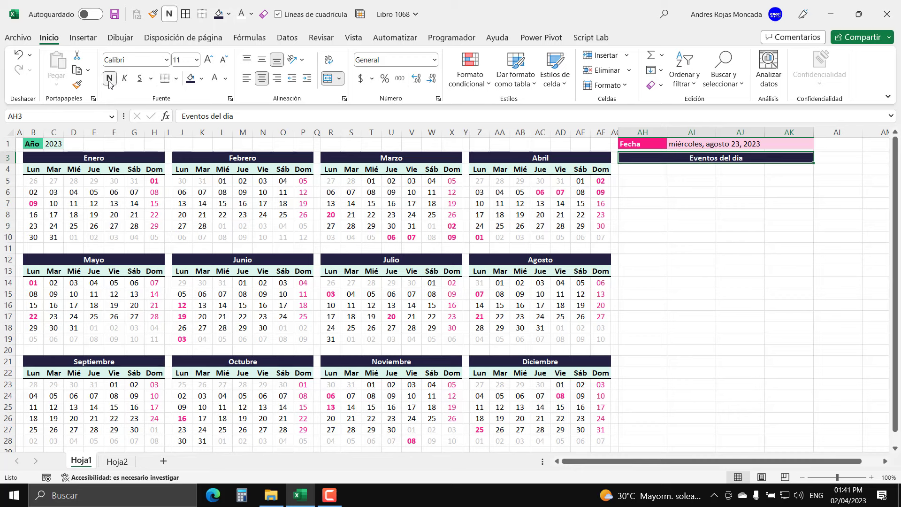
left_click(625, 168)
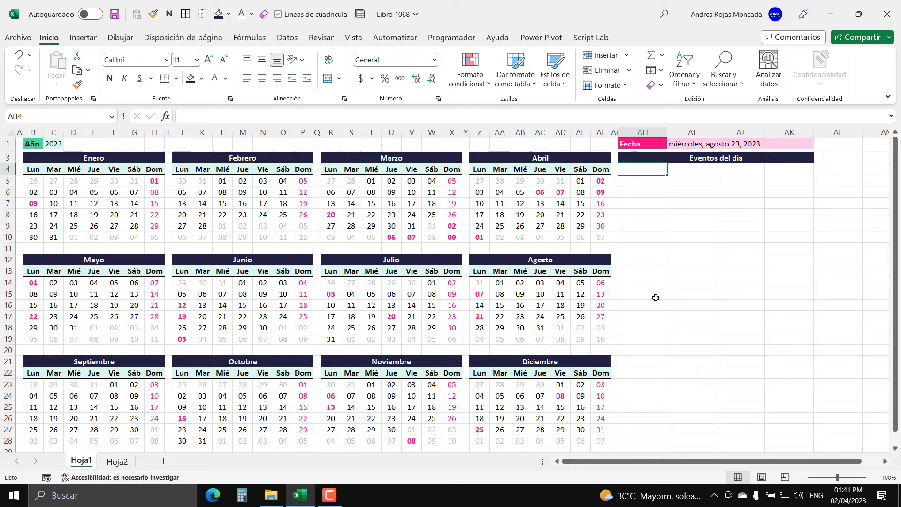
- Enter 'Hora' in AH4 and give it a thick bottom border
type("Hora")
key("Return")
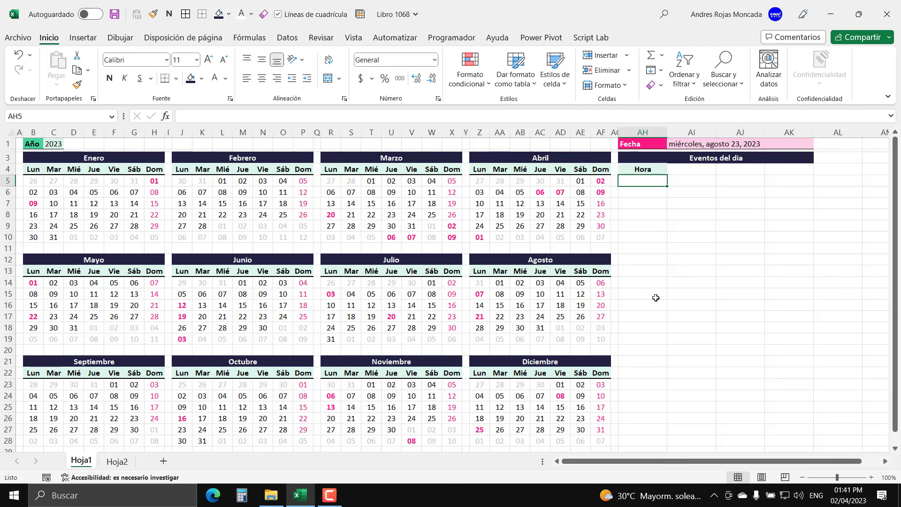
left_click(655, 169)
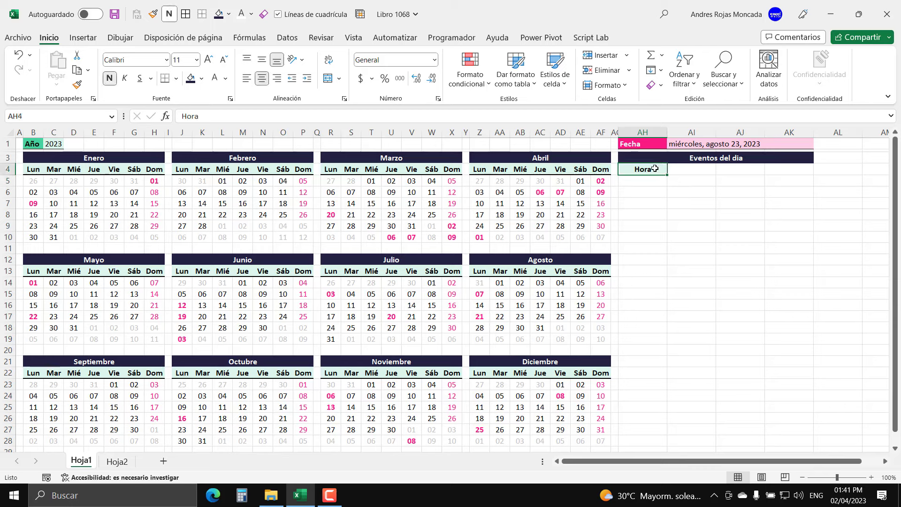
left_click(176, 78)
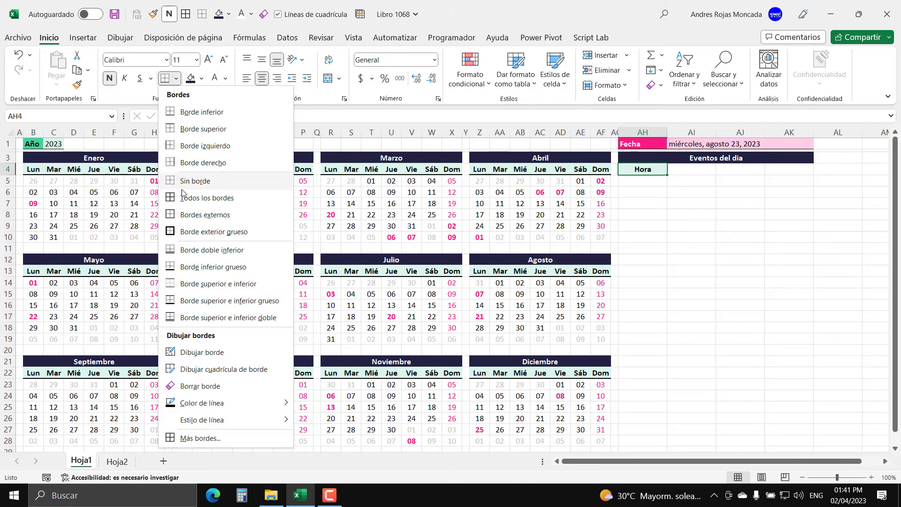
left_click(187, 268)
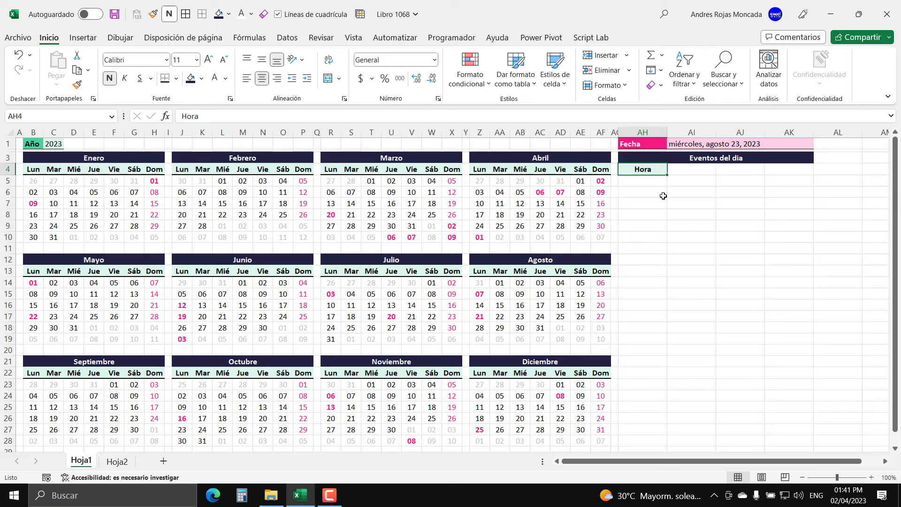
- Enter 'Evento' in AI4 and give AI4:AK4 a light fill colour
left_click(684, 170)
type("Evento")
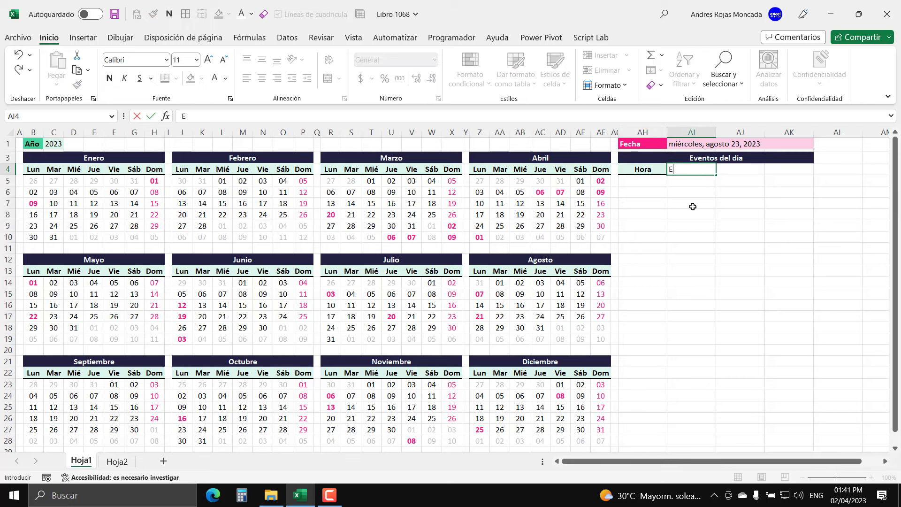
key("Return")
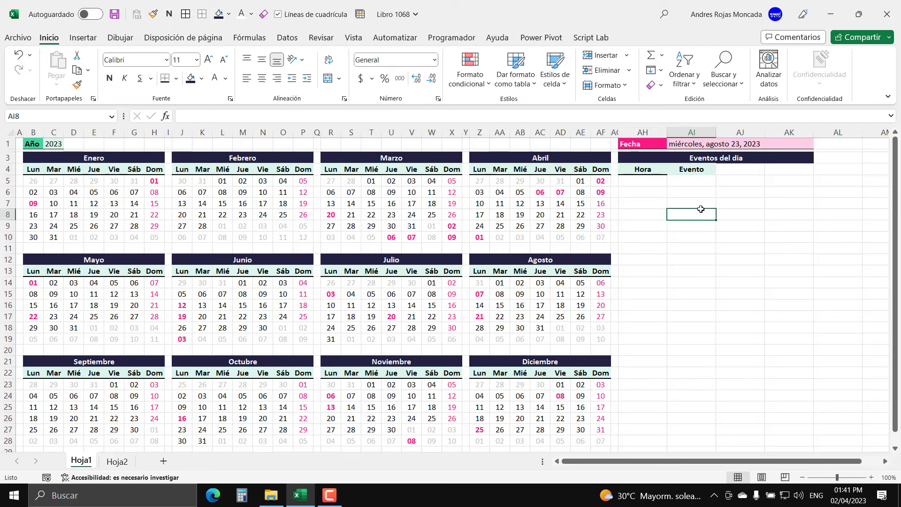
left_click_drag(690, 169, 799, 175)
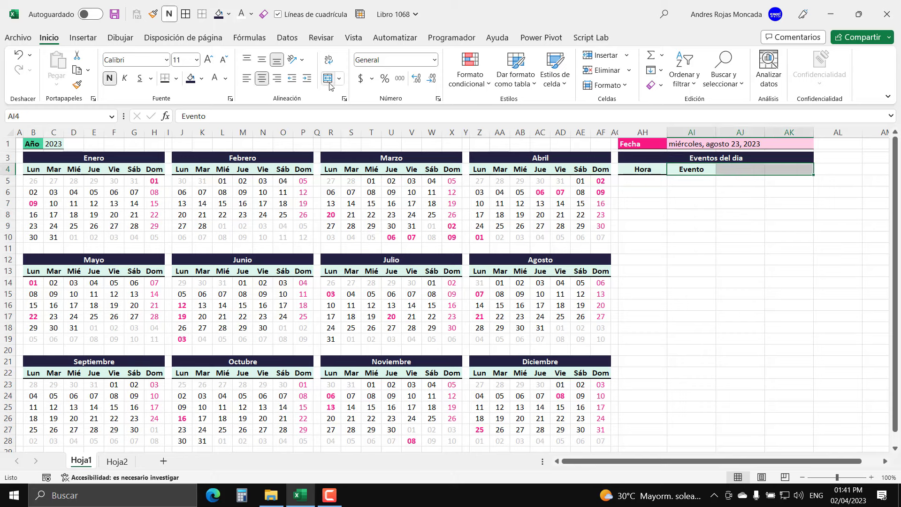
left_click(201, 78)
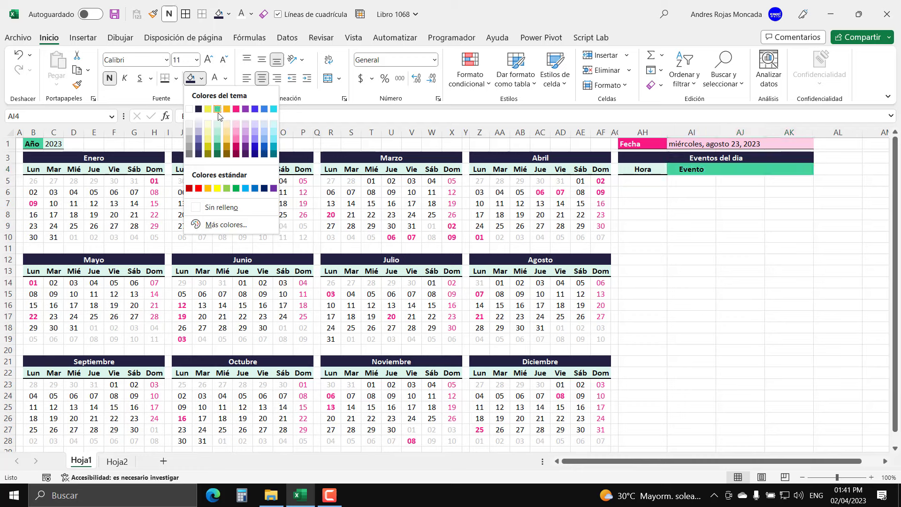
left_click(219, 123)
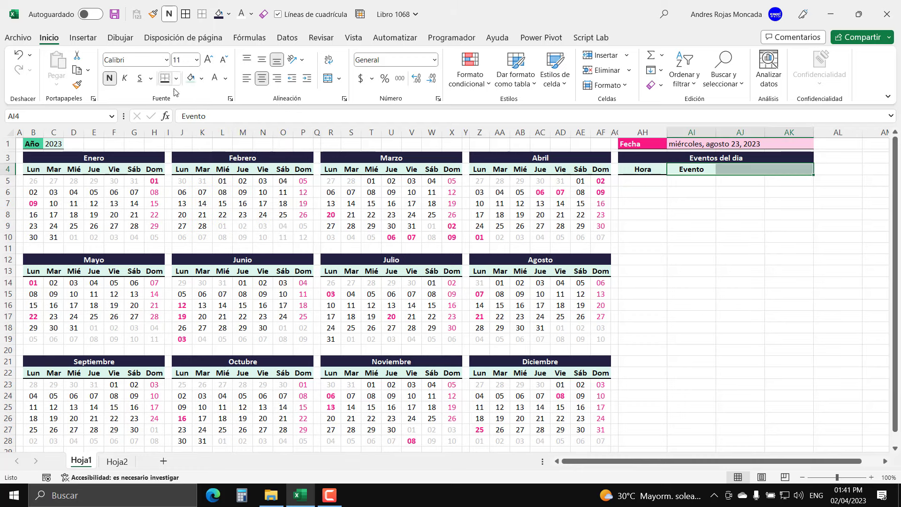
left_click(741, 225)
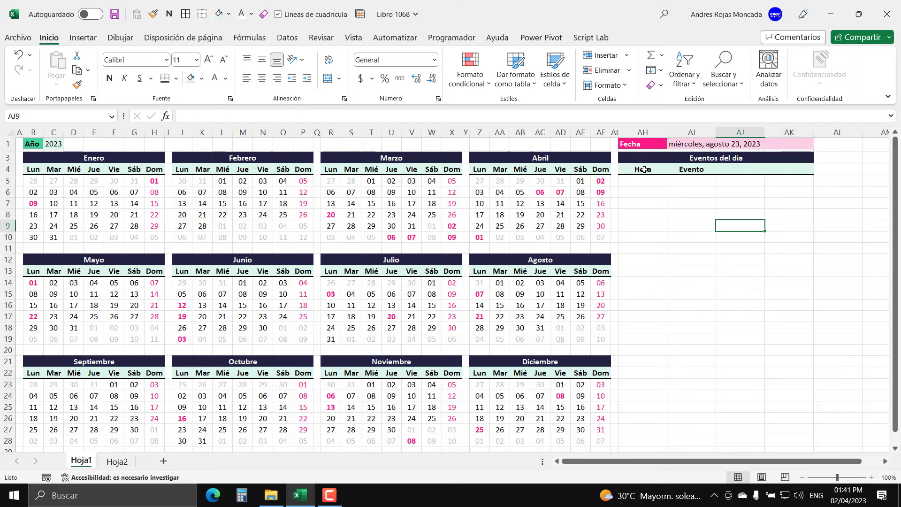
left_click_drag(643, 169, 653, 271)
left_click_drag(688, 181, 710, 282)
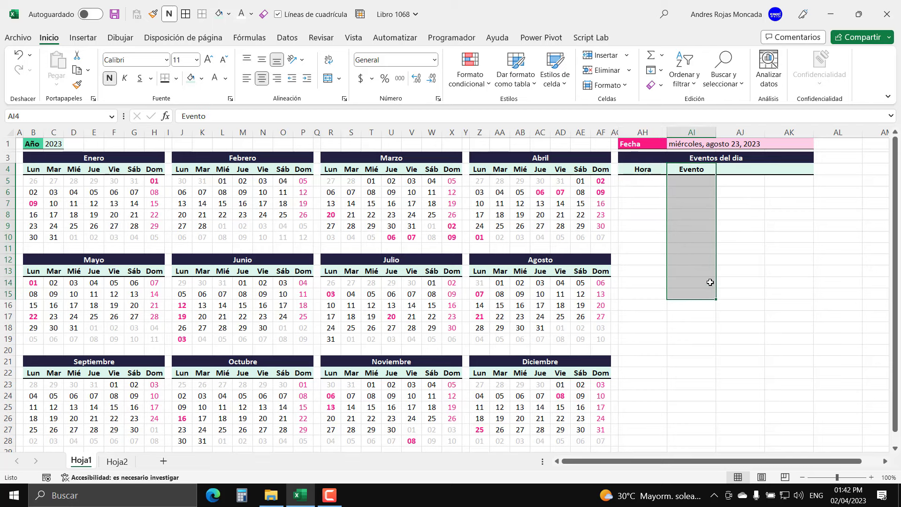
left_click(636, 180)
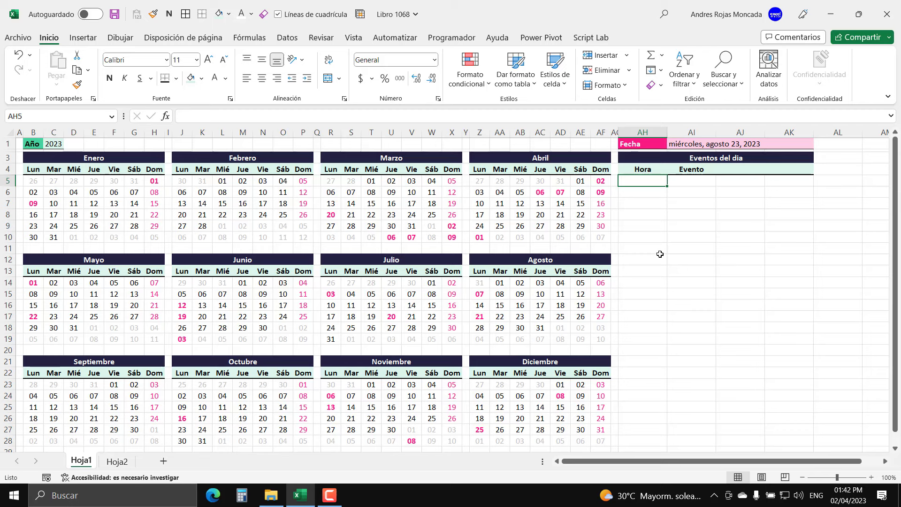
type("=fil")
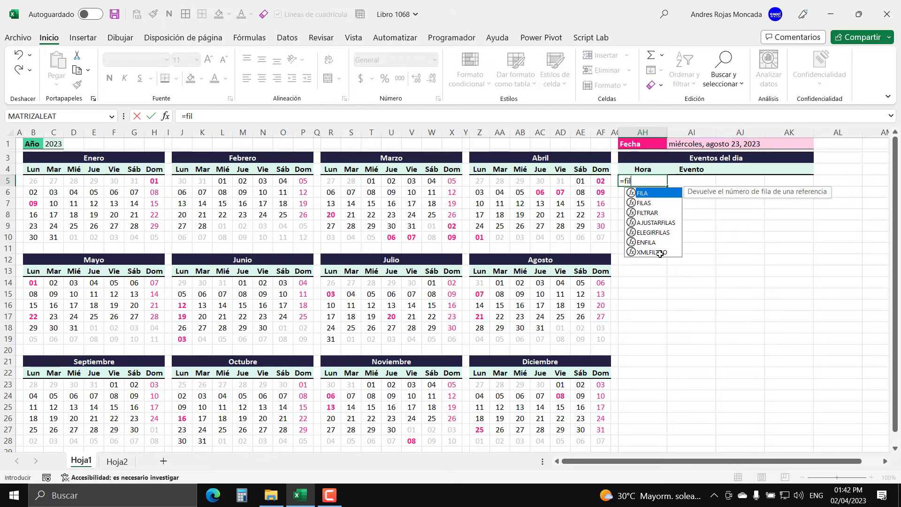
key("Down")
key("Down")
key("Escape")
key("Escape")
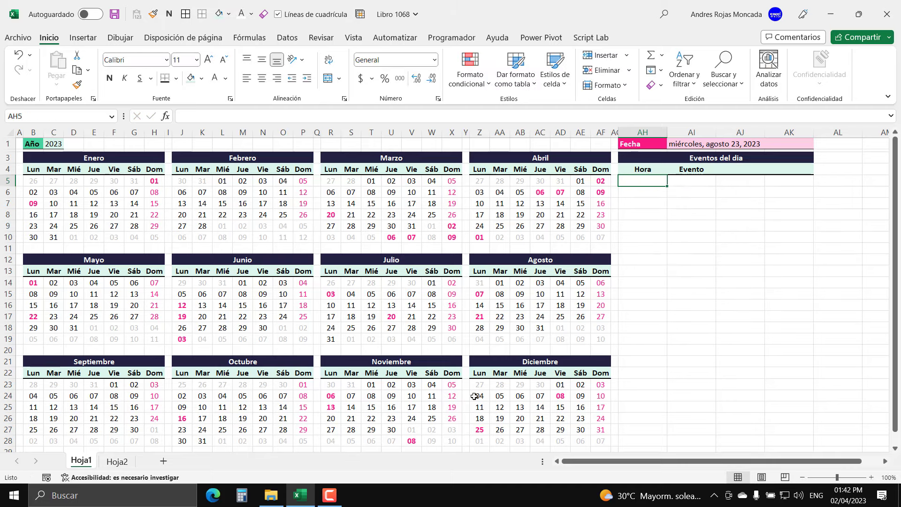
left_click(117, 461)
left_click(113, 147)
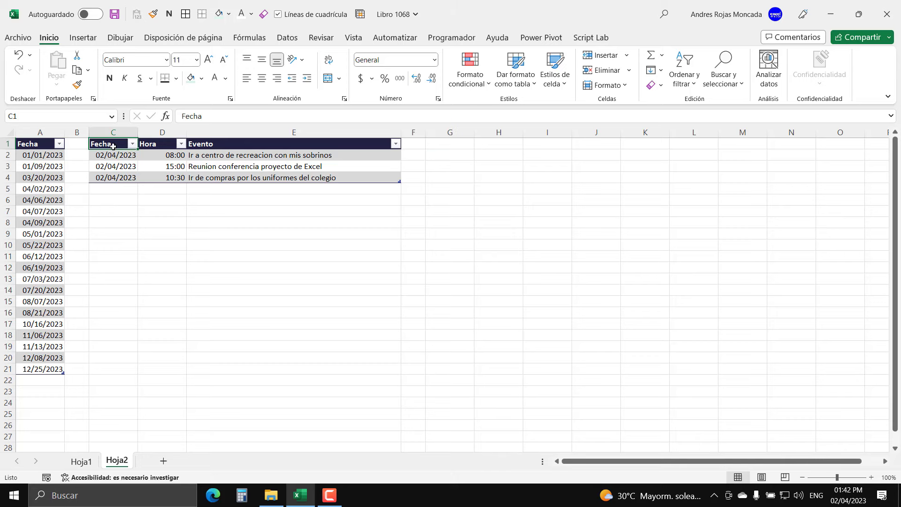
left_click(635, 37)
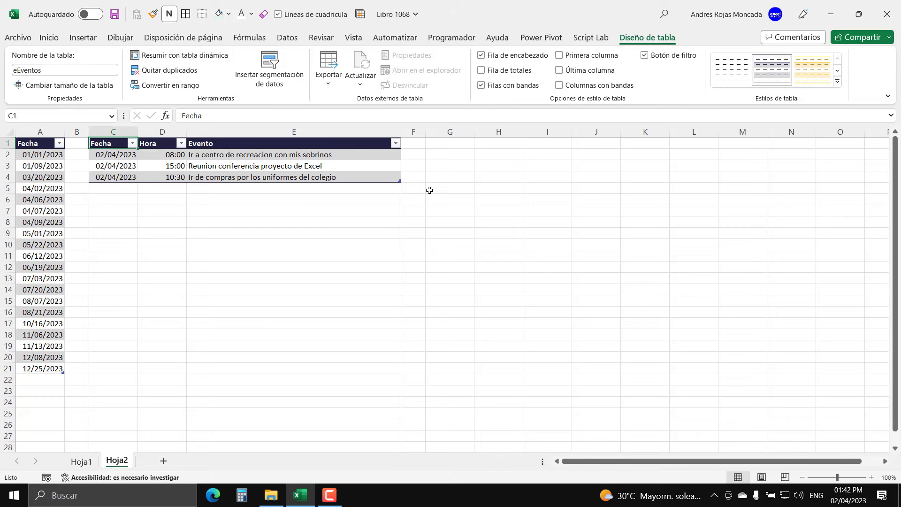
left_click(452, 142)
left_click(81, 462)
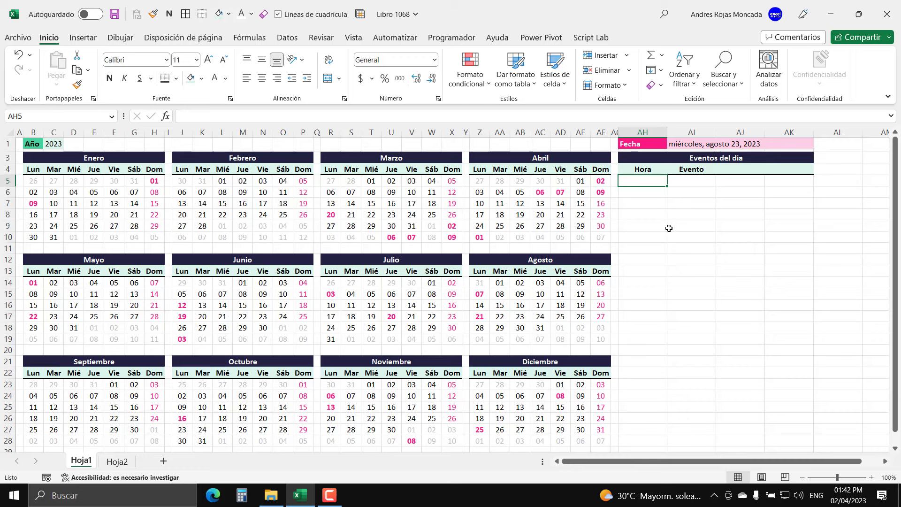
- Start the AH5 formula with =FILTRAR(ELEGIRCOLS(eEventos,2,3) and preview the selected columns
type("=fil")
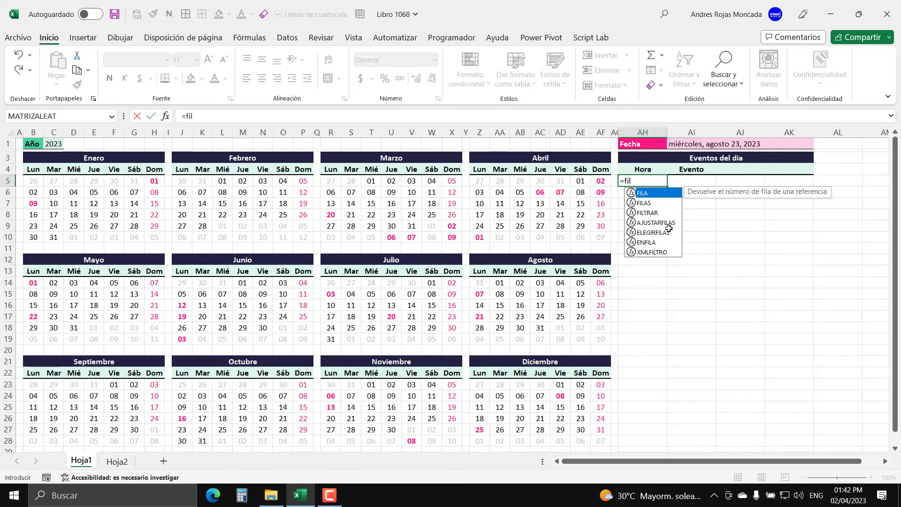
key("Down")
key("Down")
key("Tab")
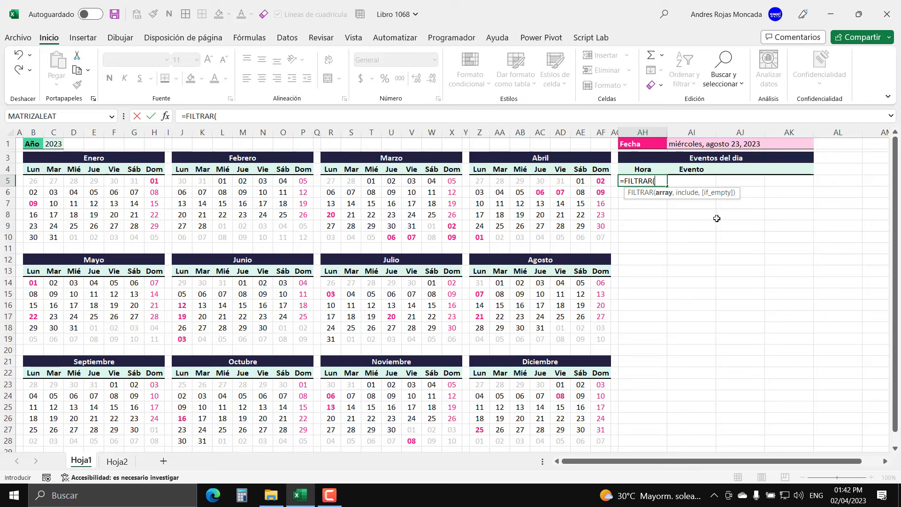
left_click_drag(735, 209, 731, 314)
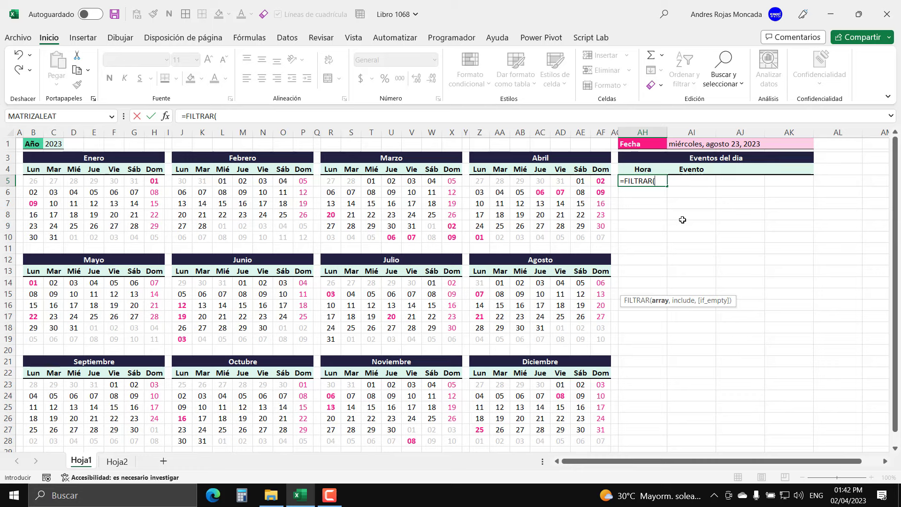
type("elegirco")
key("Tab")
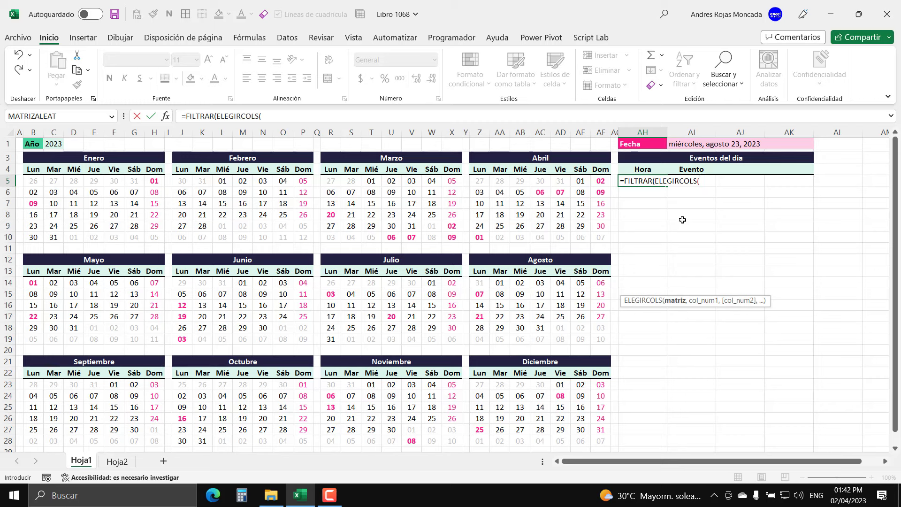
type("e")
type("e")
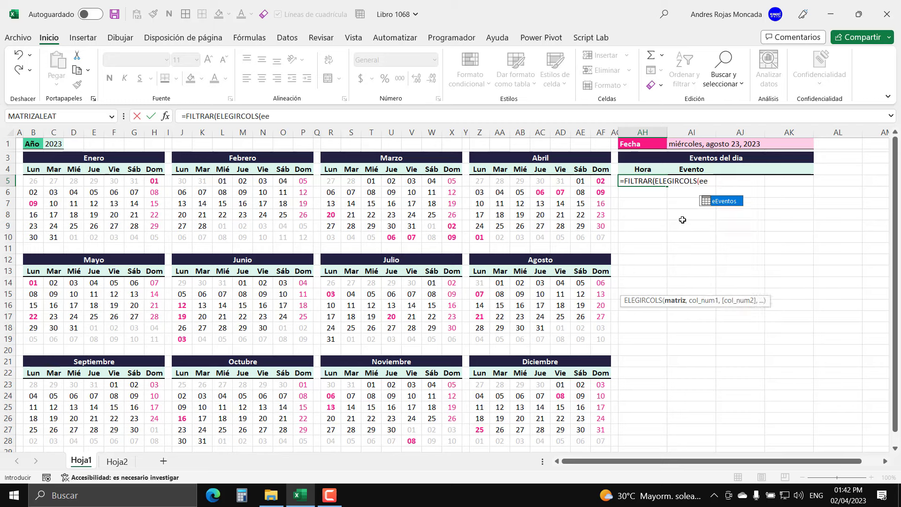
key("Tab")
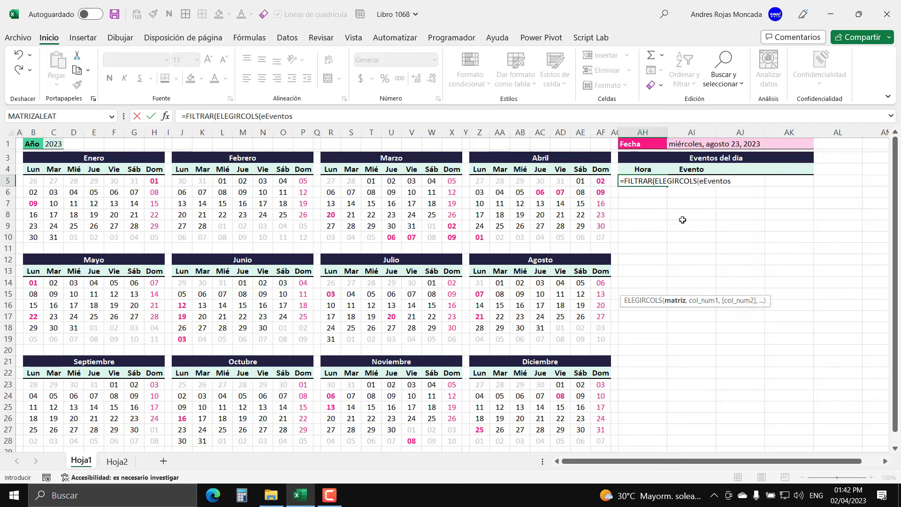
type(",")
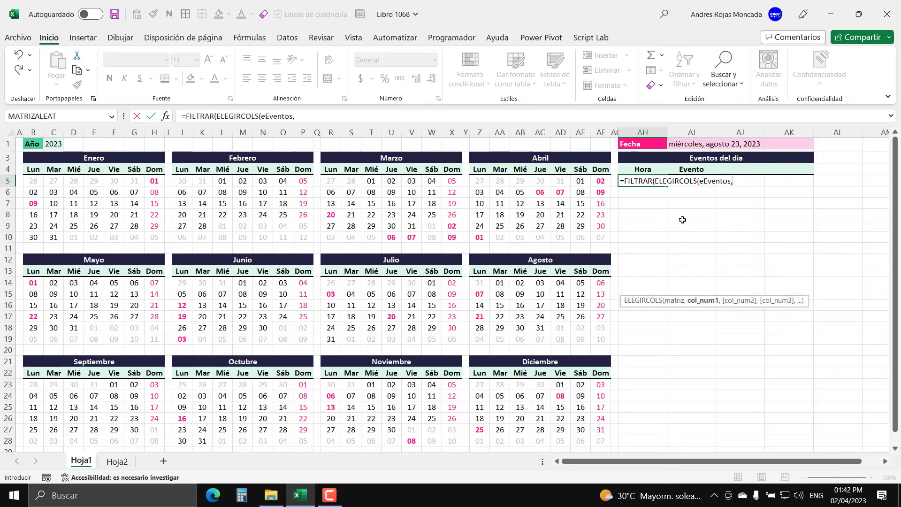
type("2,3")
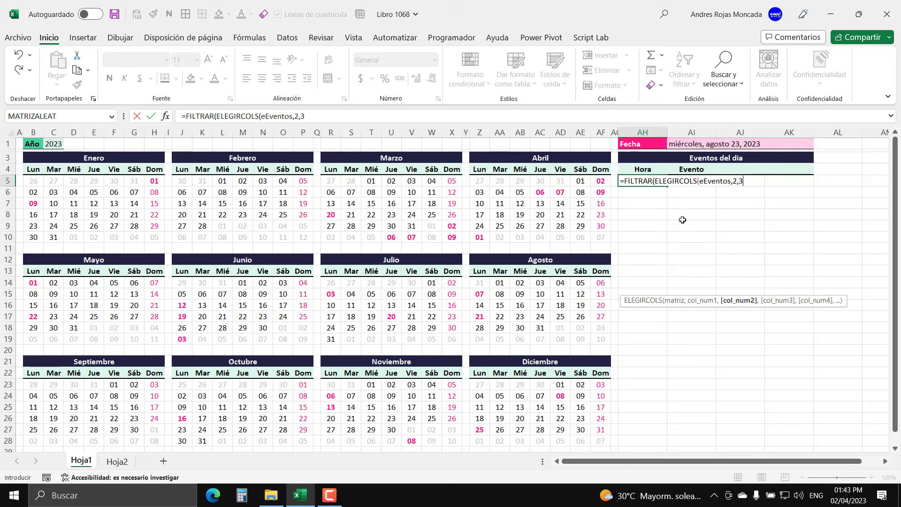
type(")")
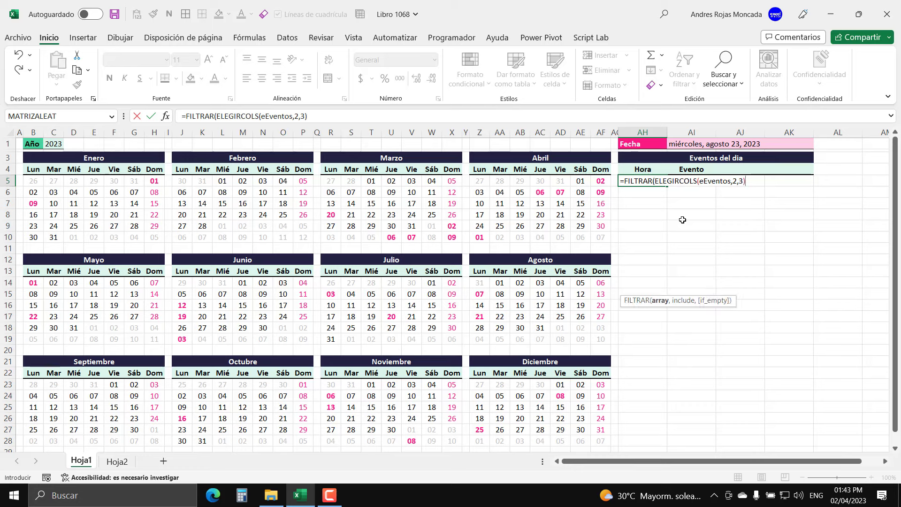
left_click(660, 301)
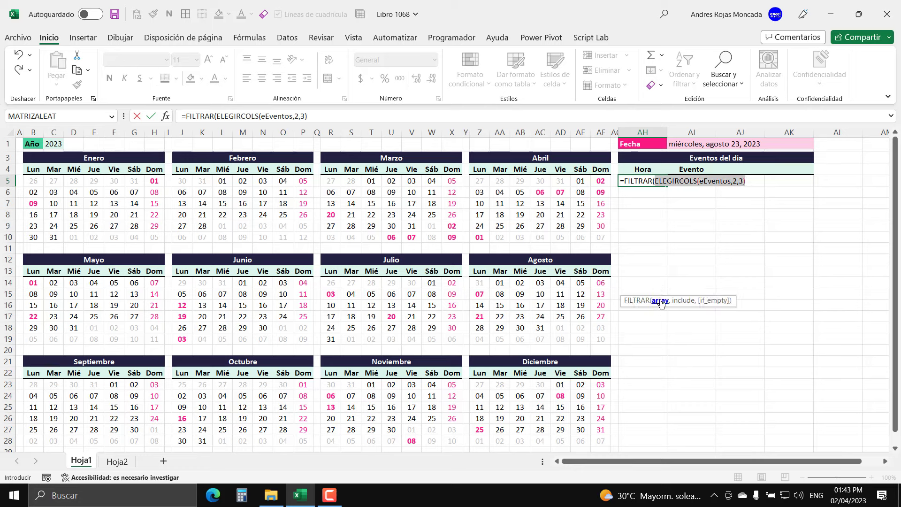
left_click(749, 181)
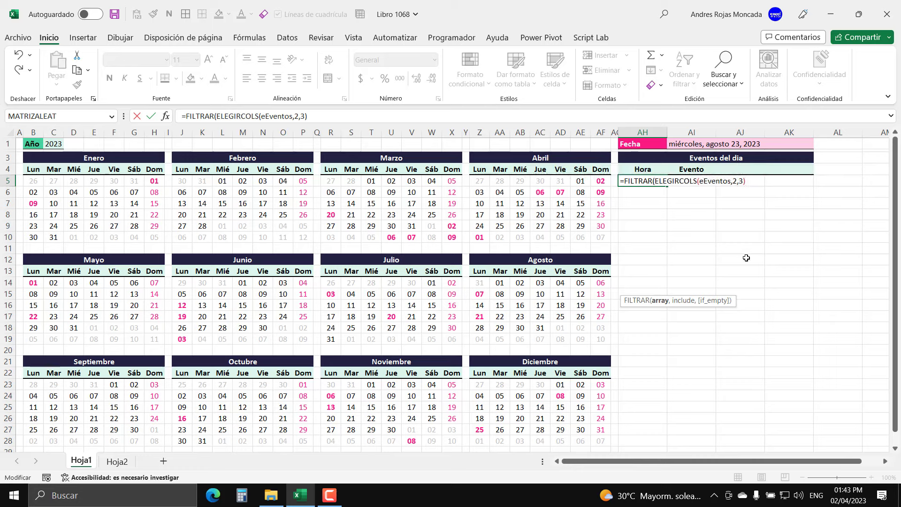
- Add the filter condition ELEGIRCOLS(eEventos,1)=AI1, a comma and a line break
type(",")
type("ele")
key("Down")
key("Tab")
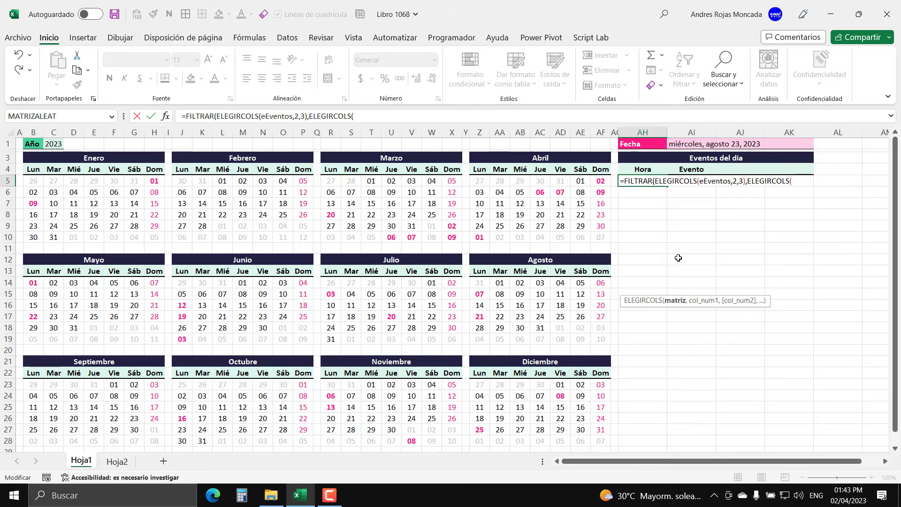
type("e")
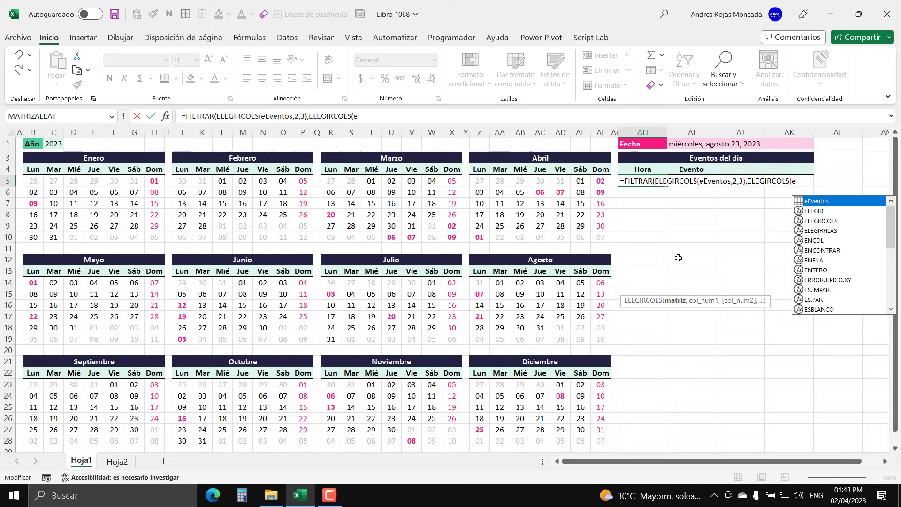
type("E")
key("Tab")
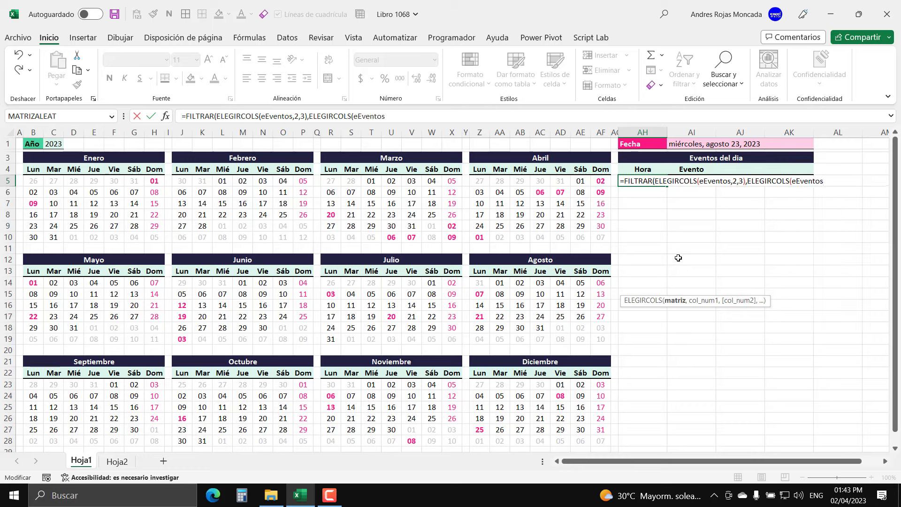
type(",1")
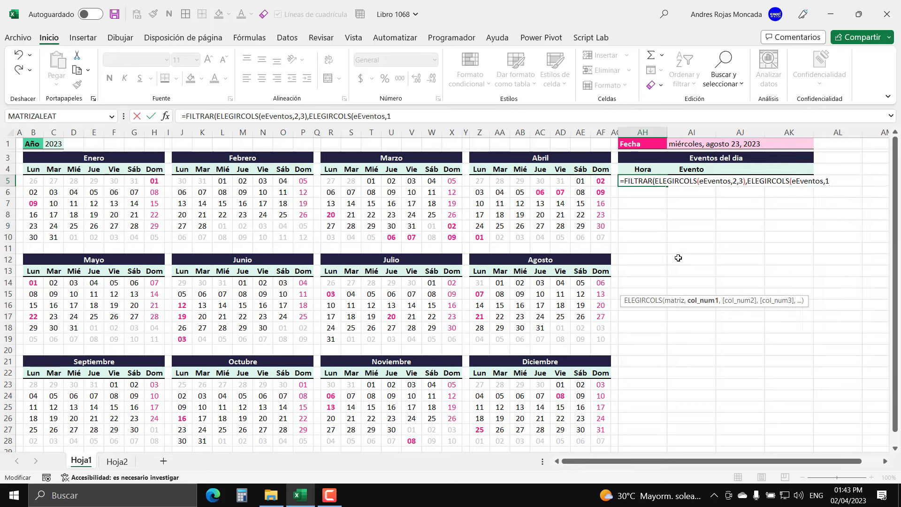
type(")")
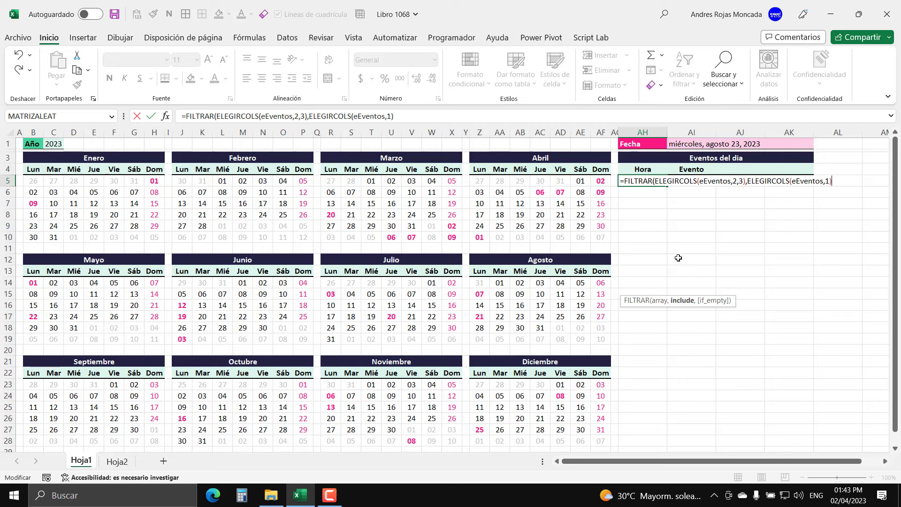
type("=")
left_click(690, 143)
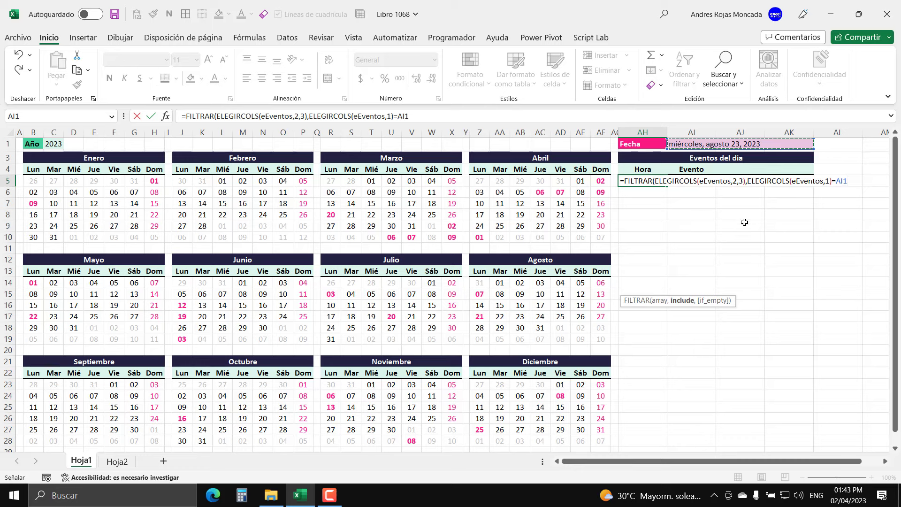
type(",")
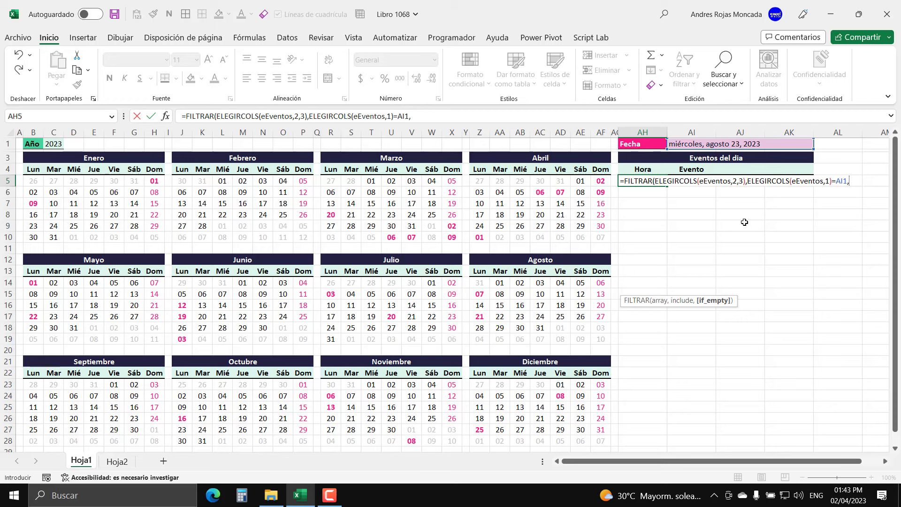
key("alt+Return")
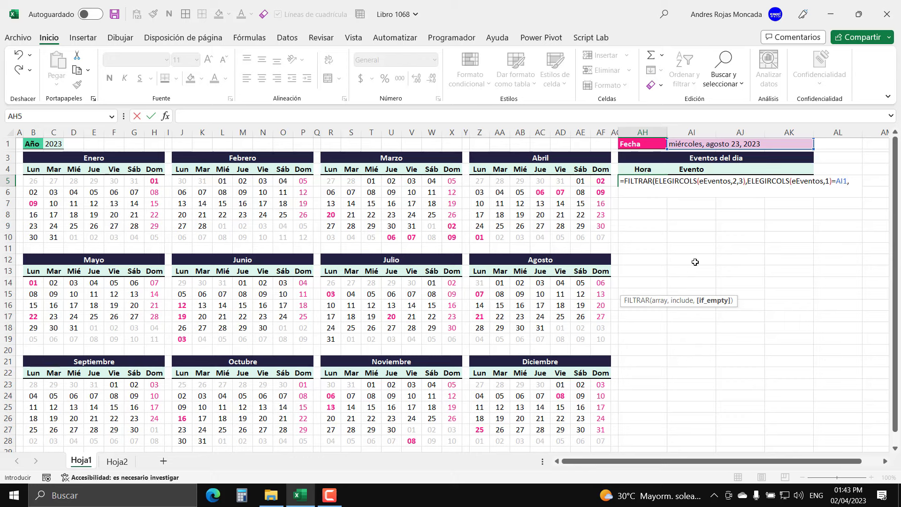
- Type SECUENCIA(1,2) and preview its result with F9, then undo the preview
type("se")
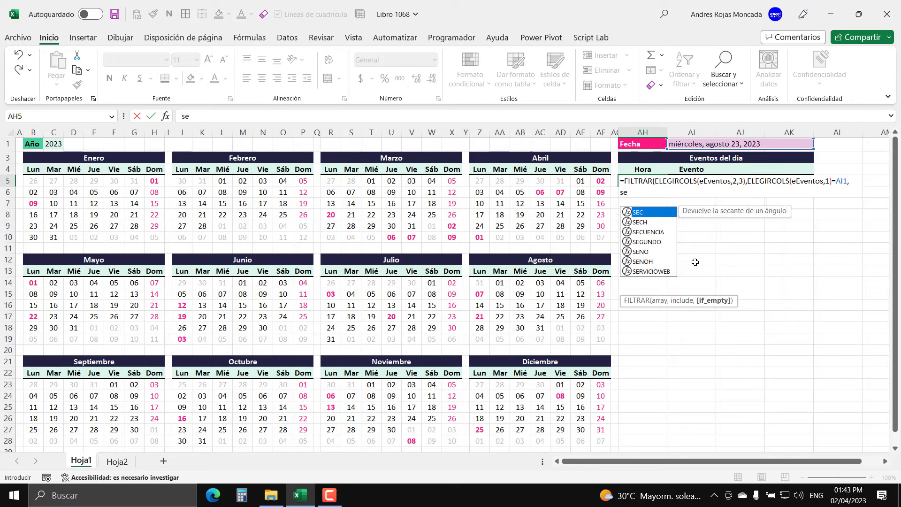
type("cu")
key("Tab")
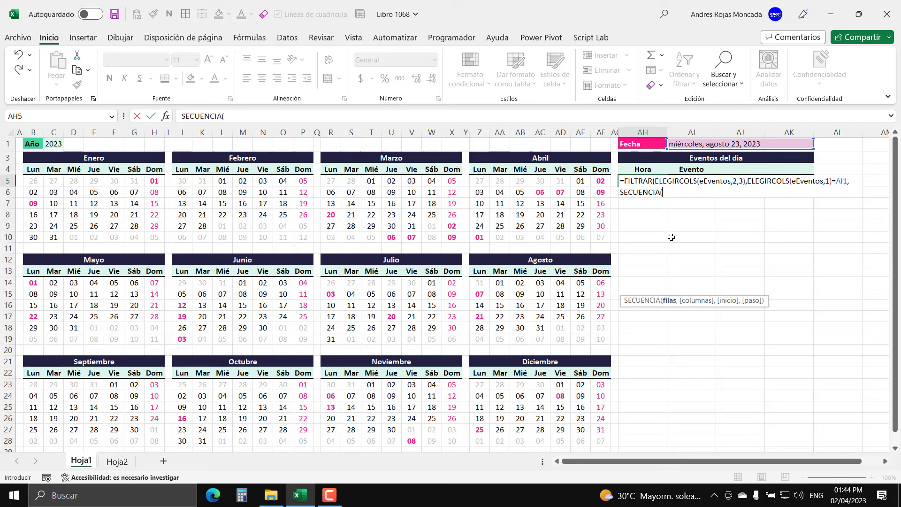
type("1,2")
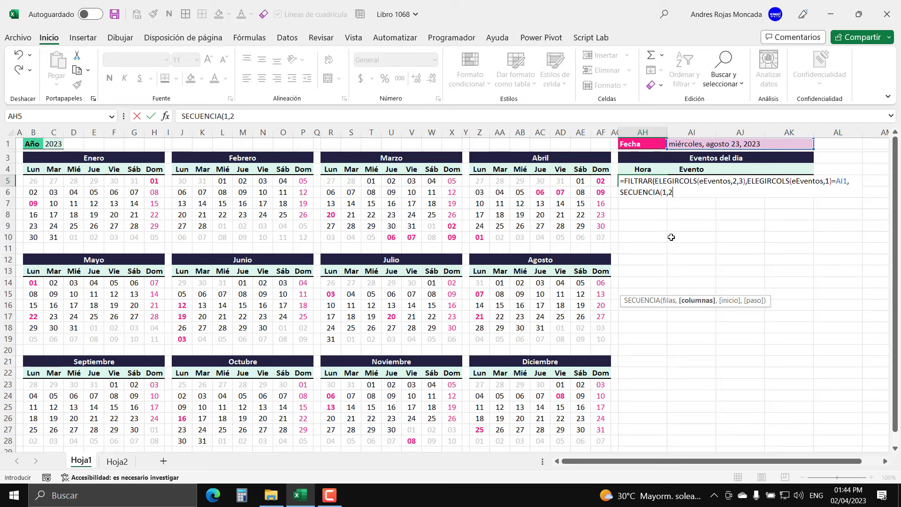
type(")")
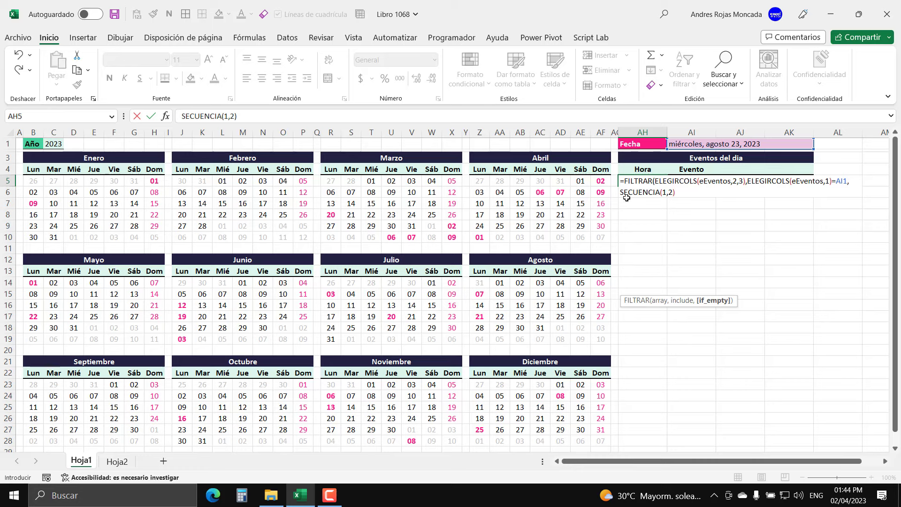
left_click_drag(620, 193, 678, 194)
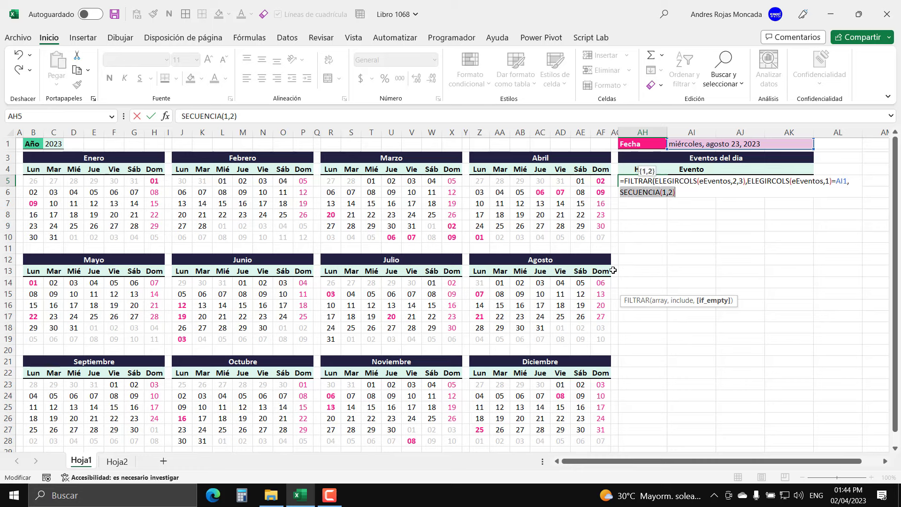
key("F9")
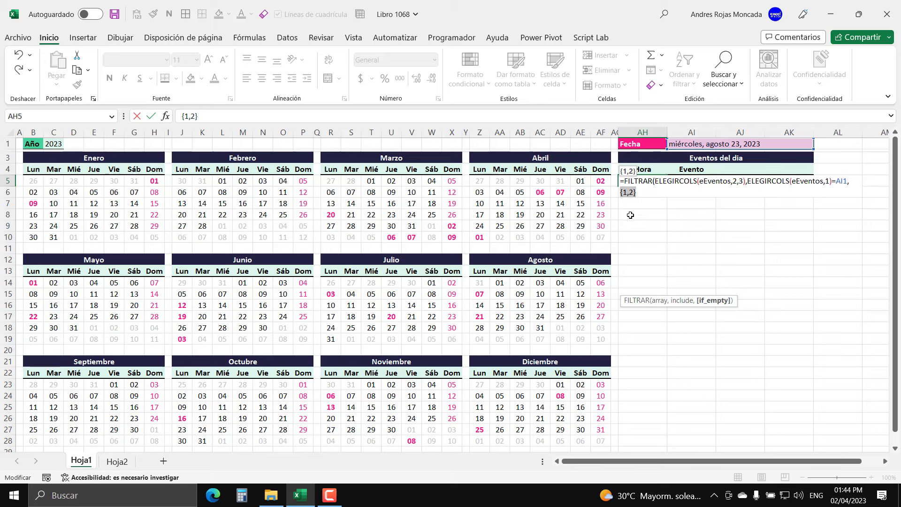
key("ctrl+z")
- Wrap it as SI(SECUENCIA(1,2),"Sin eventos") and commit the AH5 formula
left_click(621, 193)
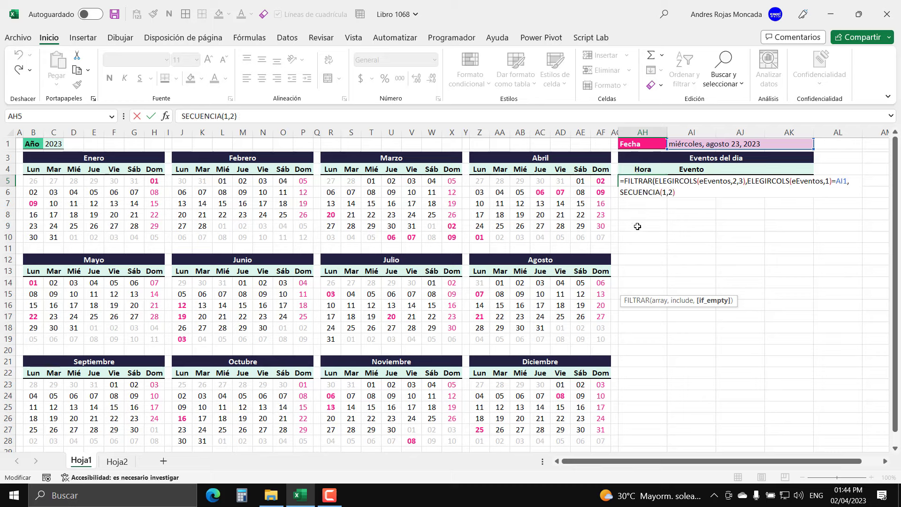
type("SI(")
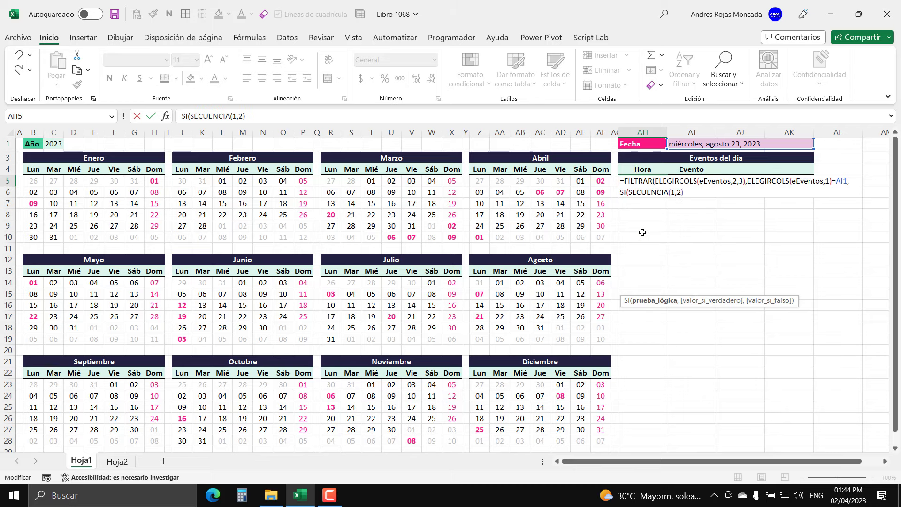
key("shift+End")
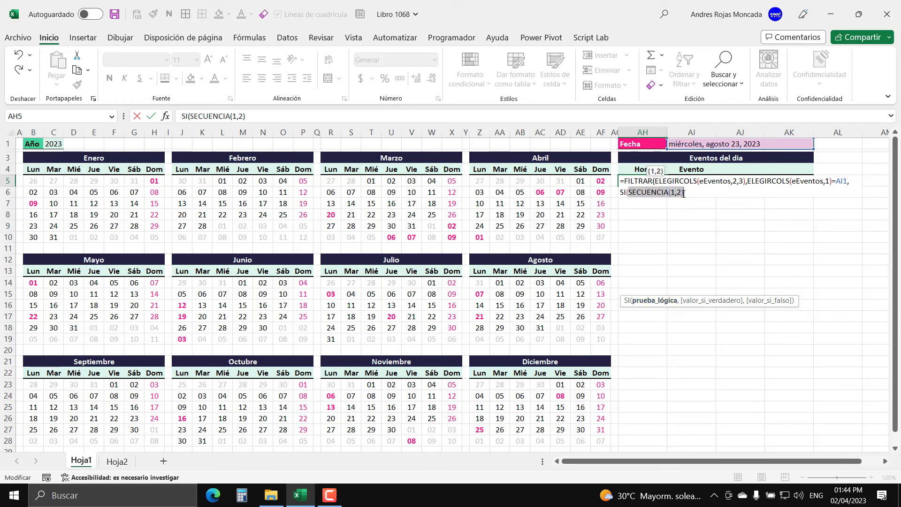
left_click(684, 193)
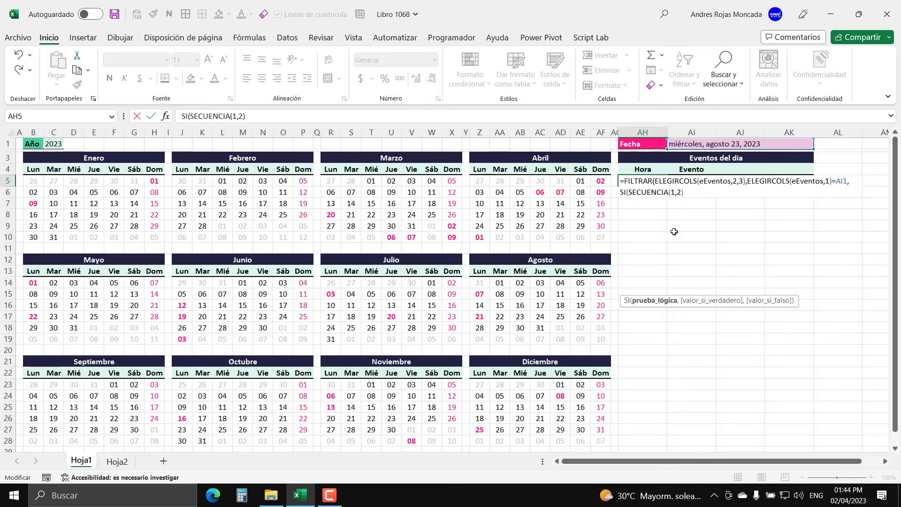
type(",")
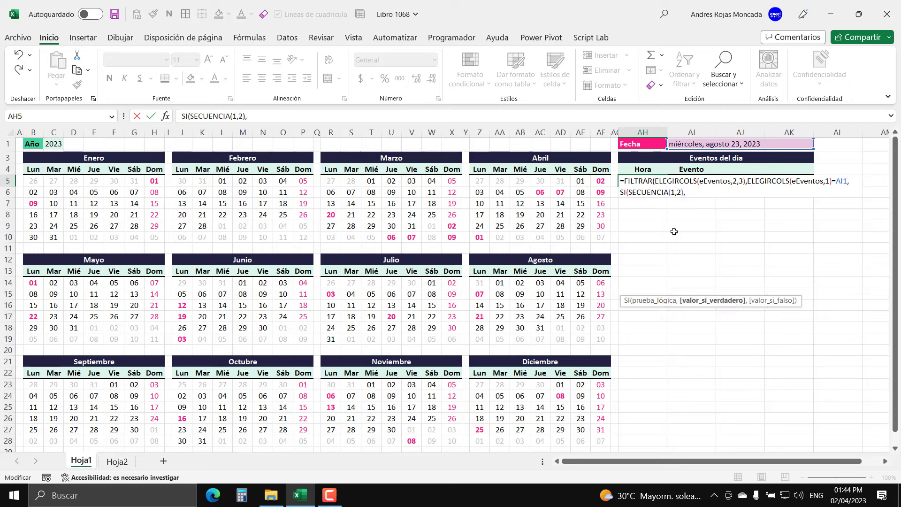
type("\"")
type("Sin")
type(" even")
type("tos\"")
type(")")
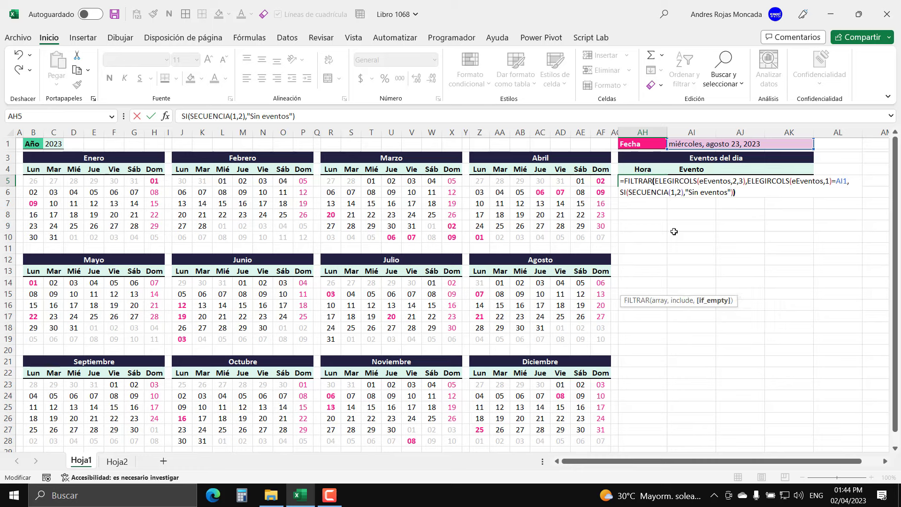
key("Return")
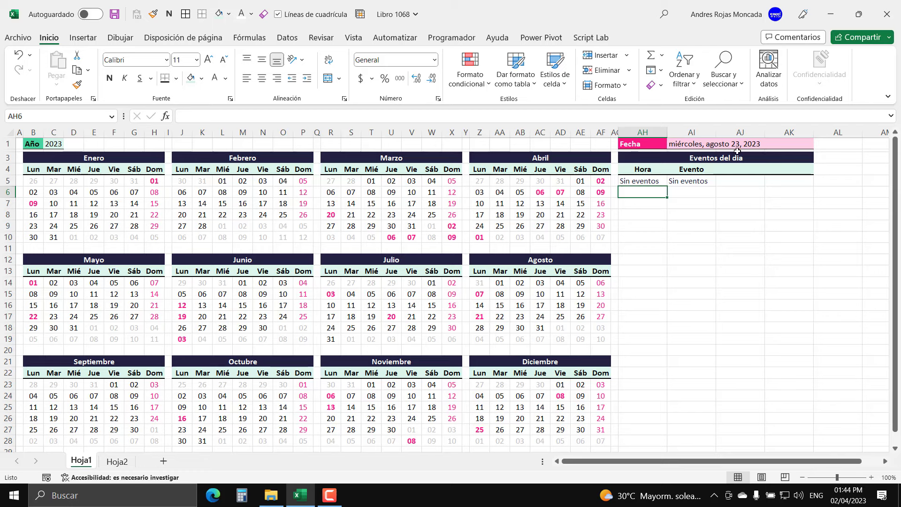
- Pick February 4 and apply the Hora number format to AH5:AH28
left_click(283, 181)
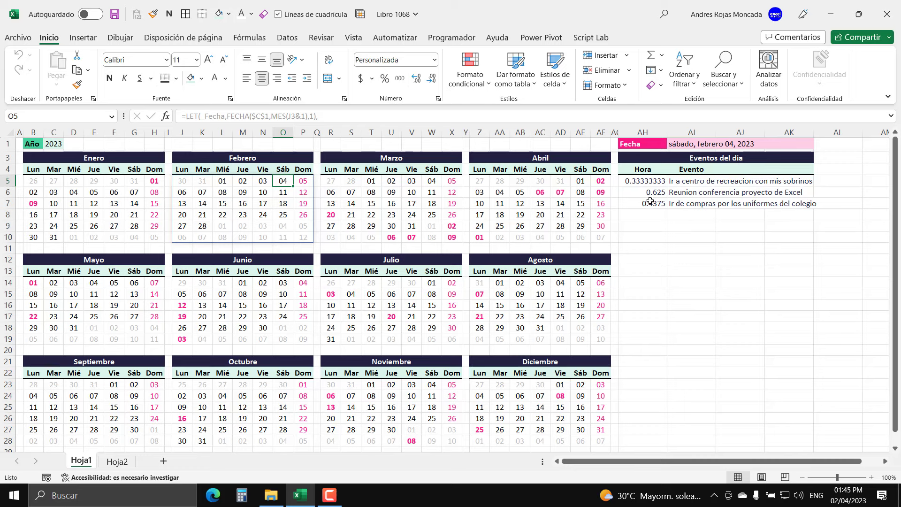
left_click(651, 182)
left_click_drag(651, 182, 629, 443)
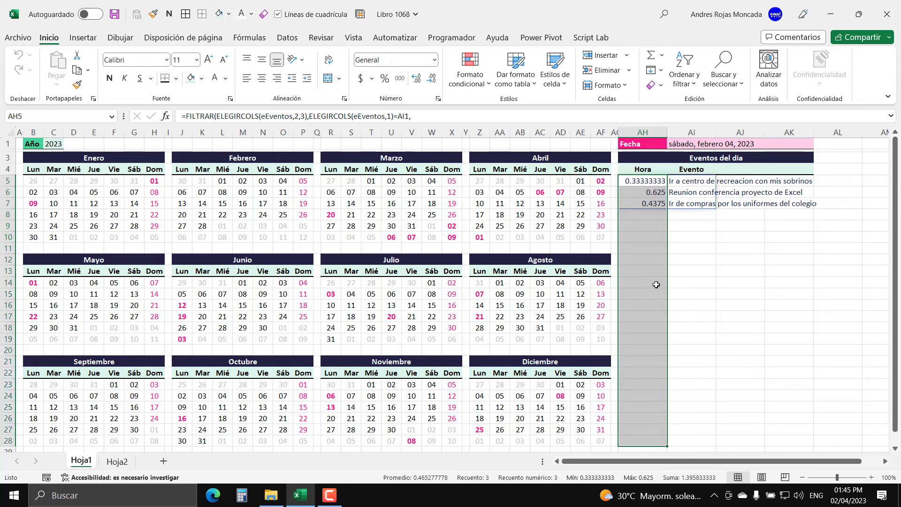
left_click(435, 61)
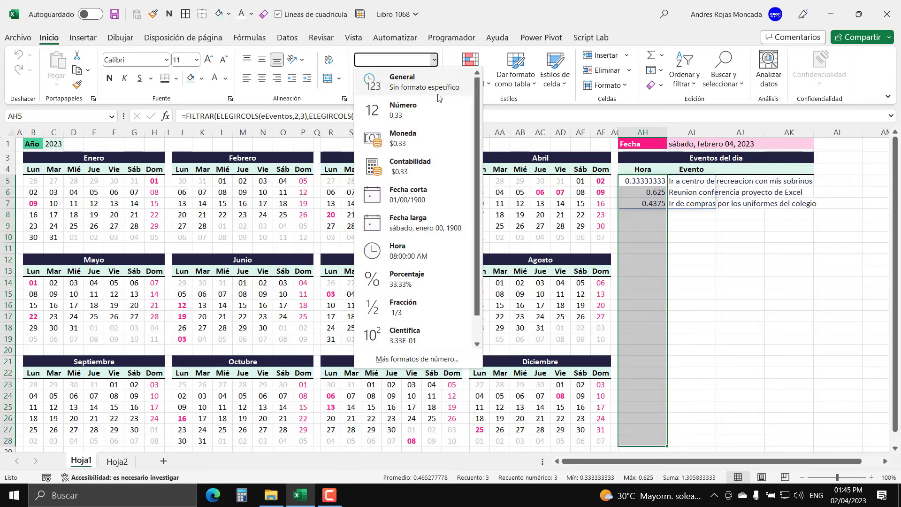
left_click(417, 258)
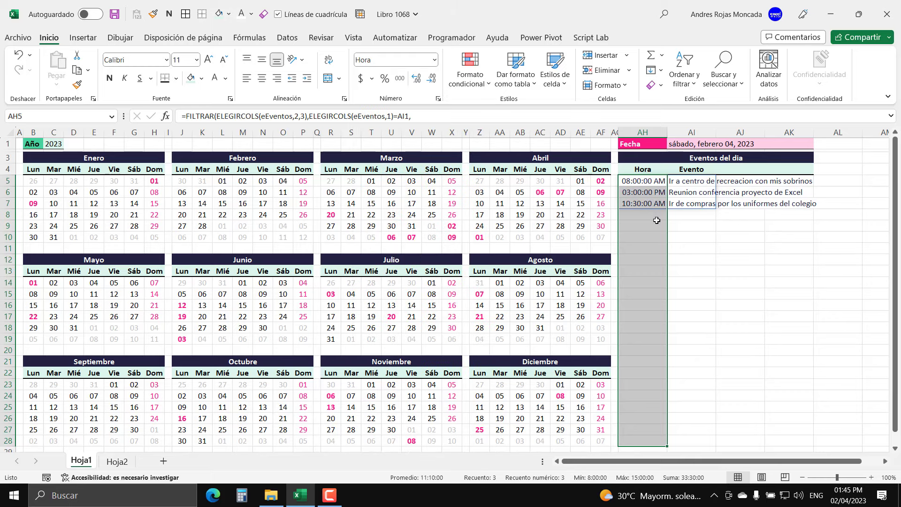
- Check the formatted times in AH5 to AH7, such as 08:00:00 AM
left_click(642, 185)
left_click(641, 192)
left_click(641, 202)
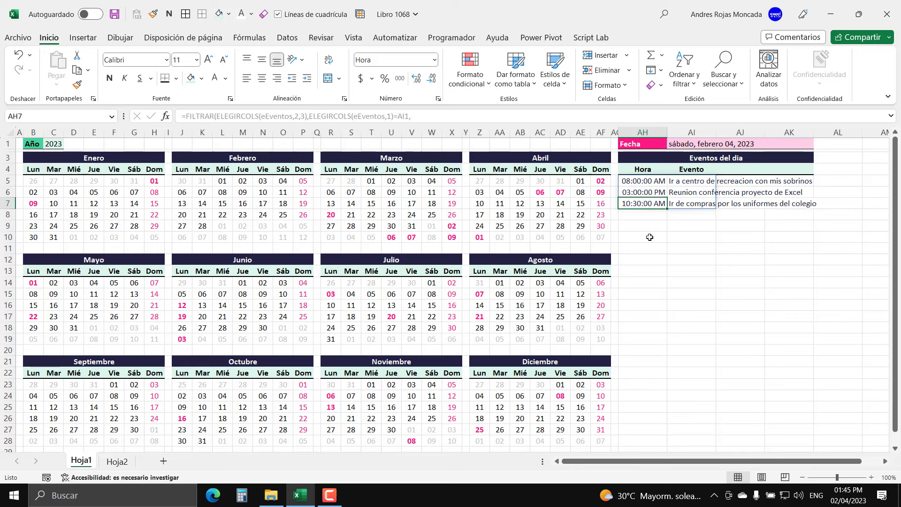
left_click(639, 193)
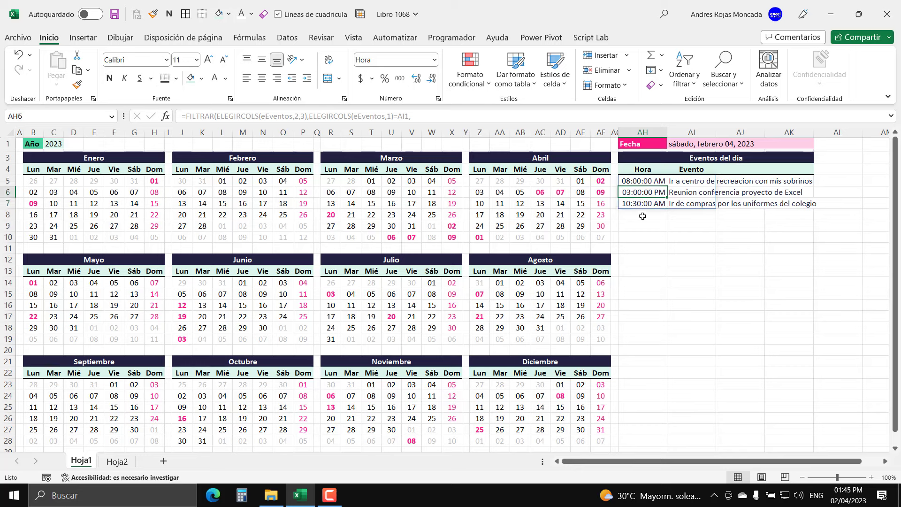
left_click(641, 182)
- Zoom to 120% and begin wrapping the AH5 events formula in ORDENAR(
left_click(872, 478)
left_click(871, 478)
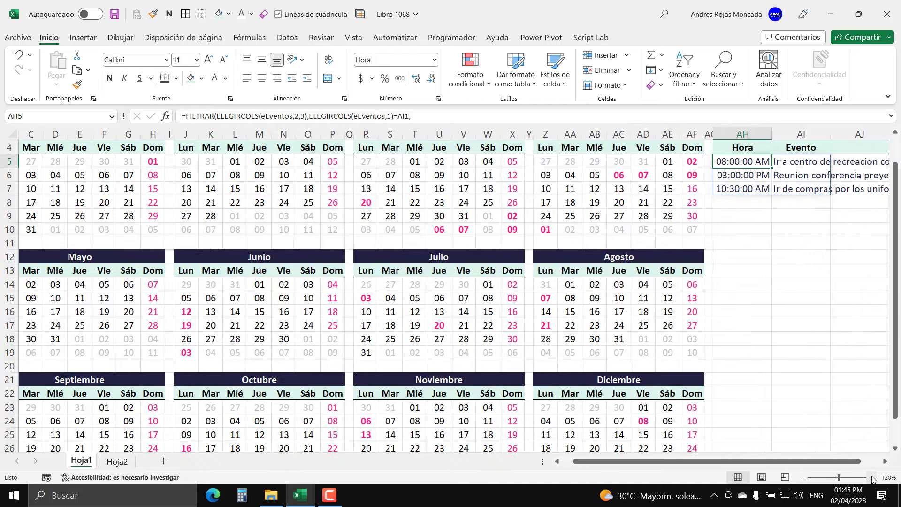
scroll(815, 331, "up", 1)
scroll(840, 423, "right", 1)
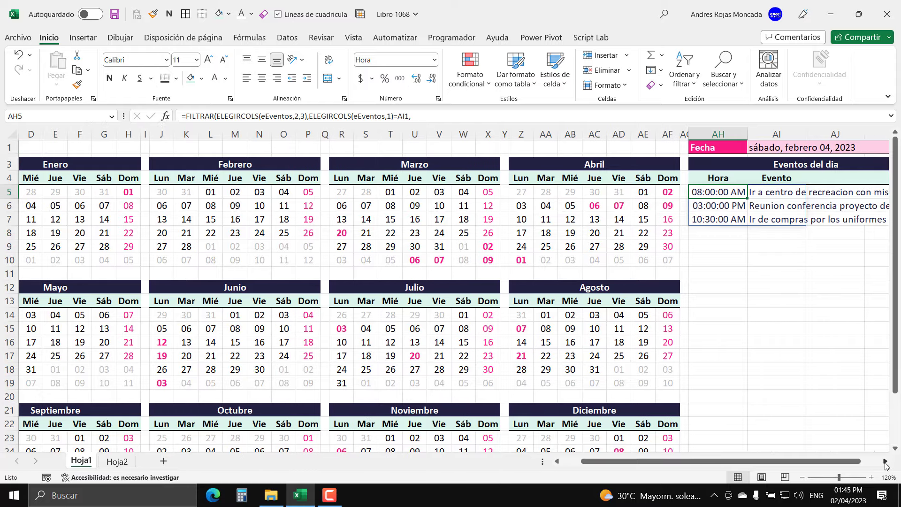
scroll(817, 408, "right", 2)
scroll(788, 387, "right", 1)
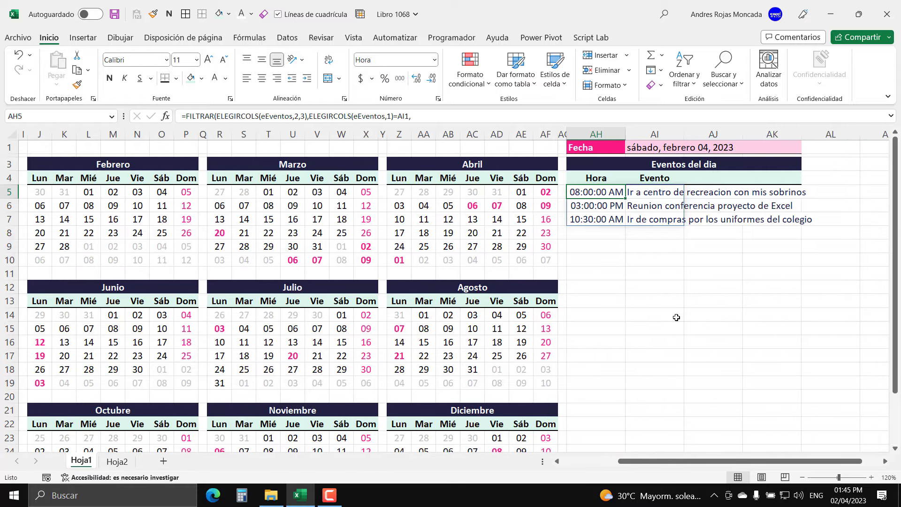
key("F2")
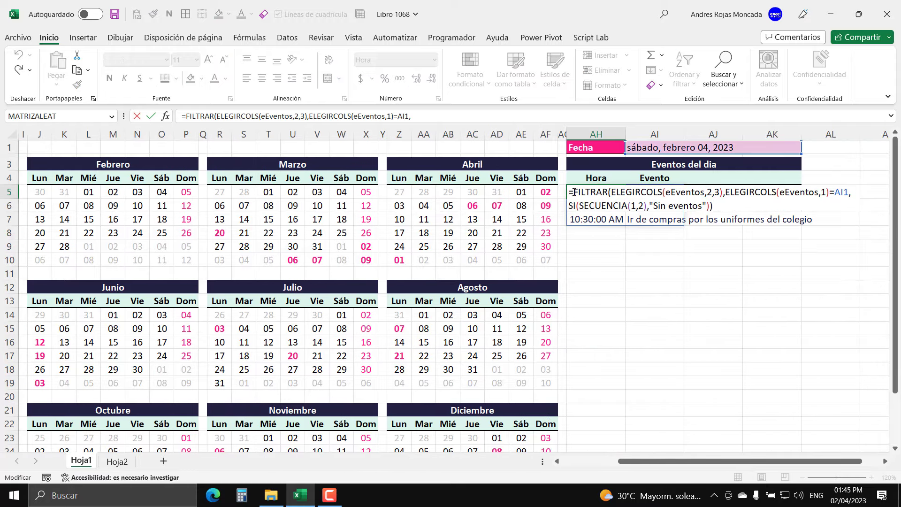
type("ordenar")
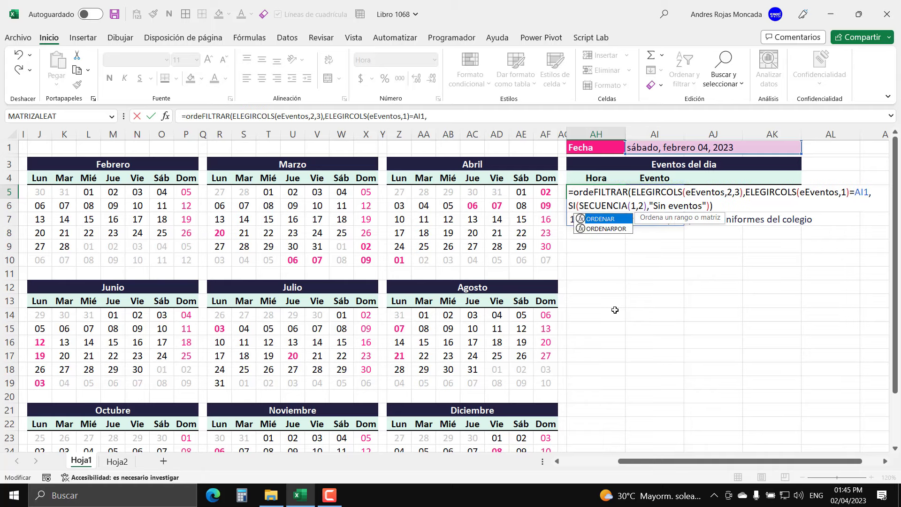
type("(")
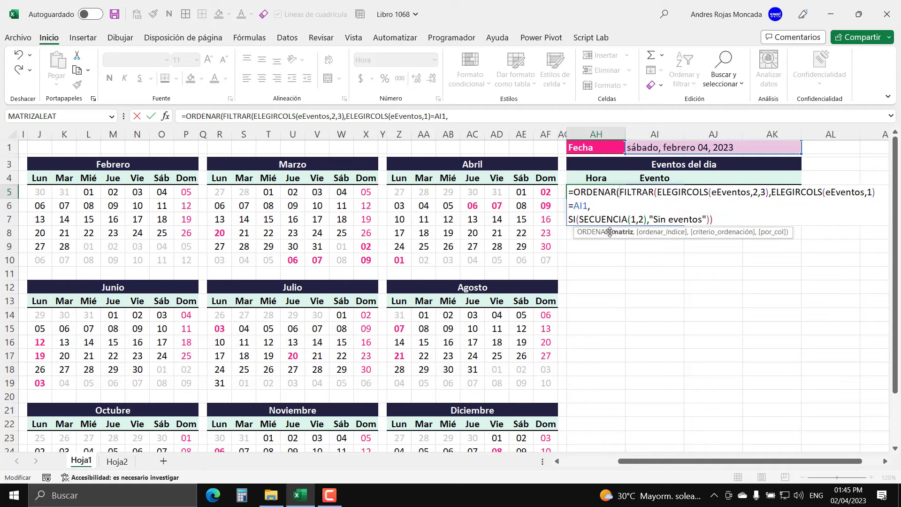
- Complete ORDENAR with sort column 1 and 1 - Ascendente, so events list by time
left_click(623, 232)
key("End")
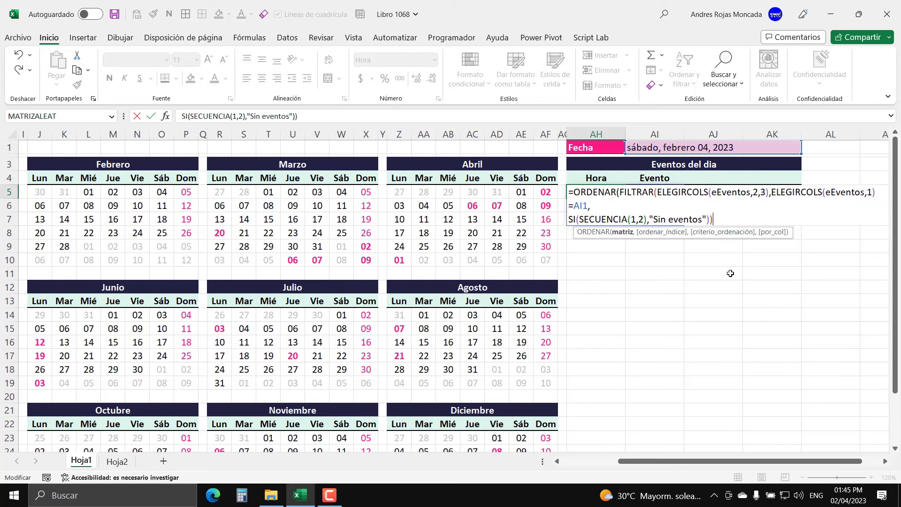
type(",")
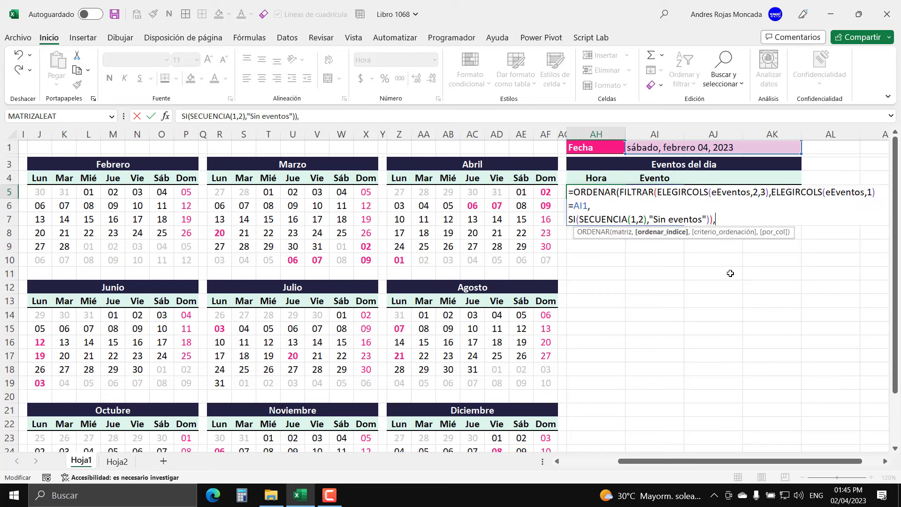
type("1")
type(",")
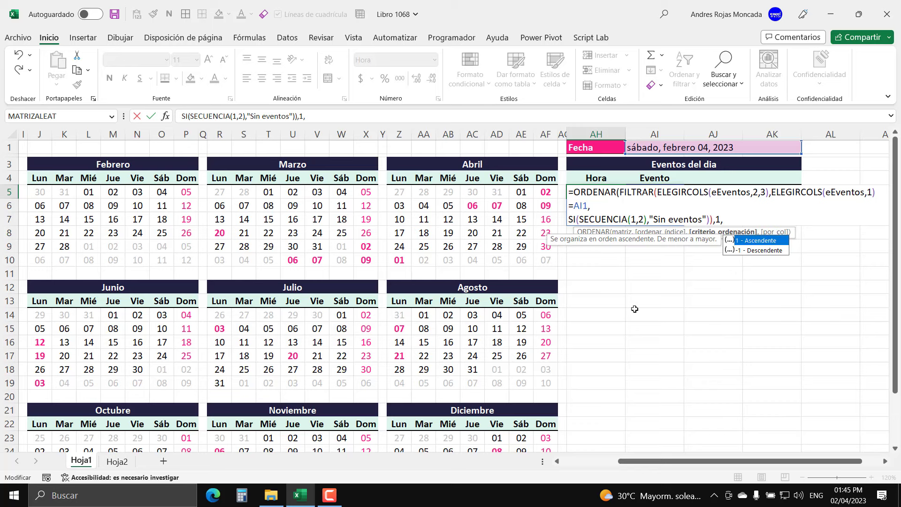
double_click(757, 244)
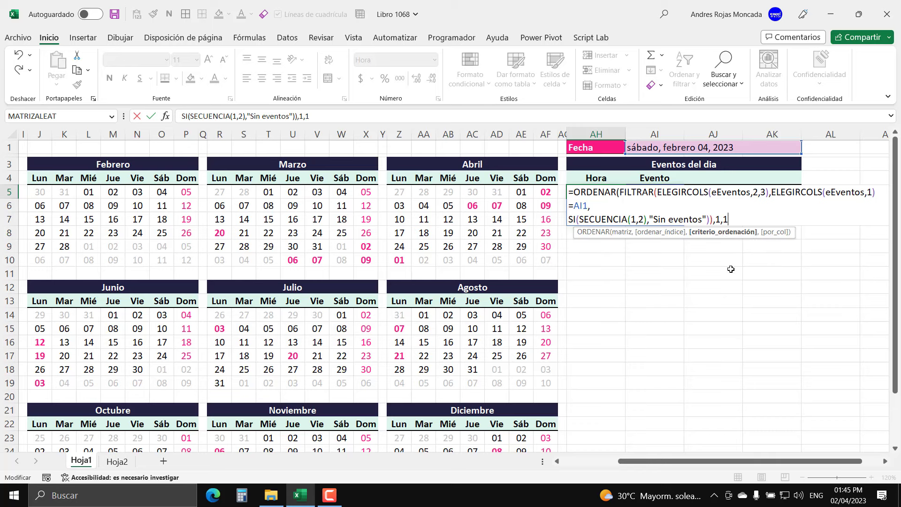
type(")")
key("Return")
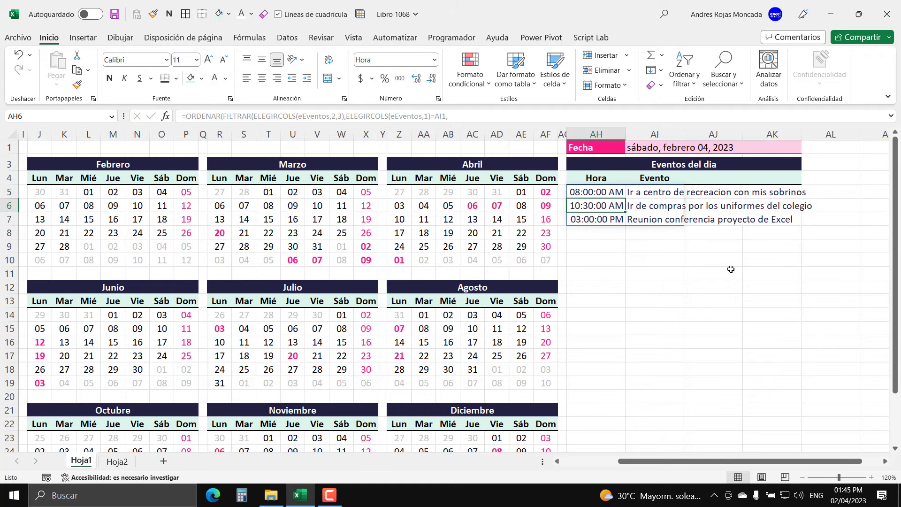
left_click(732, 269)
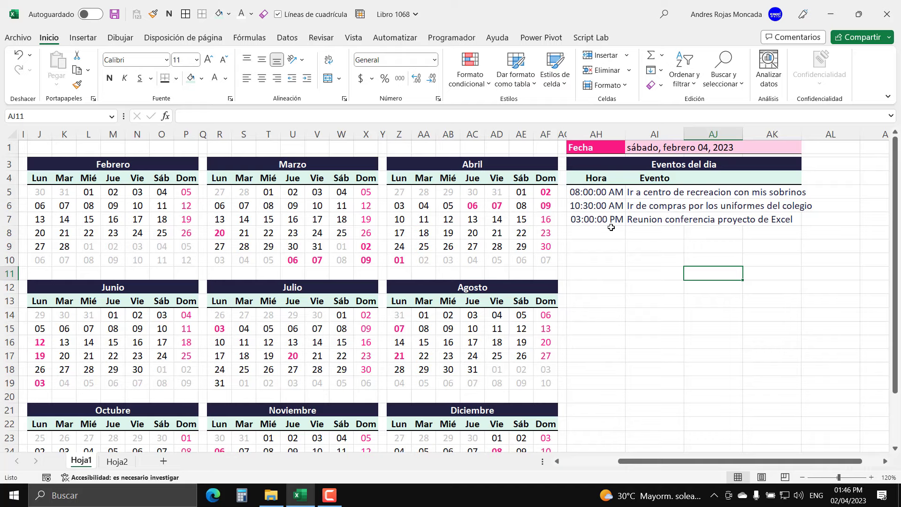
- At 100% zoom, widen column AH and columns AI:AK so times and descriptions fit
left_click(803, 477)
left_click(802, 477)
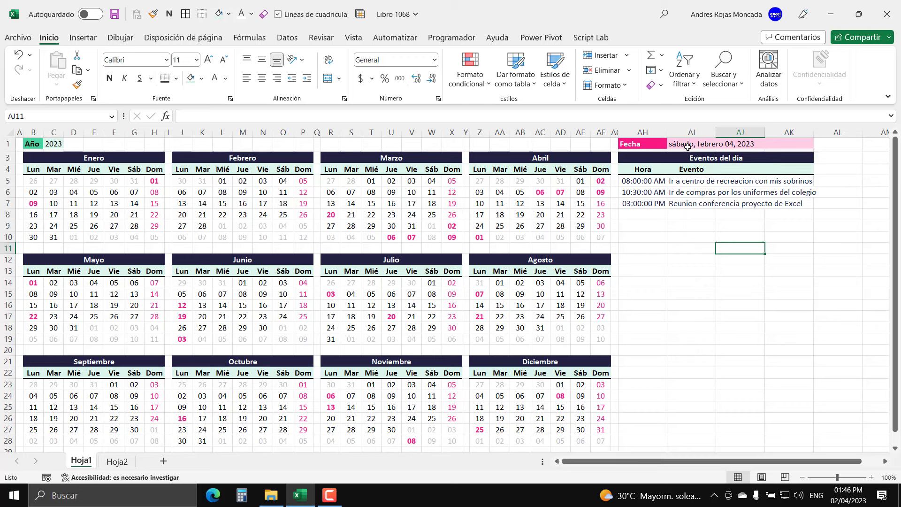
left_click_drag(667, 132, 674, 131)
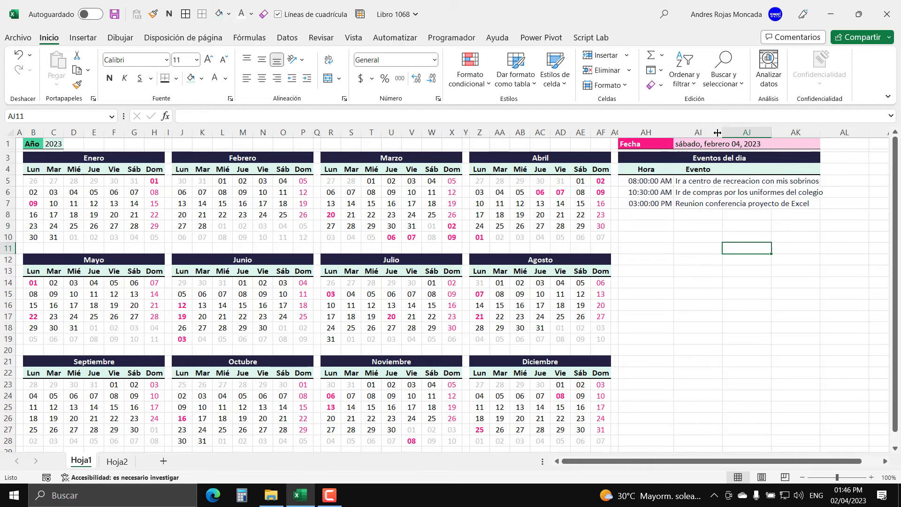
left_click_drag(711, 132, 821, 130)
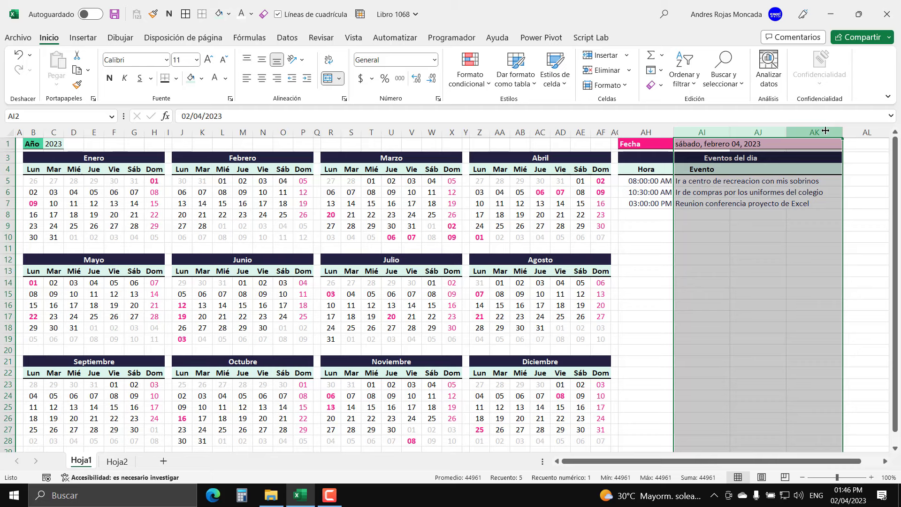
left_click_drag(826, 131, 837, 132)
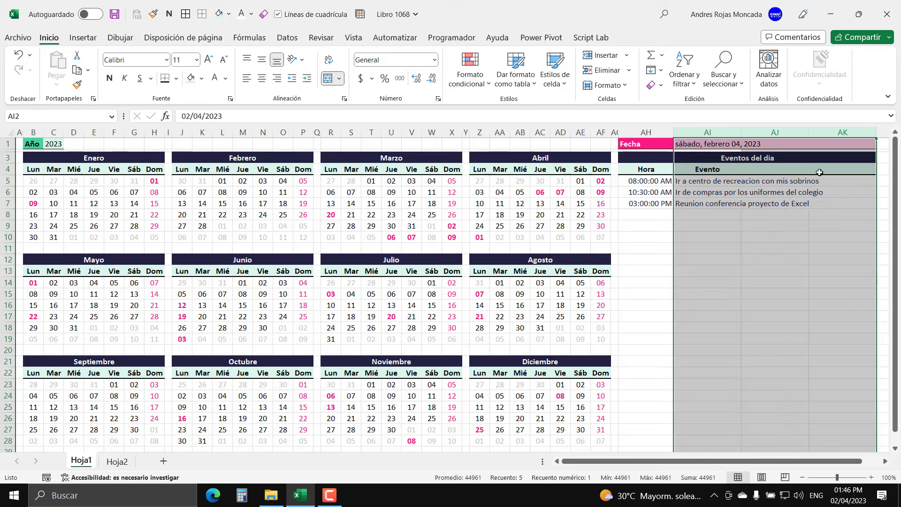
left_click(661, 180)
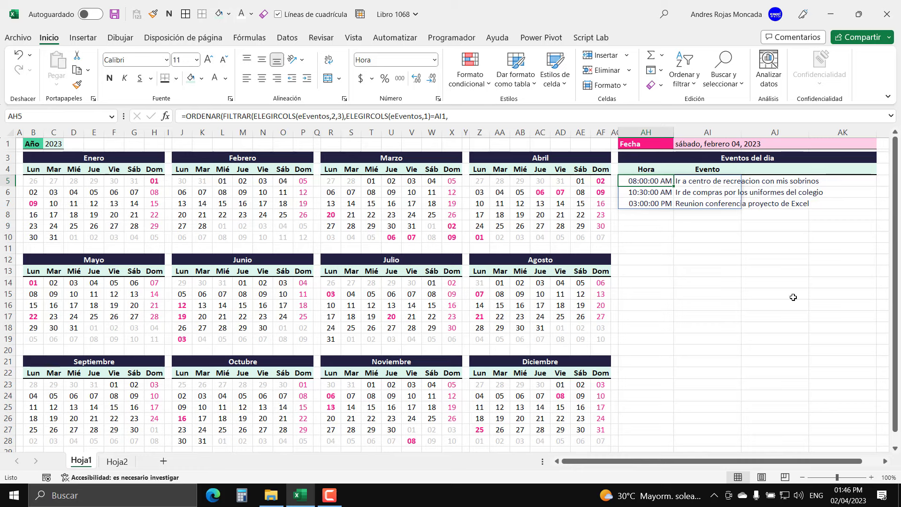
left_click(662, 239)
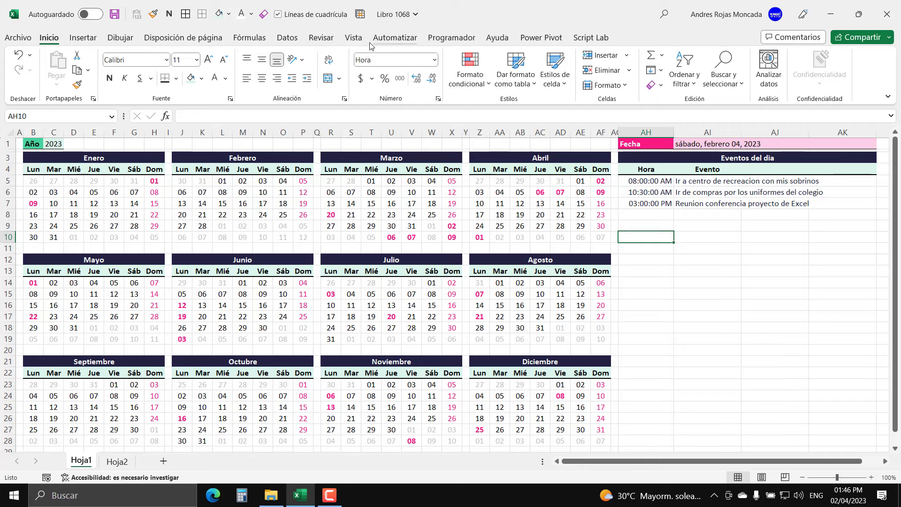
- Turn off Líneas de cuadrícula on the Vista tab, then select cell AH21
left_click(354, 38)
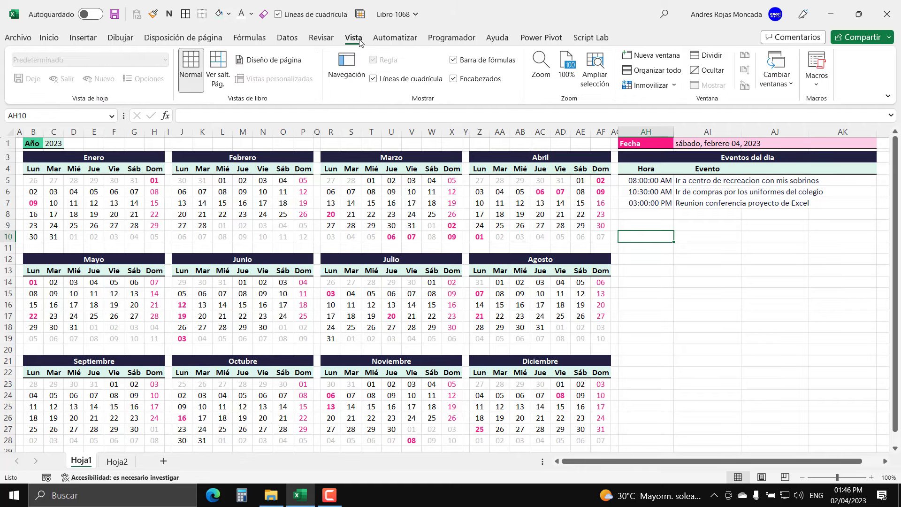
left_click(374, 78)
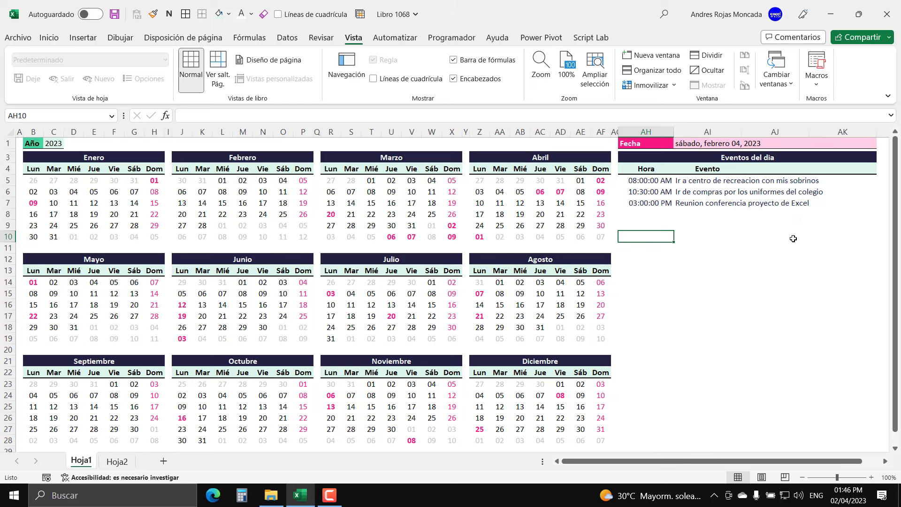
left_click(641, 362)
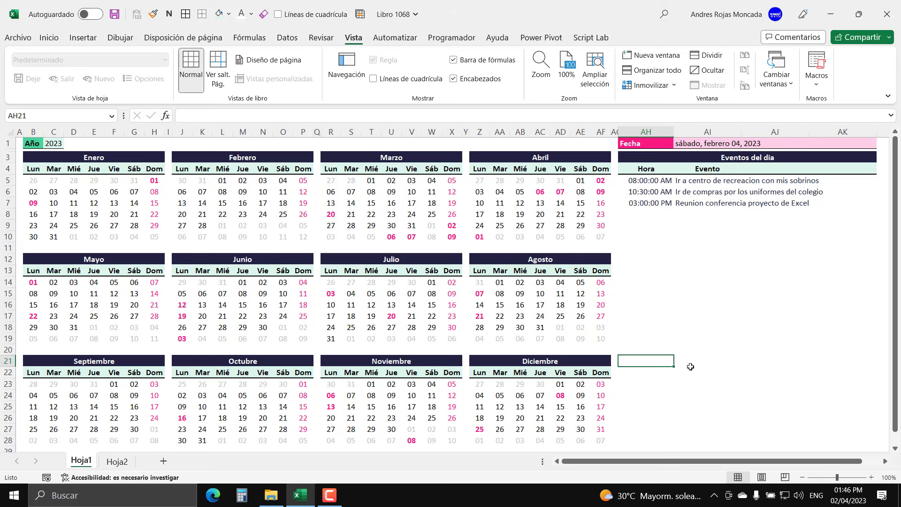
- Add the bold white-on-dark heading 'Cuantos eventos tengo en el dia' in AH21:AI21 and merge AH22:AI27
type("Cuantos")
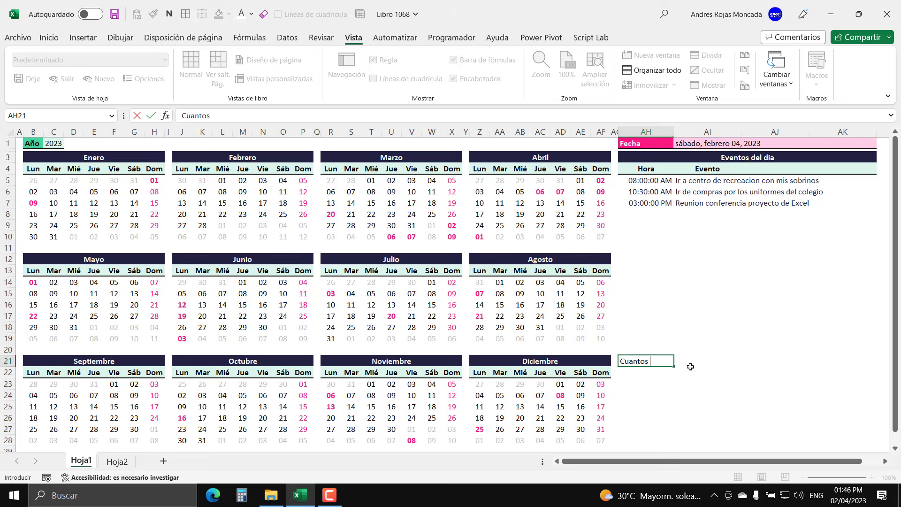
type(" eventos ")
type("gfo ")
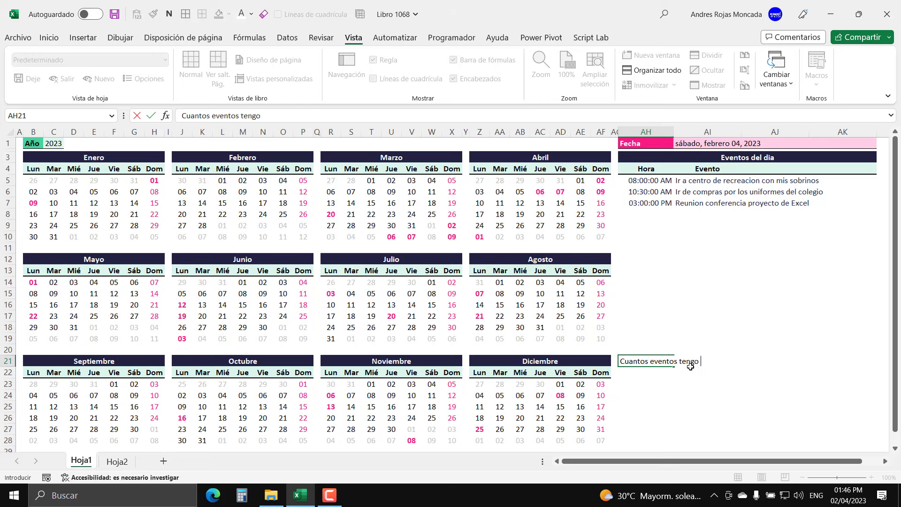
type("en el dia")
key("Return")
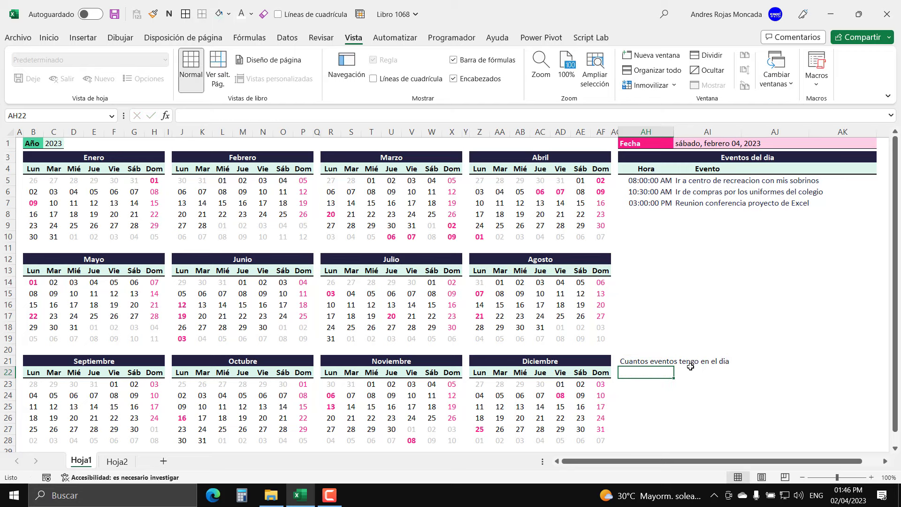
left_click_drag(640, 359, 718, 361)
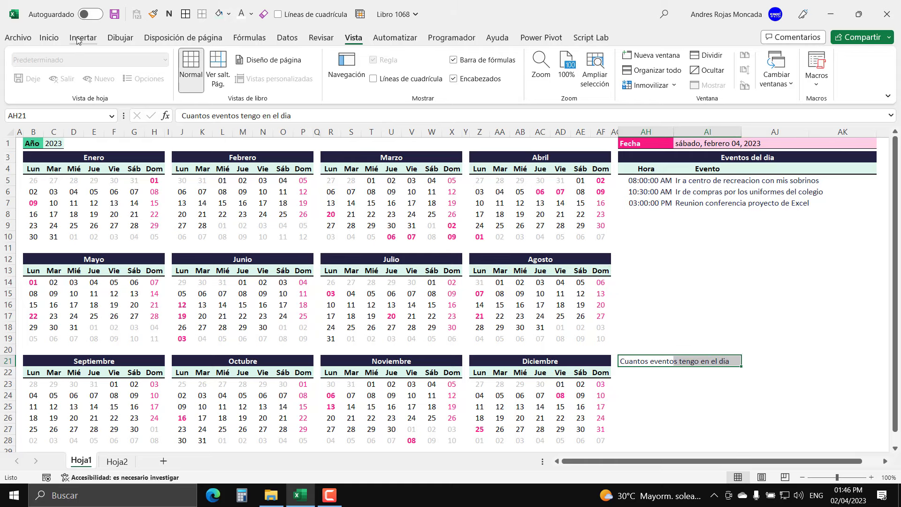
left_click(49, 38)
left_click(201, 79)
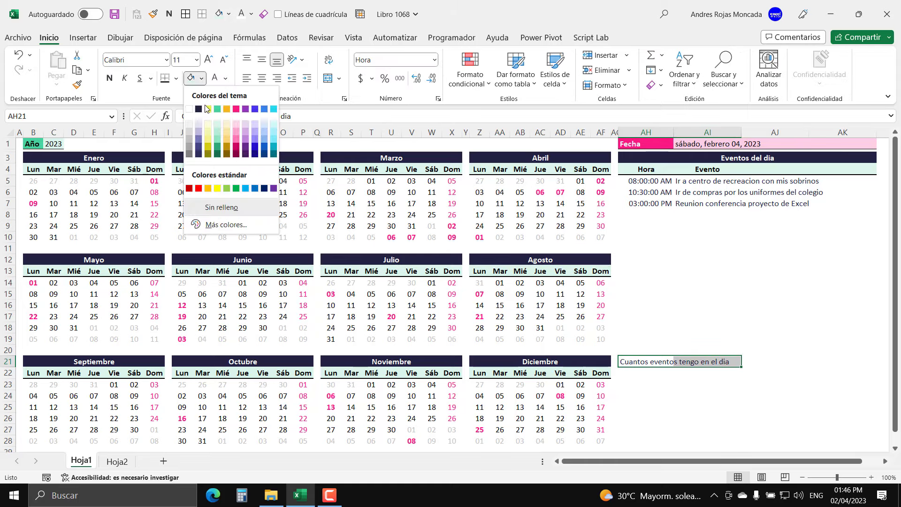
left_click(199, 110)
left_click(215, 81)
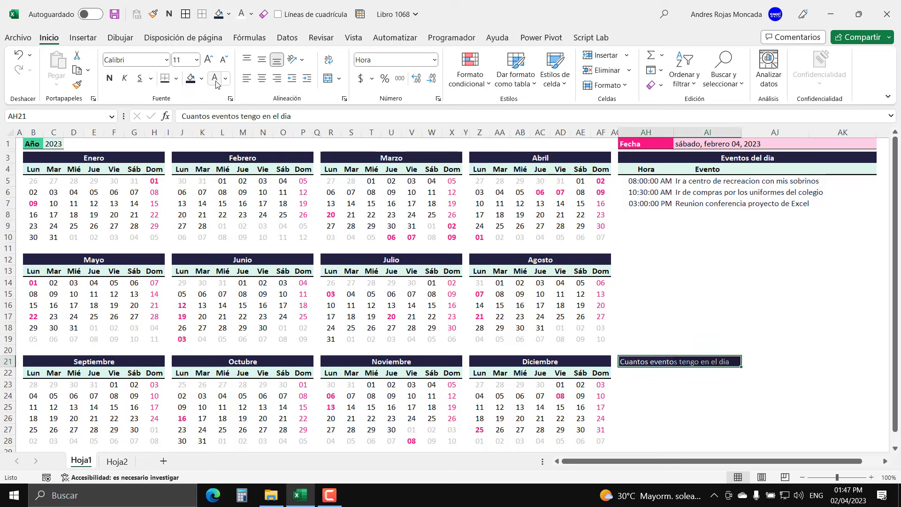
left_click(110, 78)
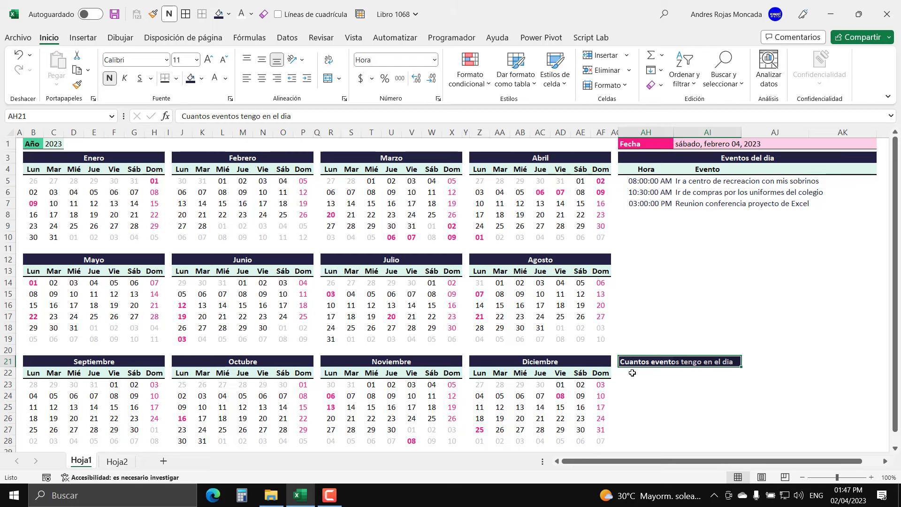
mouse_move(629, 375)
left_mouse_down()
mouse_move(737, 428)
mouse_move(718, 427)
left_mouse_up()
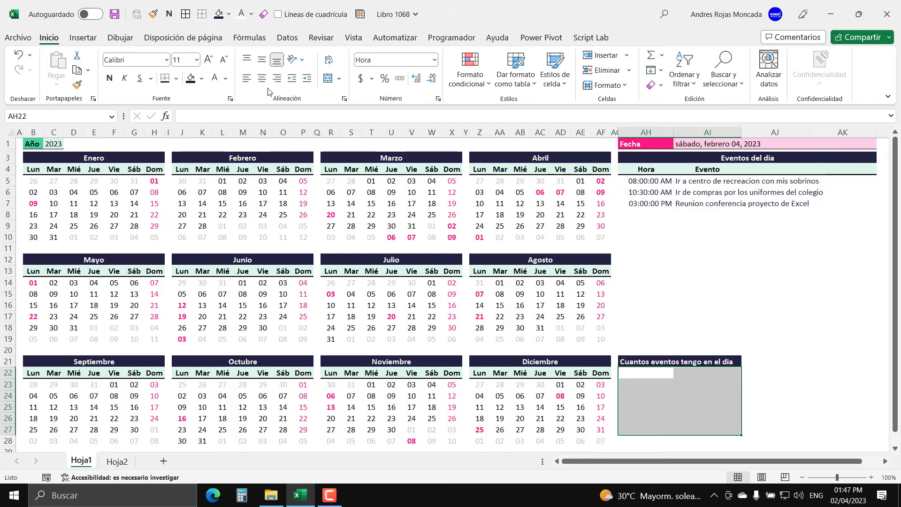
left_click(328, 78)
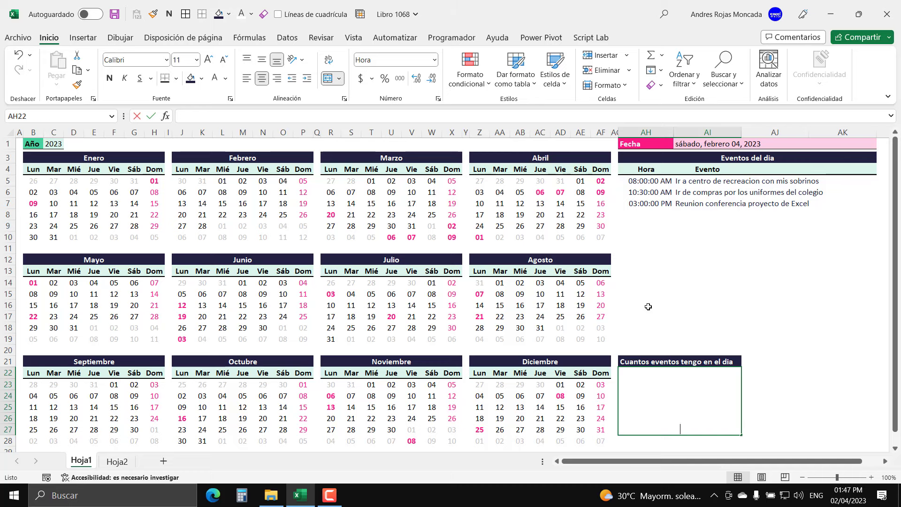
- Enter =CONTARA(ELEGIRCOLS(AH5#,2)) in the merged box to count the day's events
type("=cont")
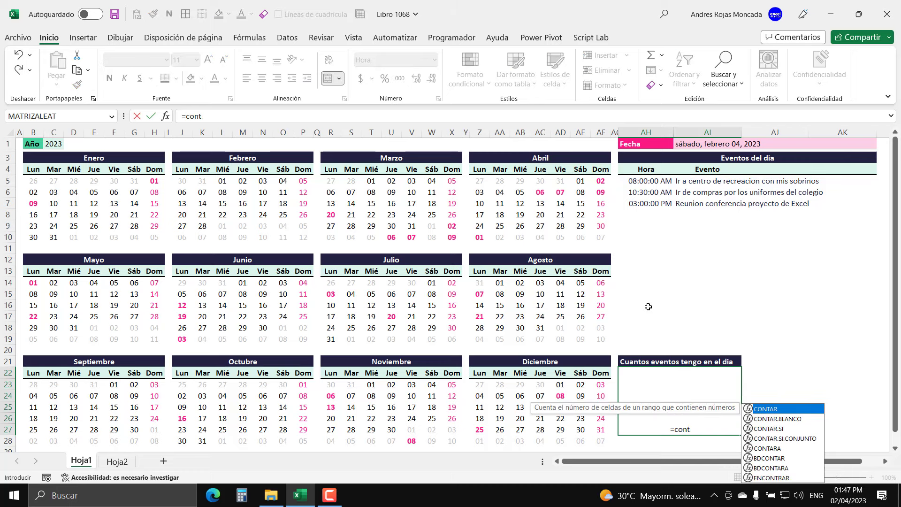
type("ar")
key("Down")
key("Down")
key("Down")
key("Down")
key("Down")
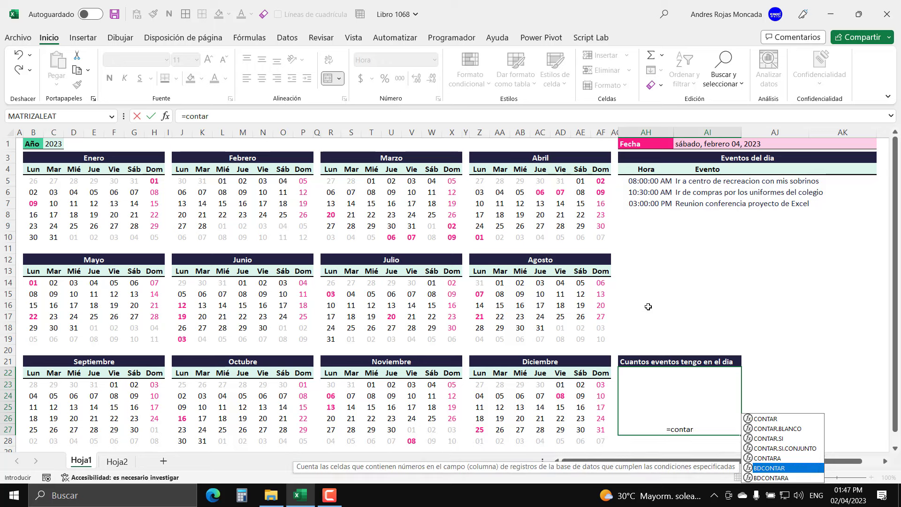
key("Down")
key("Up")
key("Up")
key("Tab")
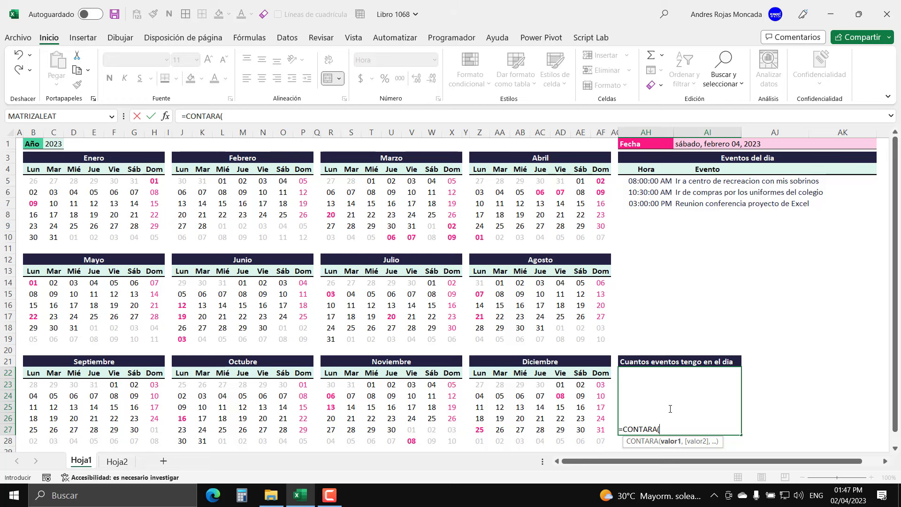
type("elegir")
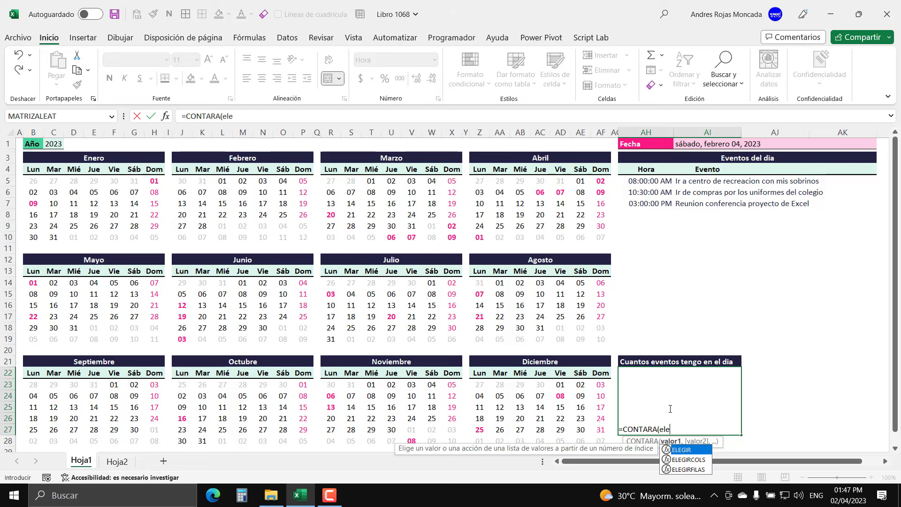
key("Down")
key("Tab")
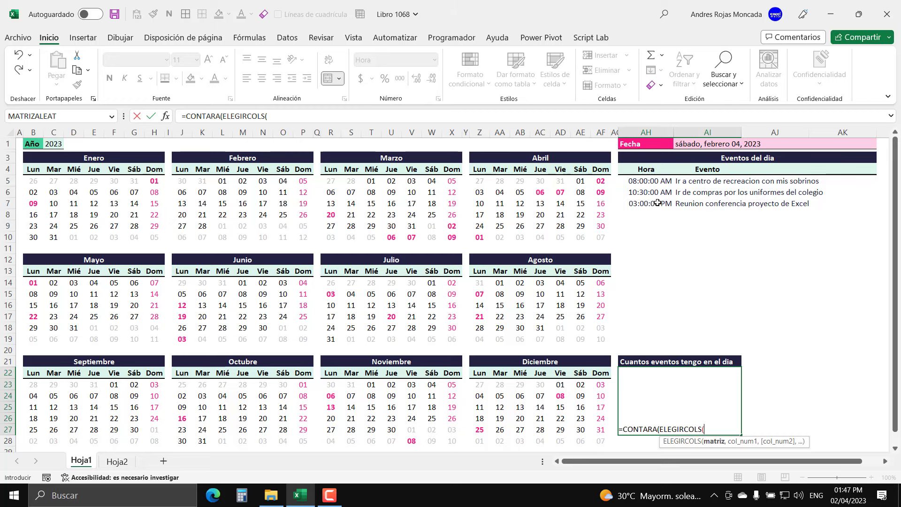
left_click(655, 181)
type("#")
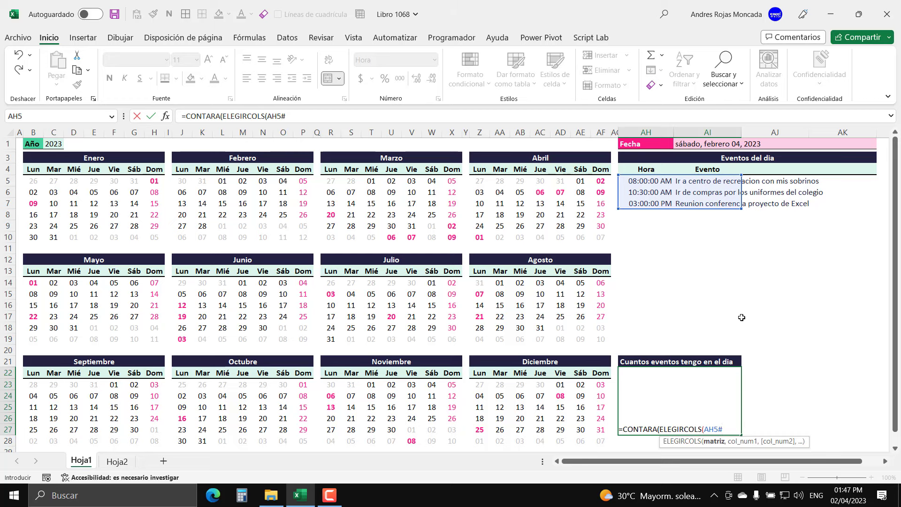
type(",2")
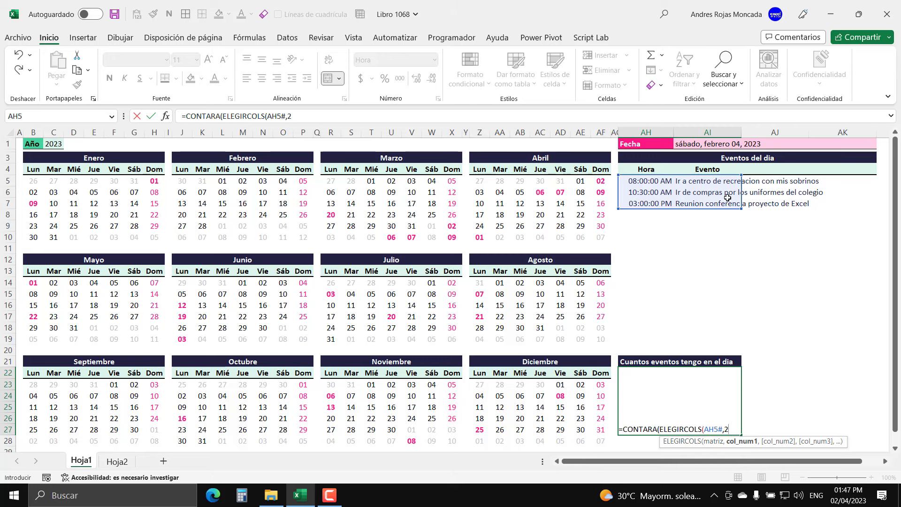
type(")")
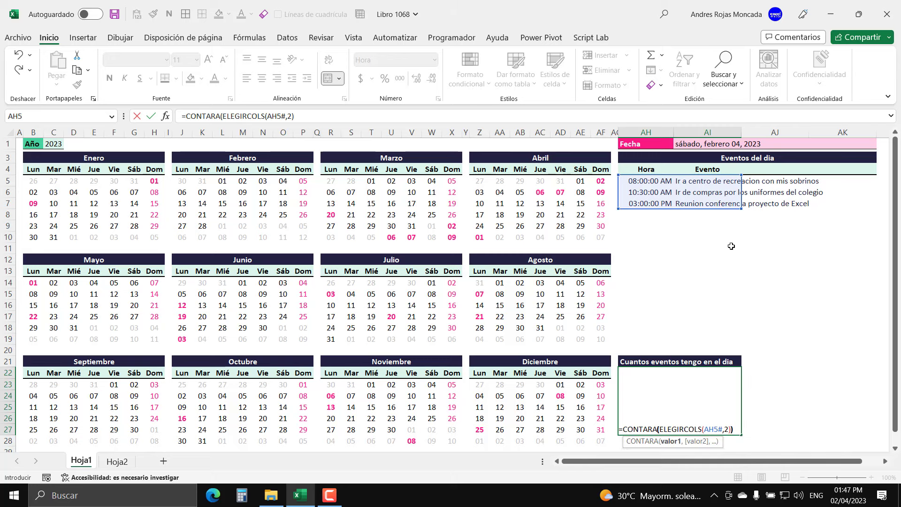
type(")")
key("Return")
- Set the count box's number format to General so it displays 3
left_click(712, 411)
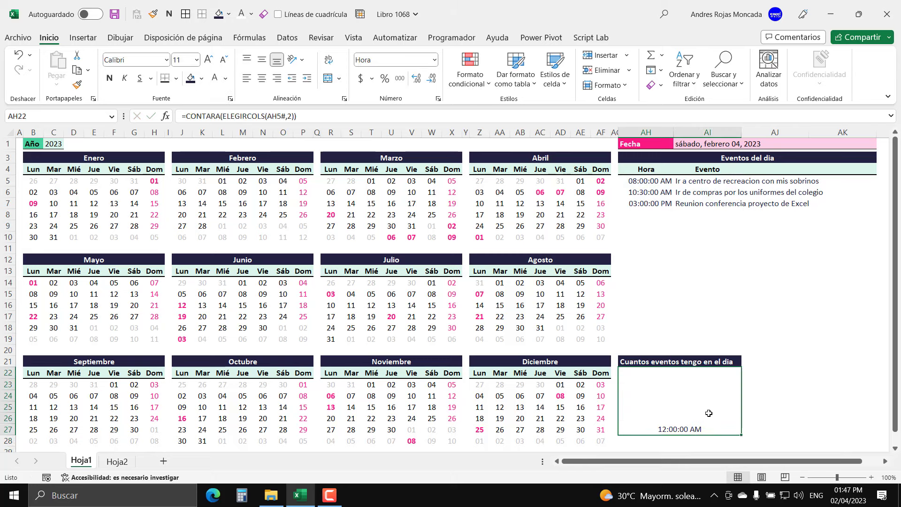
key("ctrl+1")
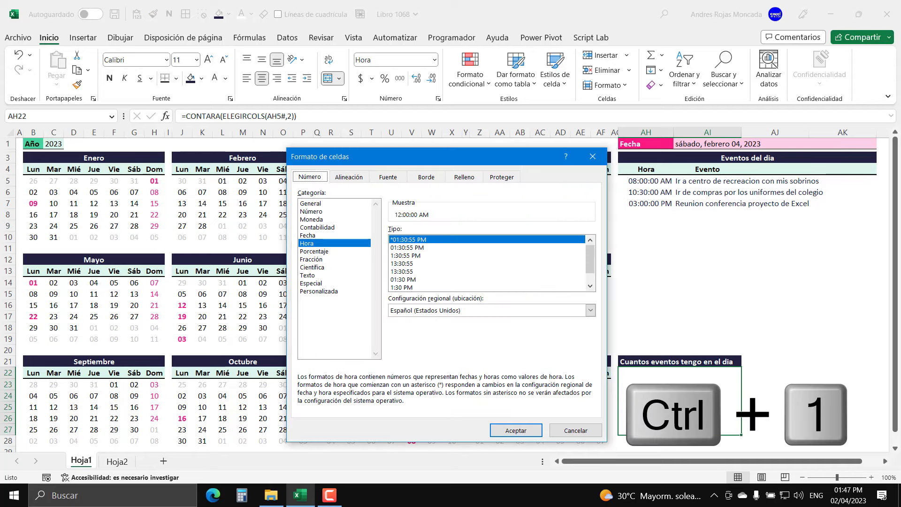
left_click(328, 204)
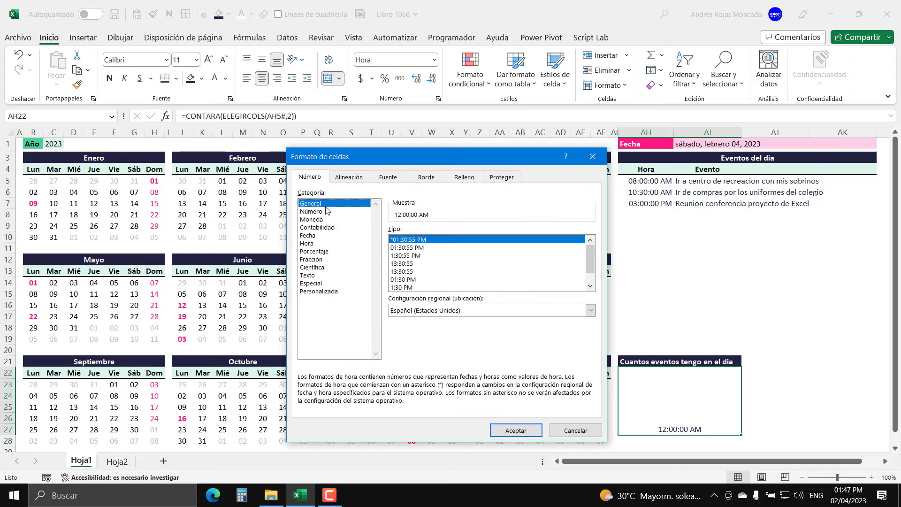
left_click(503, 430)
- Set the count to Open Sans ExtraBold and align it to the middle of the box
left_click(156, 61)
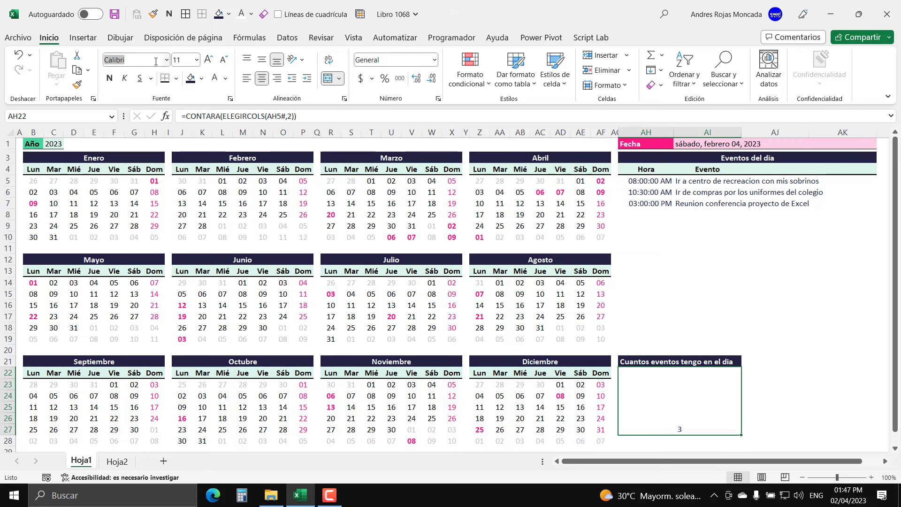
type("Open Sans")
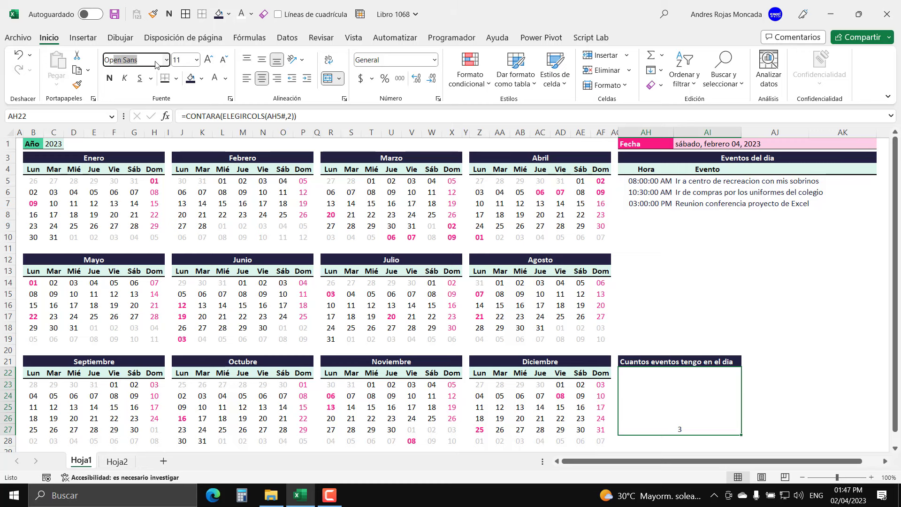
left_click(166, 59)
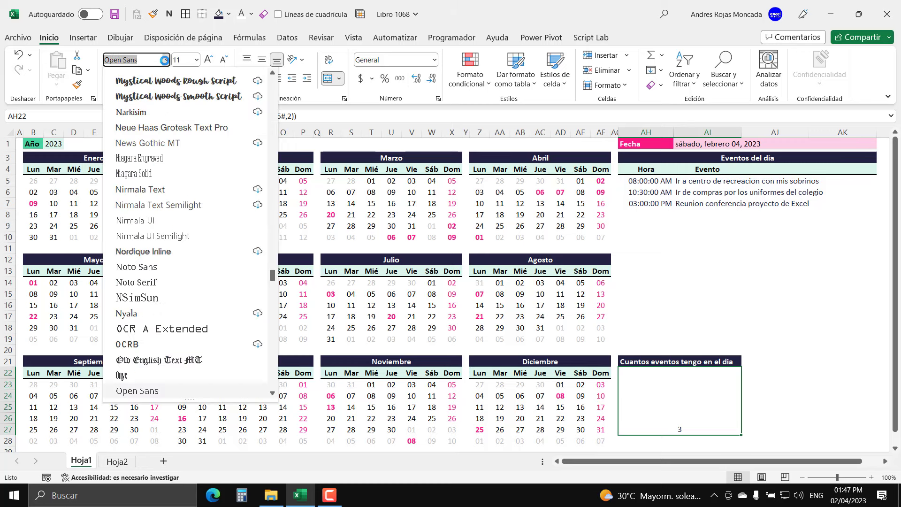
left_click(273, 395)
left_click(272, 396)
left_click(162, 376)
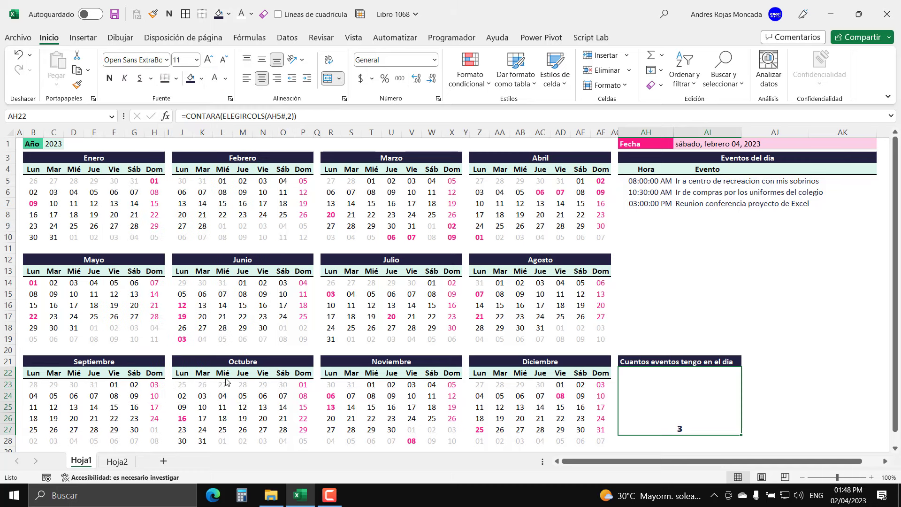
left_click(262, 60)
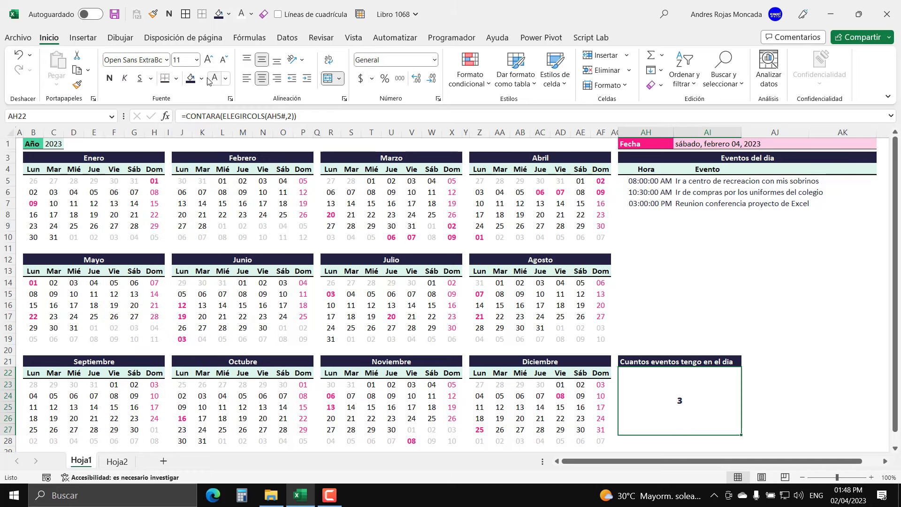
- Give the count box a light pink fill with black text
left_click(226, 79)
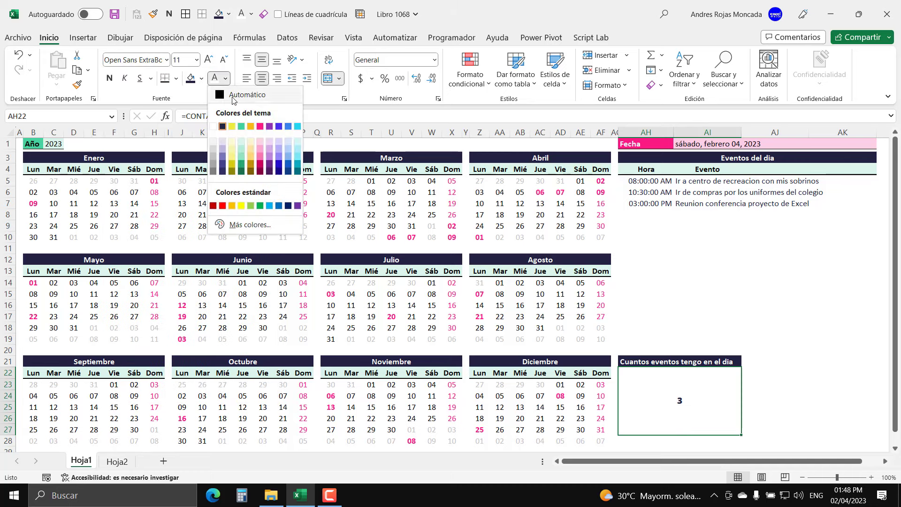
left_click(223, 127)
left_click(202, 79)
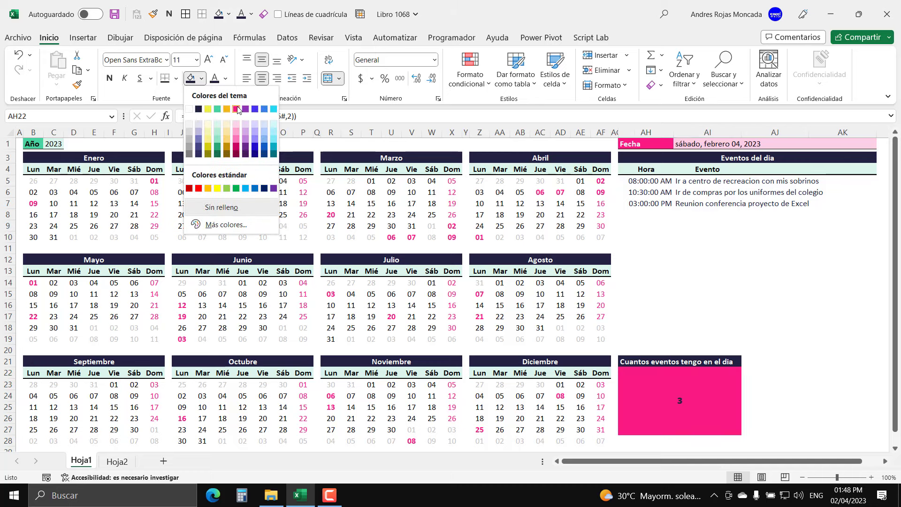
left_click(237, 109)
left_click(226, 78)
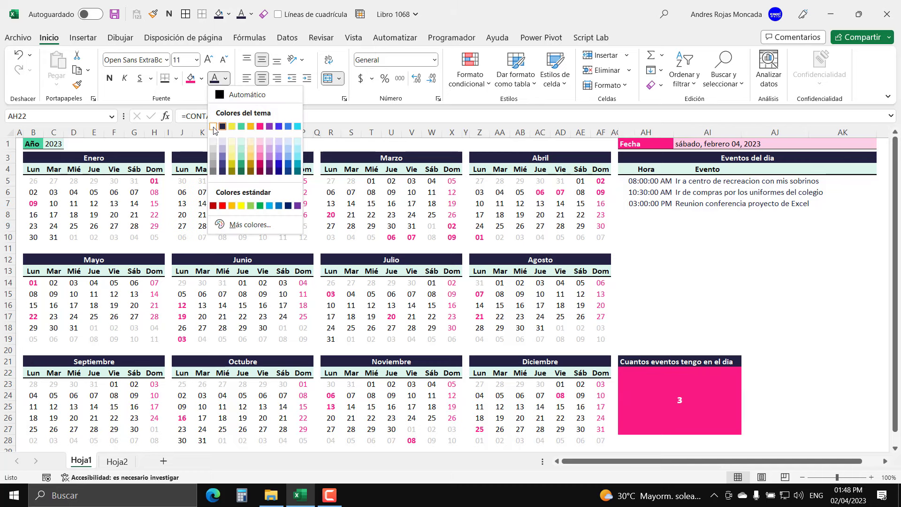
left_click(214, 127)
left_click(202, 79)
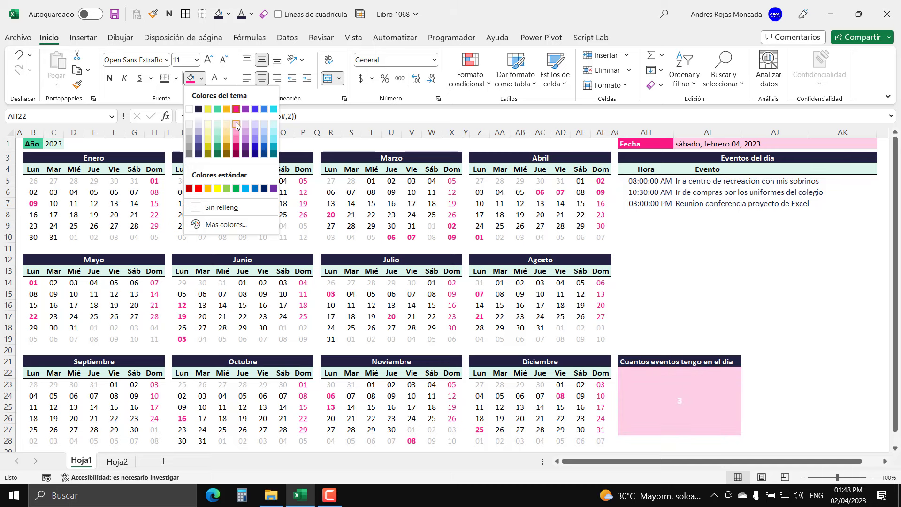
left_click(237, 125)
left_click(226, 78)
left_click(229, 94)
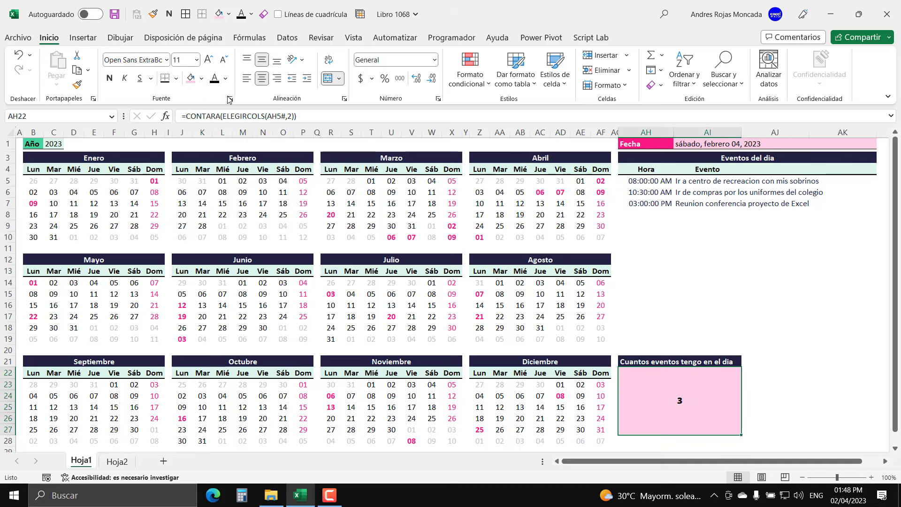
- Set the count's font size to 50
left_click(209, 60)
left_click(209, 60)
left_click(209, 60)
left_click(209, 59)
left_click(209, 59)
left_click(209, 60)
left_click(209, 59)
left_click(209, 60)
left_click(209, 59)
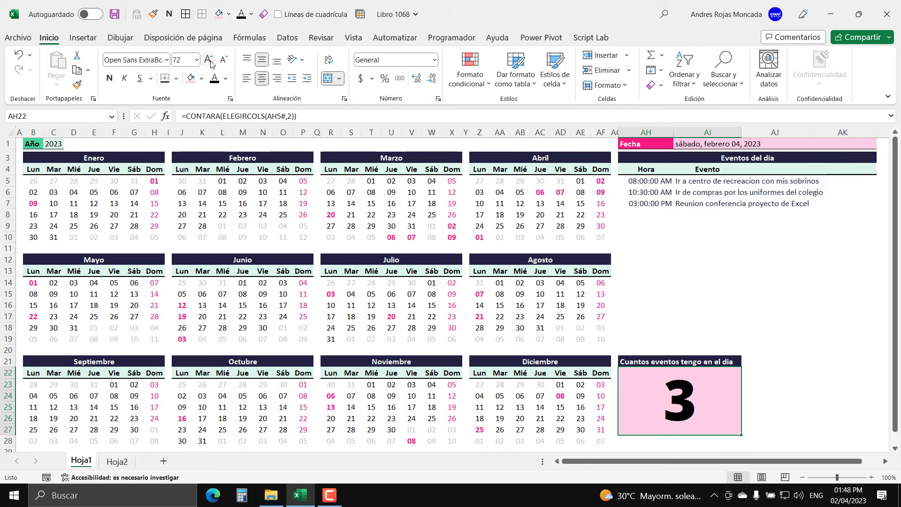
left_click(186, 61)
type("50")
key("Return")
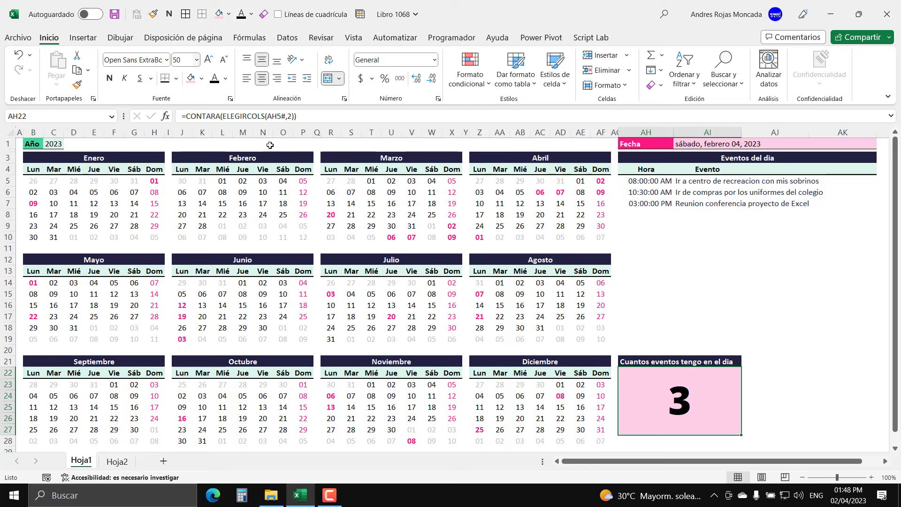
left_click(644, 362)
left_click(720, 399)
left_click(765, 360)
left_click(833, 360)
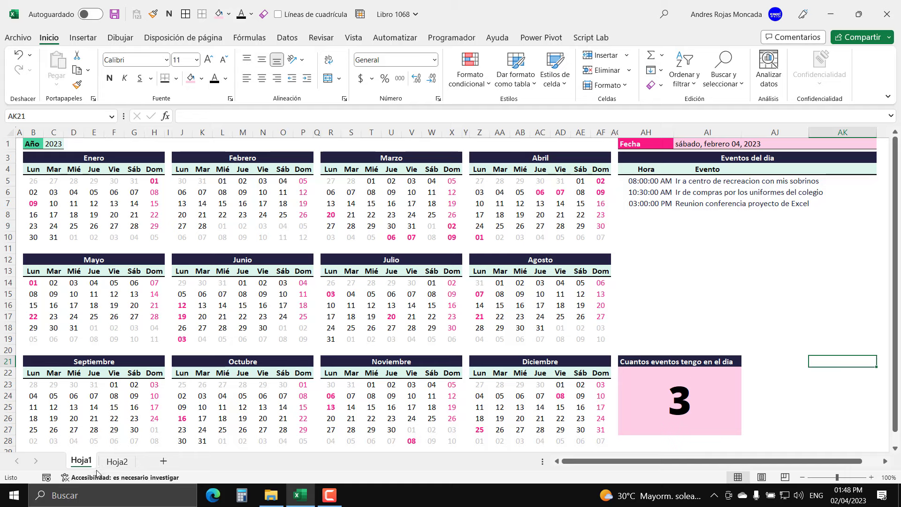
- Test the calendar with year 2022, showing events for February 12, March 10 and April 13
left_click(111, 463)
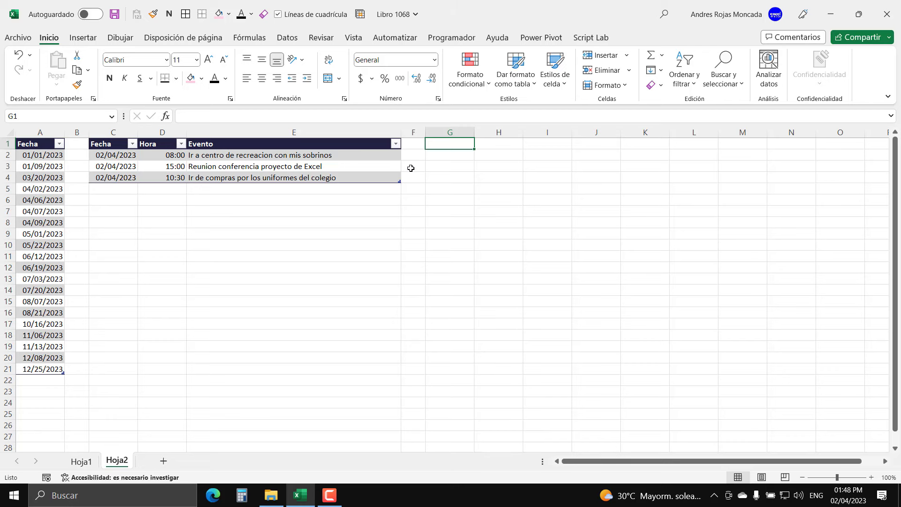
left_click(81, 461)
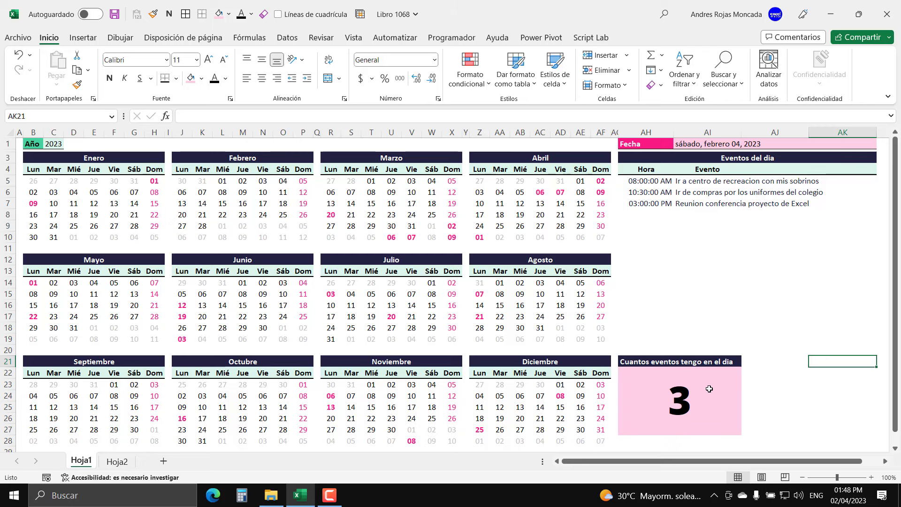
left_click(54, 144)
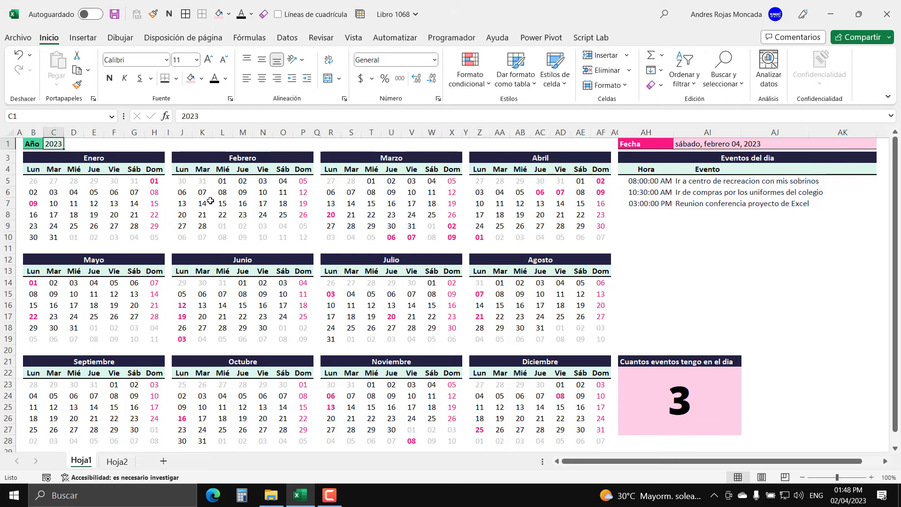
type("202")
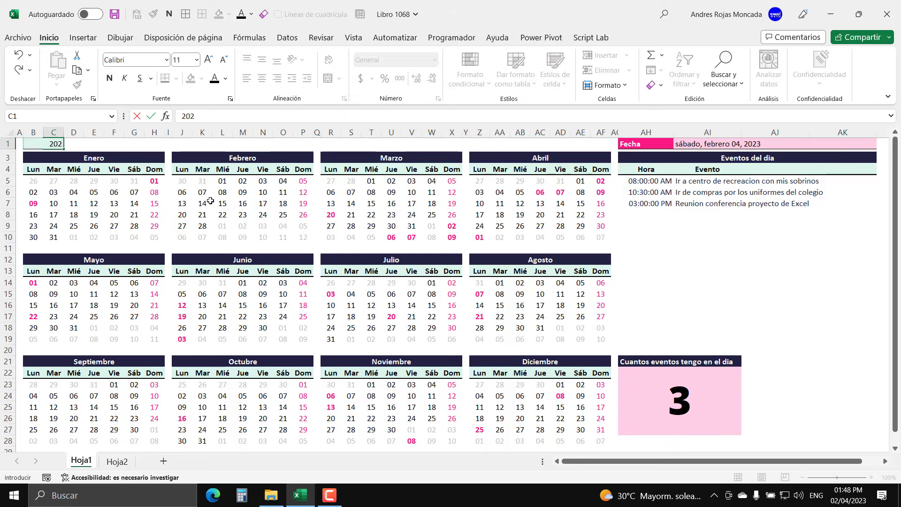
type("2")
key("Return")
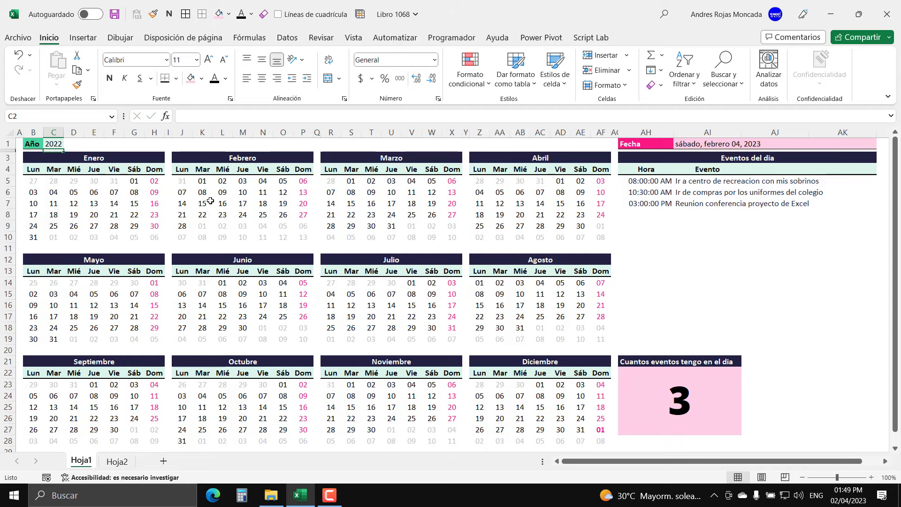
left_click(283, 193)
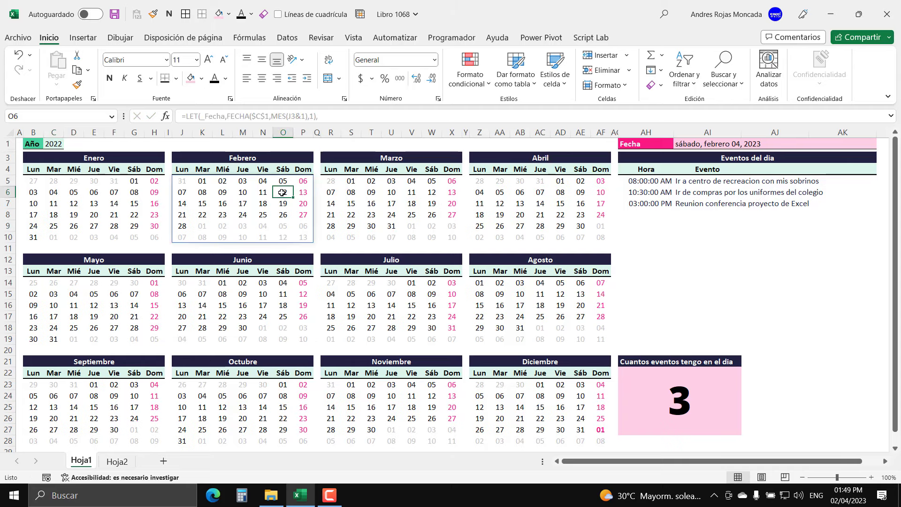
left_click(390, 192)
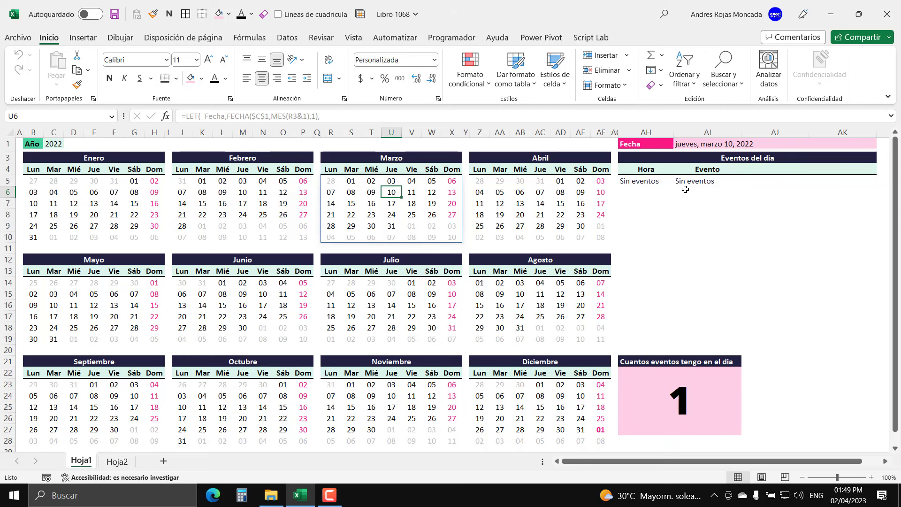
left_click(520, 204)
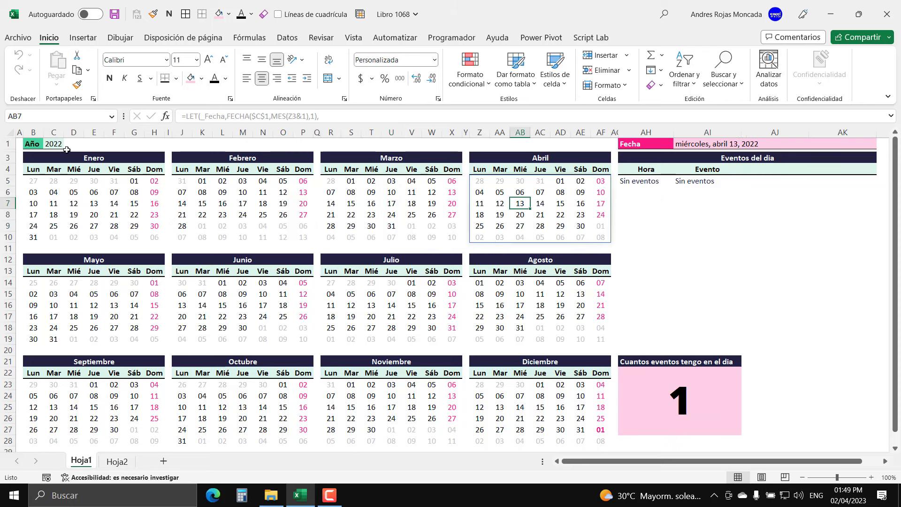
left_click(117, 461)
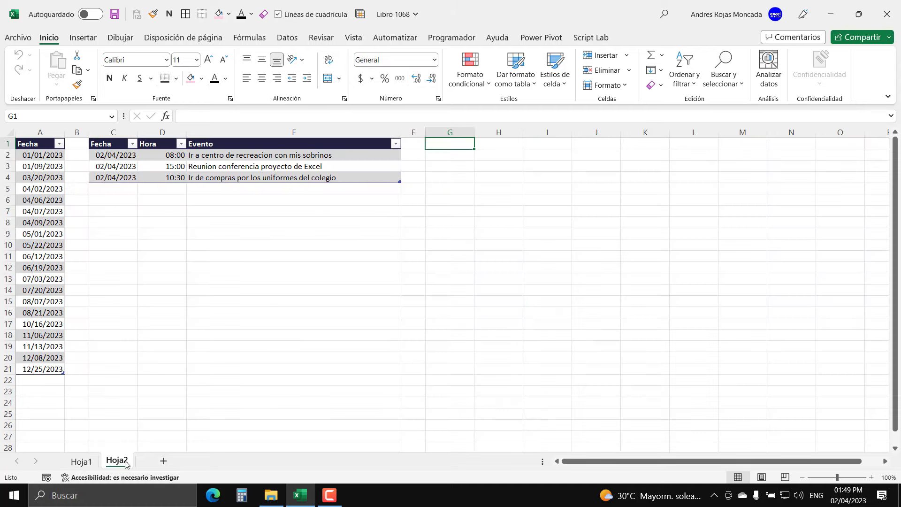
left_click(80, 462)
- Restore the year in C1 to 2023 and show February 4's events
left_click(54, 143)
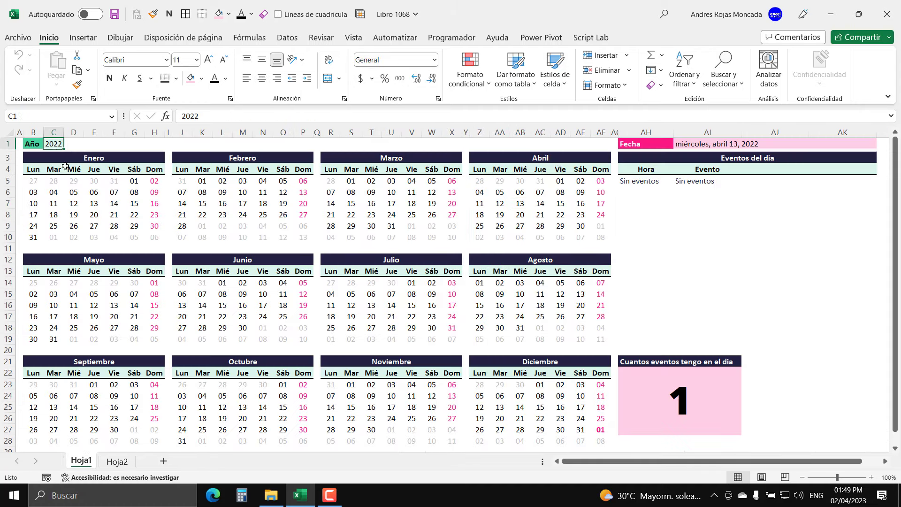
type("2023")
key("Return")
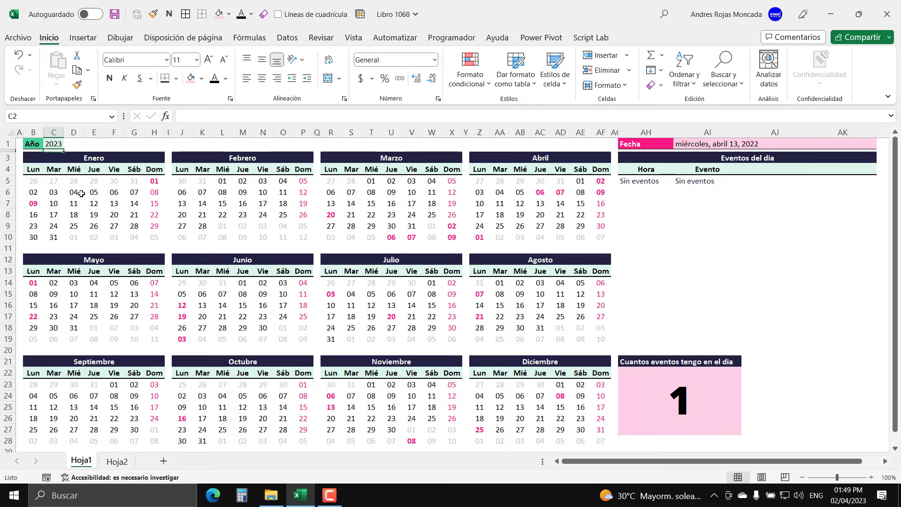
left_click(283, 183)
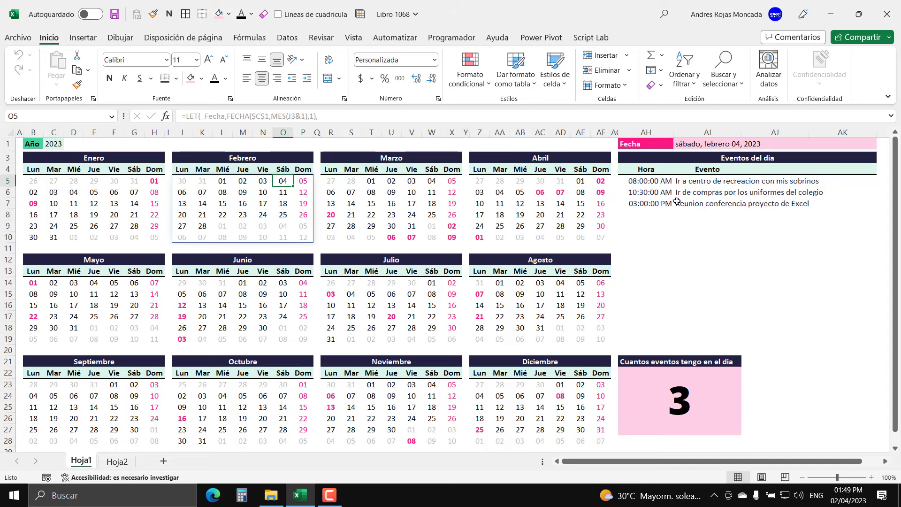
- Set the events panel AH5:AK19 text to Automático colour, then switch to Hoja2
left_click(635, 180)
left_click_drag(699, 181, 862, 345)
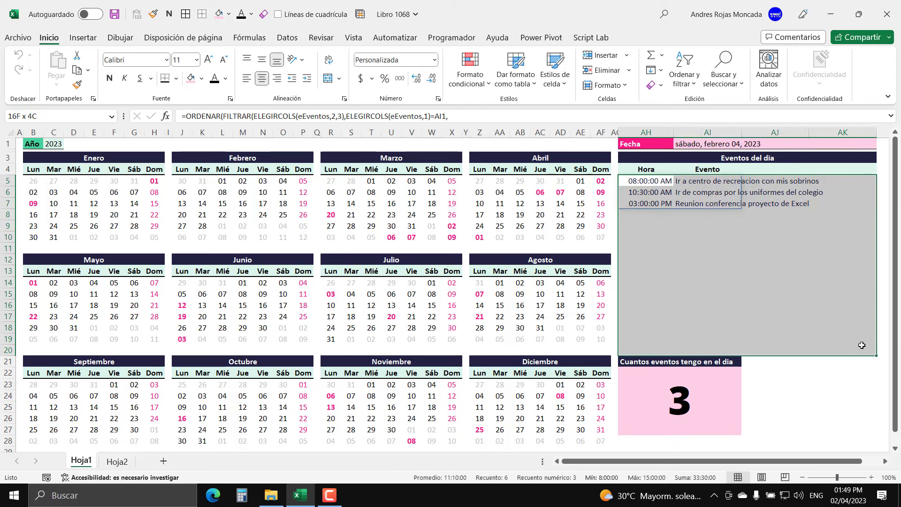
left_click(226, 78)
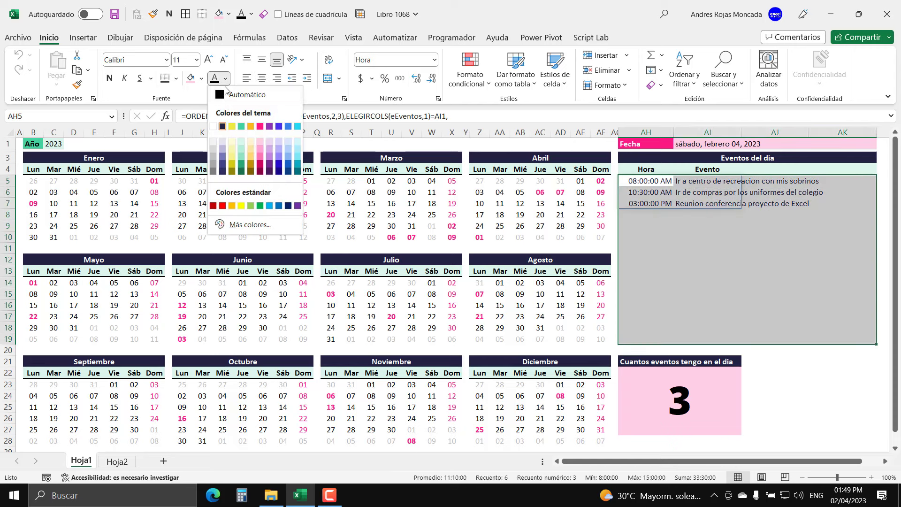
left_click(221, 94)
left_click(740, 253)
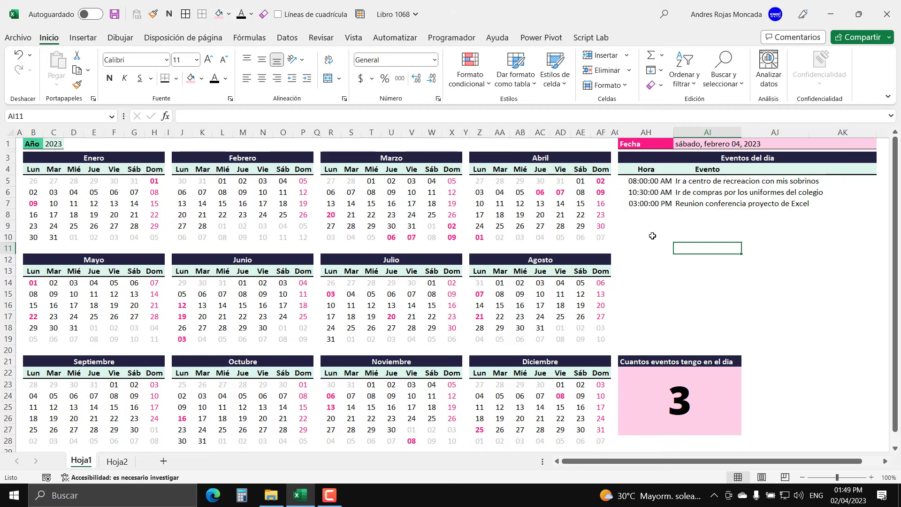
left_click(56, 144)
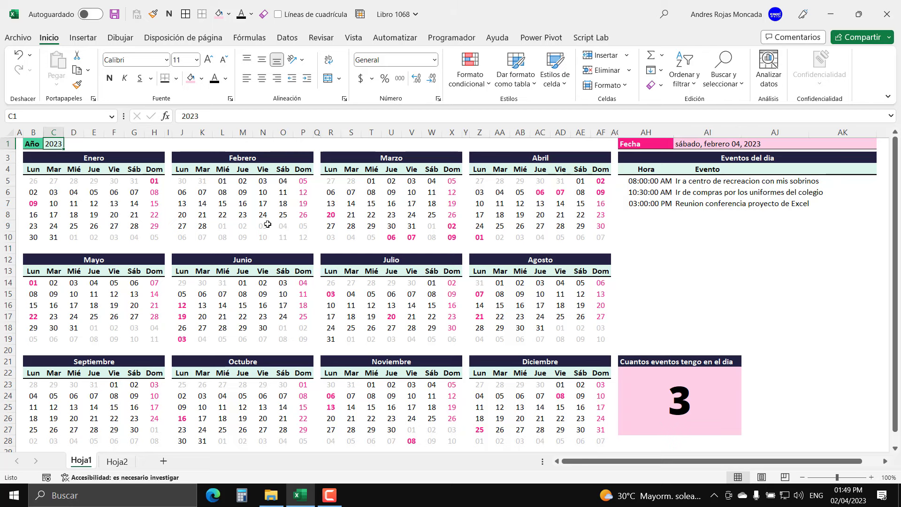
left_click(117, 461)
- Add a 02/10/2023 event at 07:00 named 'Ir al Gym' in row 5
left_click(111, 191)
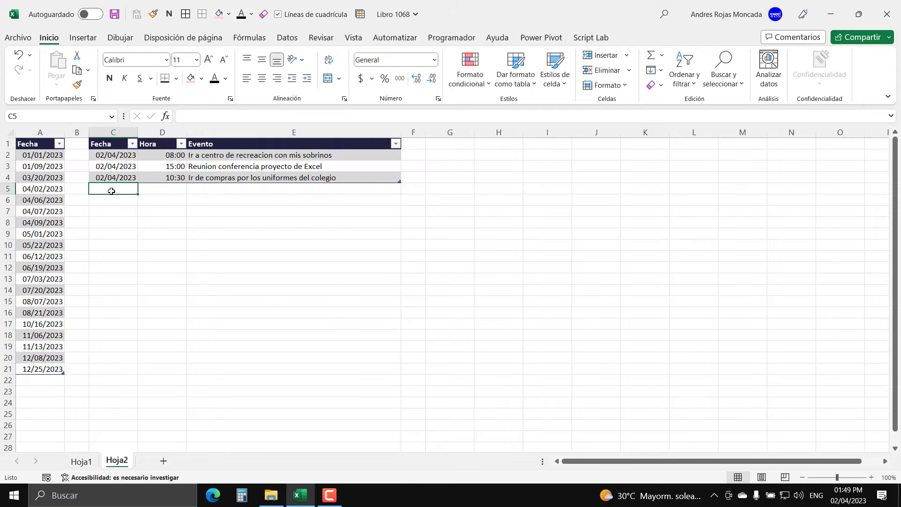
type("02/10/2023")
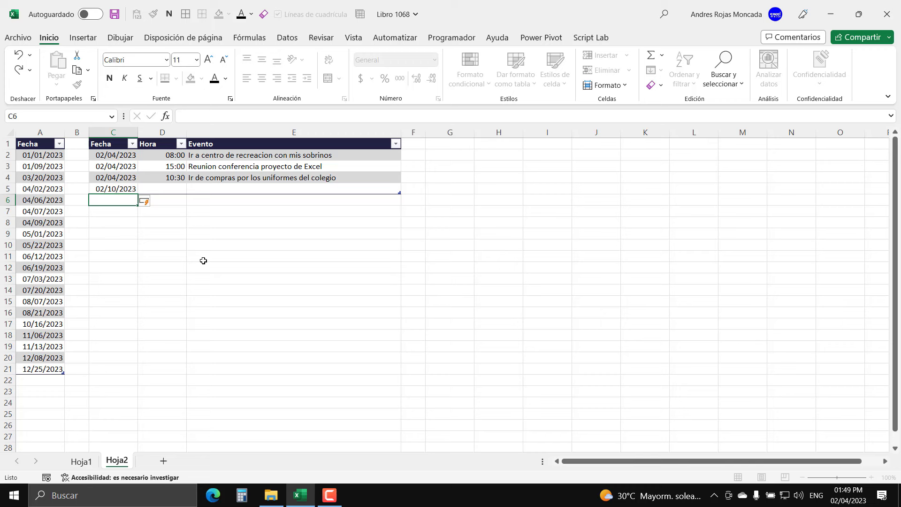
key("Up")
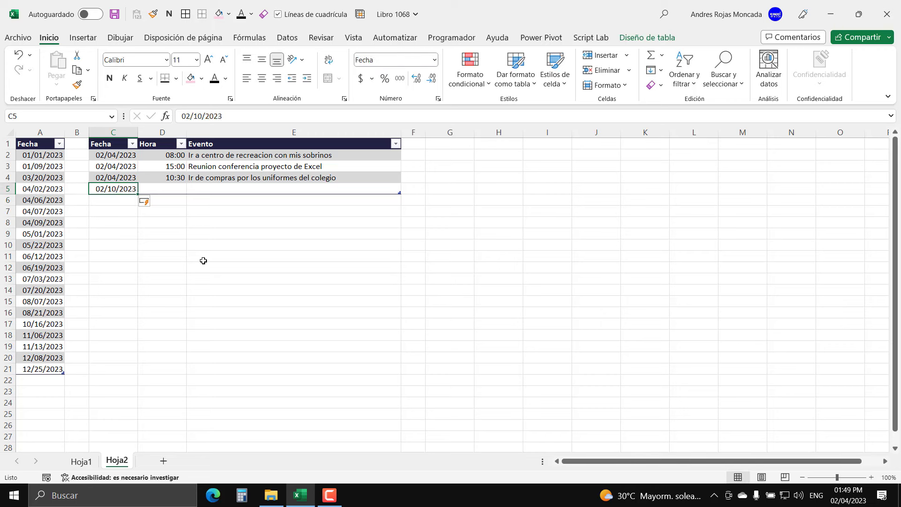
key("Right")
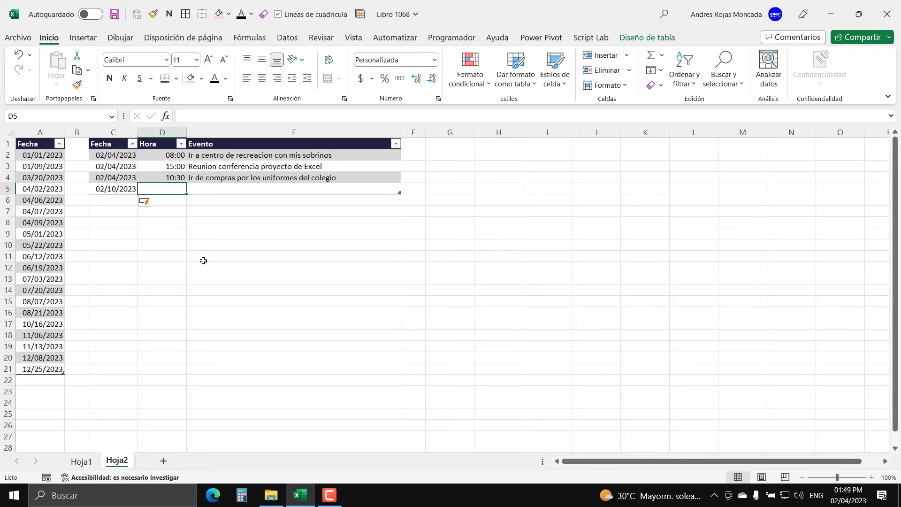
type("7:")
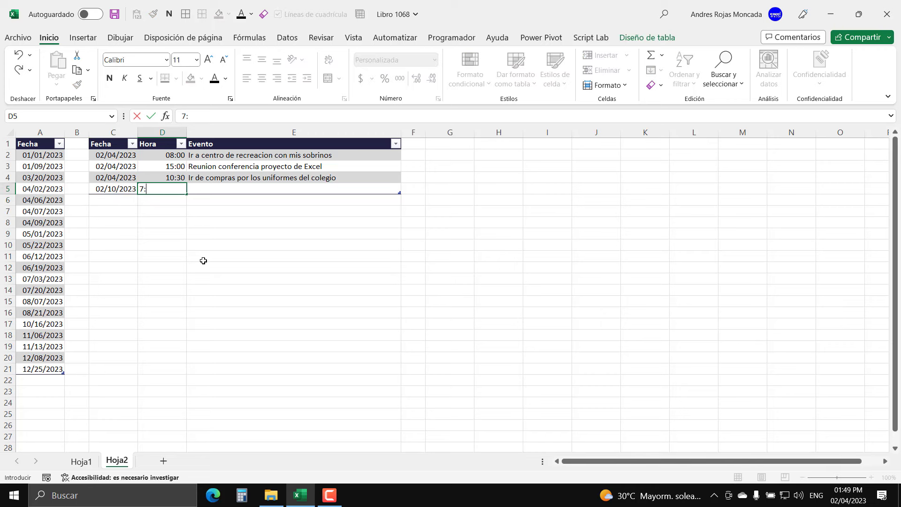
type("00")
key("Tab")
type("Ir al ")
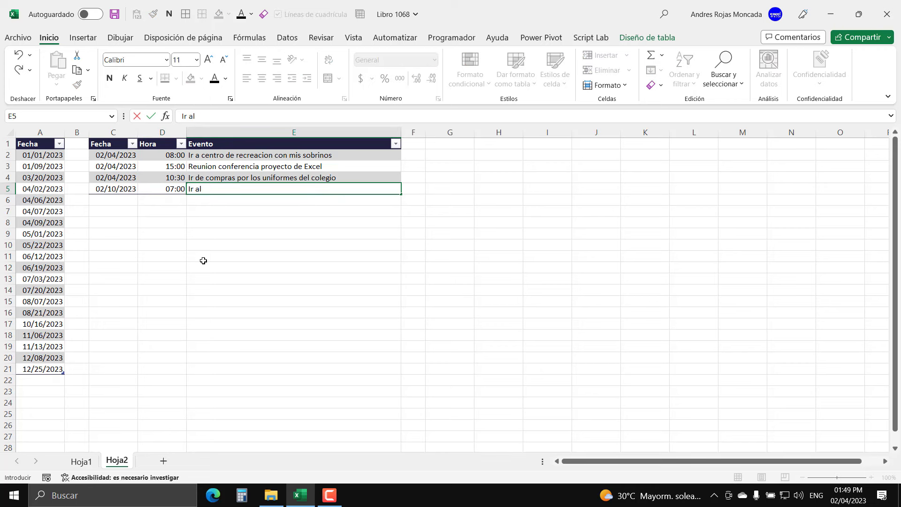
type("Gym")
key("Return")
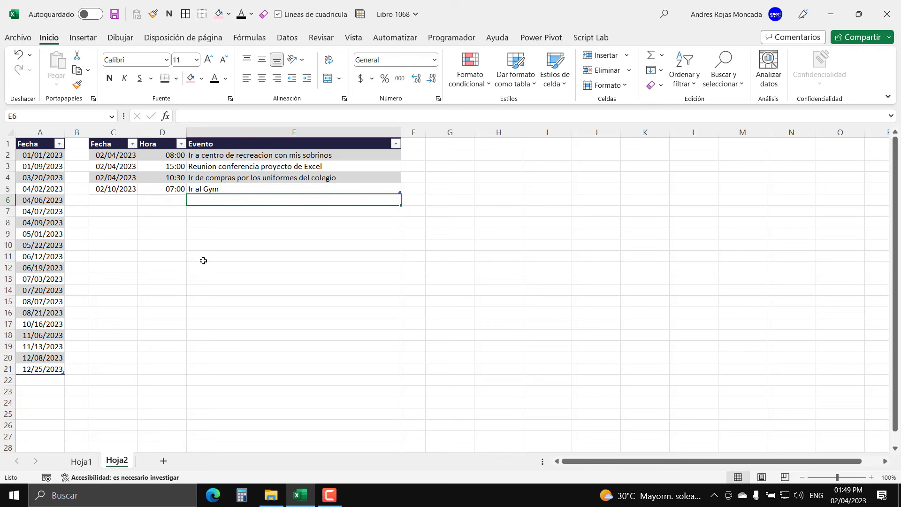
- Start a second 02/10/2023 entry at 14:00 in row 6
left_click(125, 189)
left_click(116, 200)
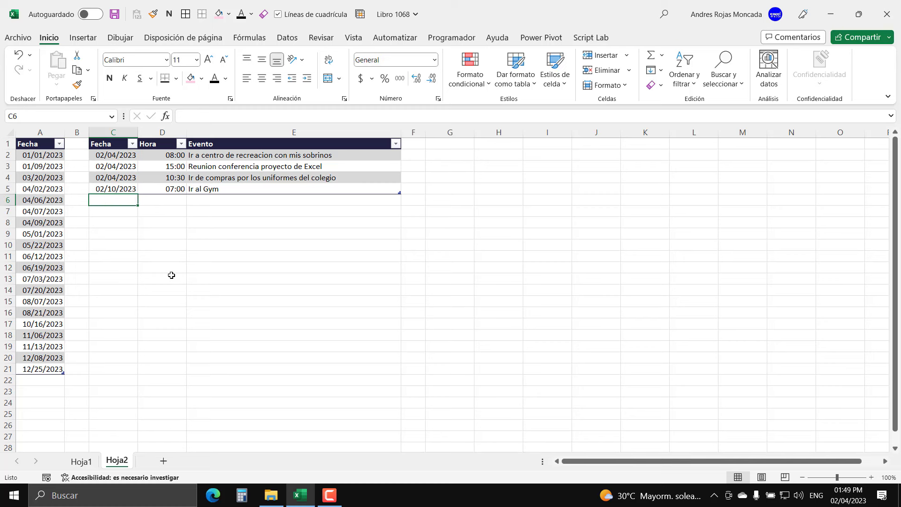
type("2/")
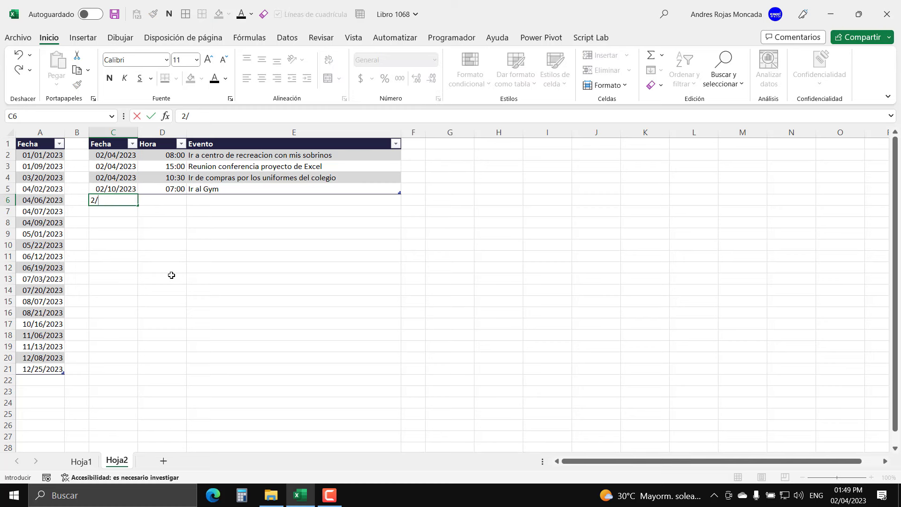
type("10")
type("/")
key("Return")
key("Right")
key("Up")
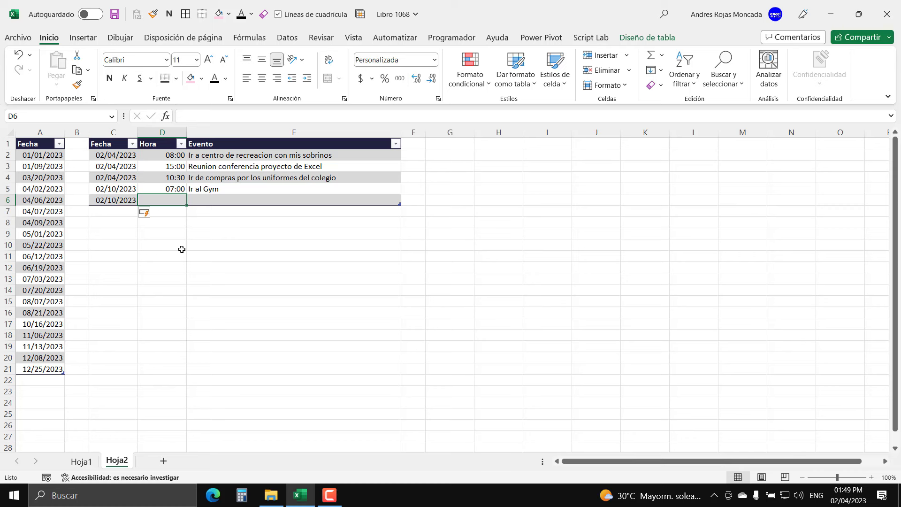
type("14")
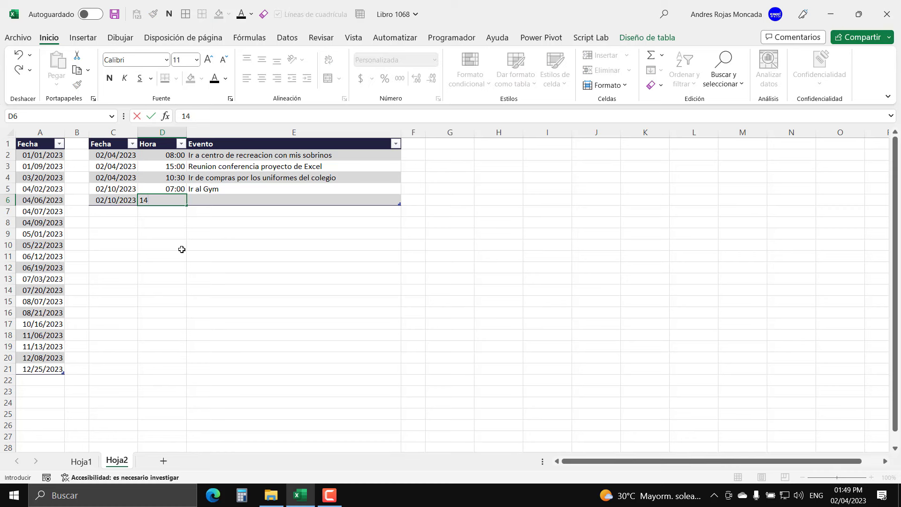
type(":00")
key("Return")
- Describe it as a meeting with a contact about Excel topics, then return to Hoja1
key("Up")
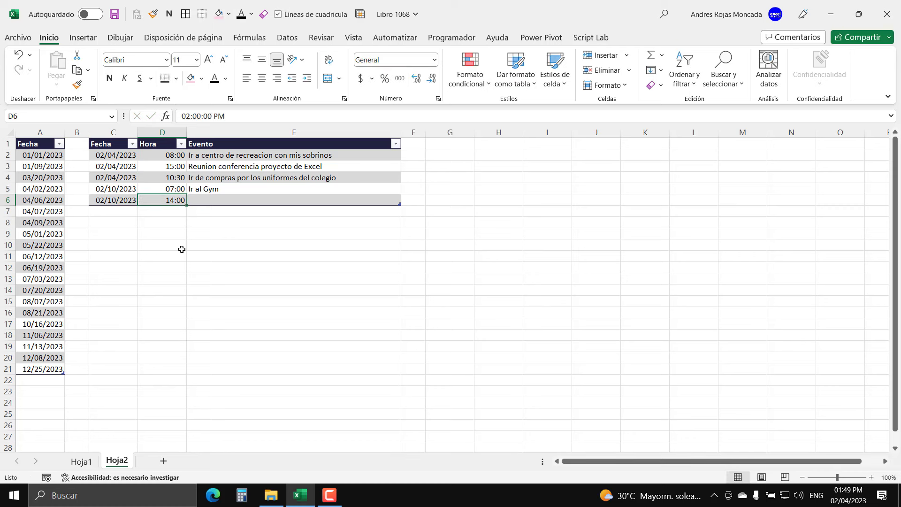
key("Right")
type("Reuni")
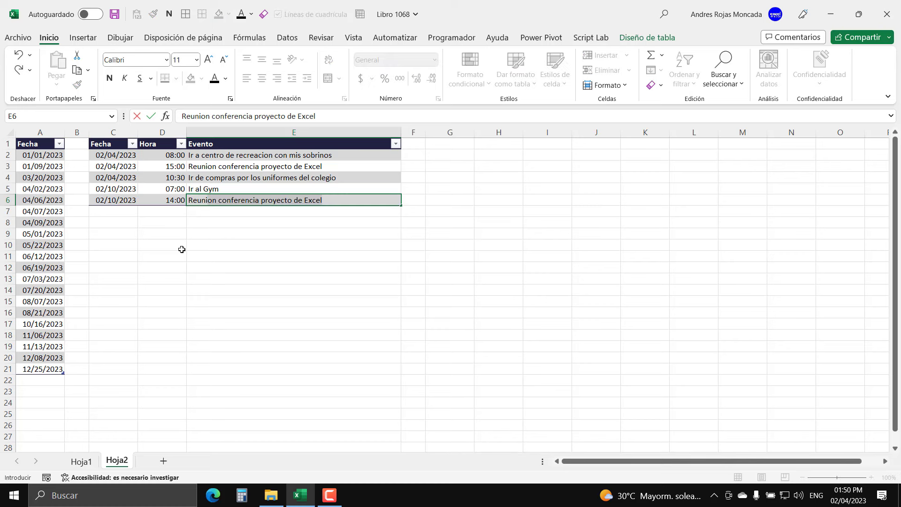
type("on conm")
key("BackSpace")
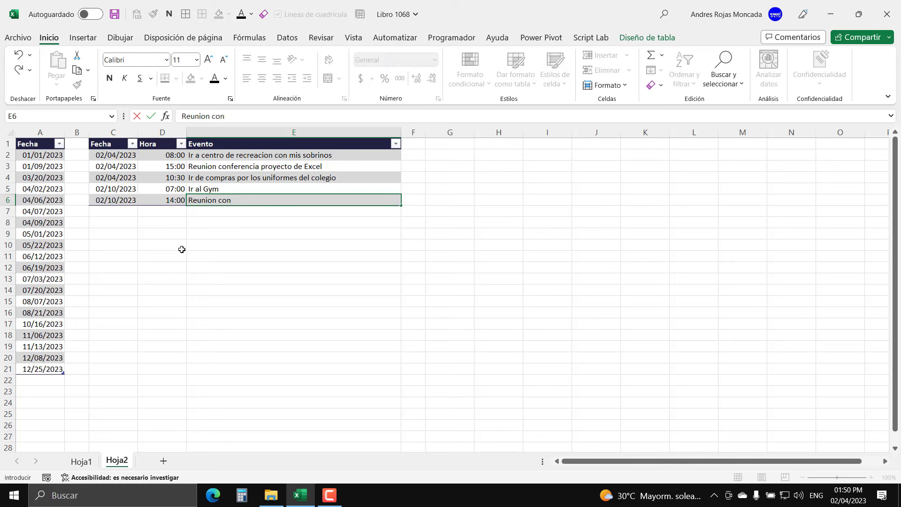
key("BackSpace")
type("n Dian")
type("para tra")
key("BackSpace")
key("BackSpace")
type("e")
type("mas de ")
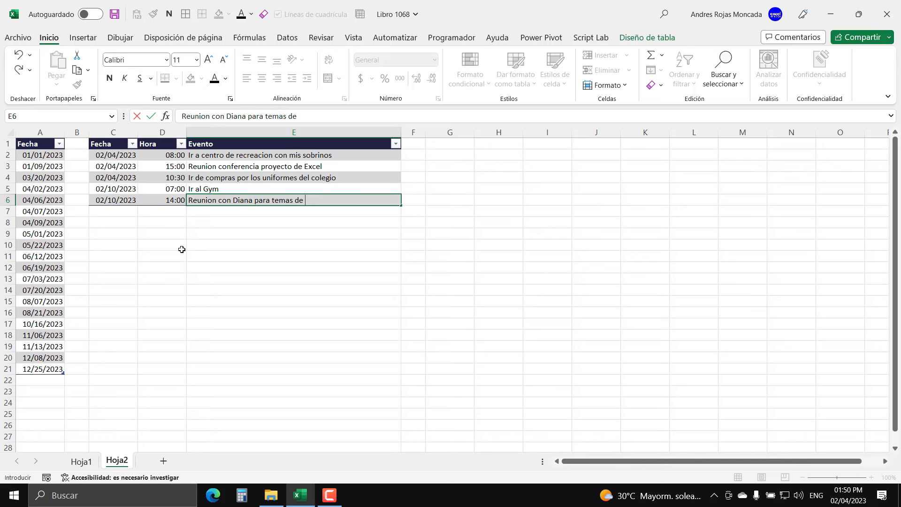
type("Excel")
key("Return")
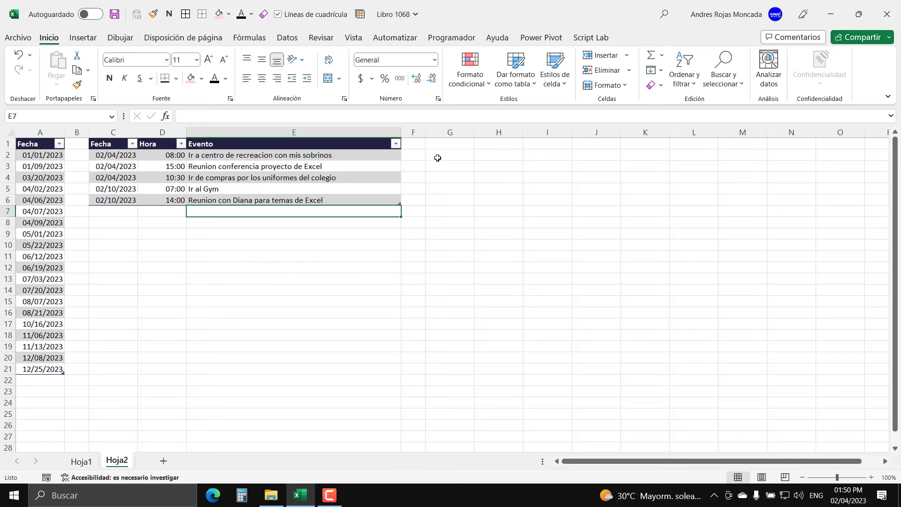
left_click(451, 143)
left_click(85, 464)
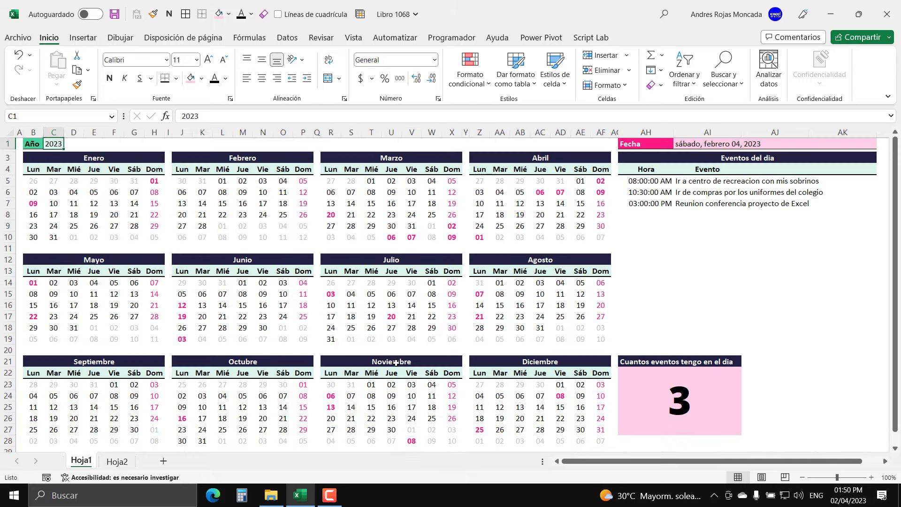
- Select February 10 in the Febrero calendar, refreshing the panel to list its two events and count 2
left_click(263, 193)
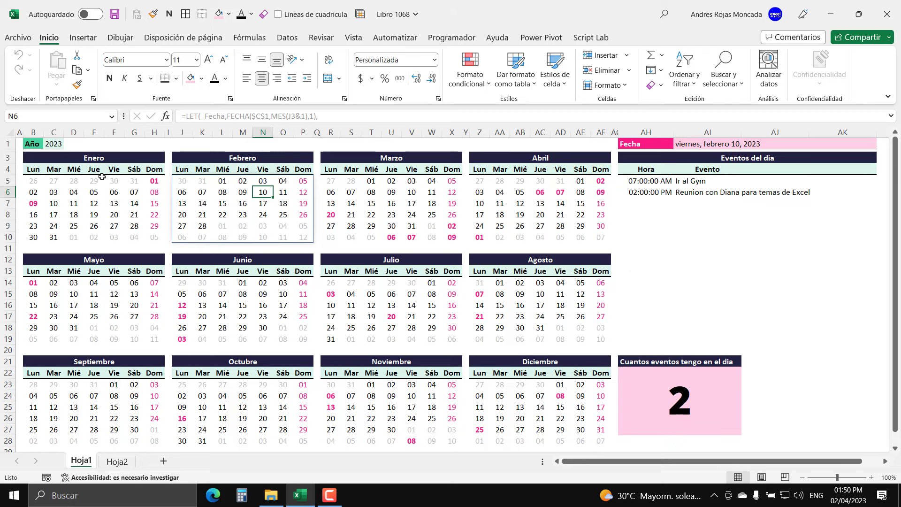
left_click(55, 144)
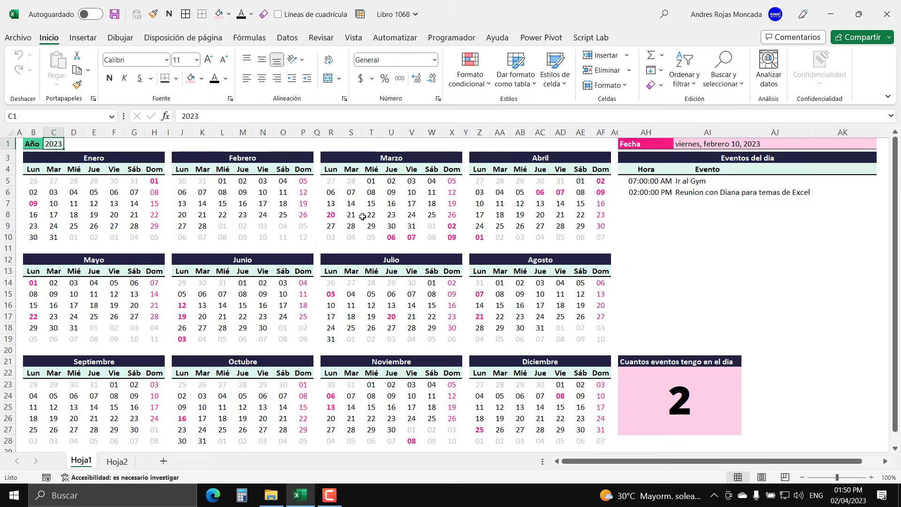
left_click(263, 192)
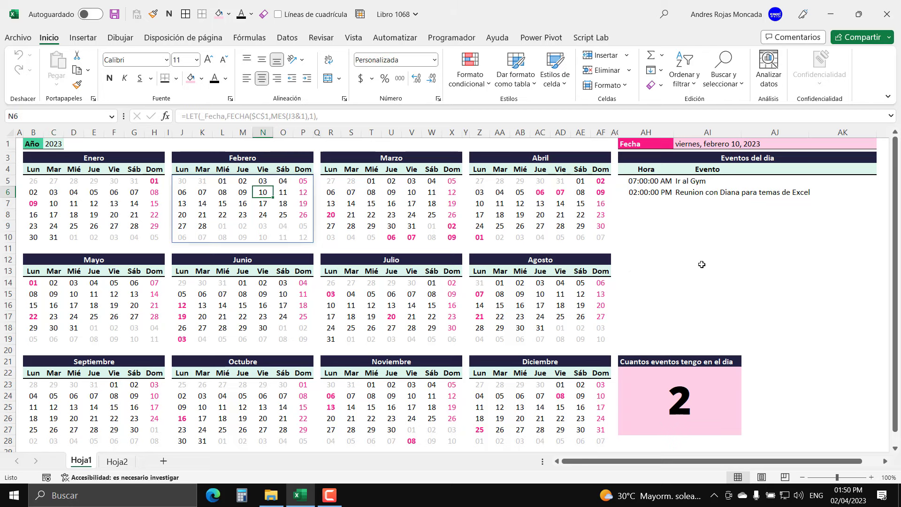